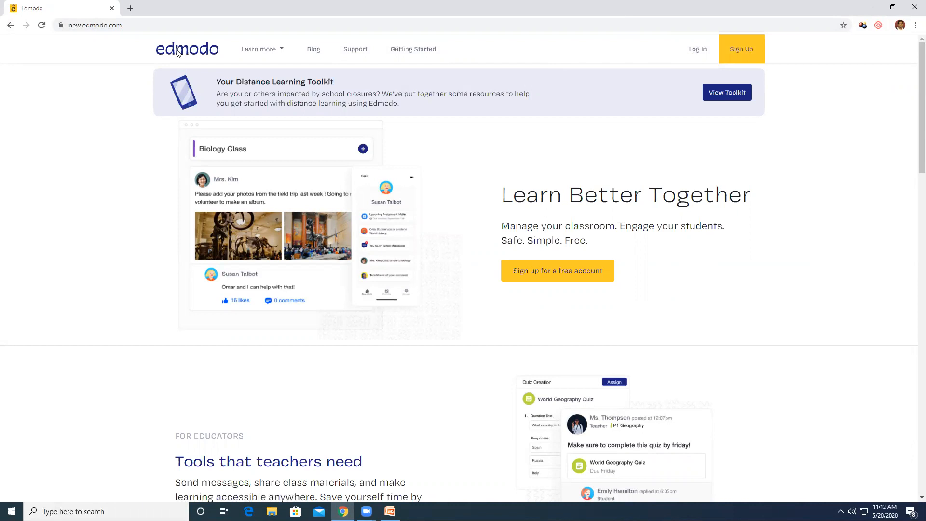
Navigate to the Google home page from the address bar
click(128, 27)
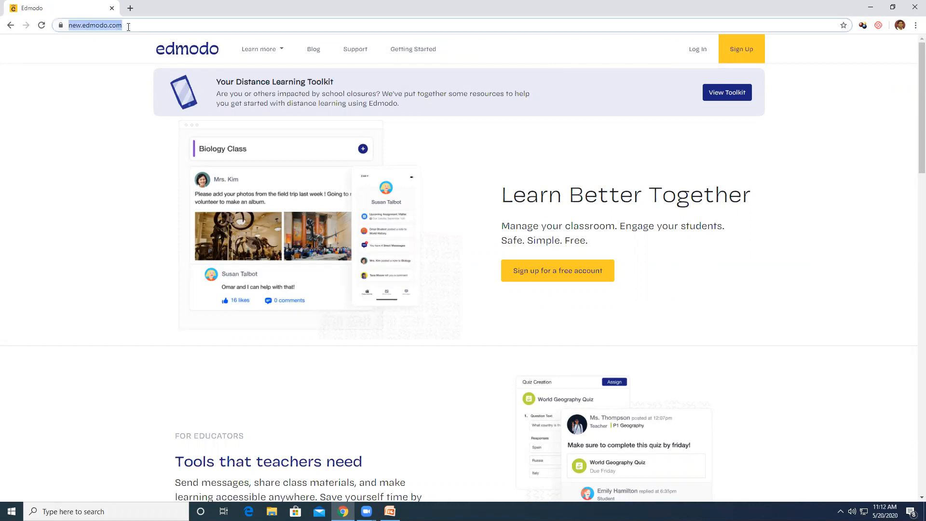
text(goo)
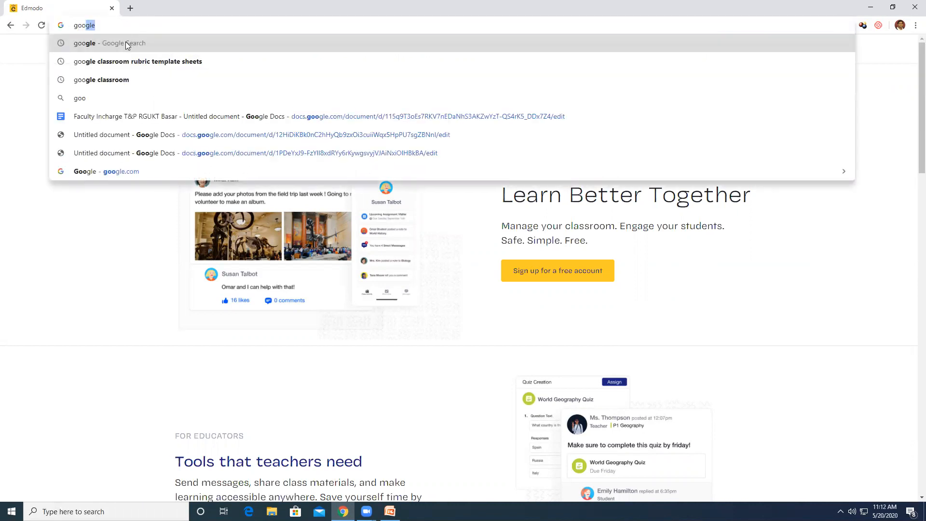
click(126, 42)
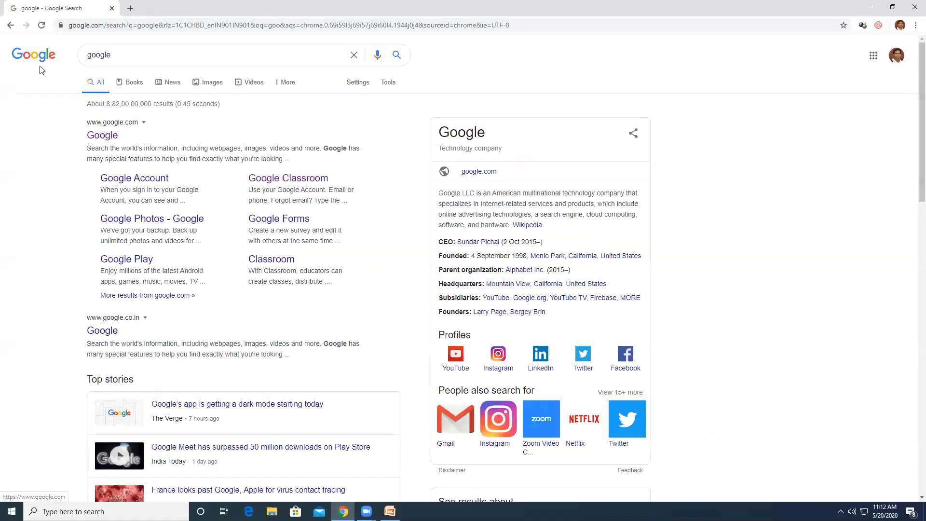
click(49, 62)
Search Google for 'edmodo' and open the official Edmodo website result
click(420, 198)
text(edmodo)
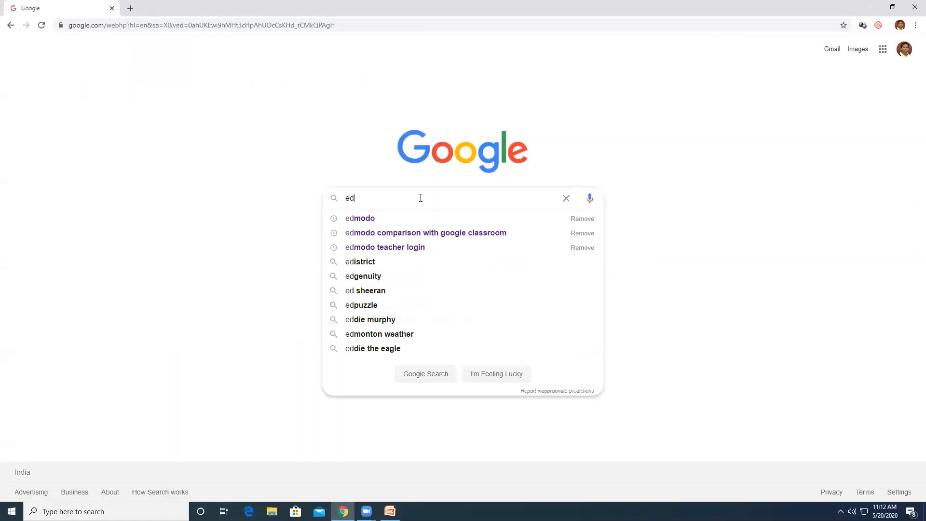
key(Return)
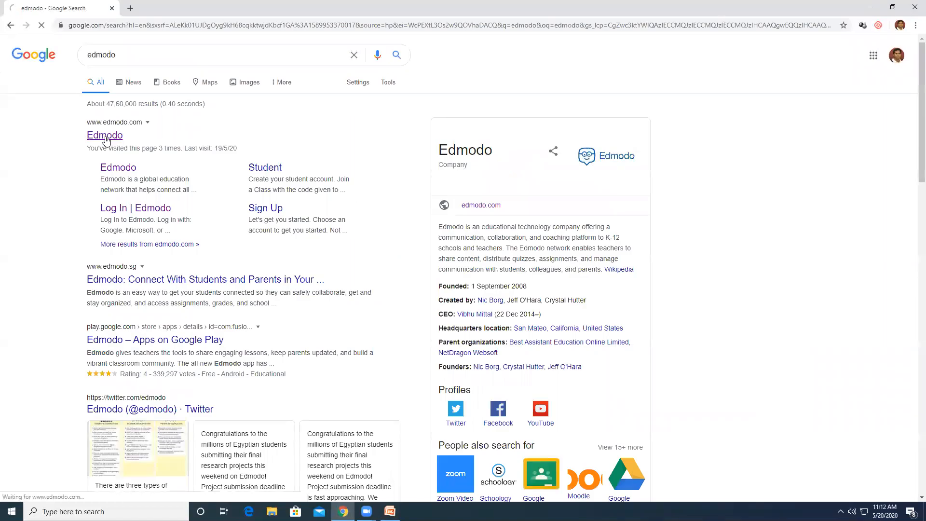
click(106, 138)
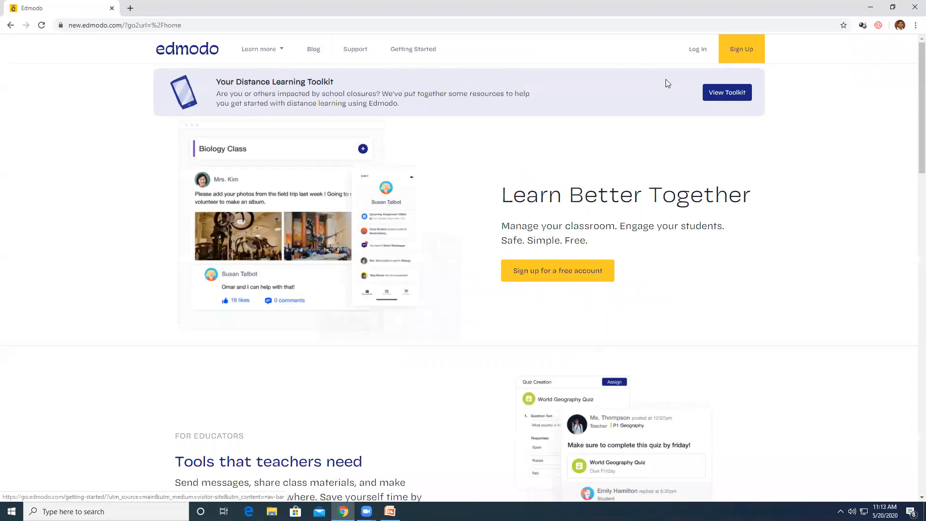
scroll(591, 201, down, 1)
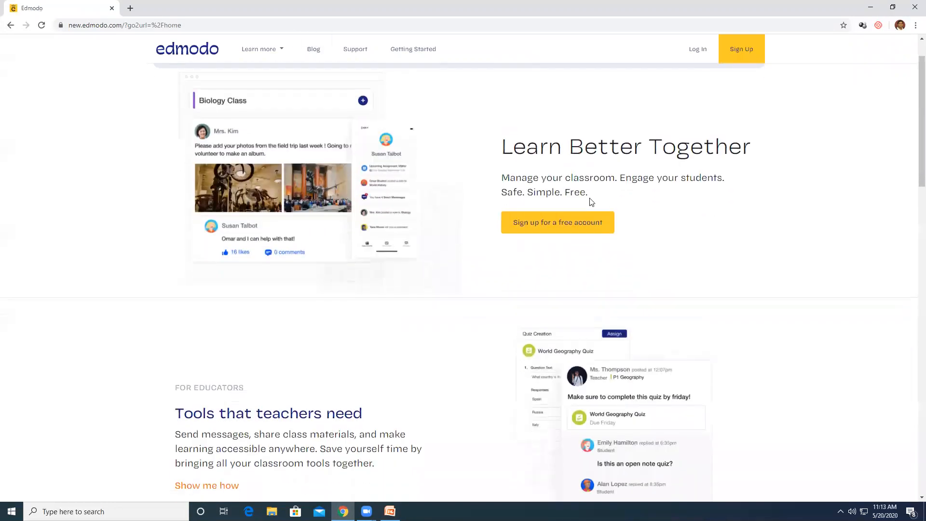
click(564, 226)
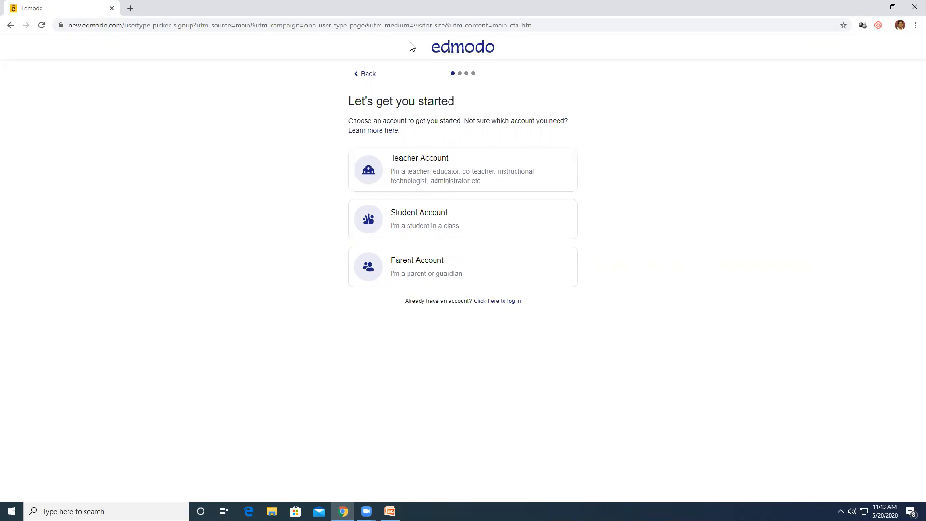
click(365, 76)
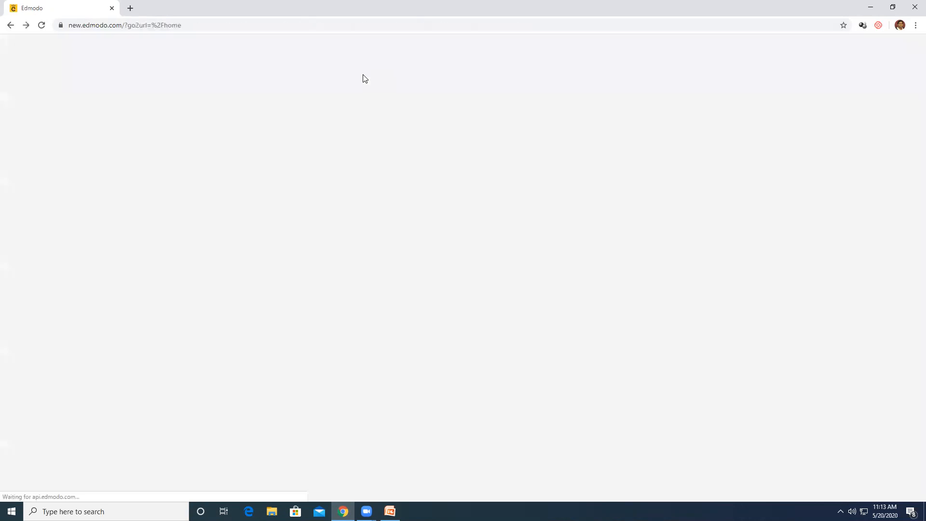
Log in to the teacher account using the saved email and the account password
click(697, 48)
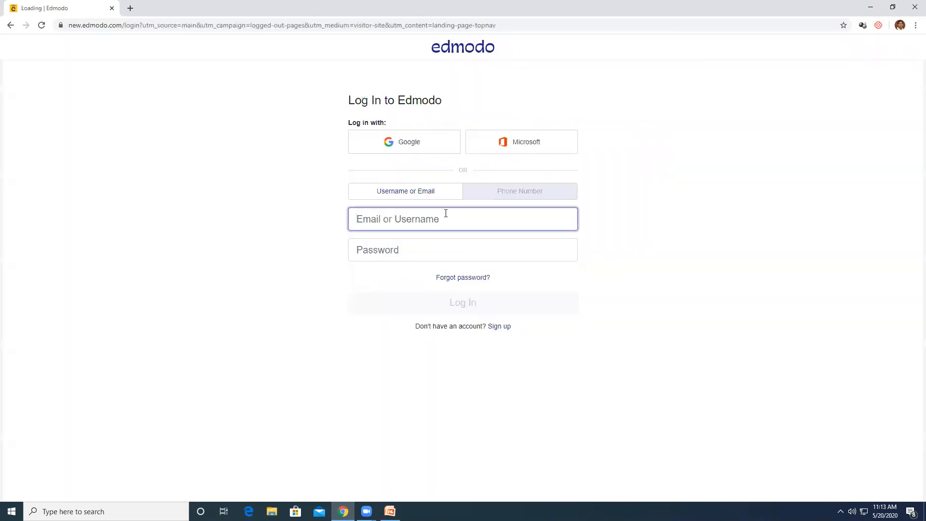
click(415, 217)
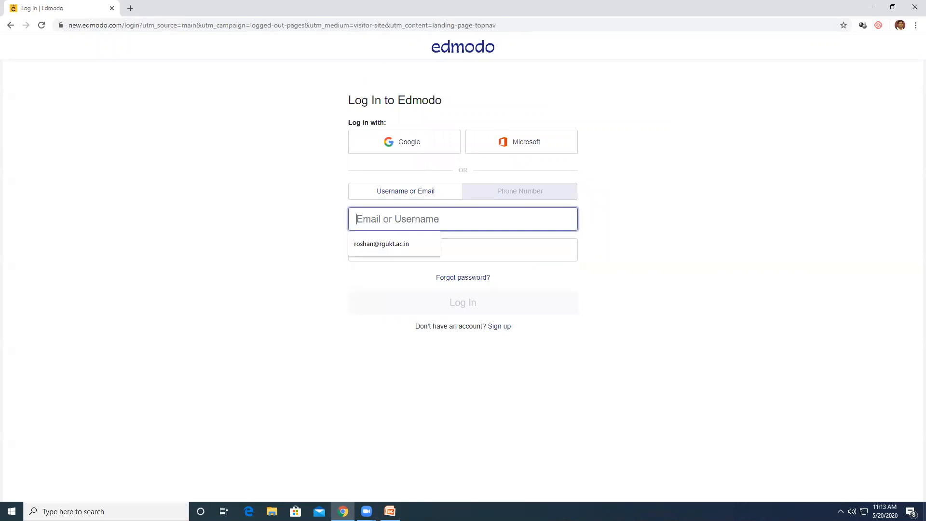
key(Tab)
text(••••••••)
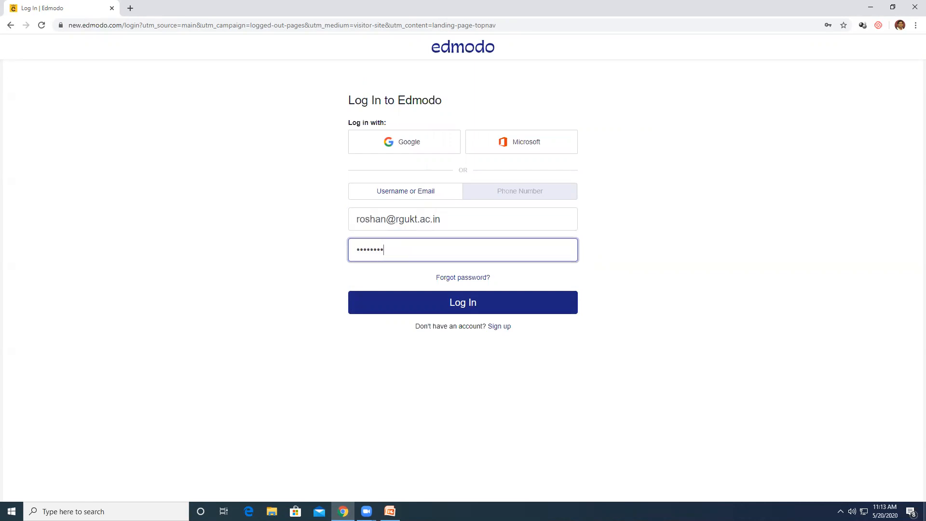
text(••)
key(Return)
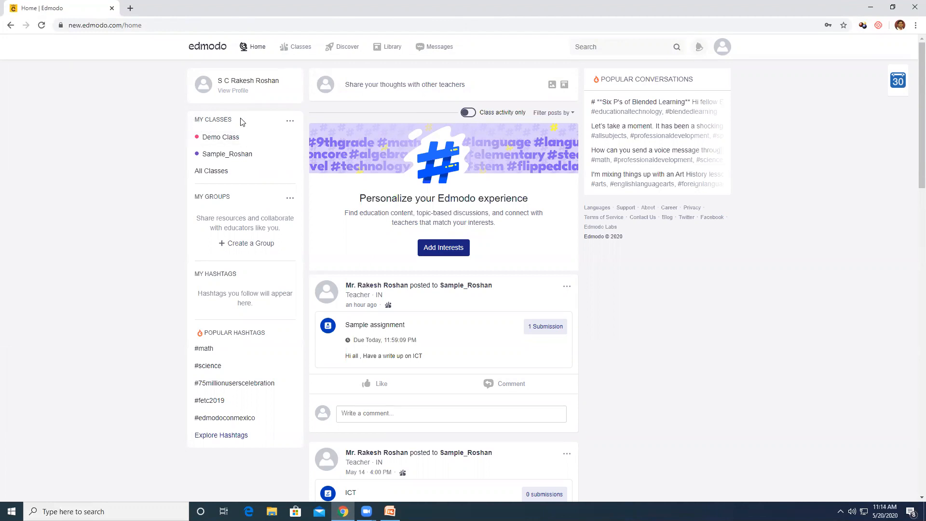
Start a new class named 'Edmodo Demo Class' with description 'This is for understanding Functionalities of Edmodo'
click(290, 122)
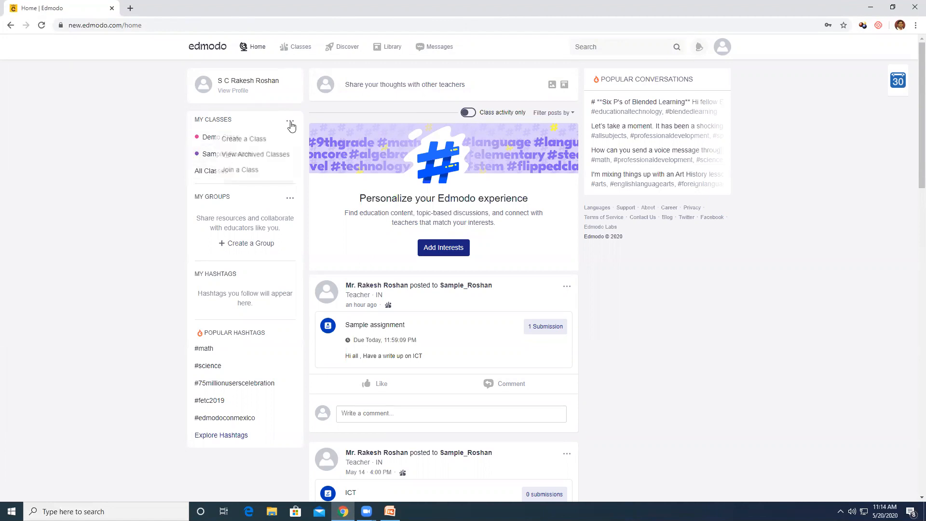
click(259, 143)
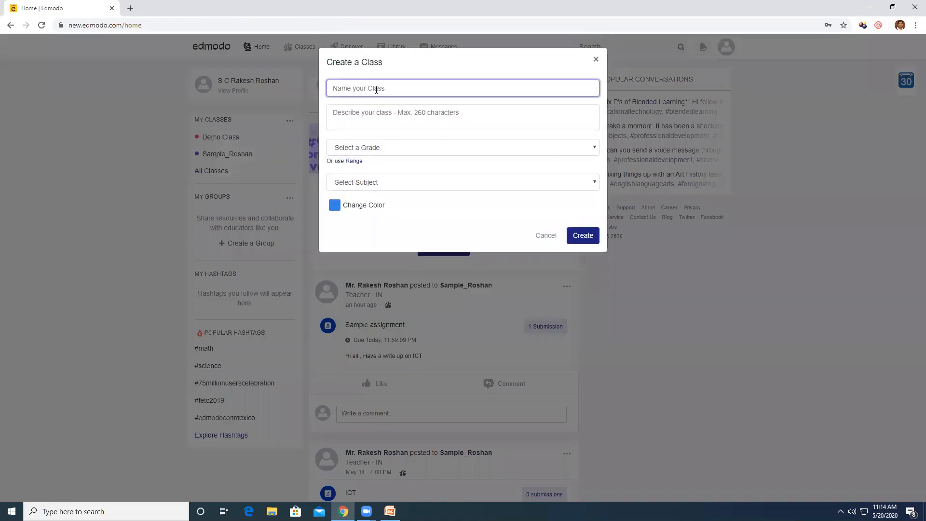
text(Edmodo Demo Class)
click(395, 118)
text(Thi)
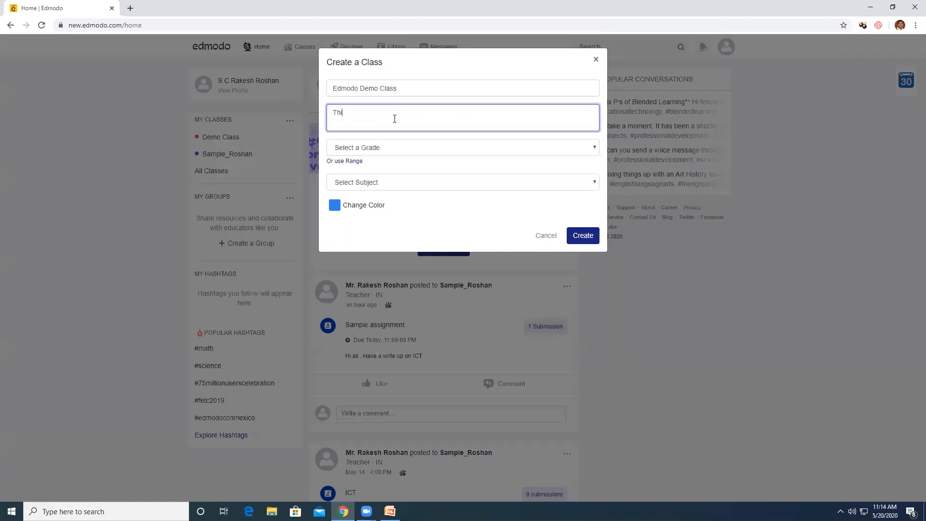
text(s is for understanding Functionalities of Edmodo)
Set grade Higher Education, subject and sub-subject All, colour orange, and create the class
click(400, 153)
click(374, 289)
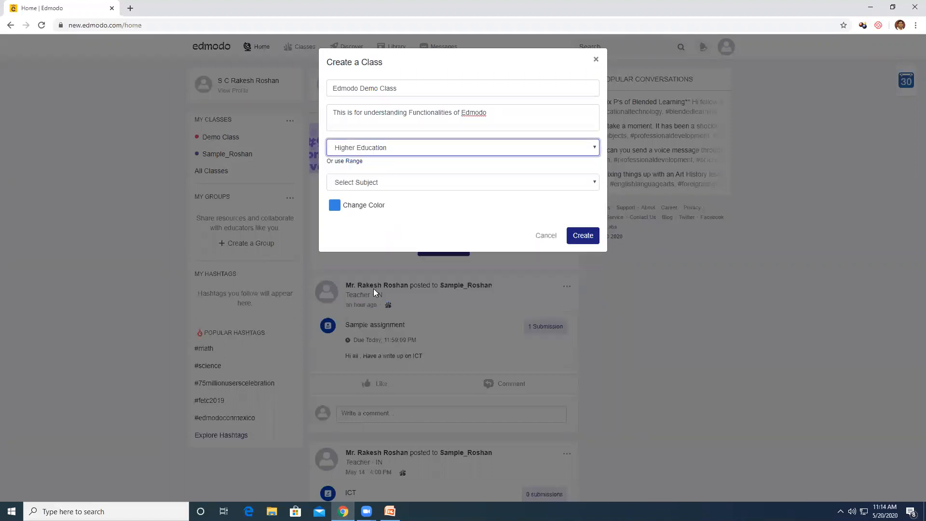
click(402, 184)
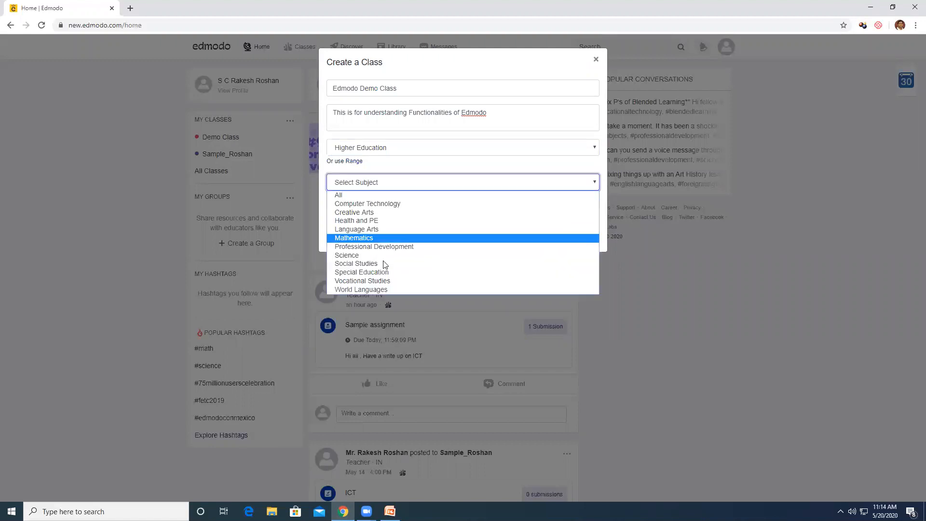
click(348, 195)
click(379, 212)
click(378, 220)
click(334, 230)
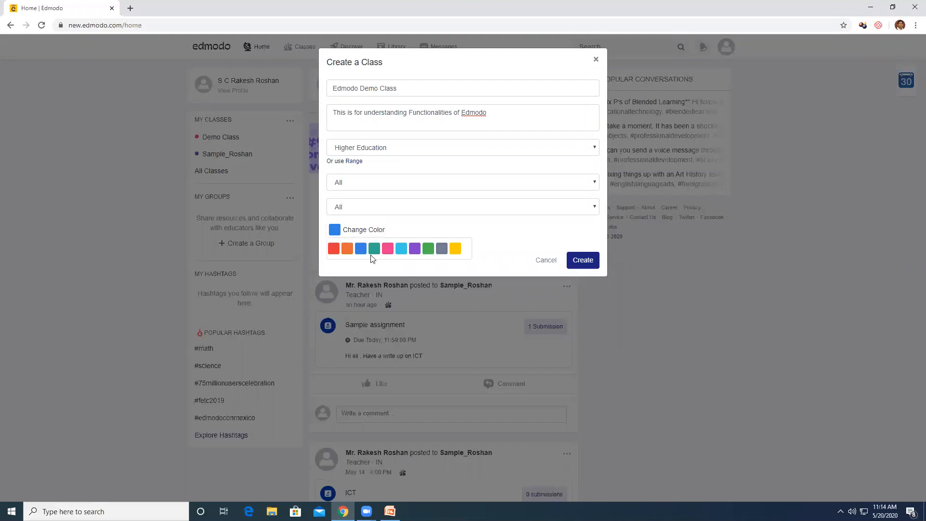
click(347, 249)
click(582, 261)
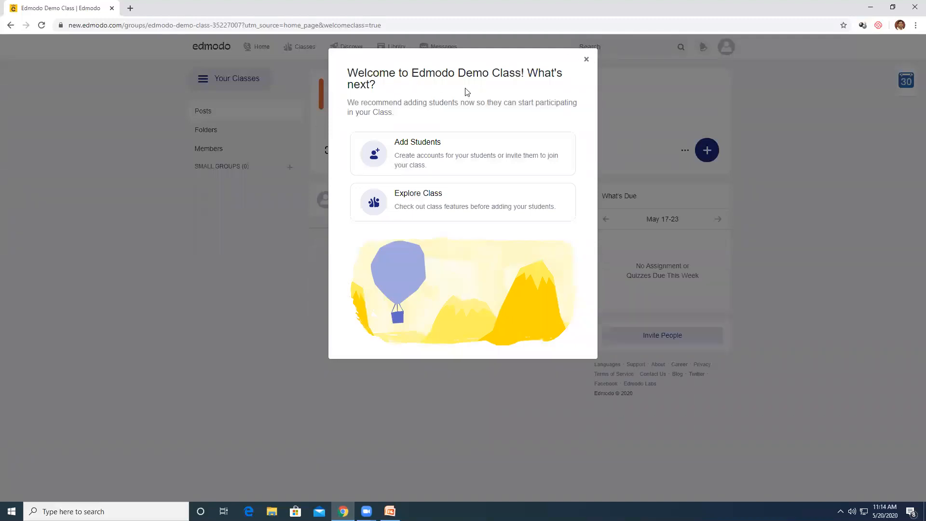
Dismiss the welcome message, copy the class join code, and open the printable join-instructions PDF
click(587, 60)
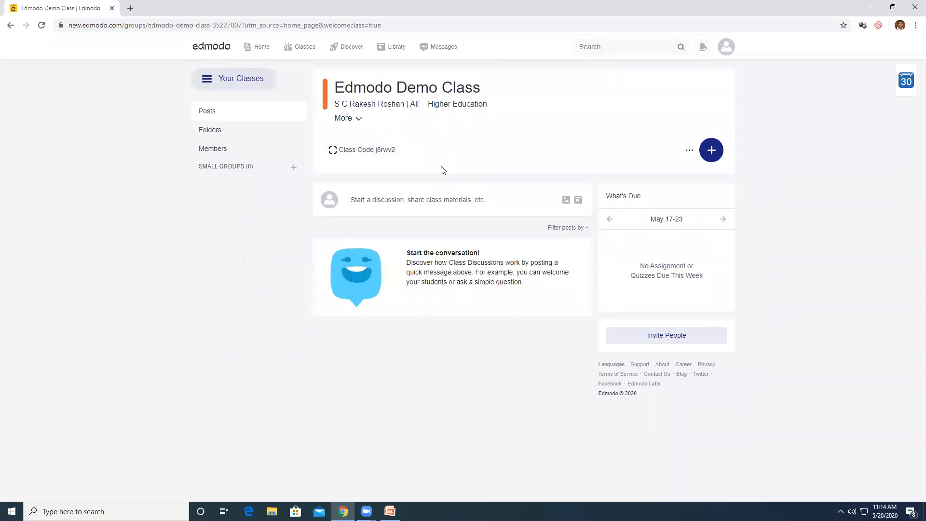
click(359, 150)
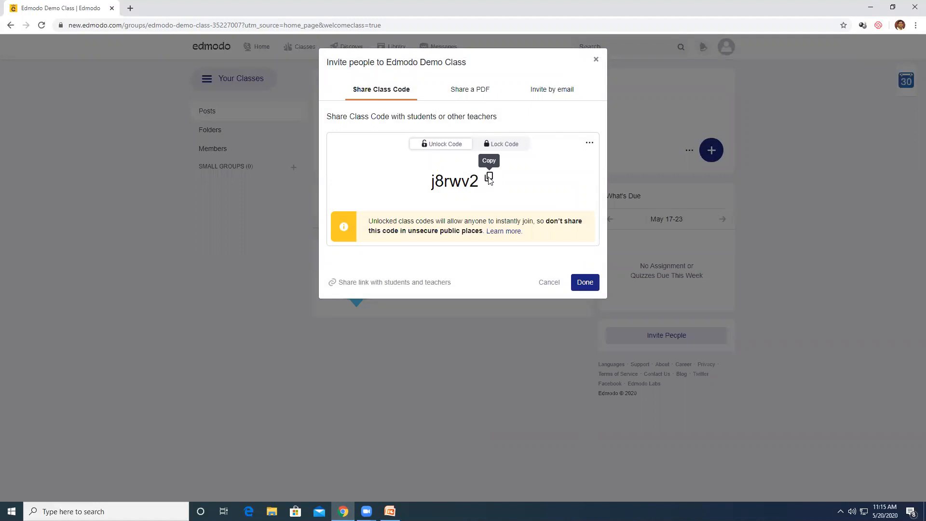
click(489, 178)
click(472, 94)
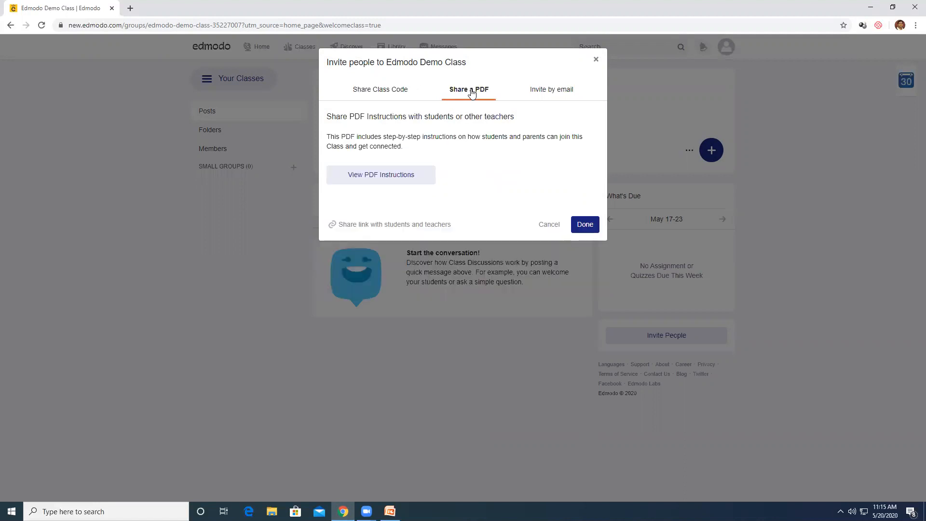
click(398, 176)
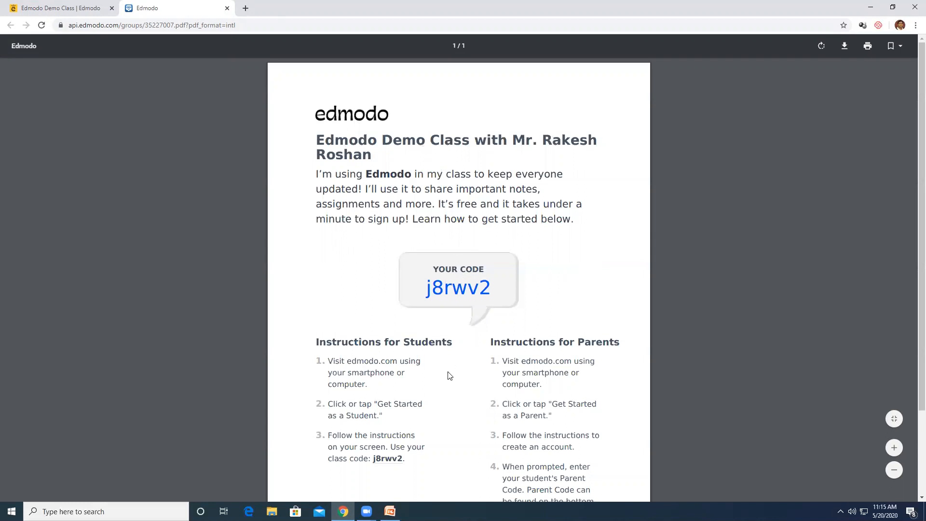
scroll(409, 304, down, 2)
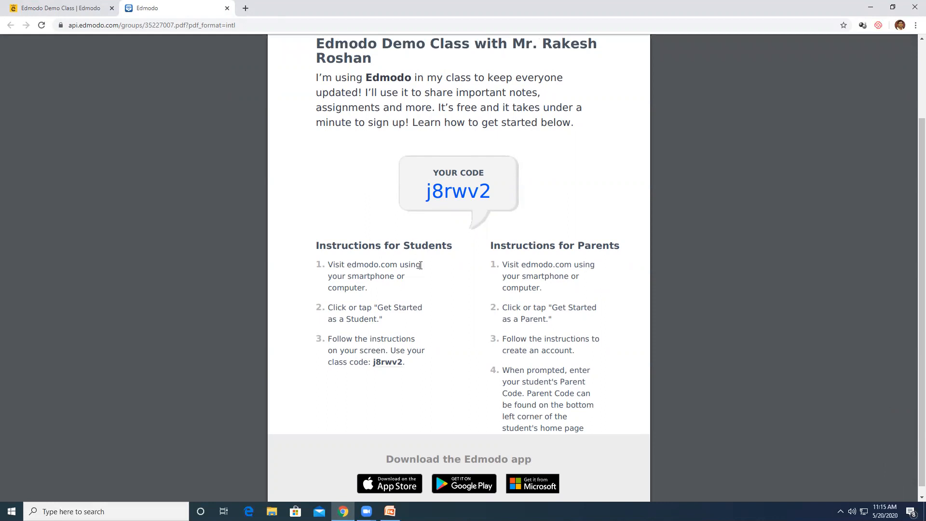
scroll(505, 244, up, 2)
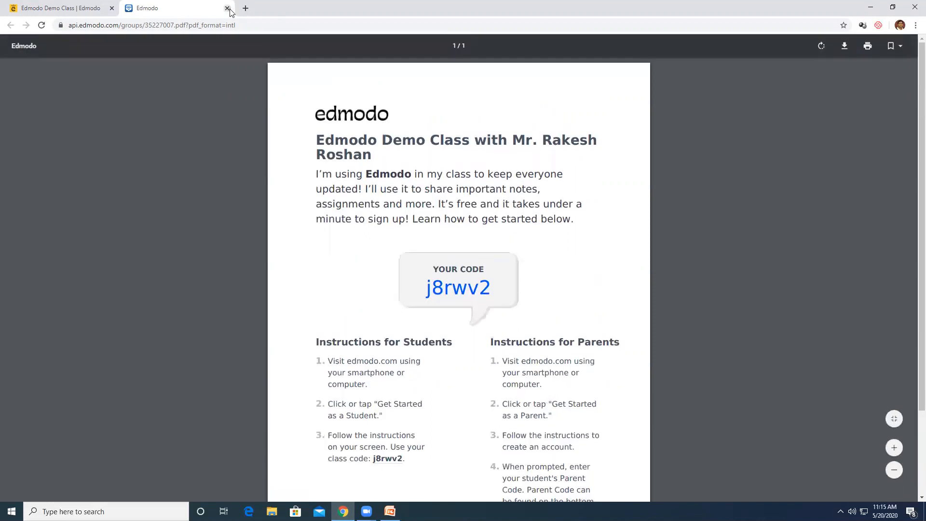
click(227, 8)
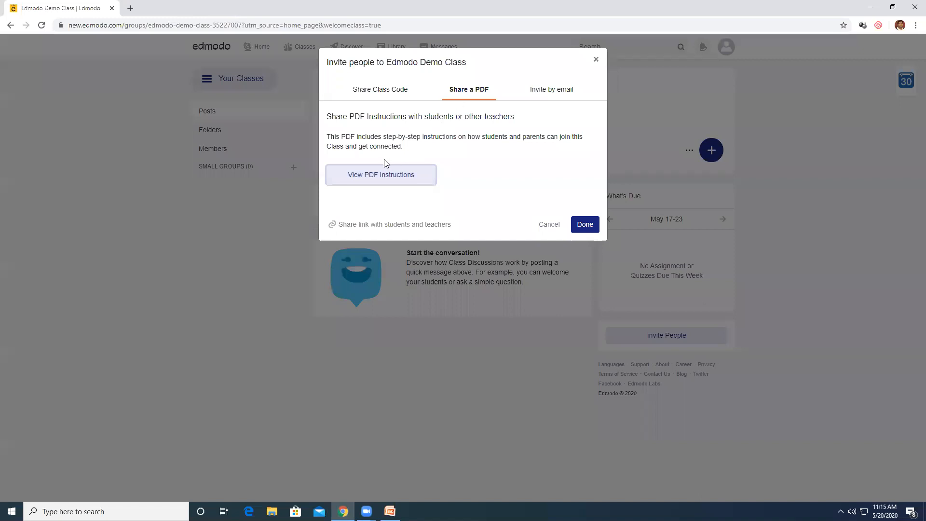
Copy the class's shareable join link from the invite window, then close it
click(548, 93)
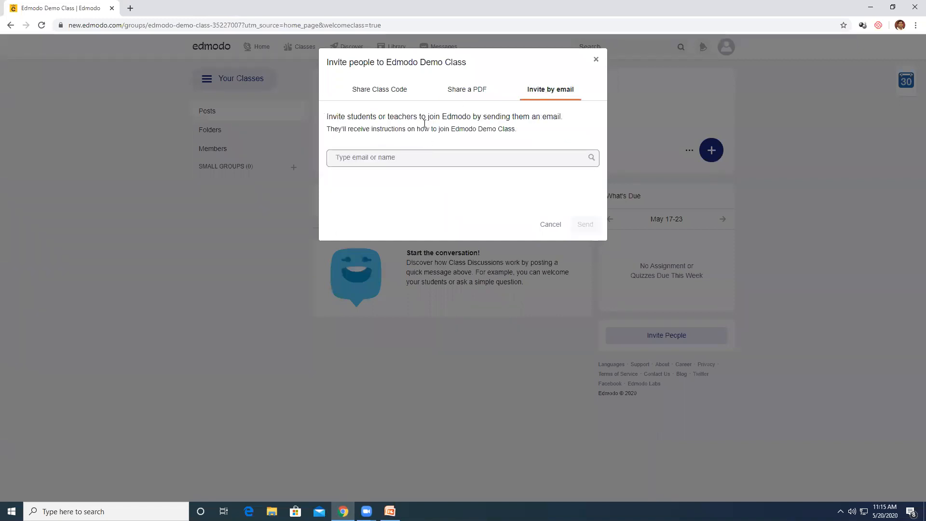
click(379, 89)
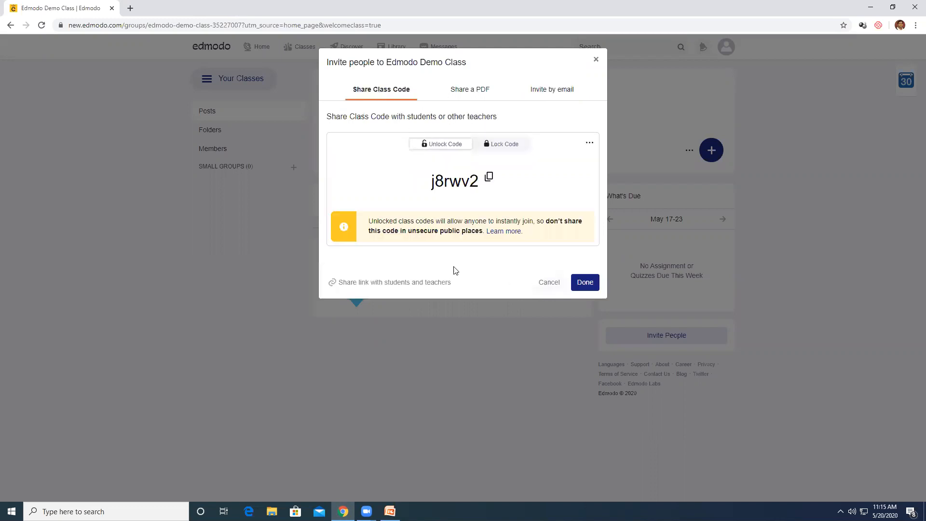
click(390, 286)
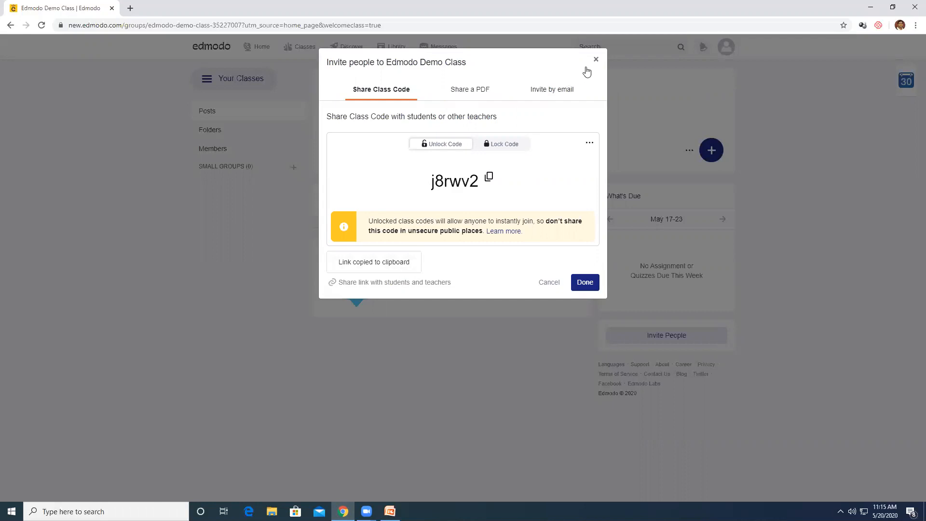
click(582, 282)
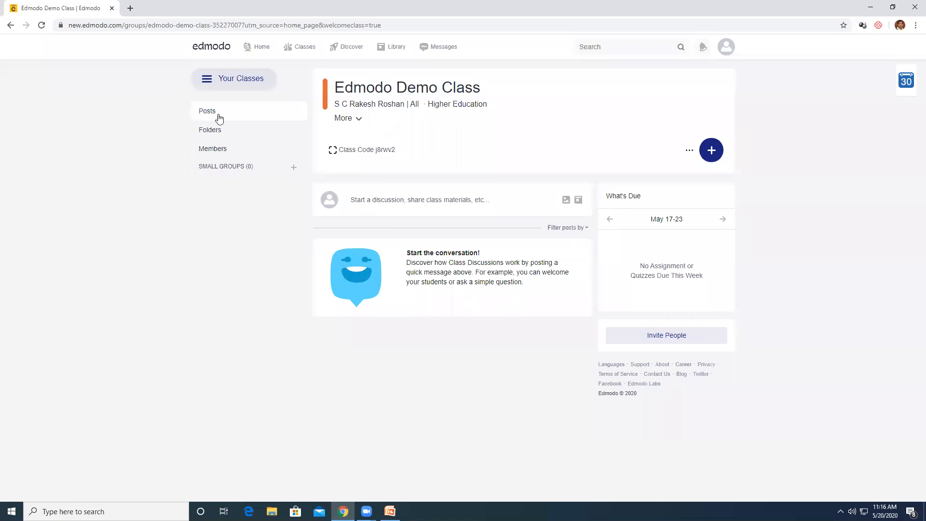
Check the class member list, then log out of the teacher account
click(210, 147)
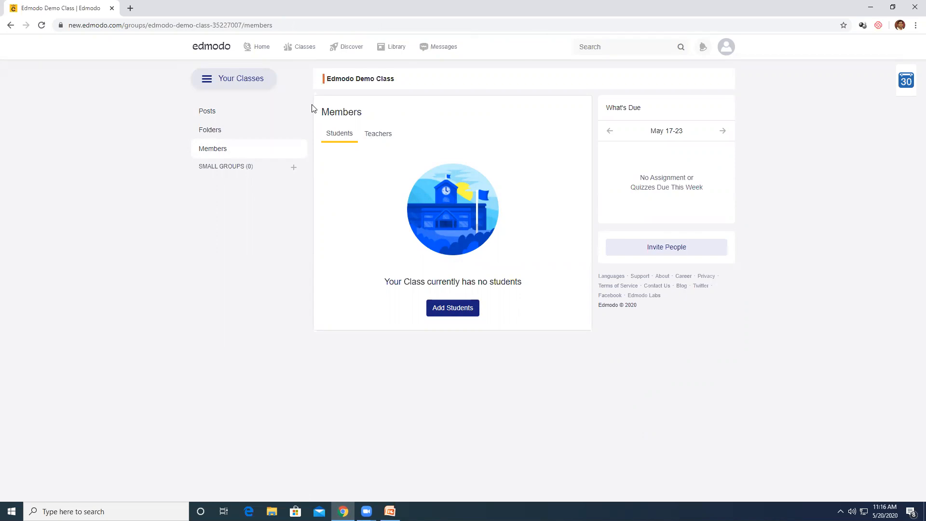
click(726, 46)
click(689, 228)
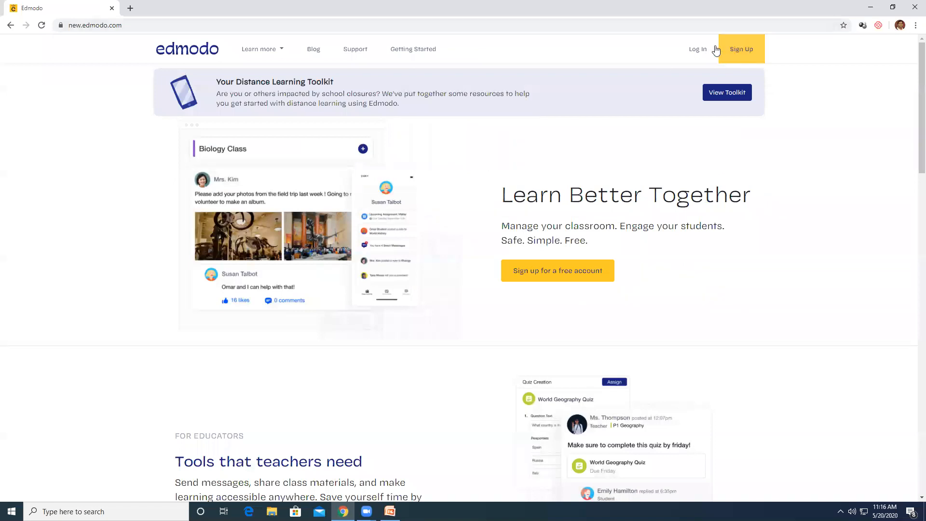
Log in with the student account's email and password
click(698, 48)
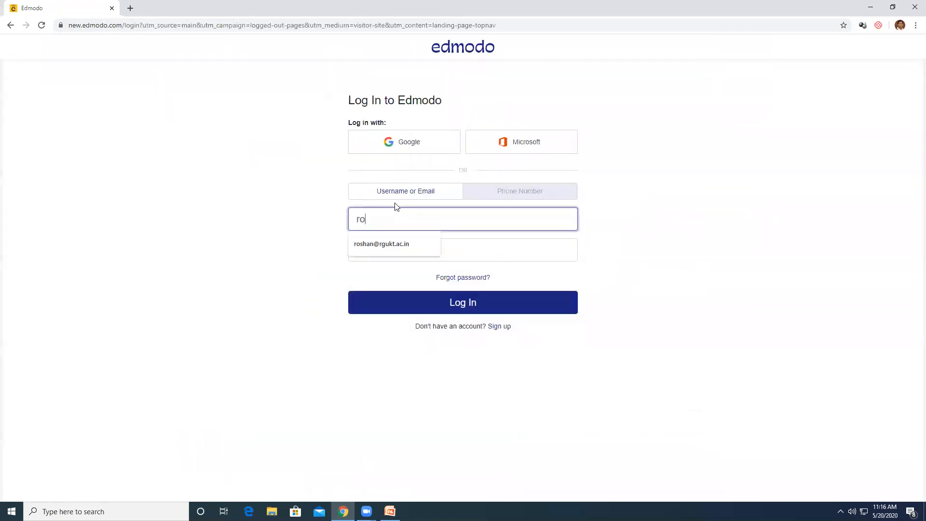
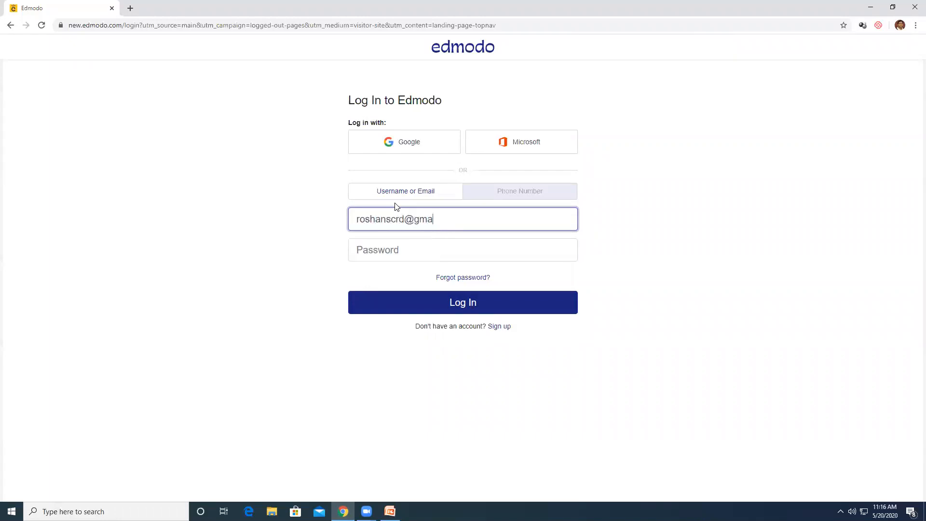
key(Tab)
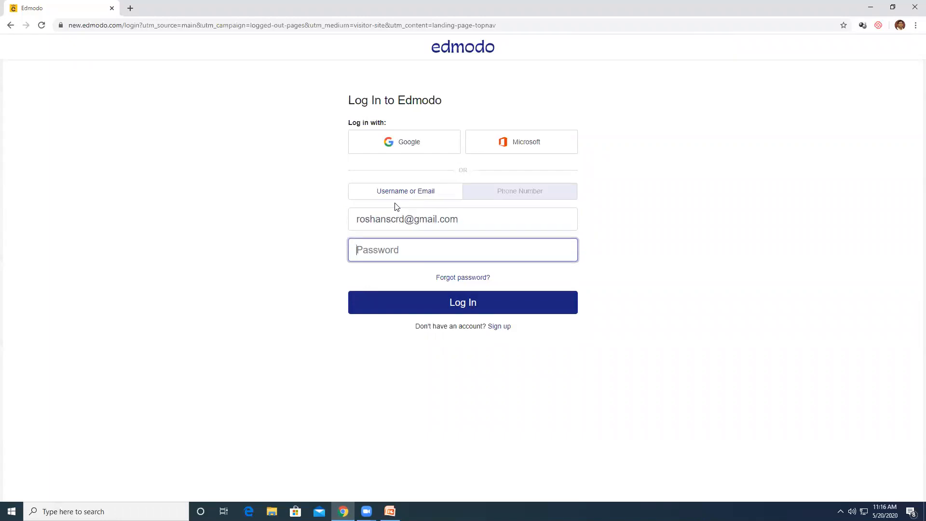
text(••)
key(Return)
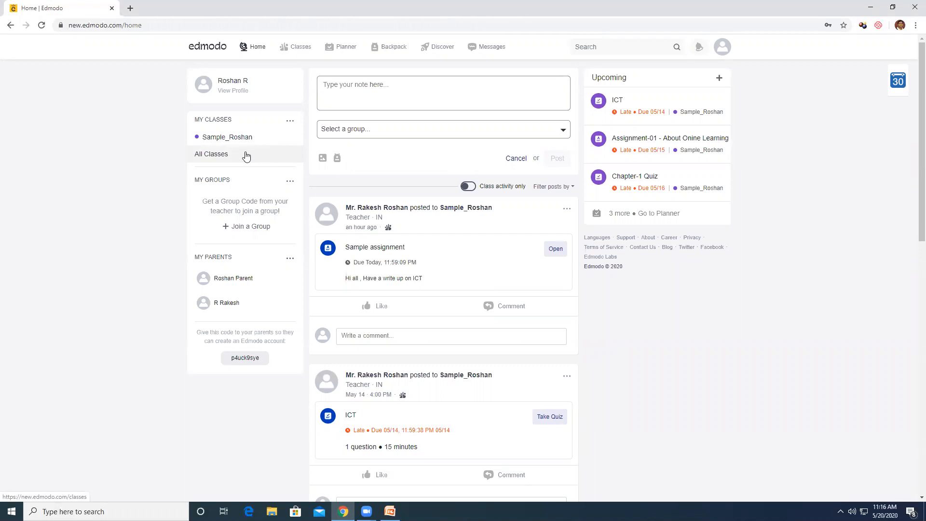
Paste the join link into the Join a Class form, cancel it, and open a new browser tab
click(245, 155)
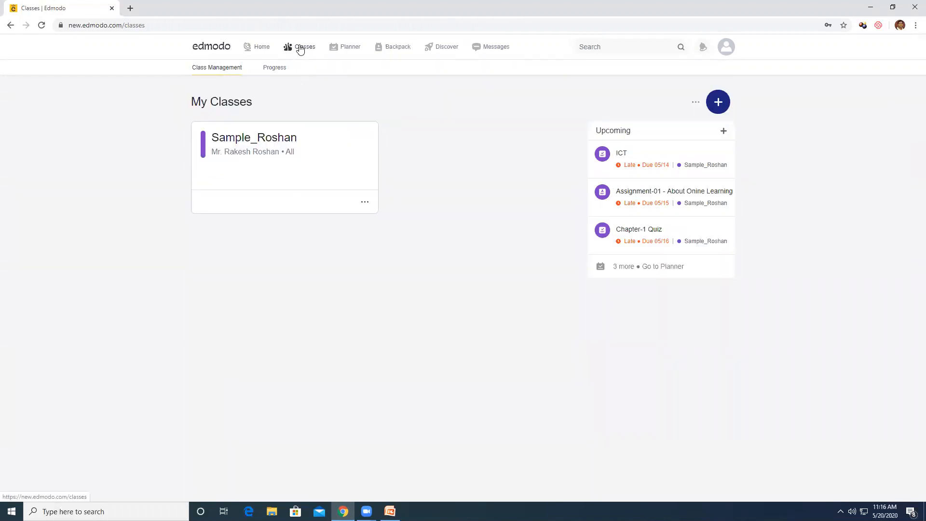
click(215, 52)
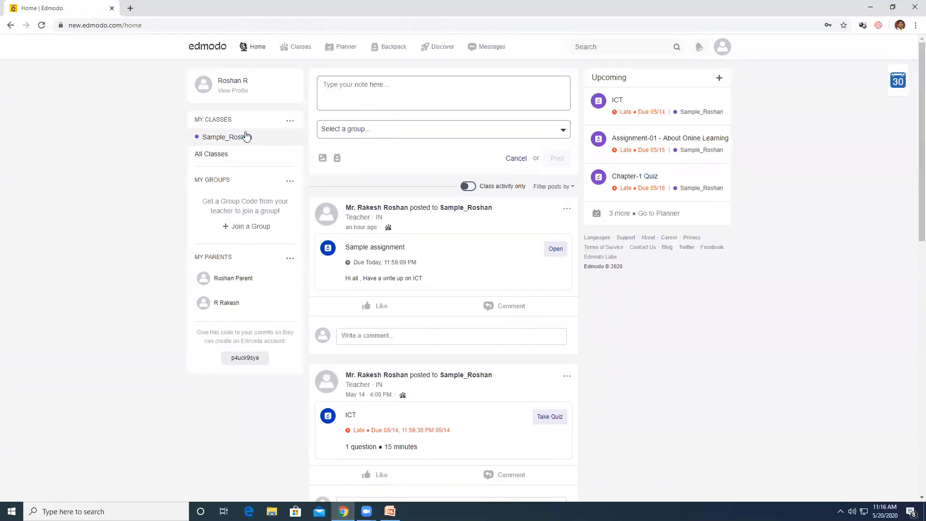
click(291, 121)
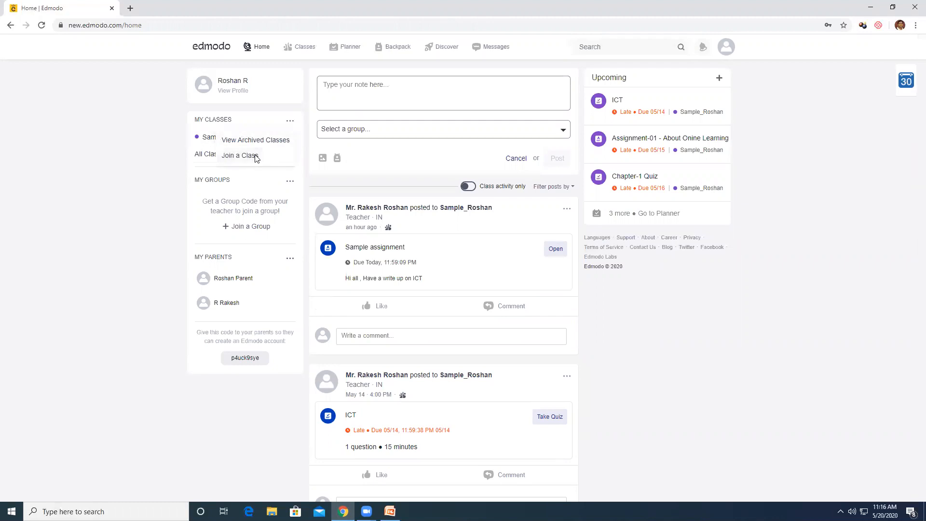
click(256, 156)
click(404, 89)
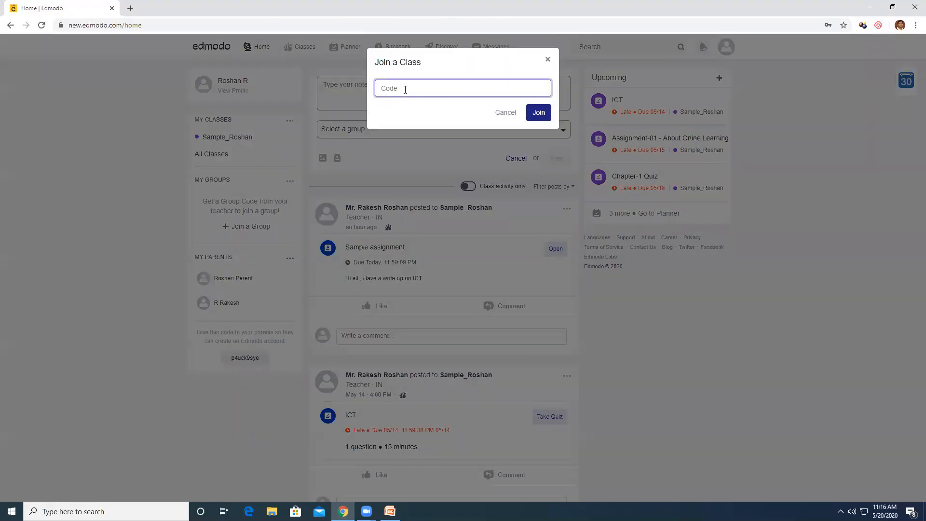
key(ctrl+v)
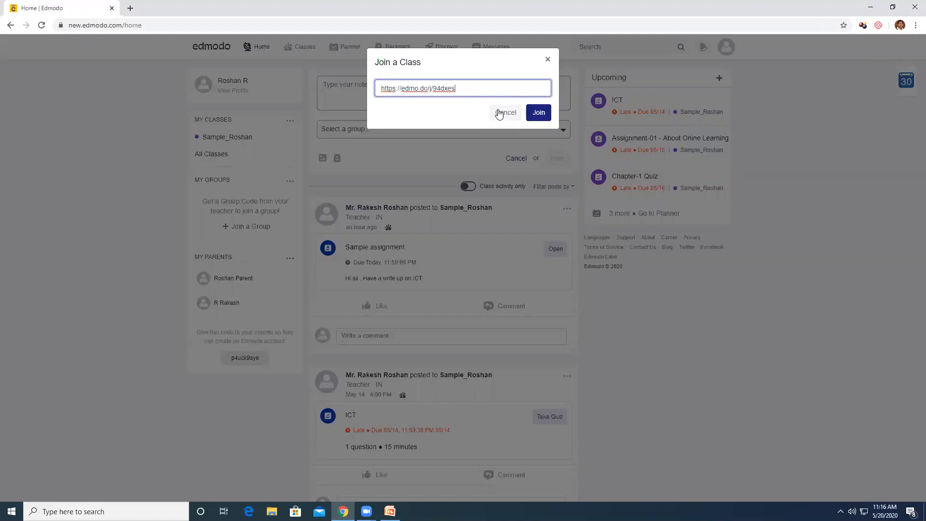
click(548, 61)
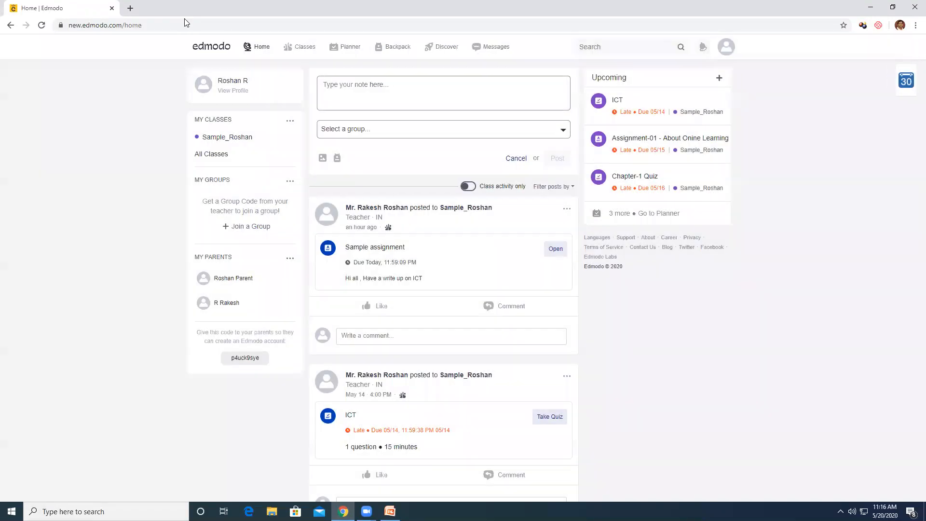
click(131, 8)
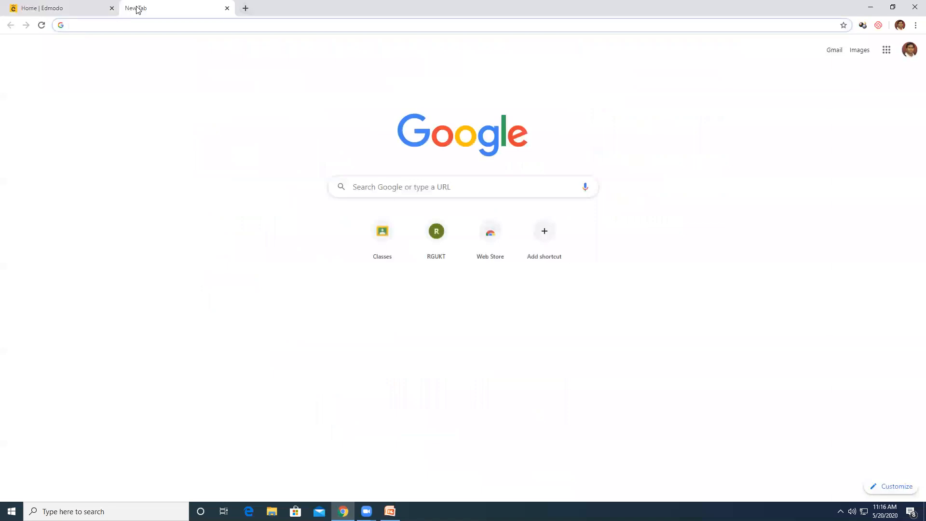
Paste the edmo.do join link into the new tab's address bar and open it to request joining
key(ctrl+v)
key(Return)
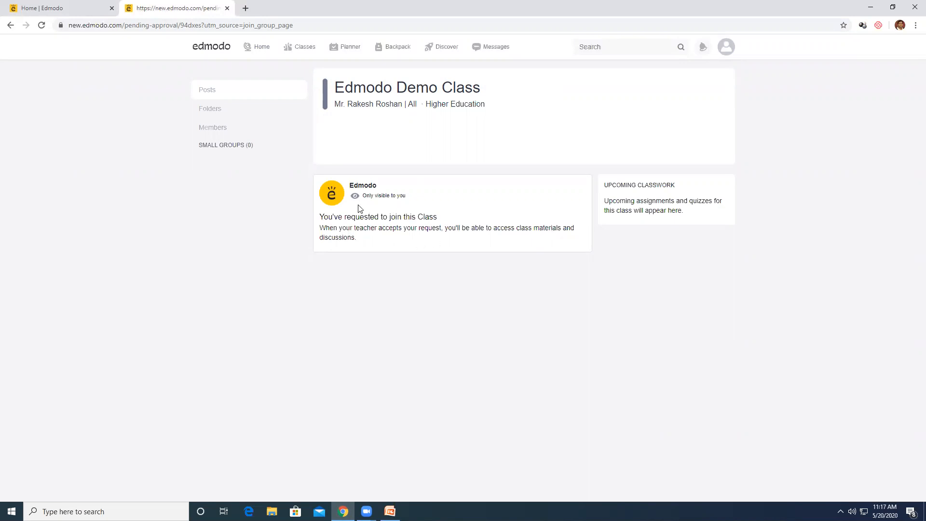
Log out of the student account and sign in with the second student's email and password
click(728, 56)
click(694, 154)
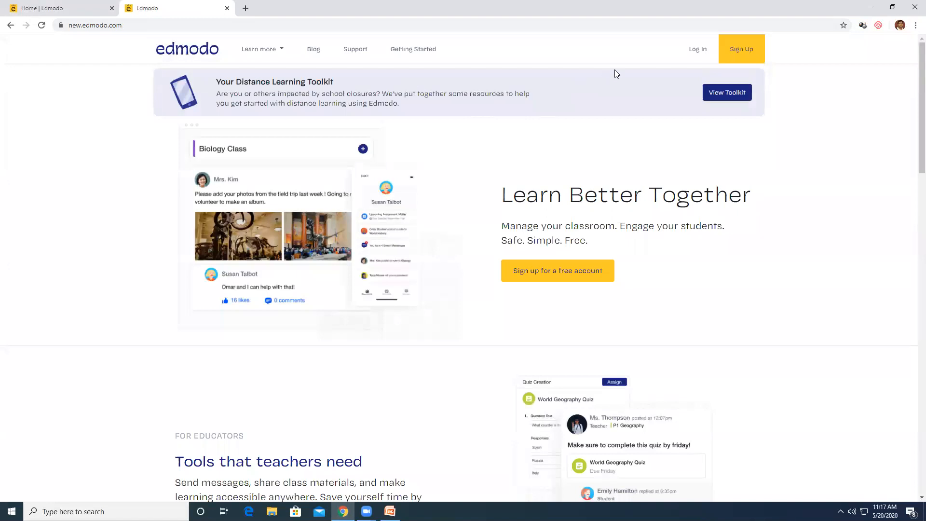
click(691, 50)
click(400, 221)
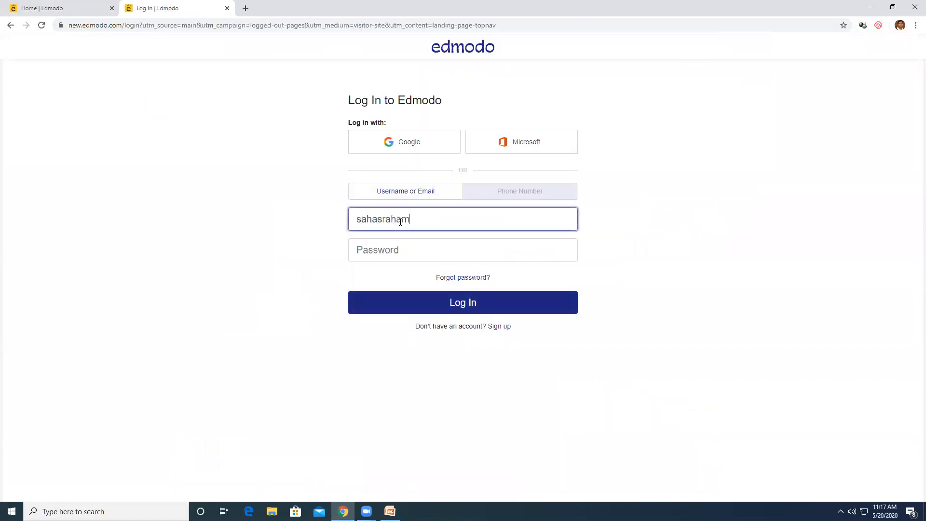
click(407, 250)
text(•••)
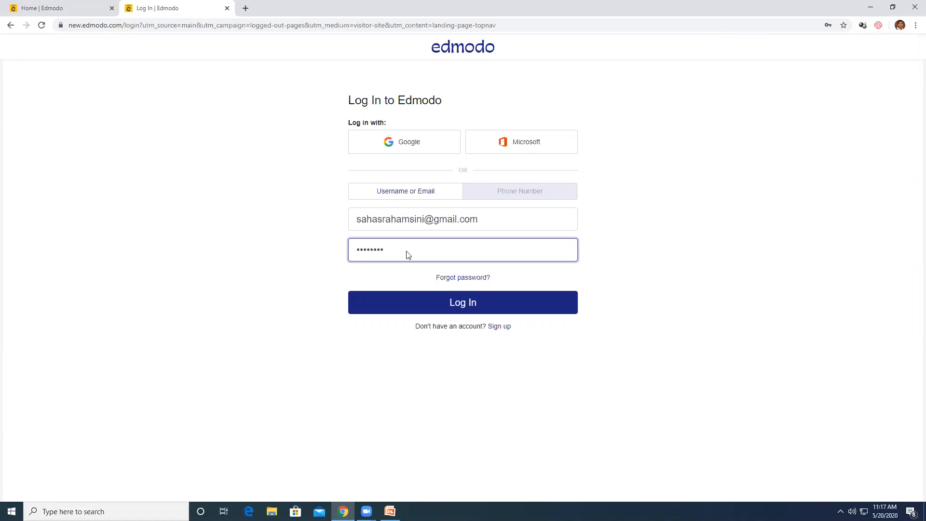
key(Return)
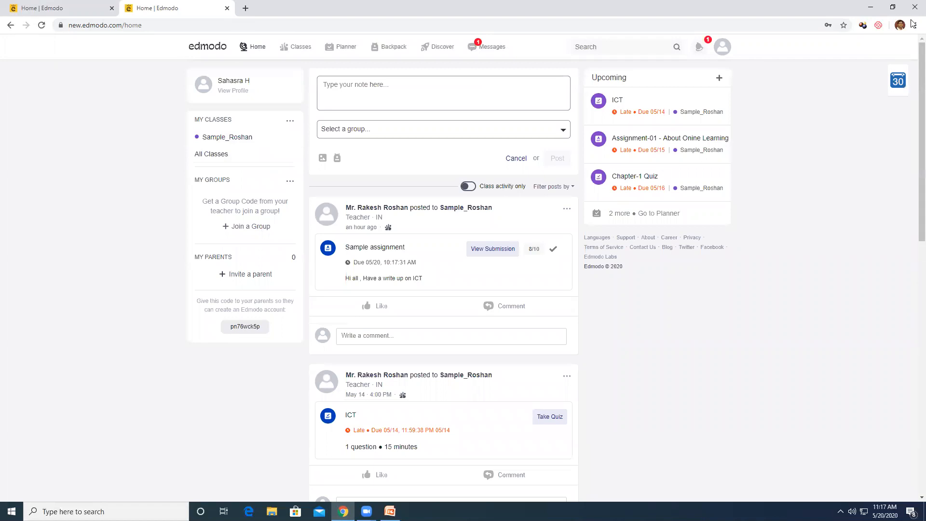
Open and close the Join a Class form, then log out of the second student account
click(289, 120)
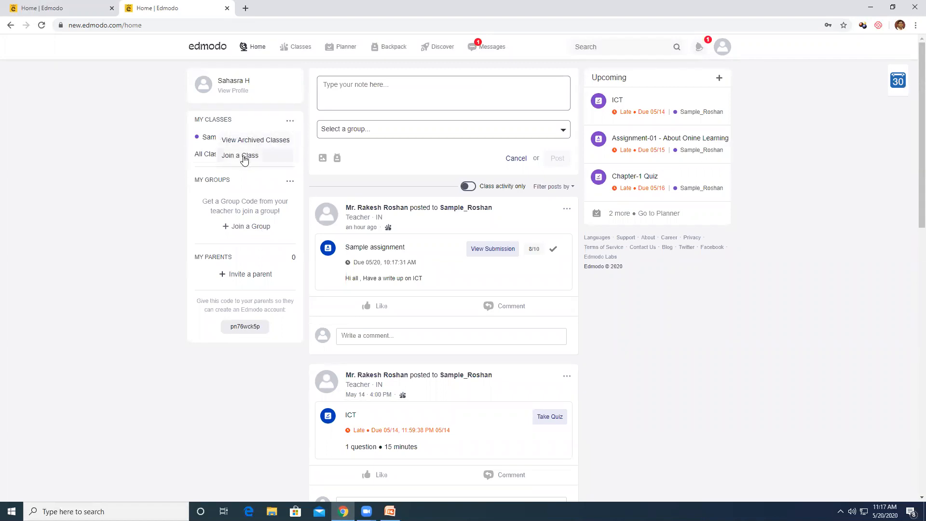
click(243, 154)
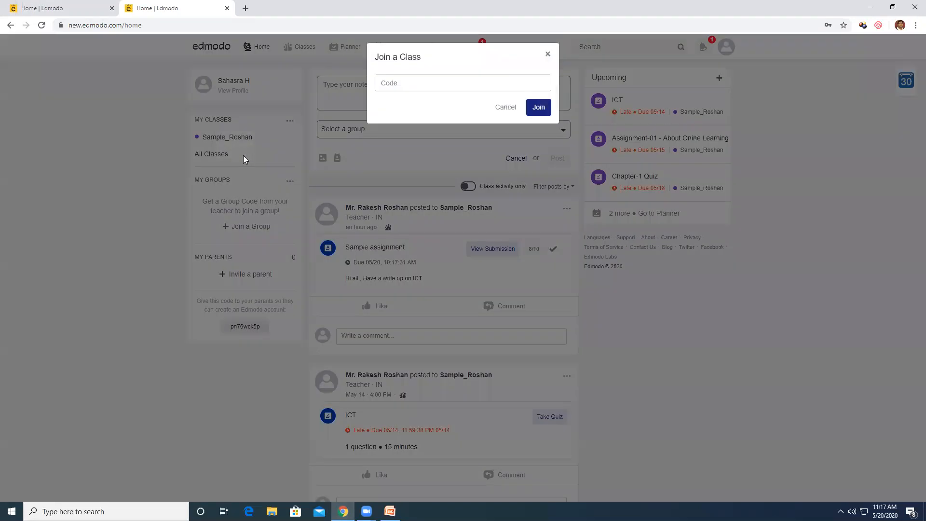
click(548, 60)
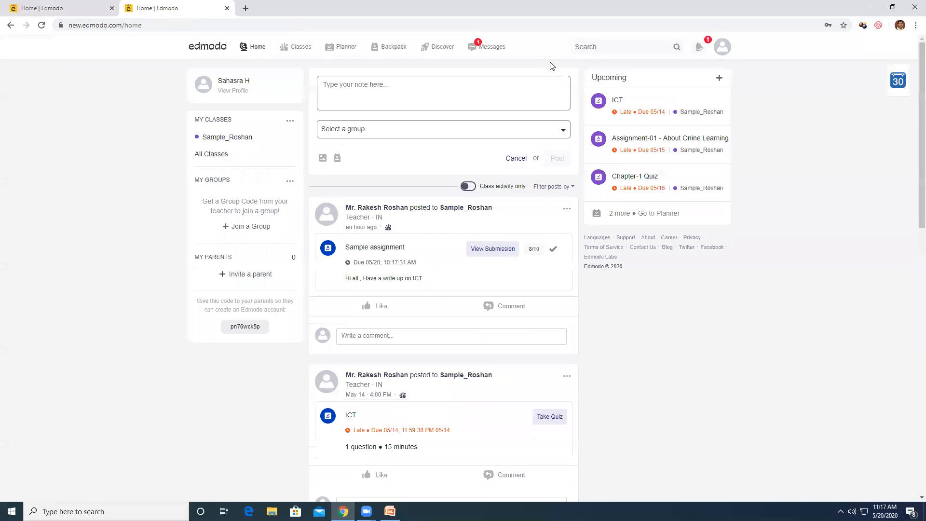
click(721, 48)
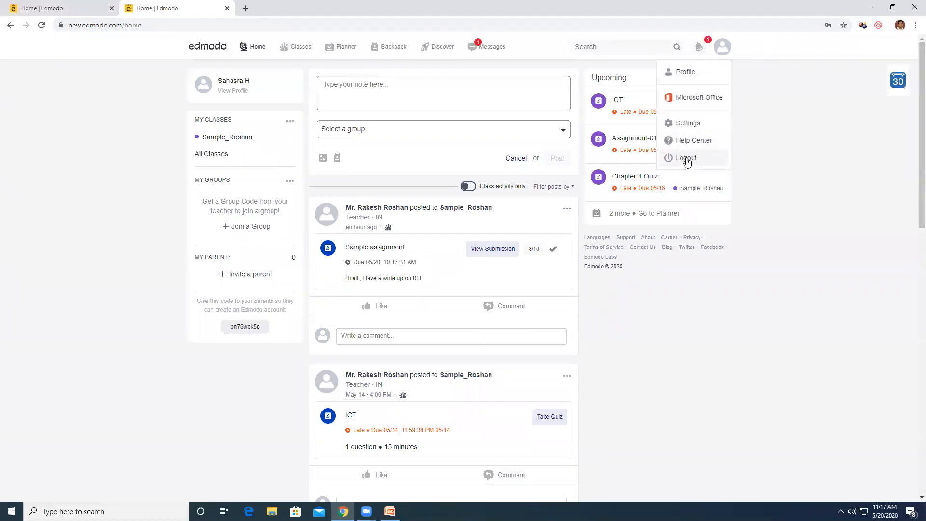
click(687, 159)
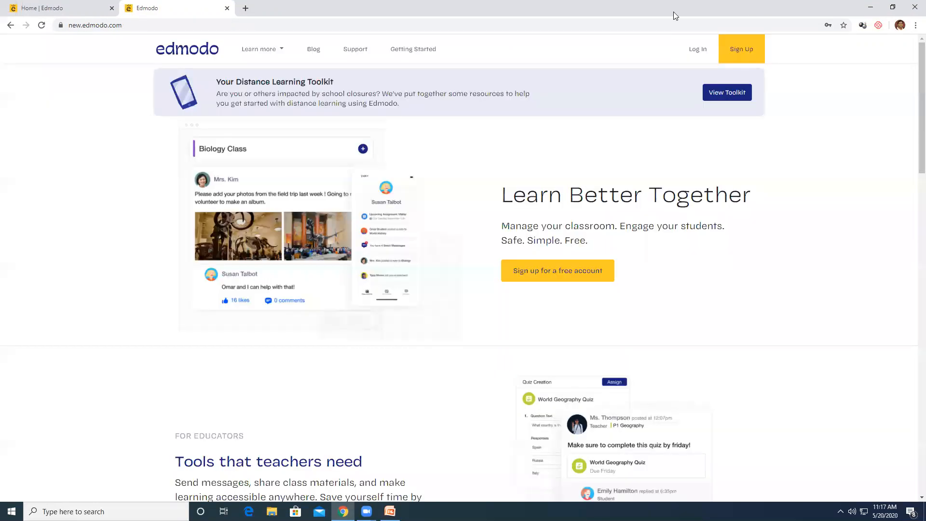
Log back in to the teacher account with the saved credentials
click(698, 49)
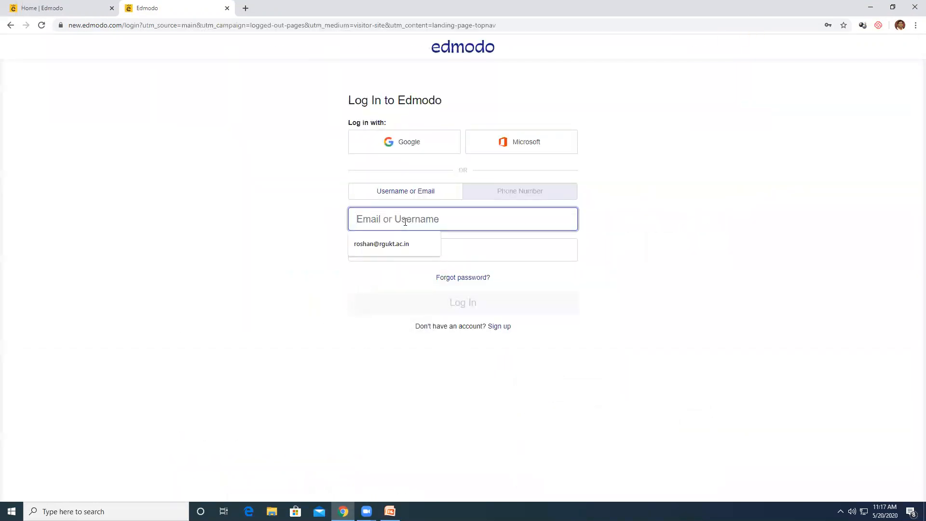
click(415, 247)
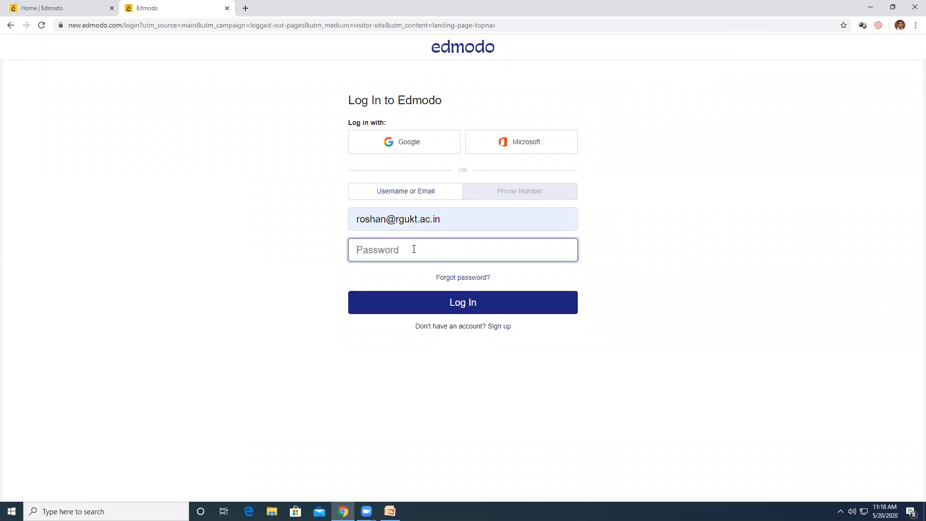
key(ctrl+v)
key(Return)
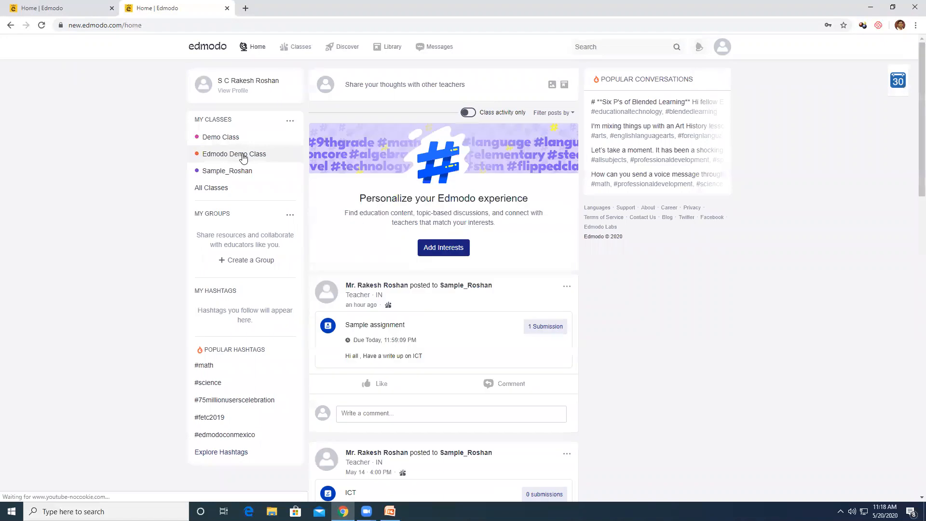
Copy Edmodo Demo Class's join code from its invite window, then log out
click(242, 155)
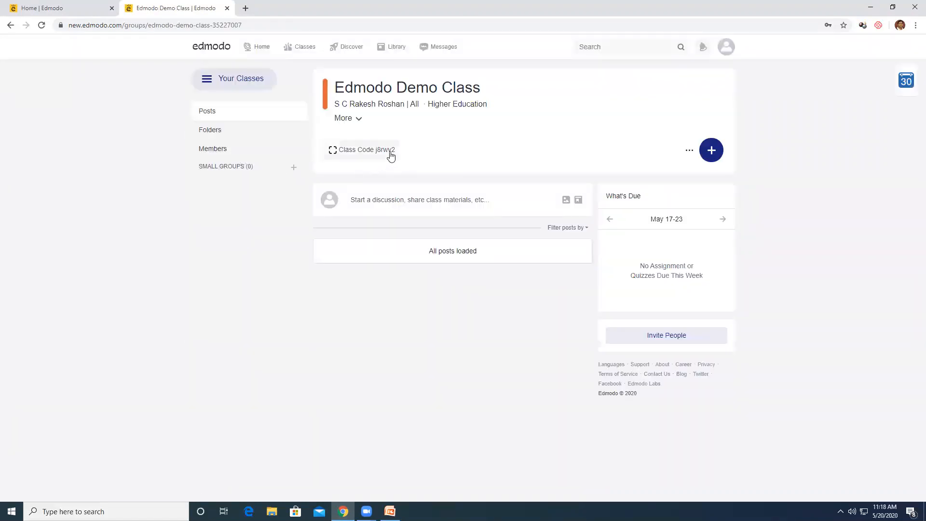
click(390, 150)
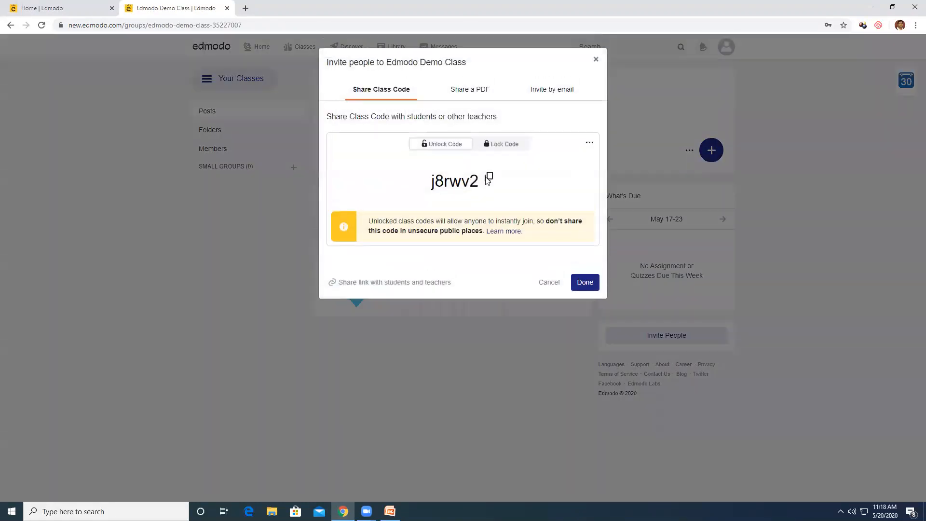
click(489, 178)
click(596, 59)
click(725, 52)
click(686, 229)
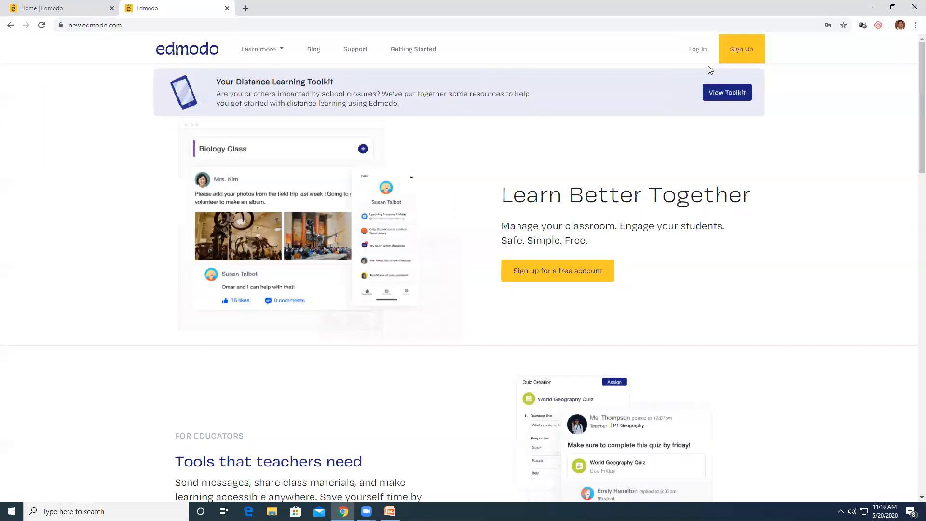
Sign in to Edmodo with the student account's e-mail and password
click(698, 49)
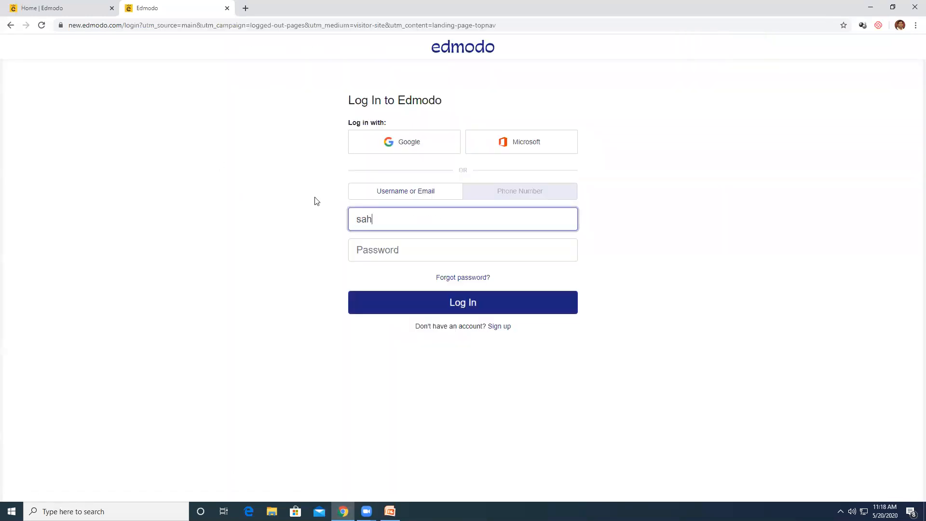
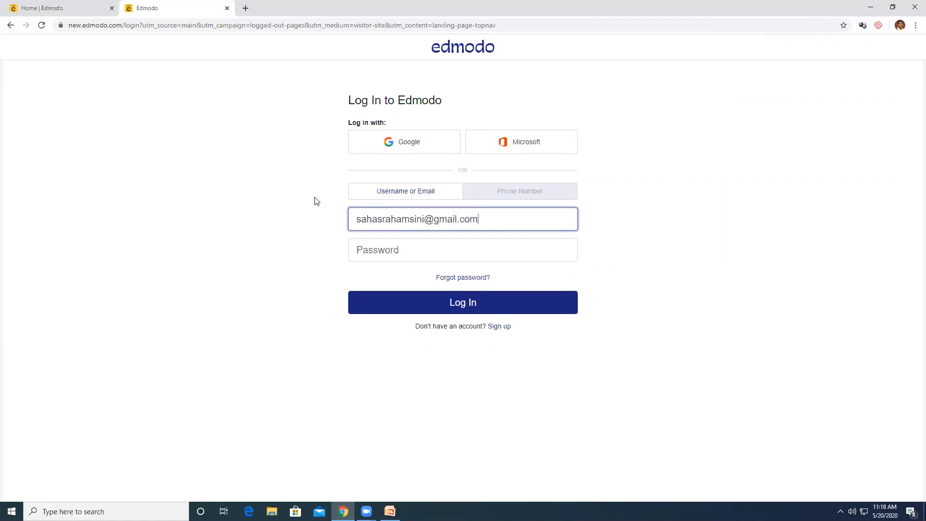
key(Tab)
text(••)
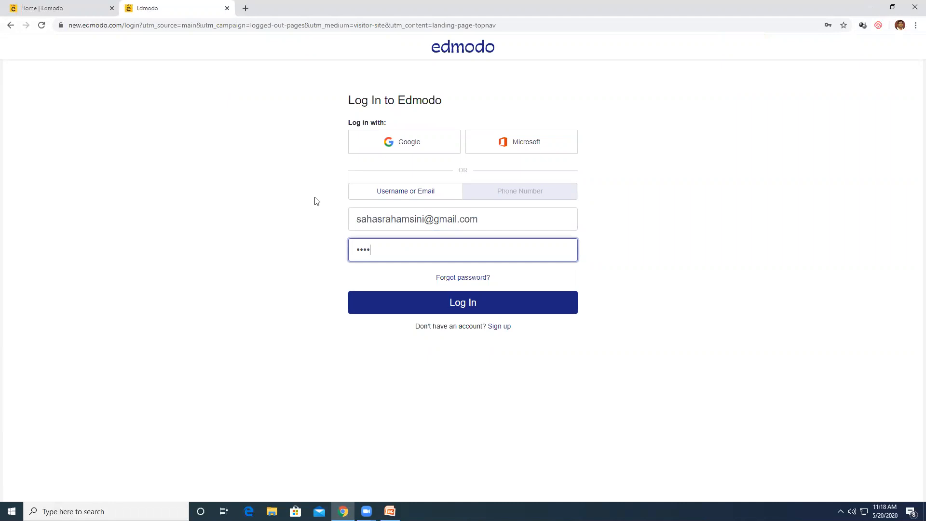
key(Return)
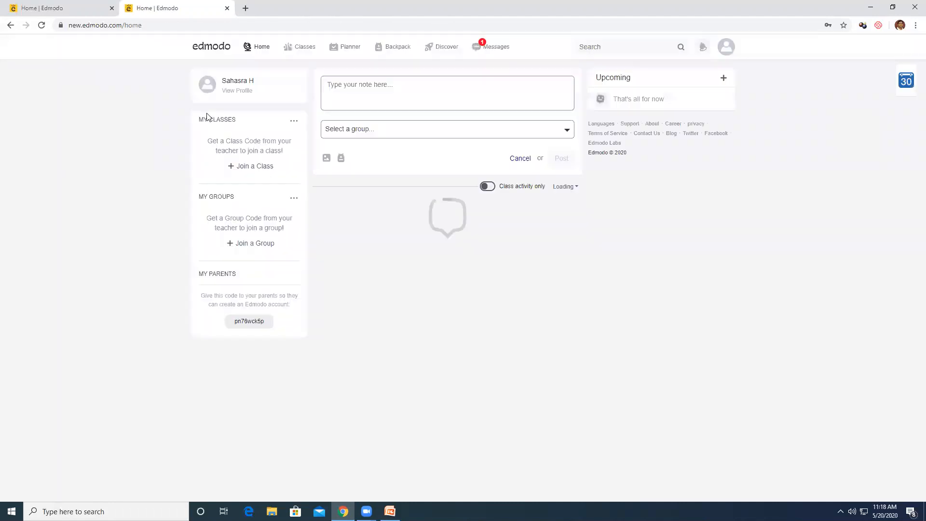
click(293, 120)
click(244, 153)
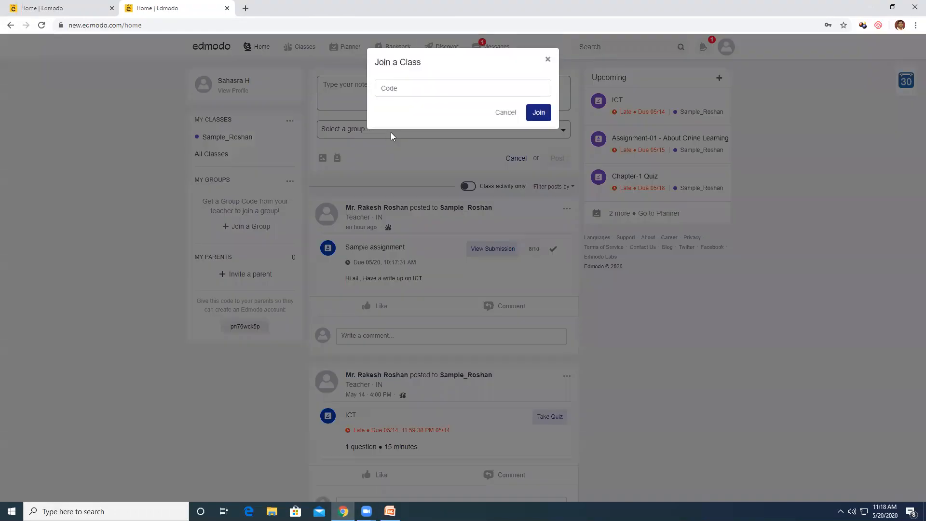
key(ctrl+v)
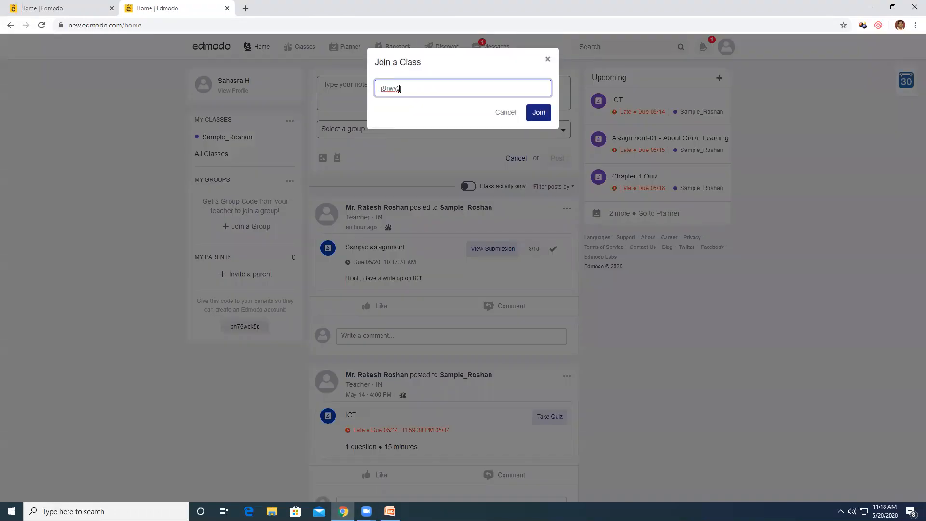
click(538, 112)
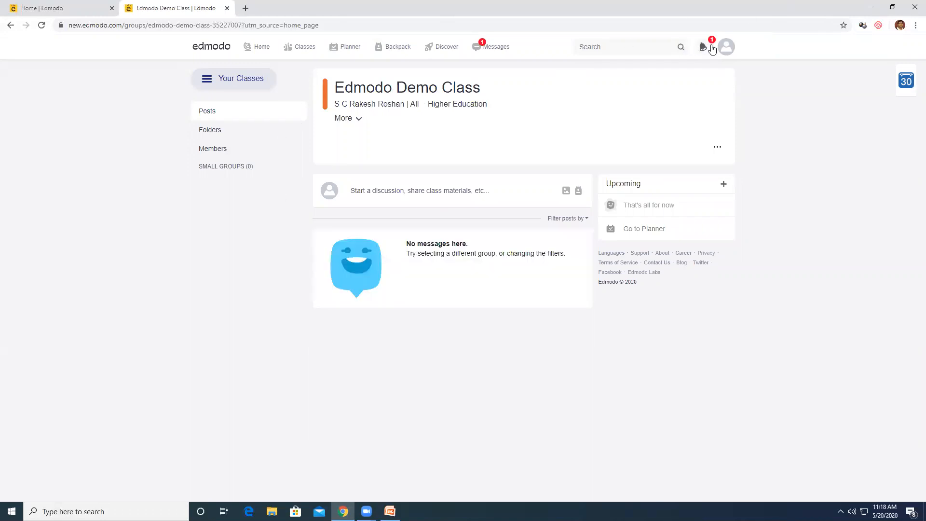
Log out of the student account and pick the saved teacher username on the login page
click(723, 56)
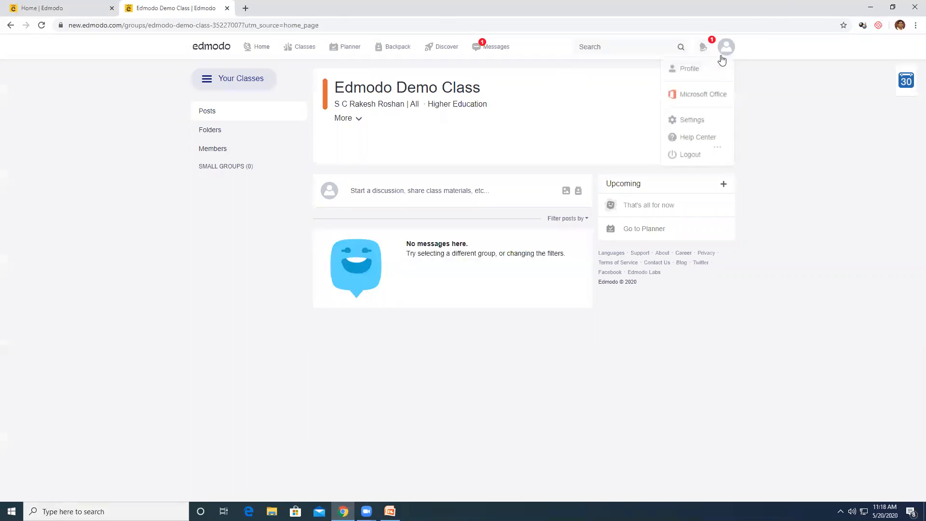
click(698, 158)
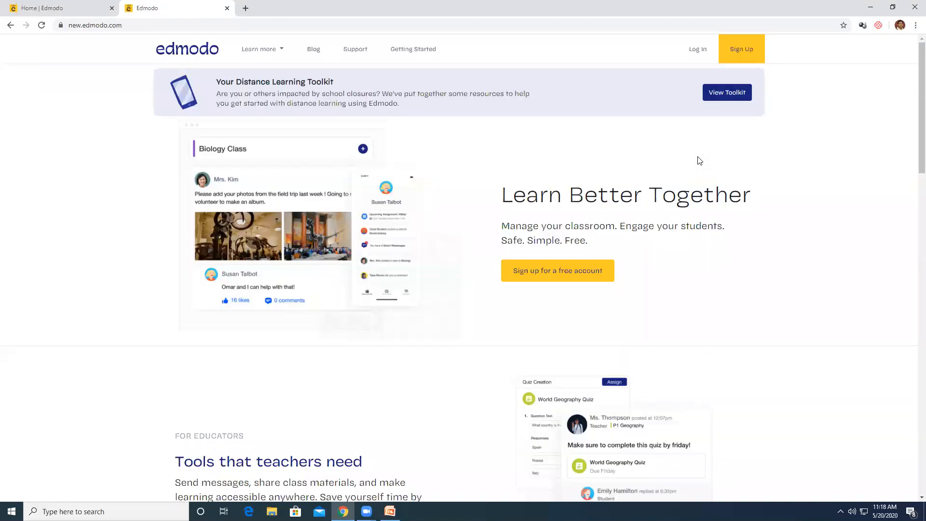
click(698, 49)
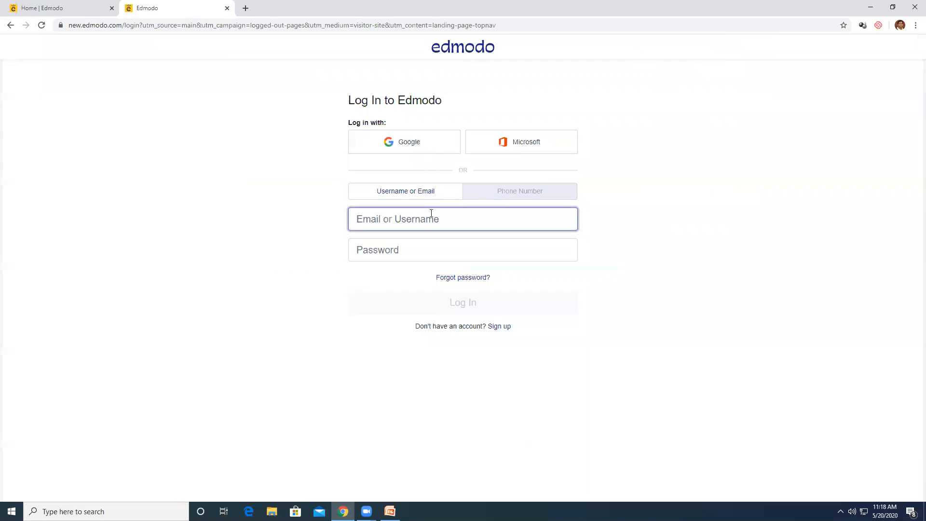
click(419, 221)
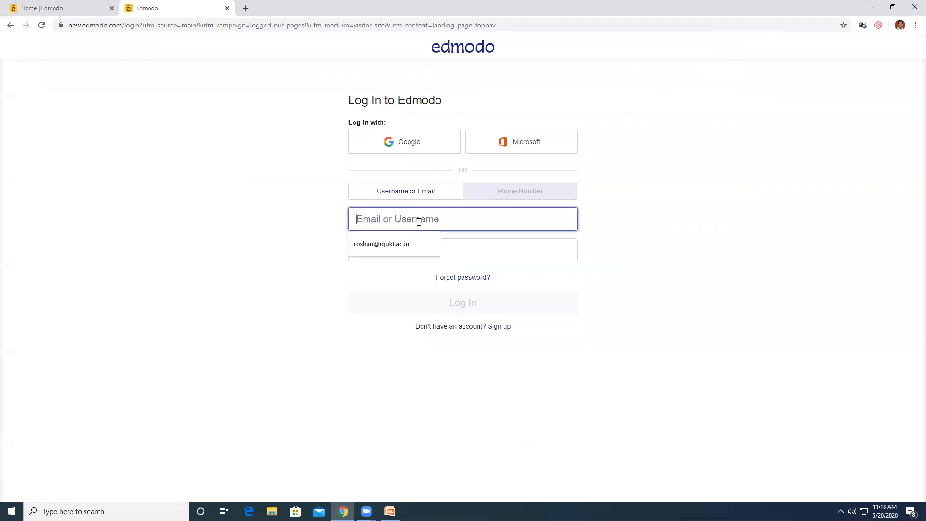
click(381, 244)
Enter the teacher's password, sign in, and open Edmodo Demo Class
click(387, 251)
text(•)
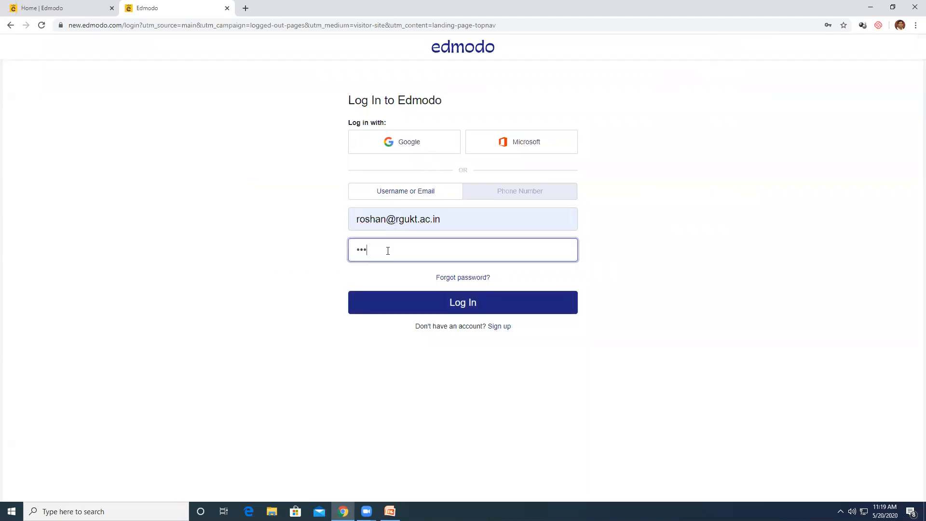
text(•)
key(BackSpace)
key(BackSpace)
text(••••••••••)
key(Return)
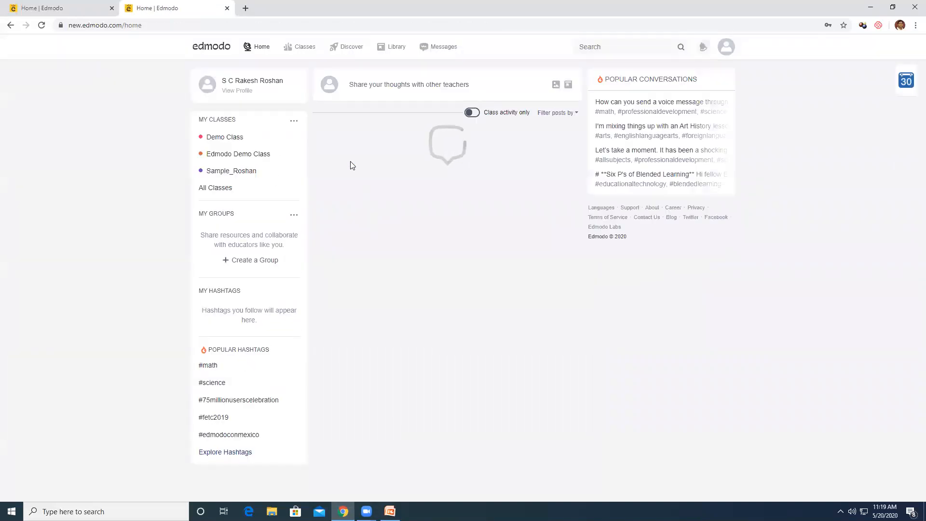
click(237, 154)
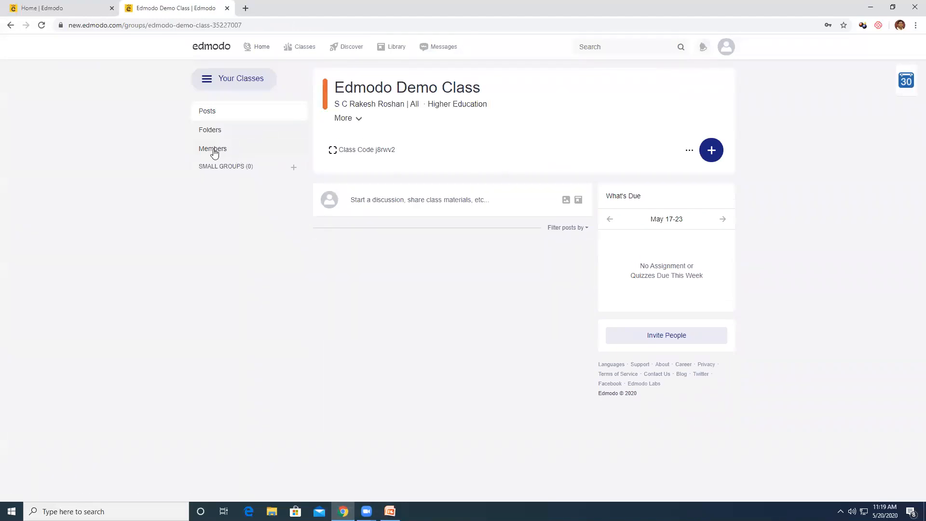
Approve the pending student under Members, then return to the class posts page
click(213, 149)
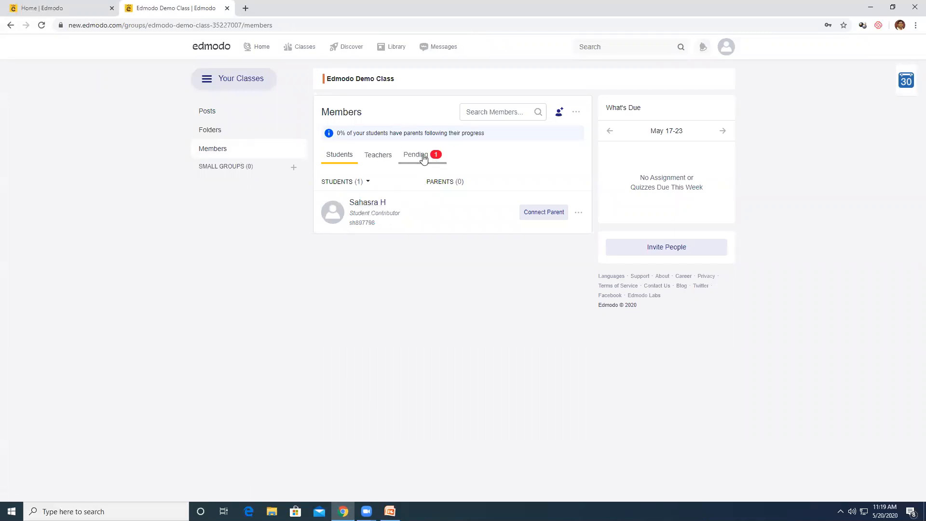
click(423, 159)
click(560, 211)
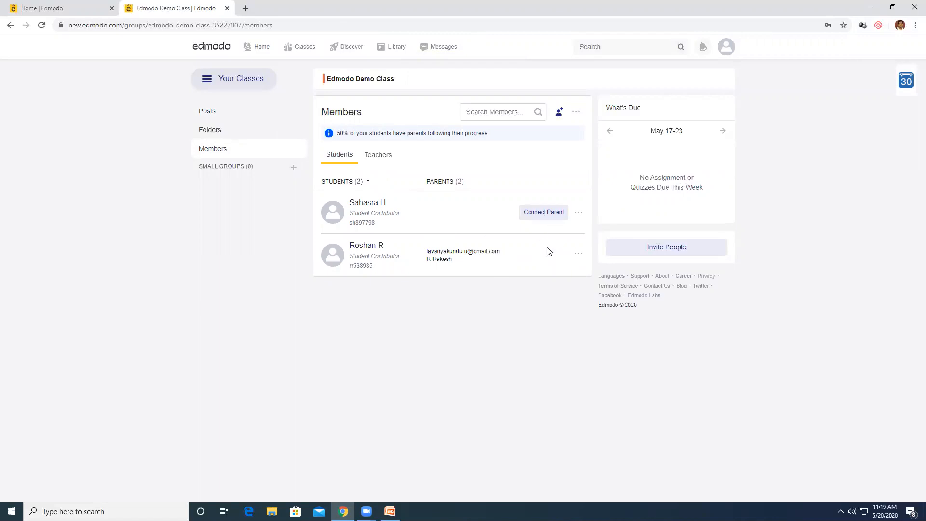
click(229, 83)
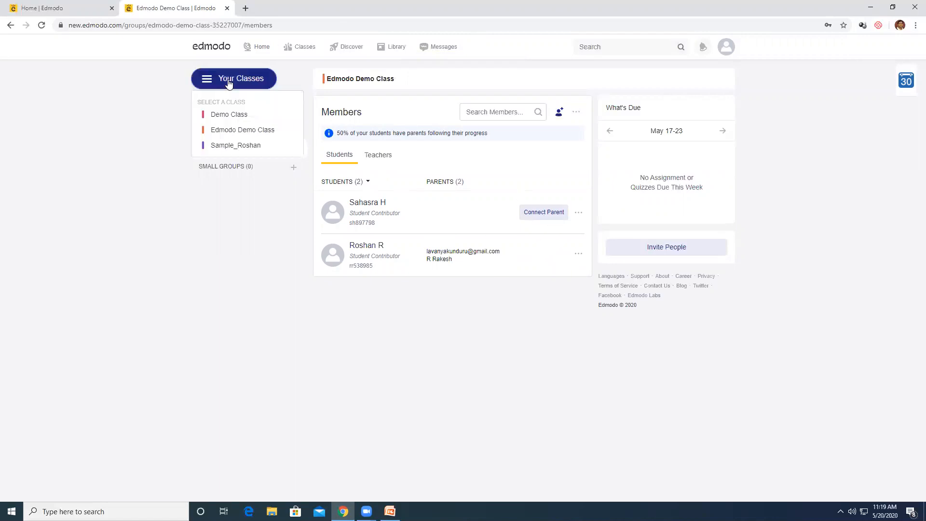
click(228, 130)
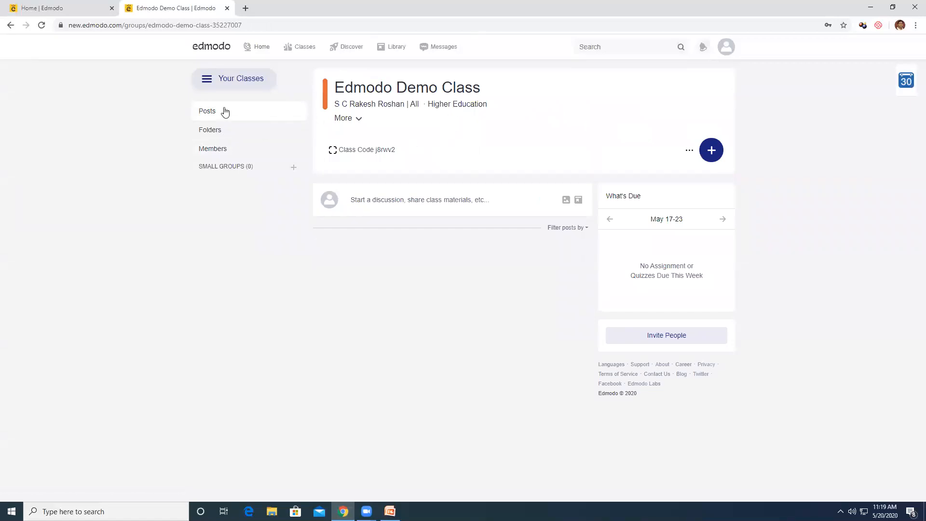
Recheck the class member list and go back to Edmodo Demo Class posts
click(220, 150)
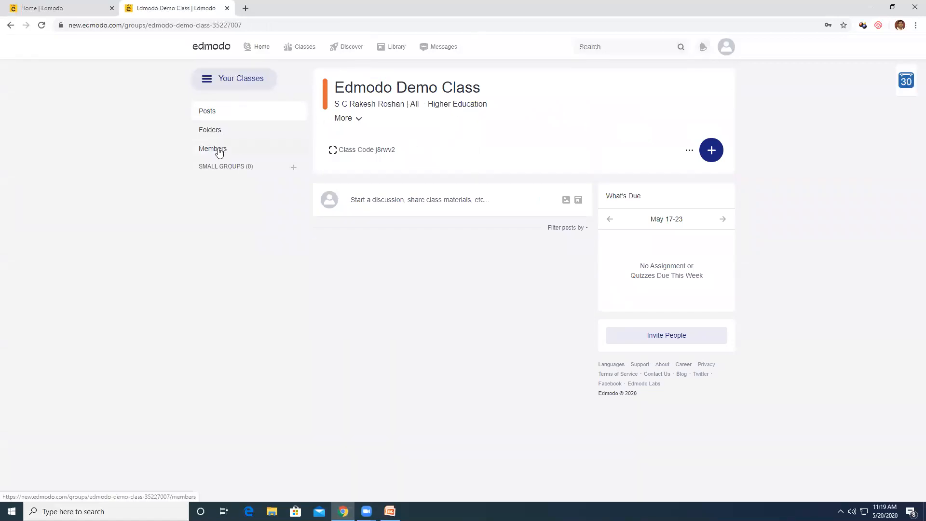
click(232, 80)
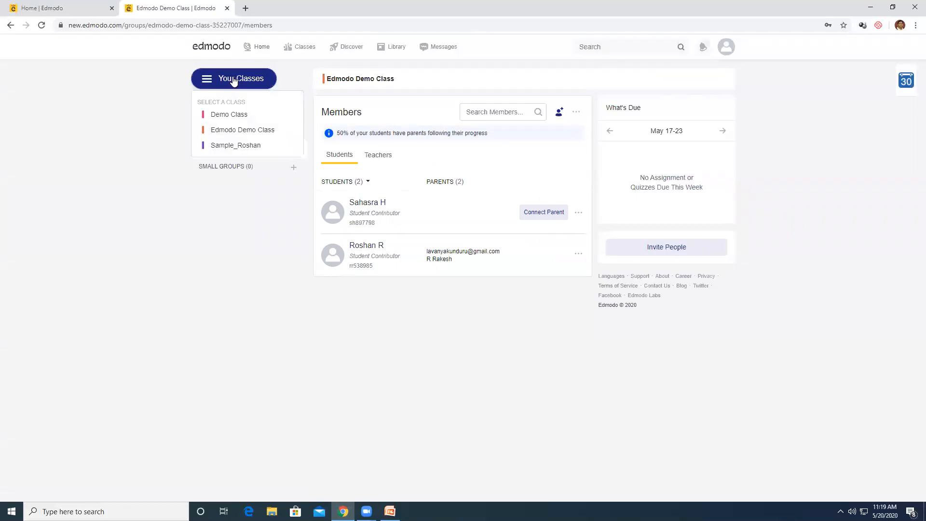
click(231, 129)
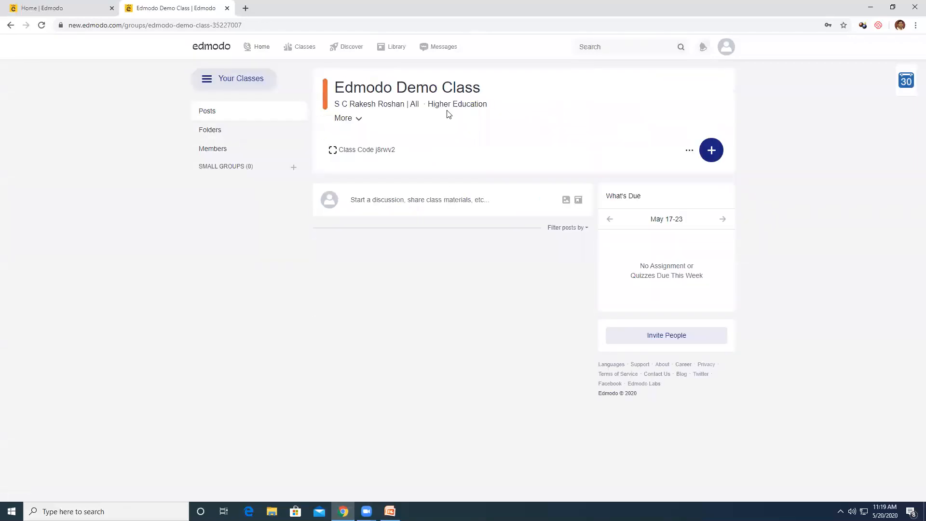
Start a discussion reading 'Hi all, Welcome to our class' and post it
click(417, 200)
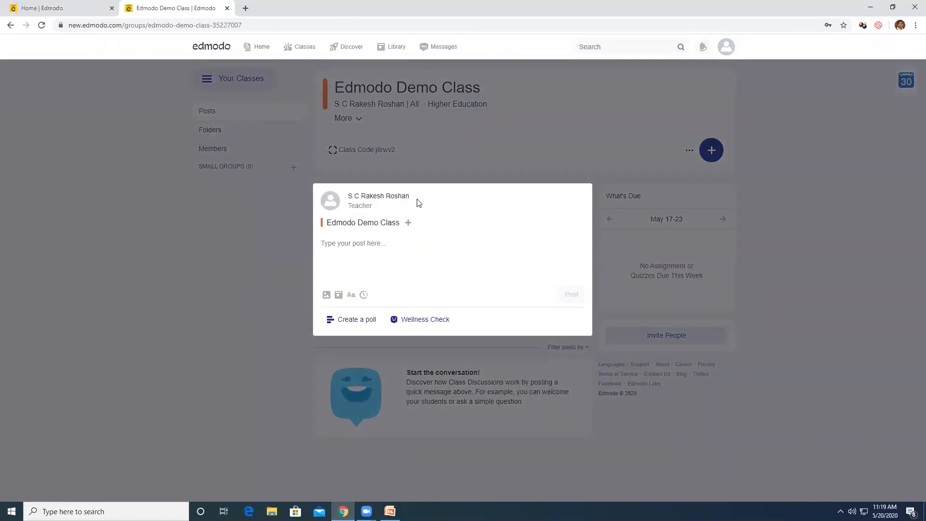
text(Hi a)
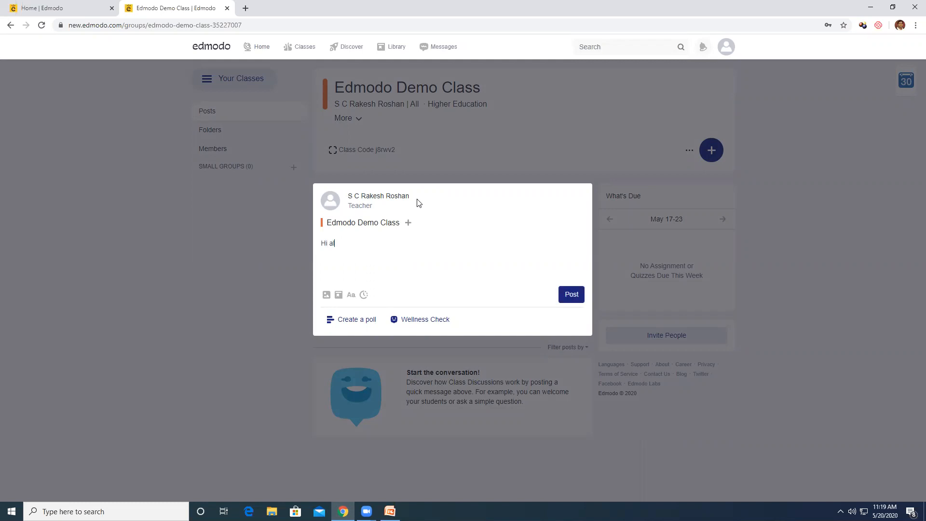
text(ll, Welcome to our class)
click(569, 295)
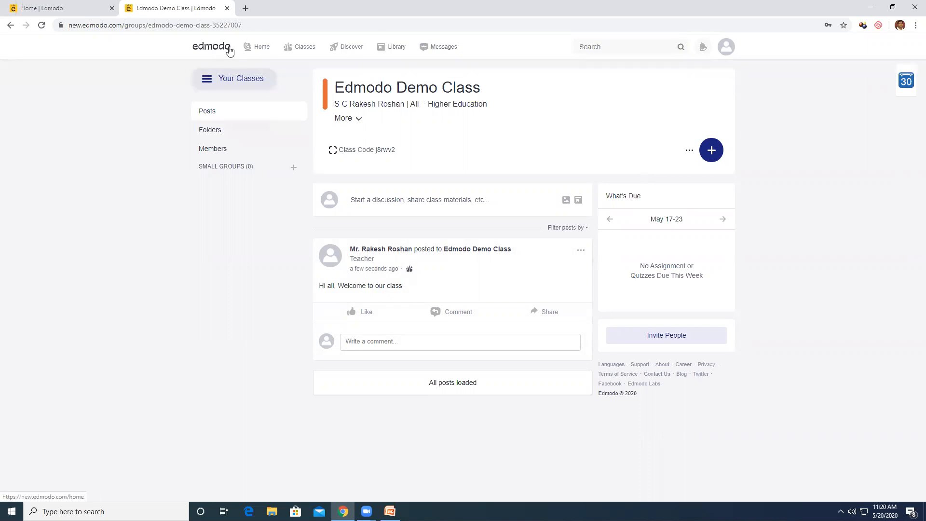
mouse_move(292, 50)
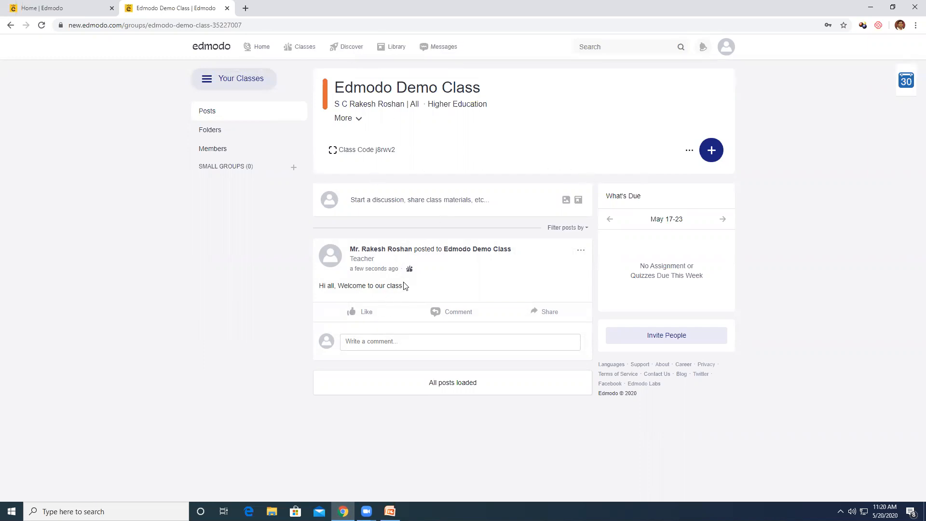
Post 'Dear all, Please find the syllabus for this semester.' with Desktop > Syllabus > ICT_Syllabus.pdf attached
click(427, 207)
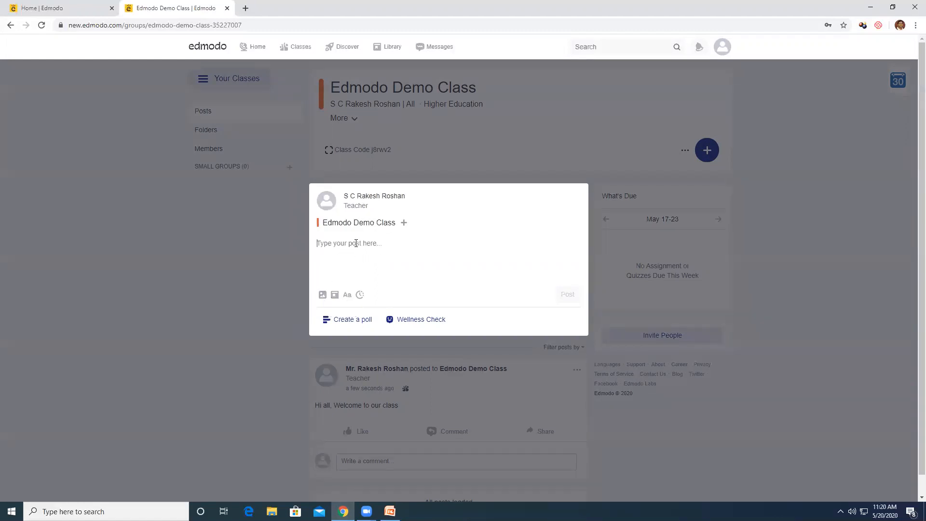
text(Dear a)
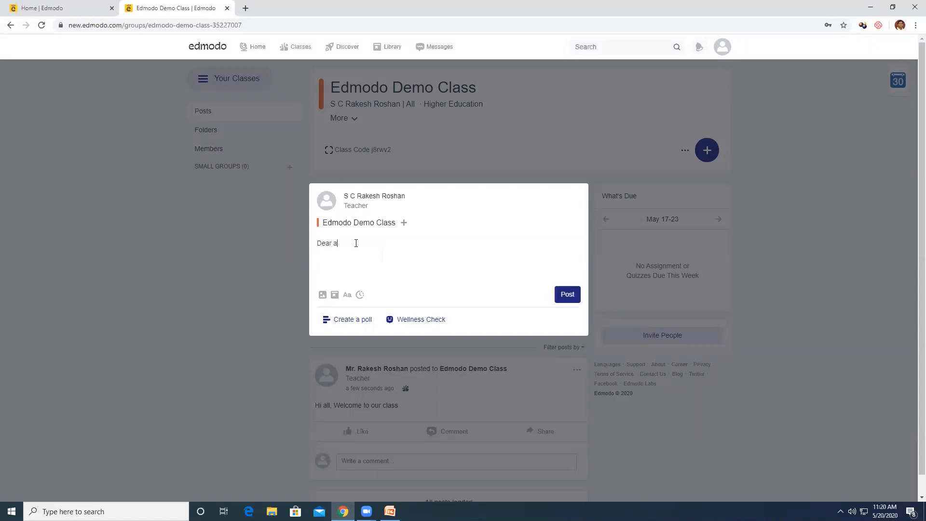
text(ll, Please find the syllabus for this semster)
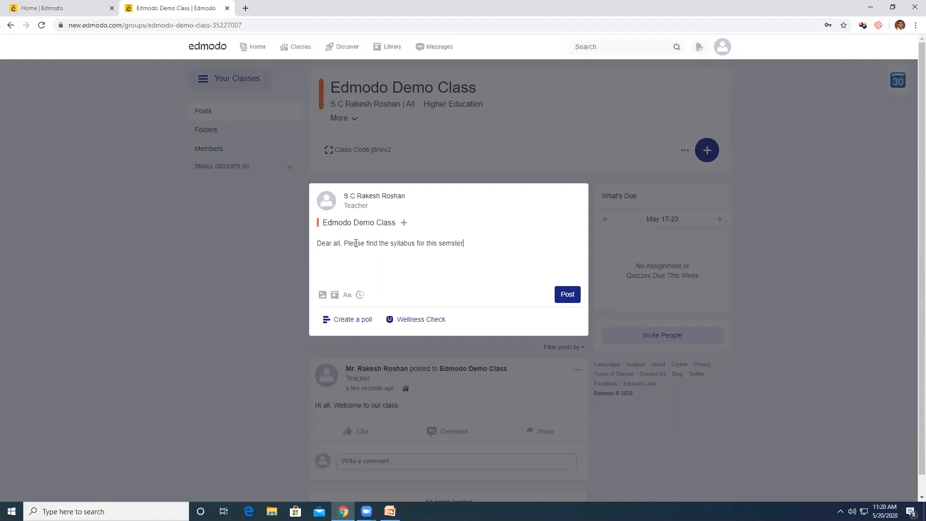
text(ste)
click(322, 296)
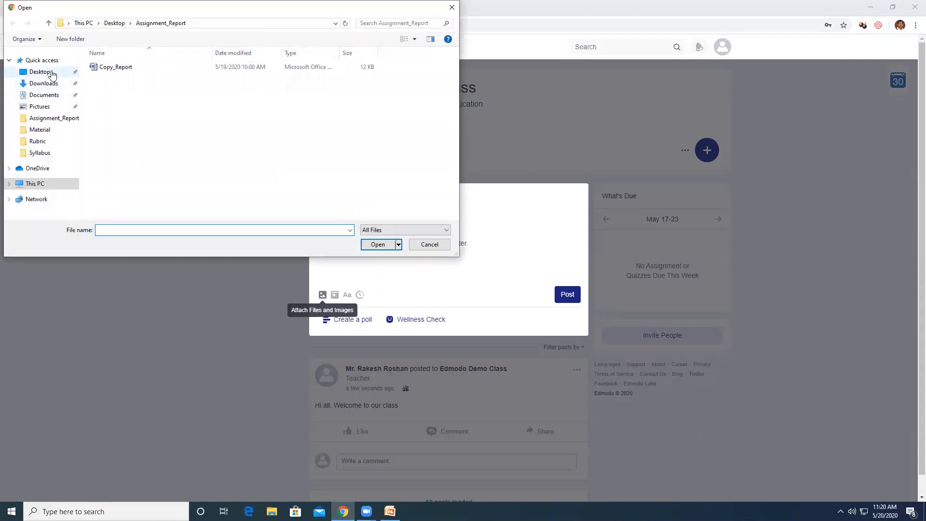
click(52, 74)
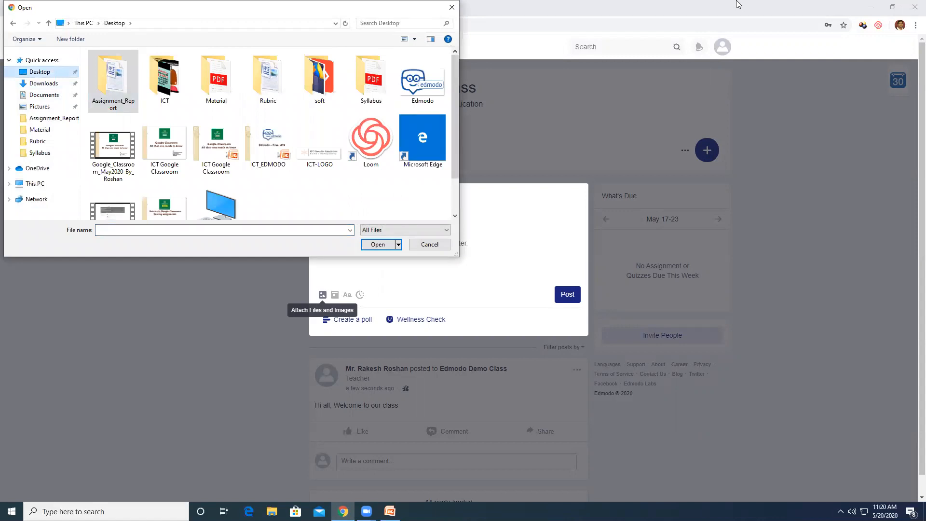
double_click(370, 80)
double_click(252, 66)
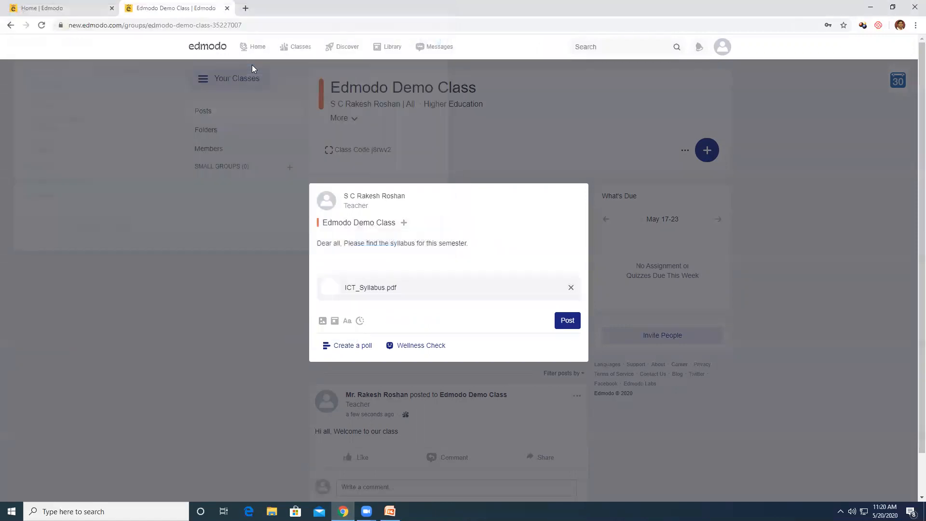
click(566, 321)
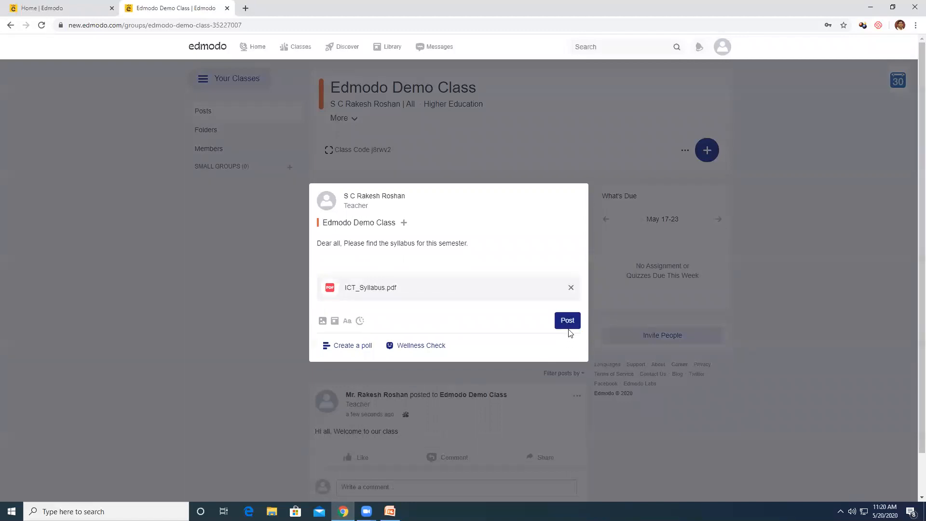
click(567, 322)
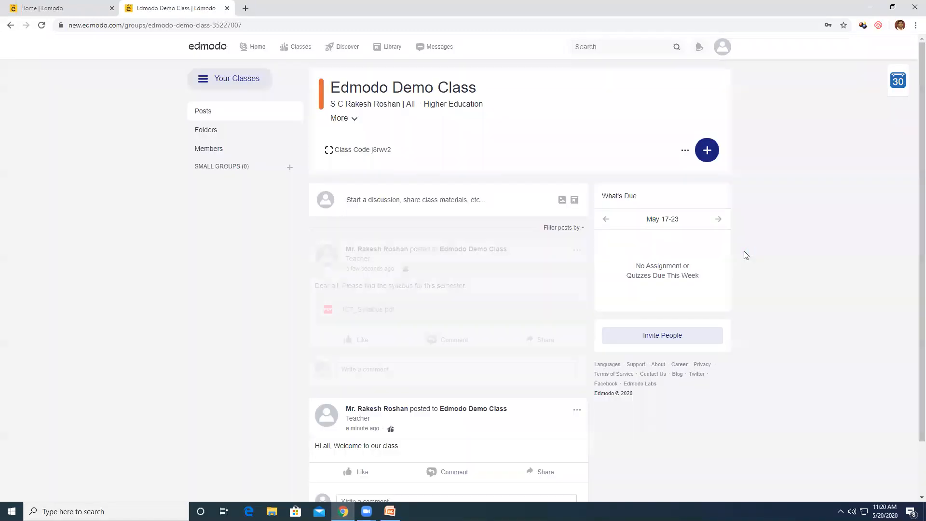
Start a poll post with the question 'What do we do tomorrow'
scroll(506, 294, down, 1)
scroll(510, 293, down, 1)
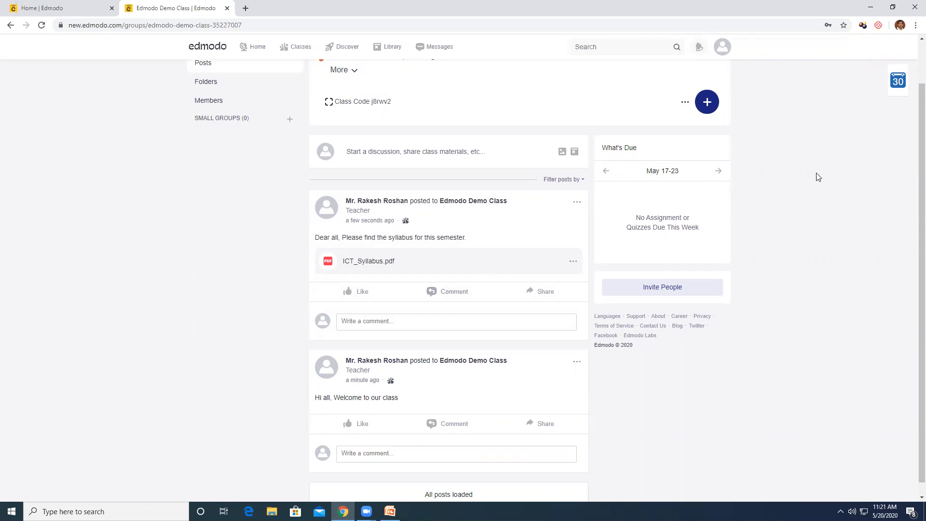
click(419, 152)
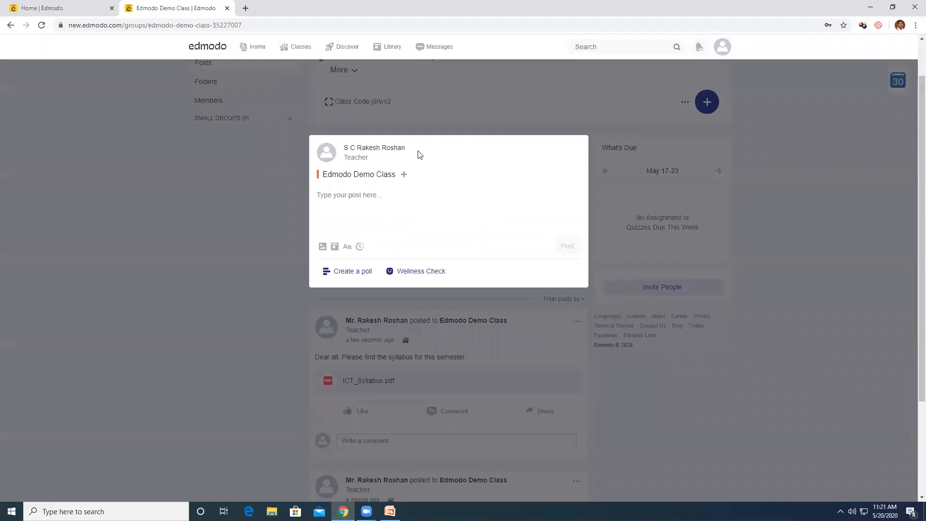
click(351, 282)
click(352, 197)
text(W)
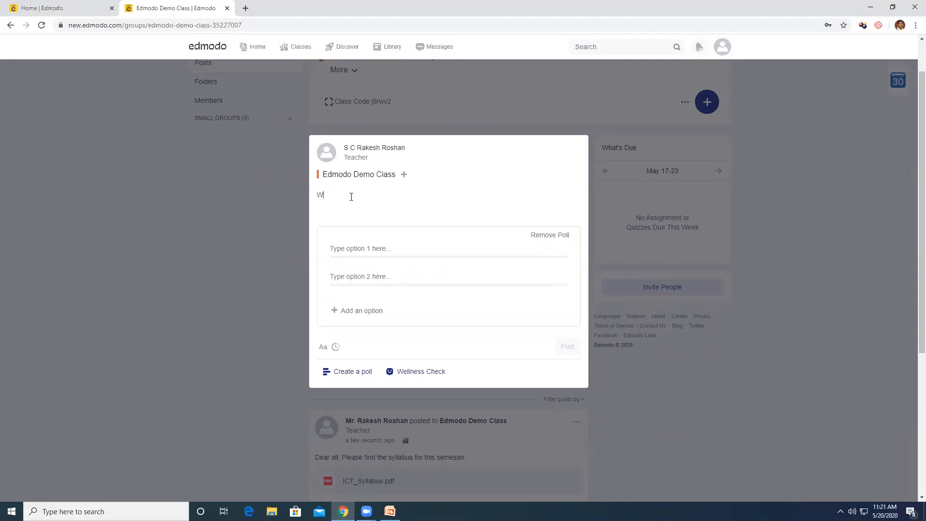
text(hat we)
key(BackSpace)
key(BackSpace)
text(do we do tomorrow)
Add poll options Live Class, Quiz and Relax and publish the poll
click(383, 251)
text(Live Class)
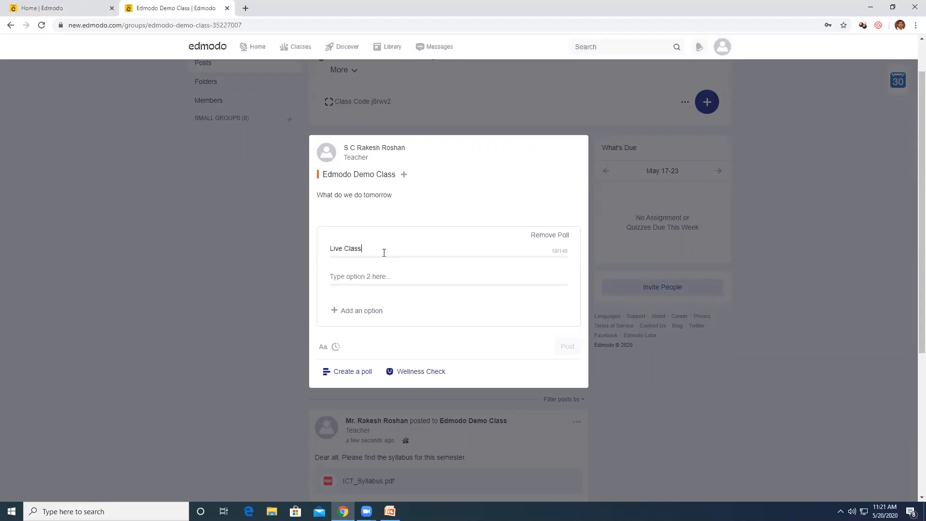
text(Quiz)
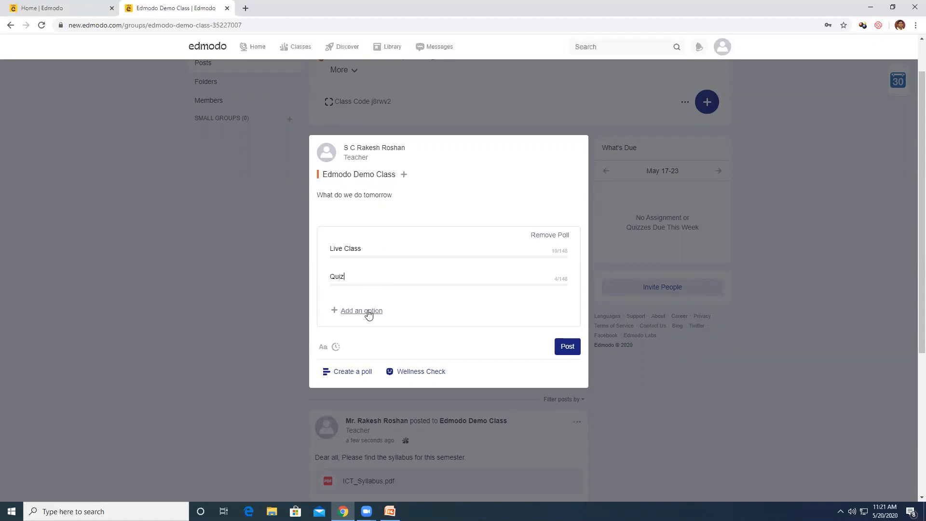
click(368, 312)
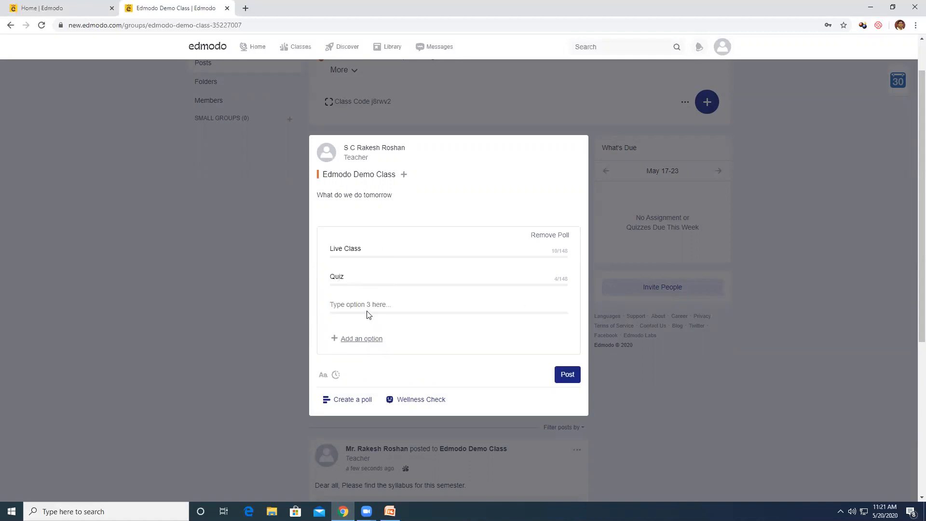
click(357, 302)
text(Relax)
click(569, 381)
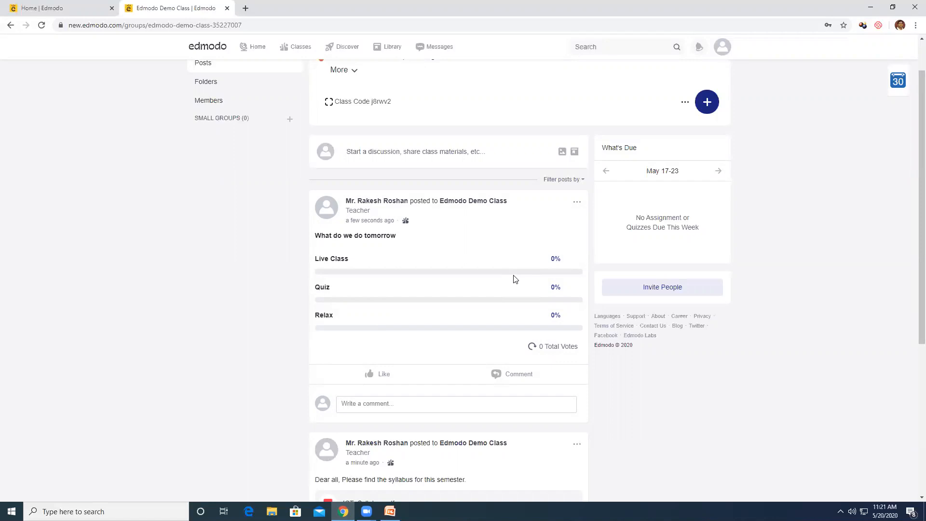
scroll(466, 265, up, 1)
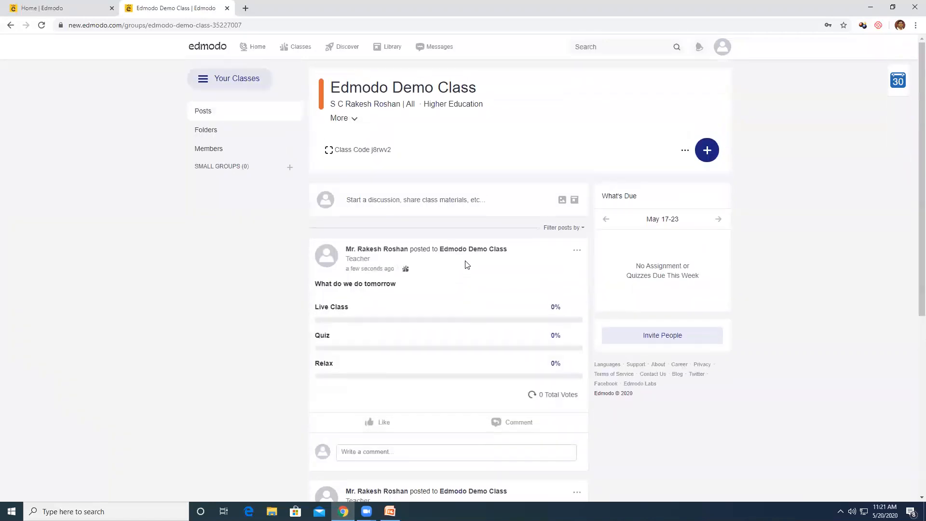
Choose the Wellness Check template in a new post and publish the mood poll
scroll(465, 265, down, 1)
click(384, 152)
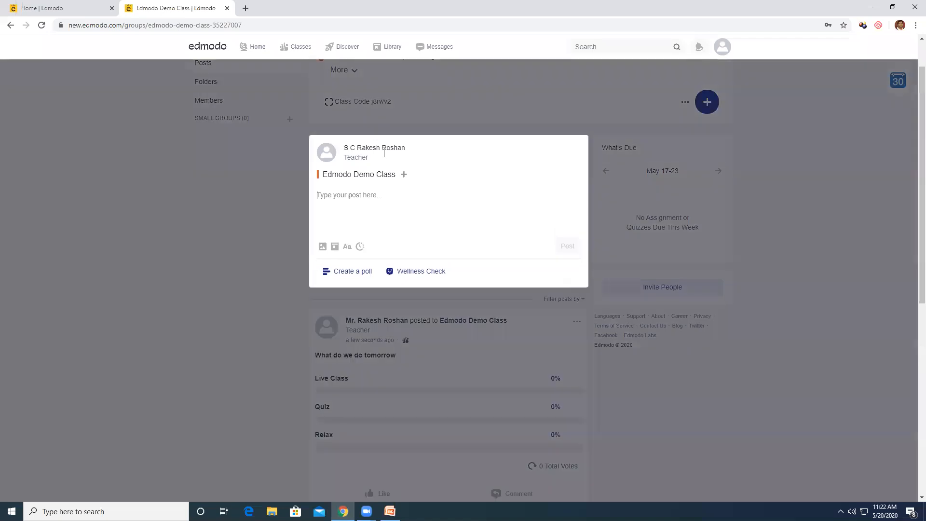
click(415, 273)
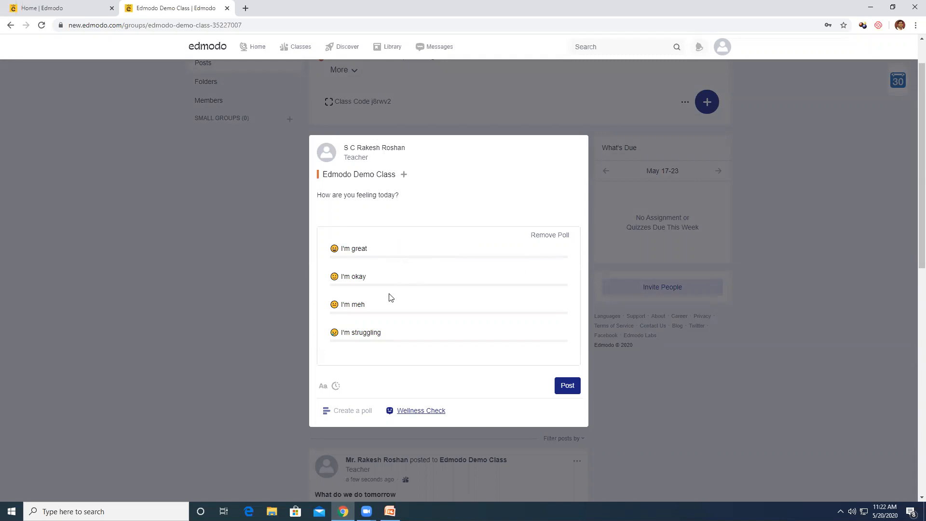
click(567, 389)
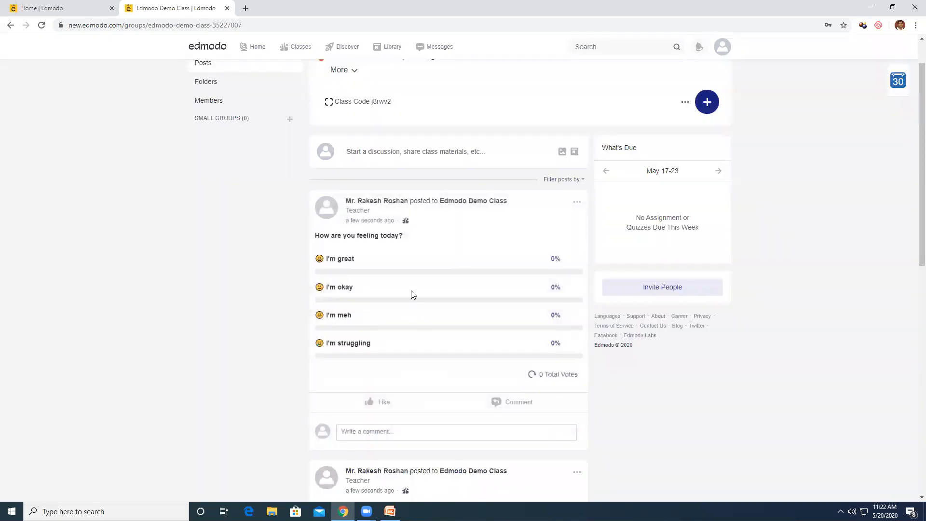
scroll(413, 295, up, 1)
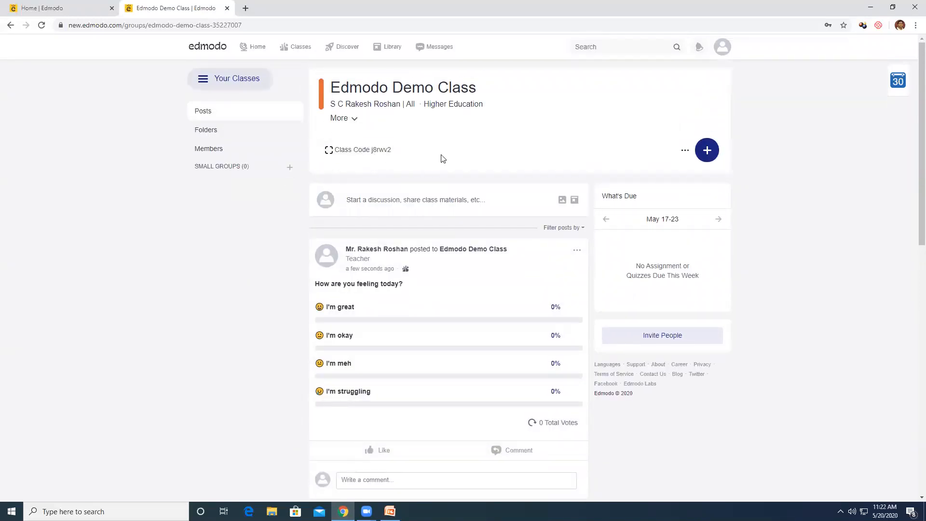
Write 'Lets meet Tomorrow 9 am' and schedule it for May 20, 2020 at 8:00 PM
click(410, 200)
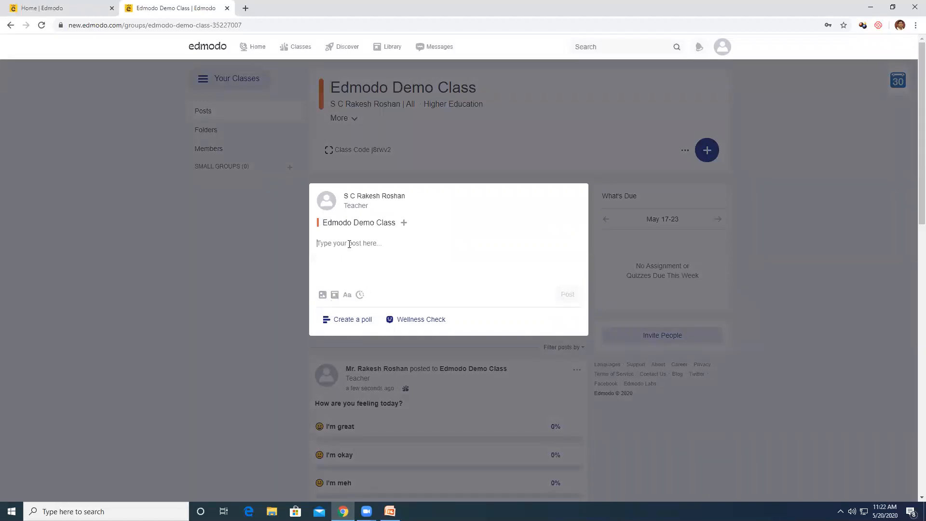
text(L)
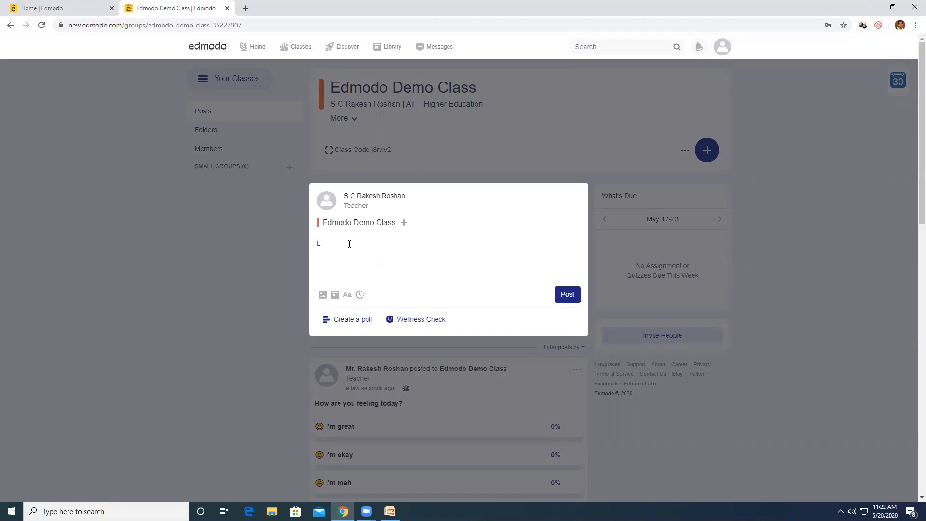
text(ets meet Tomorrow)
text(9 am)
click(360, 295)
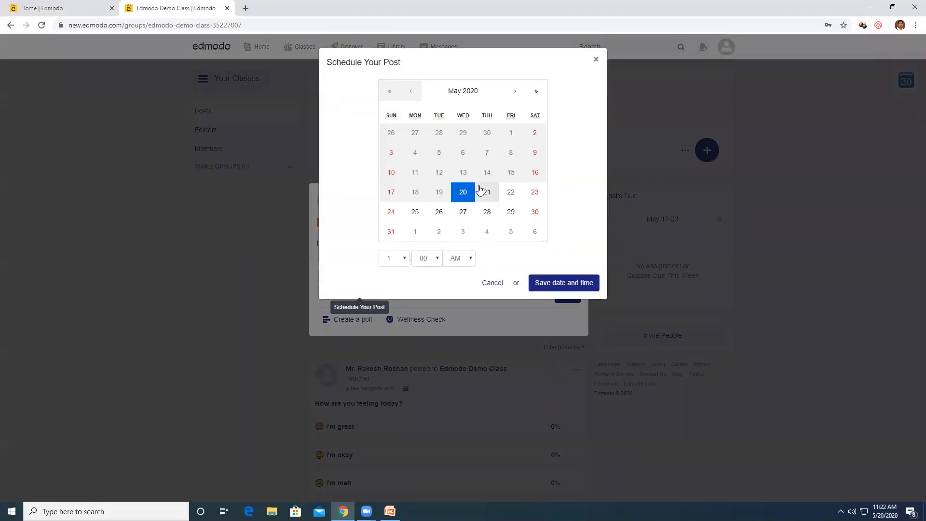
click(405, 262)
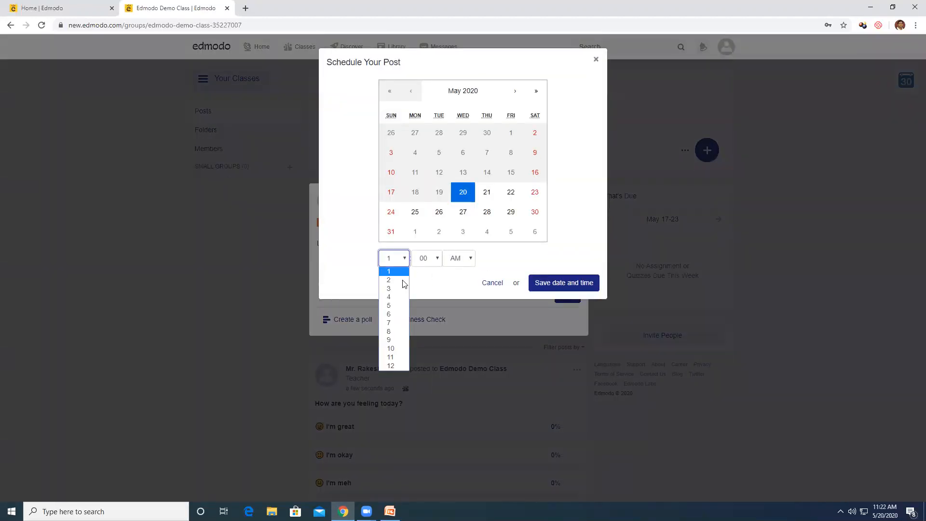
click(393, 339)
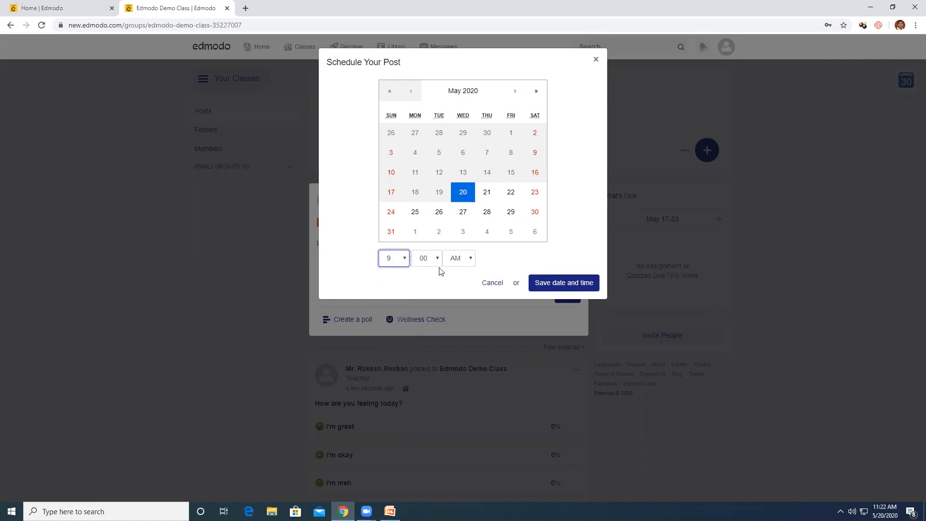
click(404, 258)
click(393, 330)
click(460, 262)
click(463, 281)
click(553, 284)
click(566, 315)
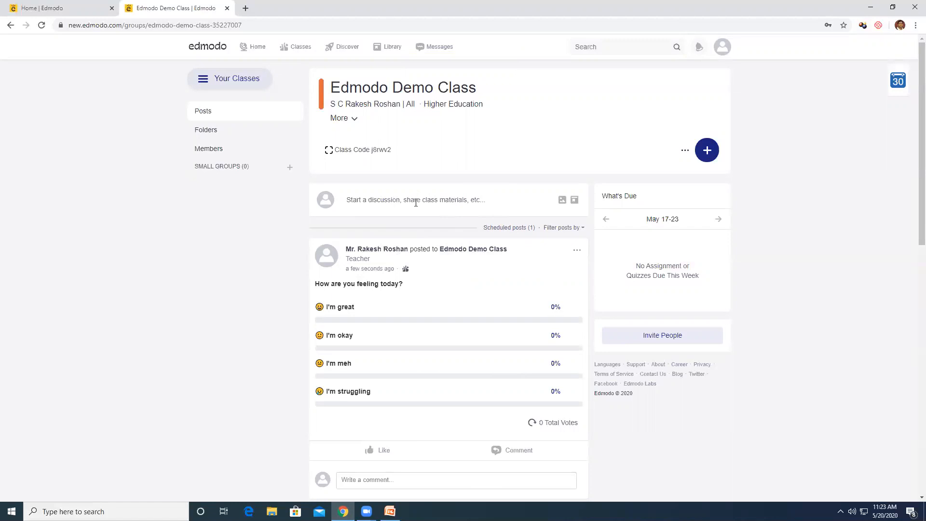
Expand the Start a discussion box into a blank post composer
click(400, 200)
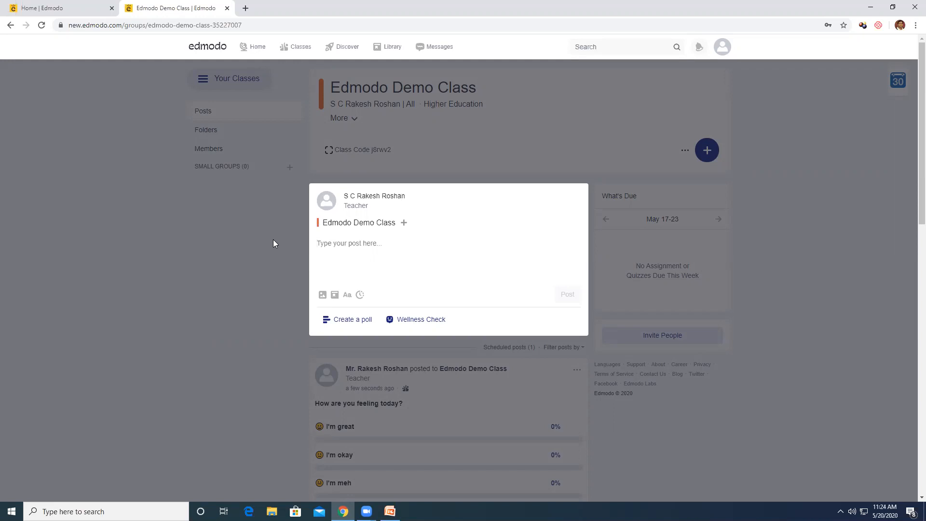
Close the blank composer; a file dialog for the Desktop Syllabus folder comes up
click(230, 280)
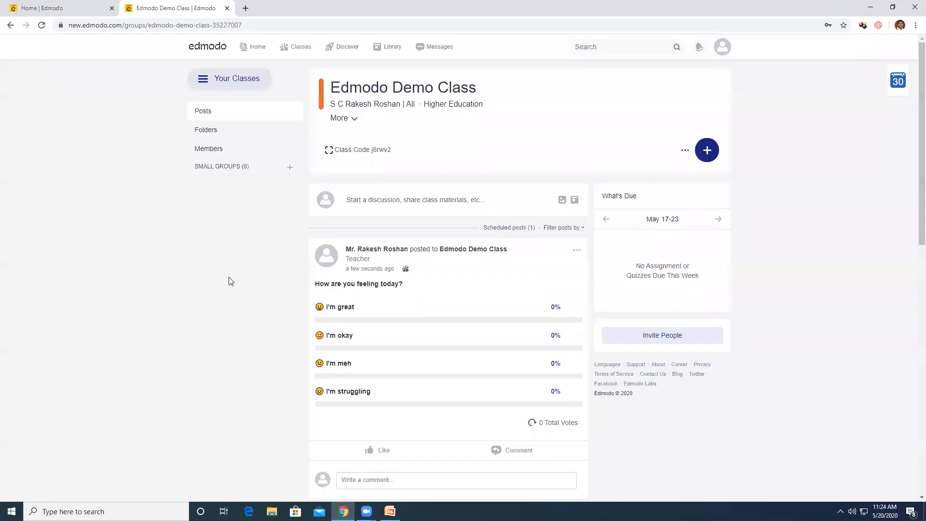
click(458, 208)
click(455, 199)
click(323, 296)
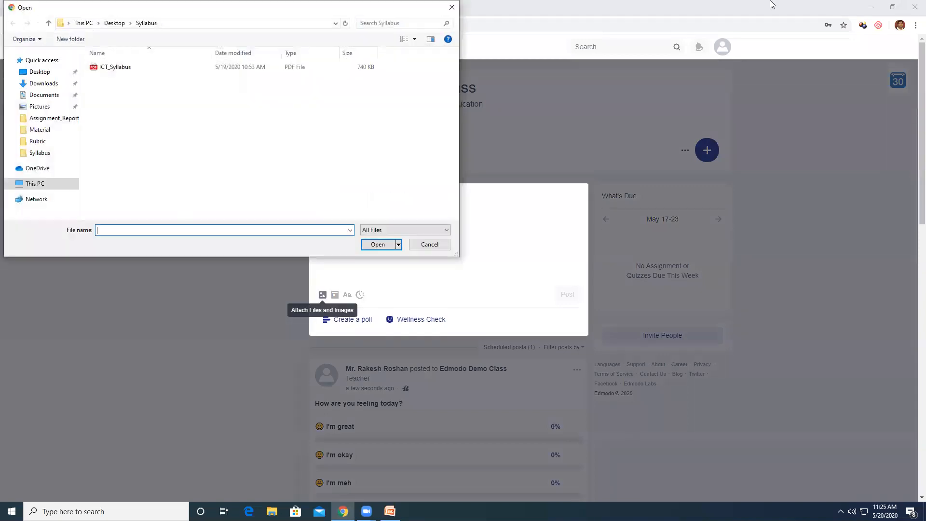
click(43, 83)
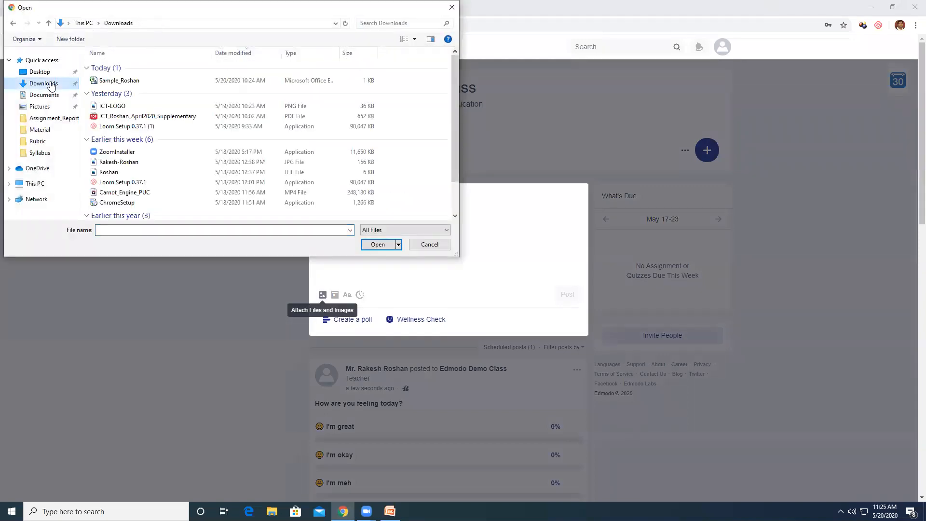
click(137, 192)
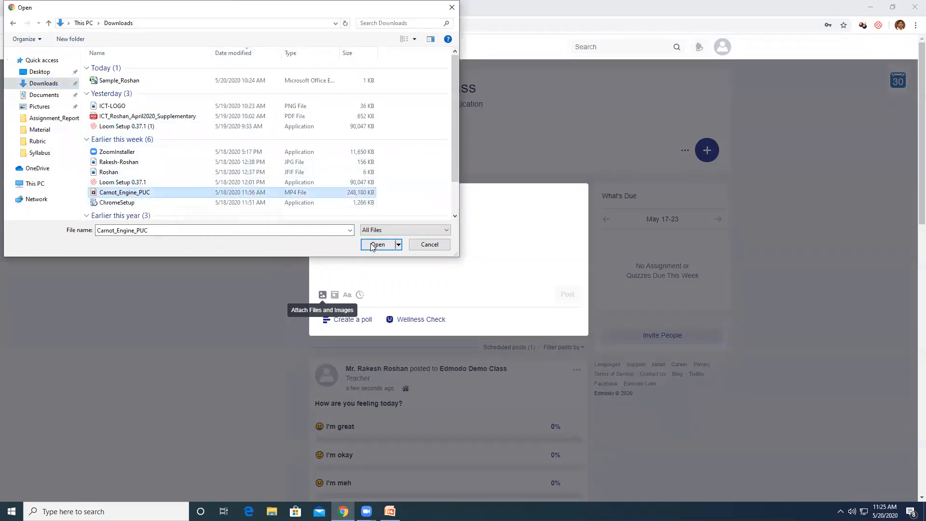
click(372, 243)
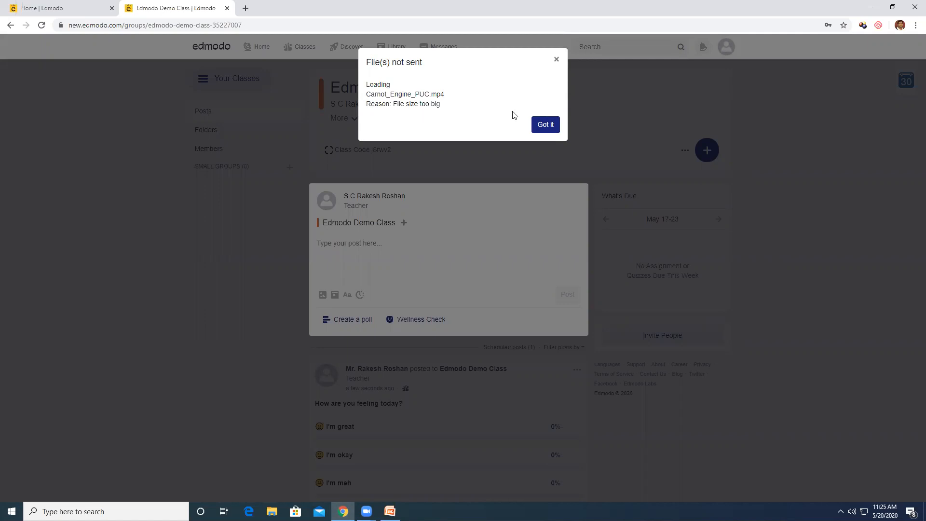
click(543, 126)
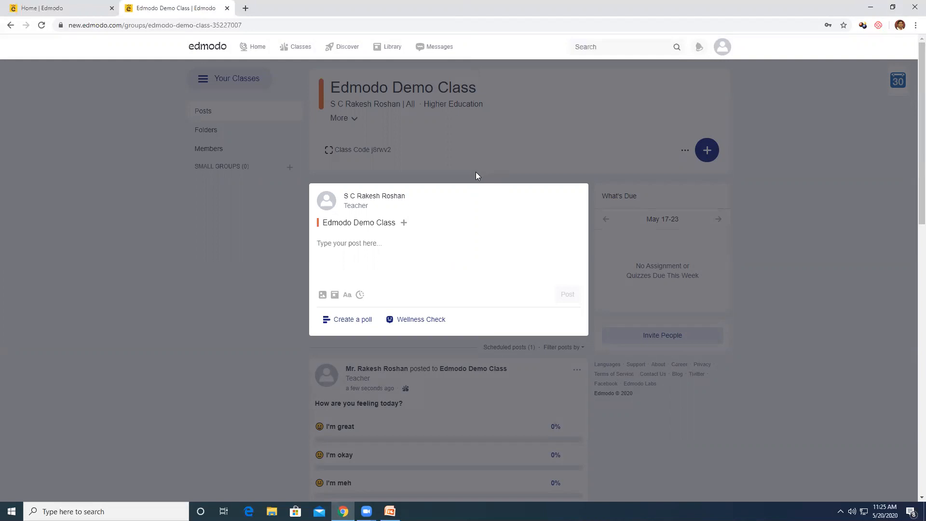
click(555, 151)
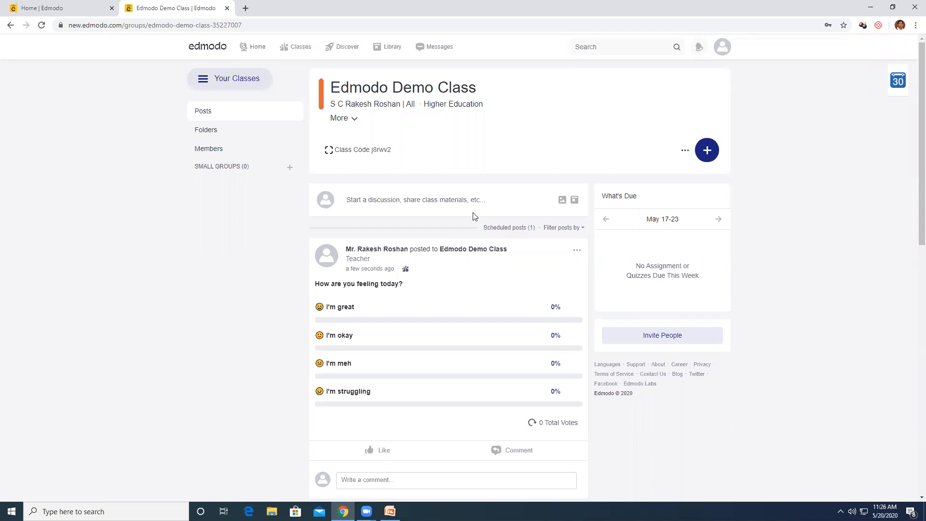
Start a new assignment titled 'Write up on ICT Tools'
click(707, 152)
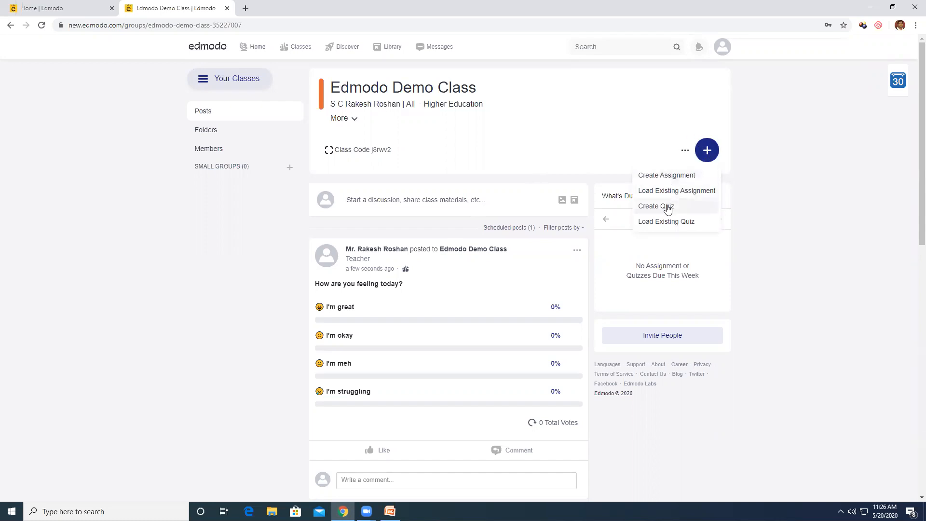
click(672, 177)
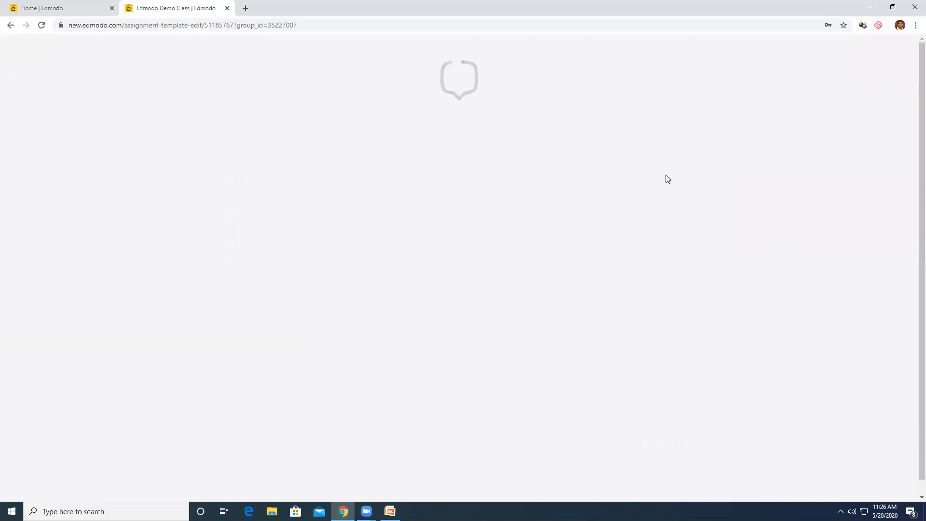
click(310, 168)
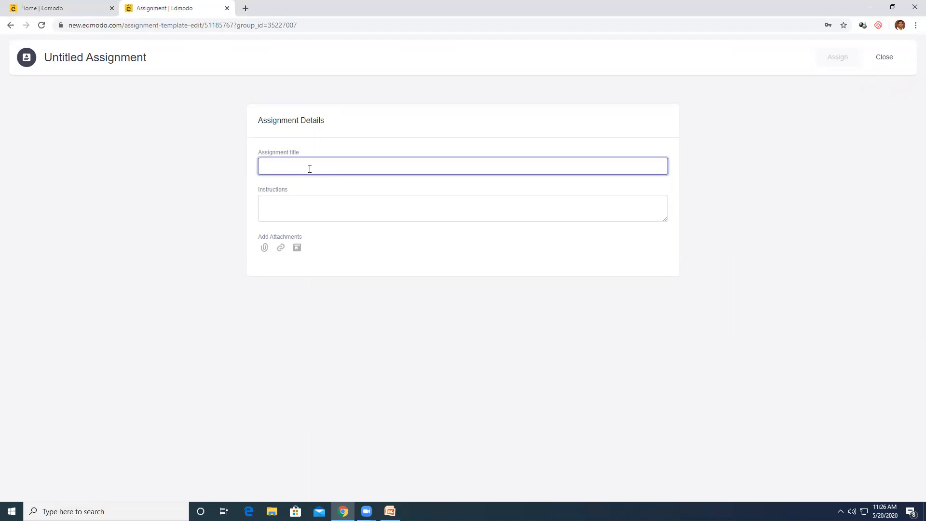
text(Write up o)
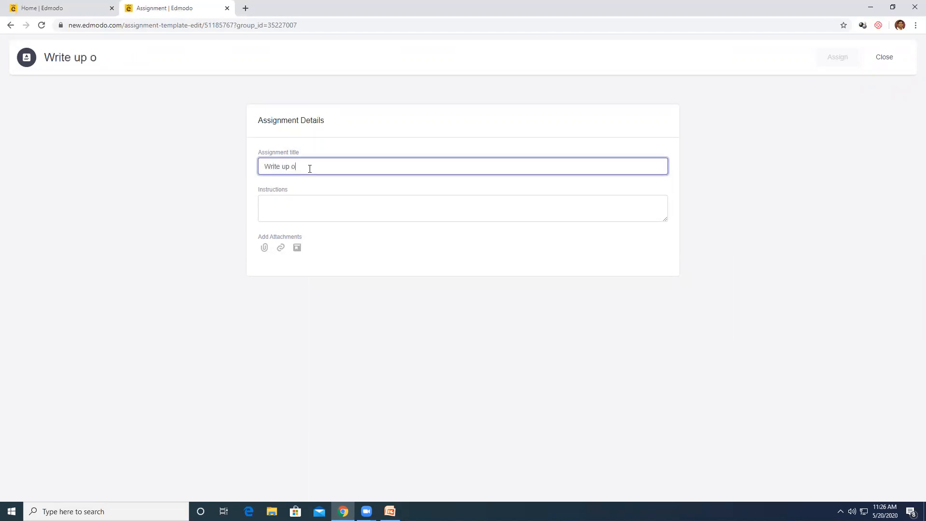
text(n ICT Tools)
Enter the instructions 'Please share your understanding of ICT Tools'
click(303, 203)
text(Please give your u)
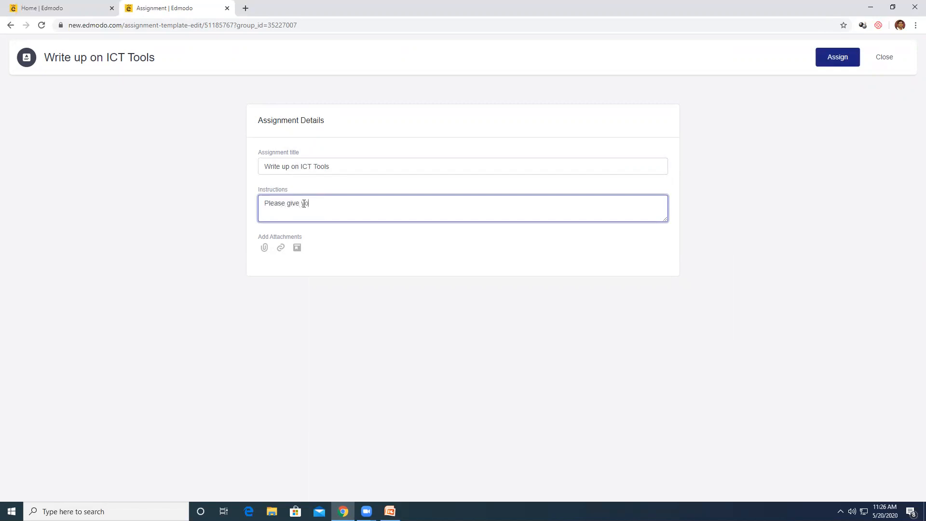
key(BackSpace)
key(BackSpace)
key(BackSpace)
key(BackSpace)
key(BackSpace)
key(BackSpace)
key(BackSpace)
key(BackSpace)
key(BackSpace)
text(share your understanding of ICT Tools)
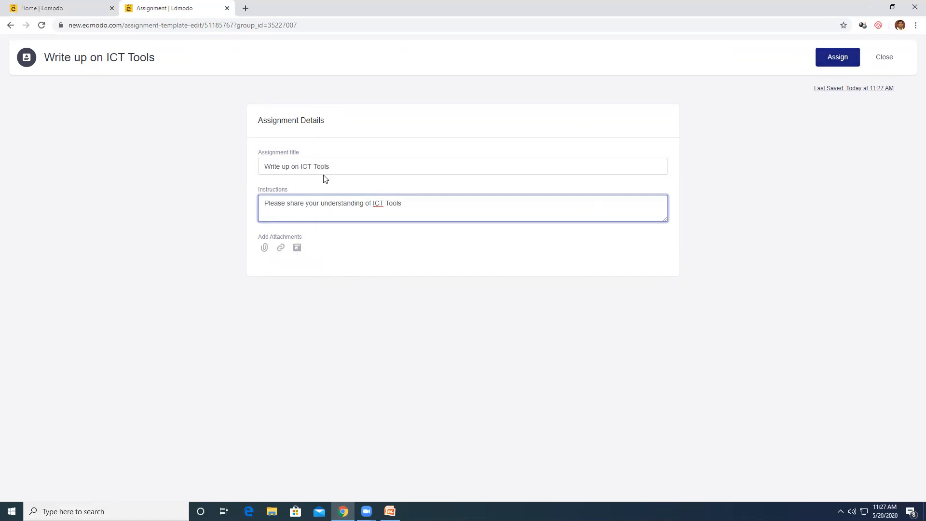
Begin assigning the write-up and set its due date to May 20, 2020
click(844, 59)
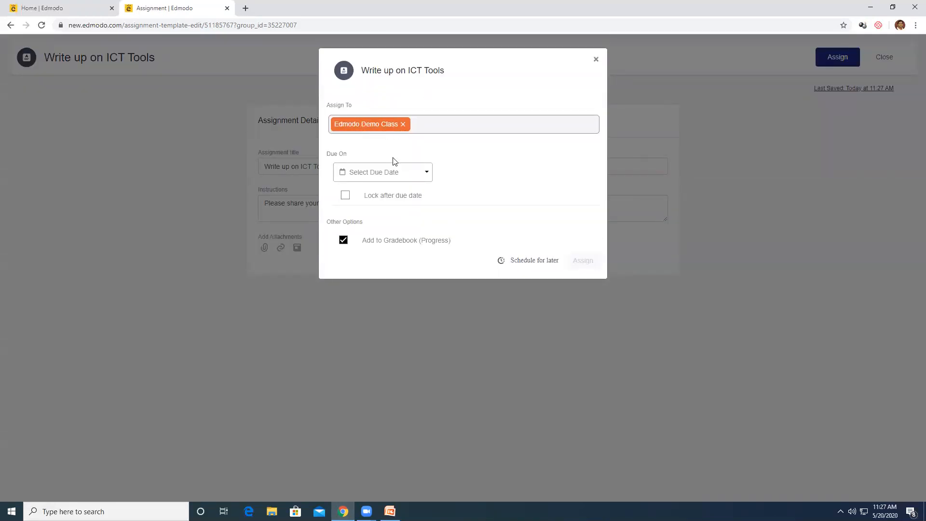
click(375, 176)
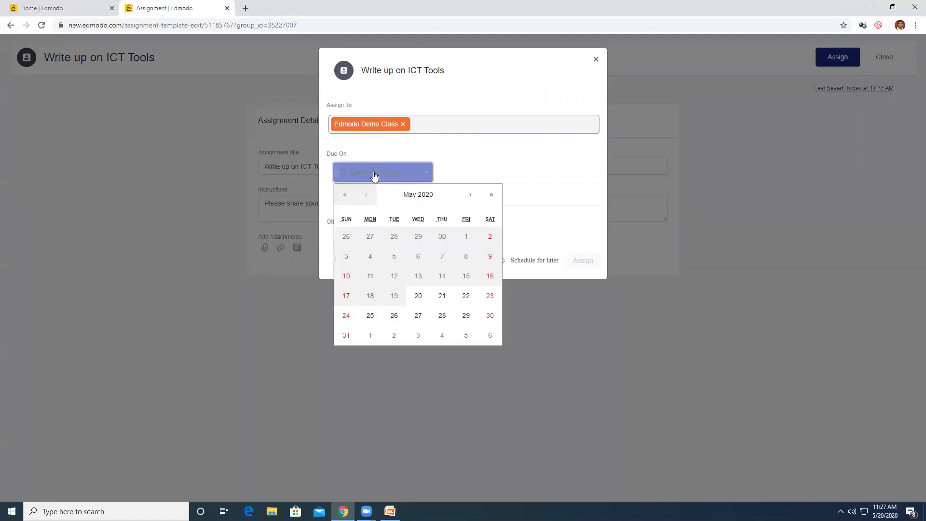
click(418, 296)
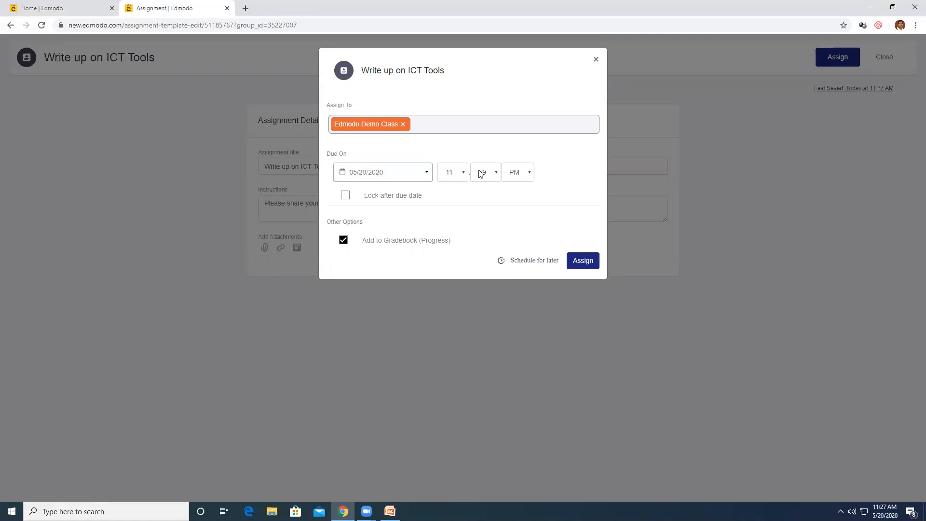
Enable 'Lock after due date' and keep 'Add to Gradebook' checked
click(346, 196)
click(347, 196)
click(344, 198)
click(342, 243)
click(343, 243)
Assign 'Write up on ICT Tools' to Edmodo Demo Class and open the new-item menu
click(582, 262)
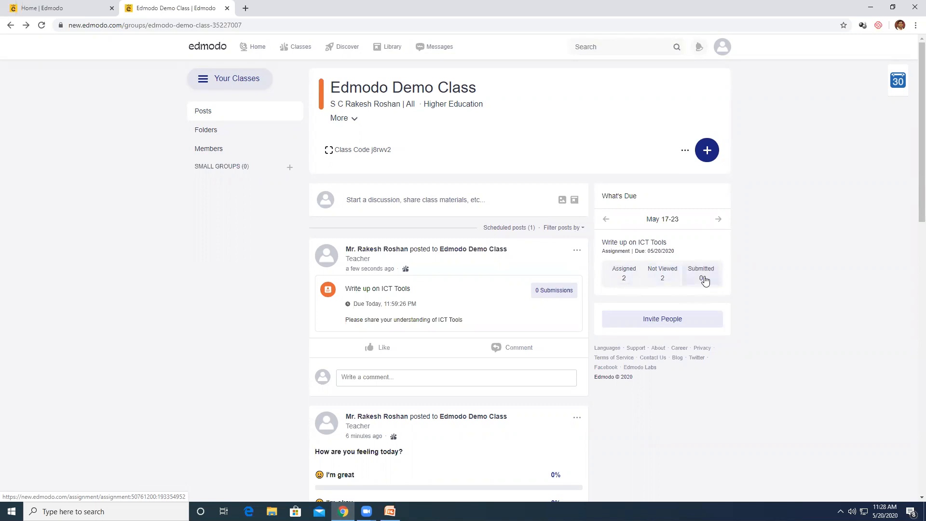
click(707, 153)
Create a quiz titled 'ICT Tools Quiz' with the instructions 'Take the quiz'
click(669, 206)
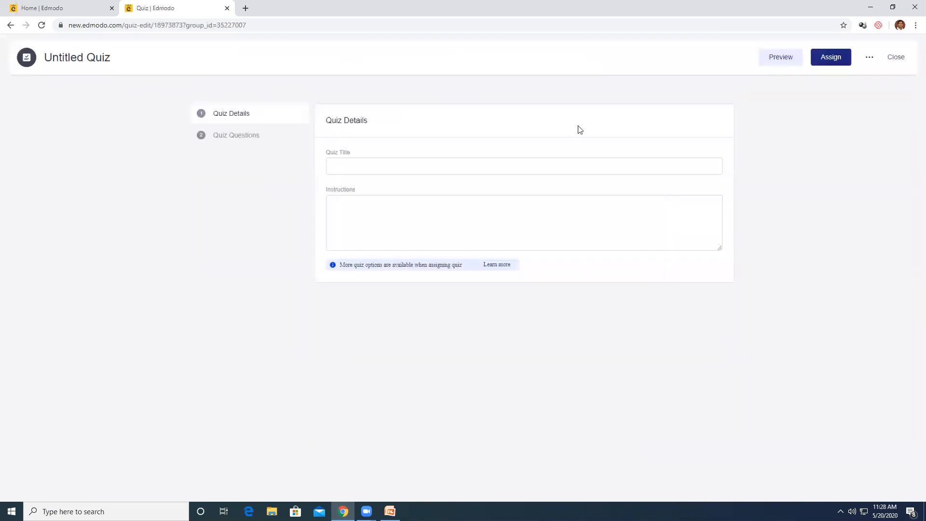
click(346, 165)
text(ICT)
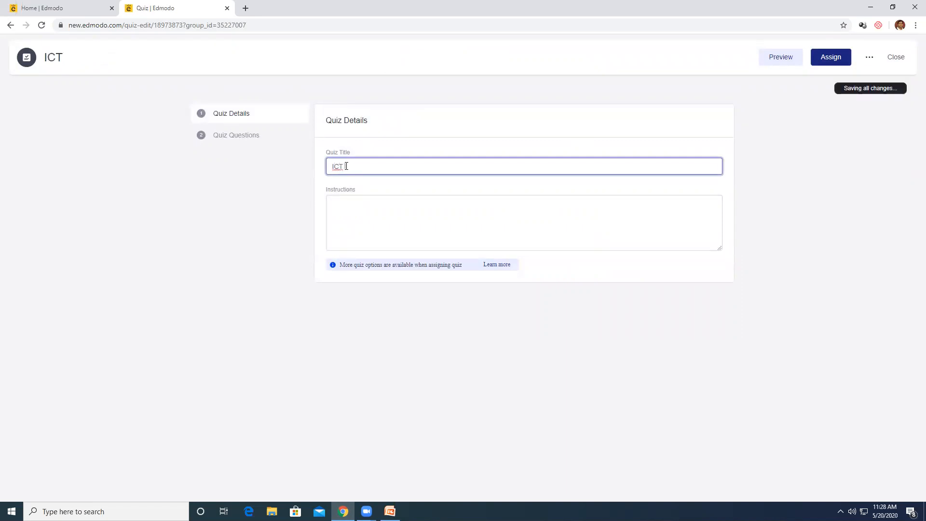
text( Tools Quiz)
click(388, 224)
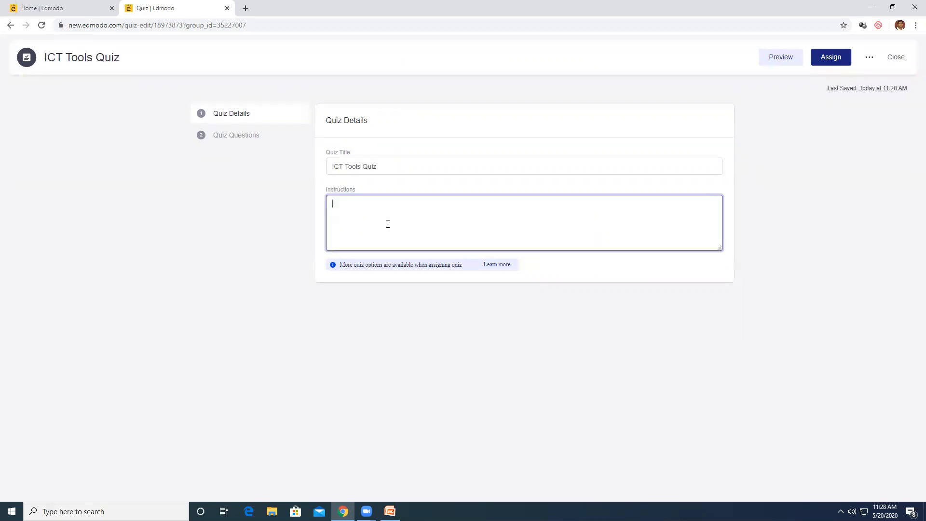
text(Take the quiz)
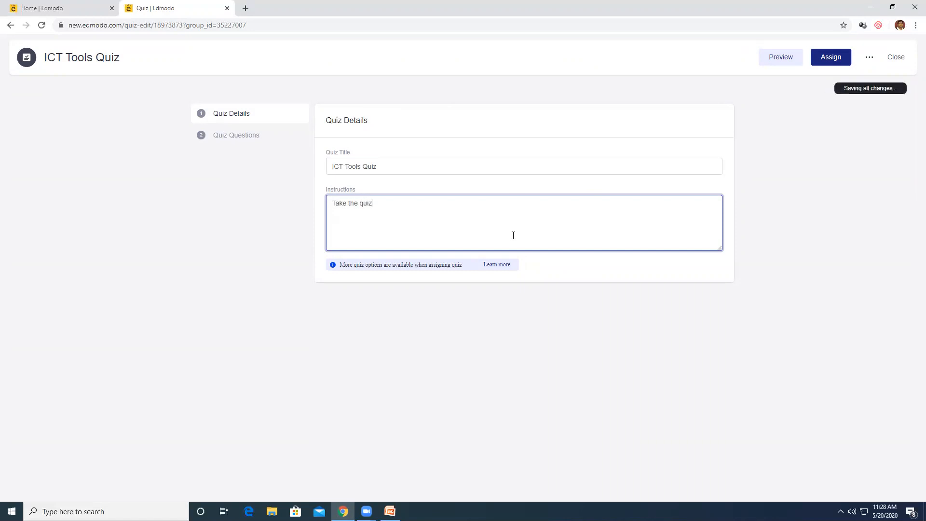
Make question 1 a True/False question reading 'Edmodo is an example of LMs'
click(236, 141)
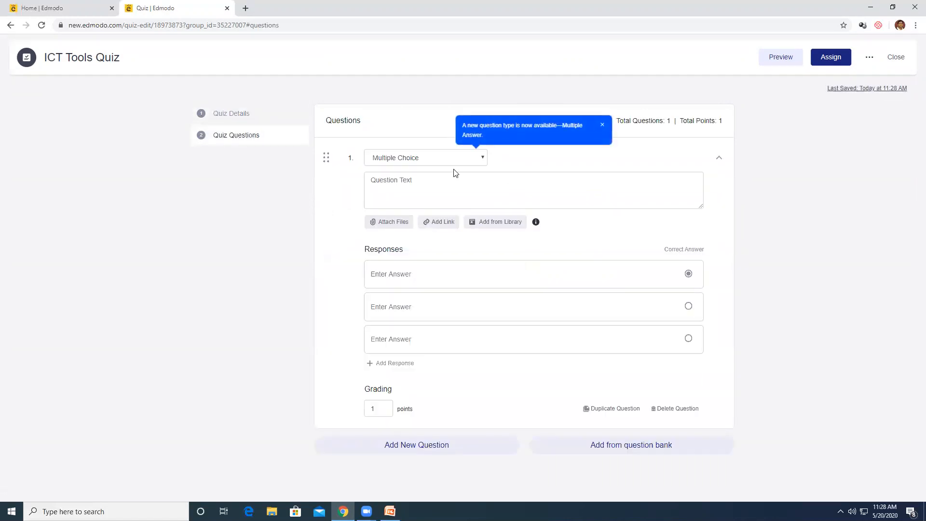
click(603, 125)
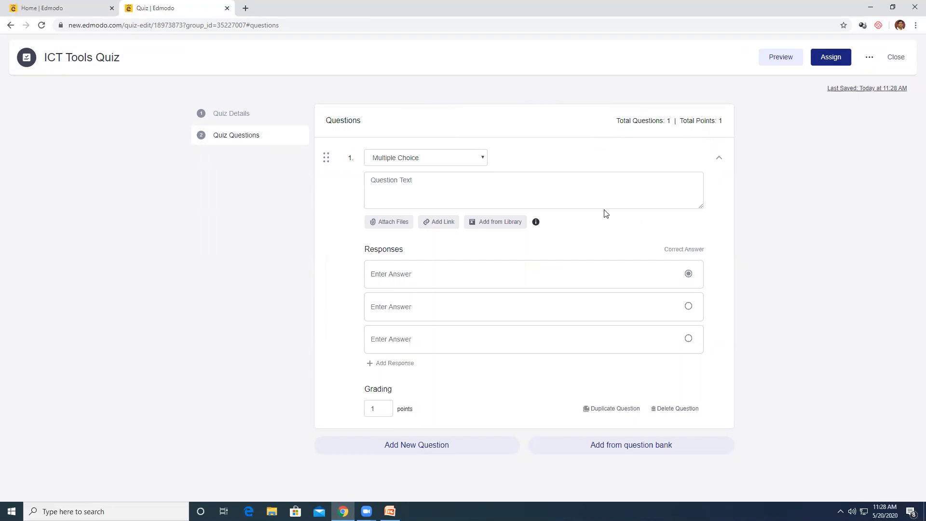
click(482, 159)
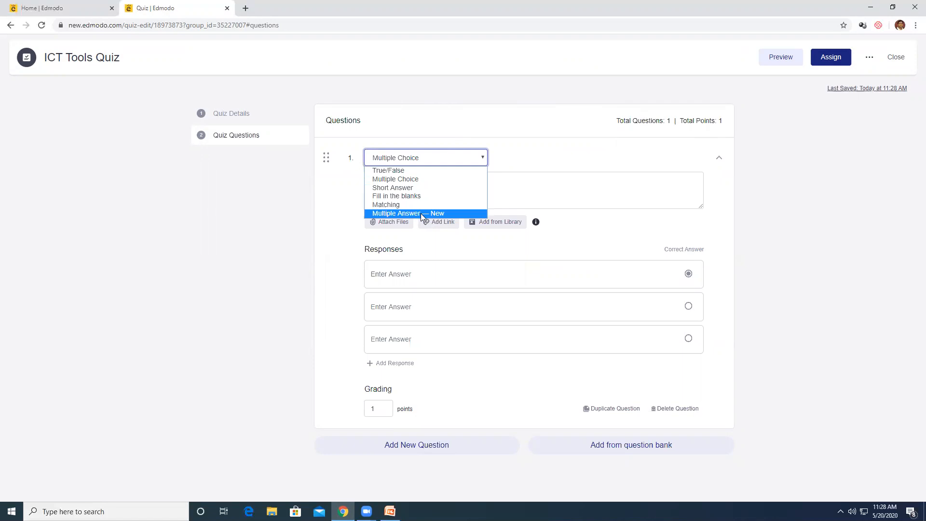
click(421, 171)
click(414, 181)
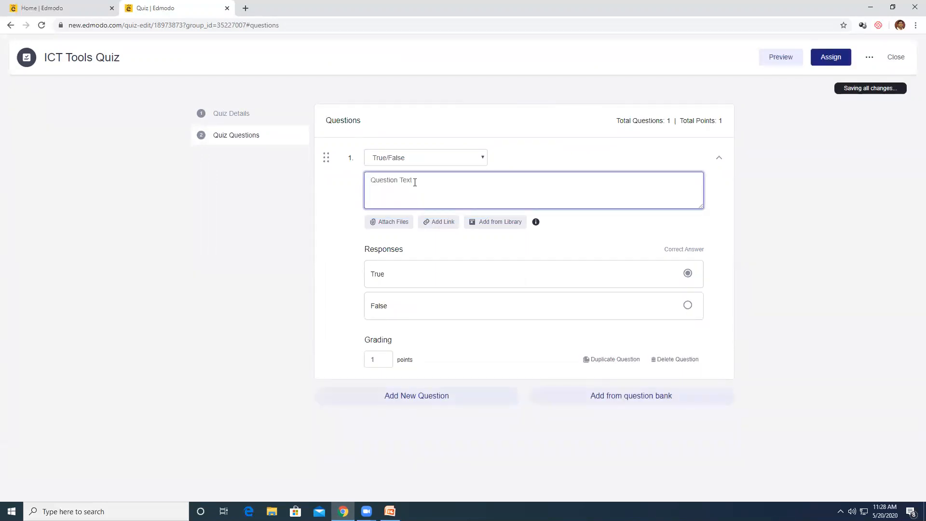
text(I)
key(BackSpace)
text(Edmodo is an example of LMs)
Mark True as correct, give question 1 a value of 1 point, and add question 2
click(689, 305)
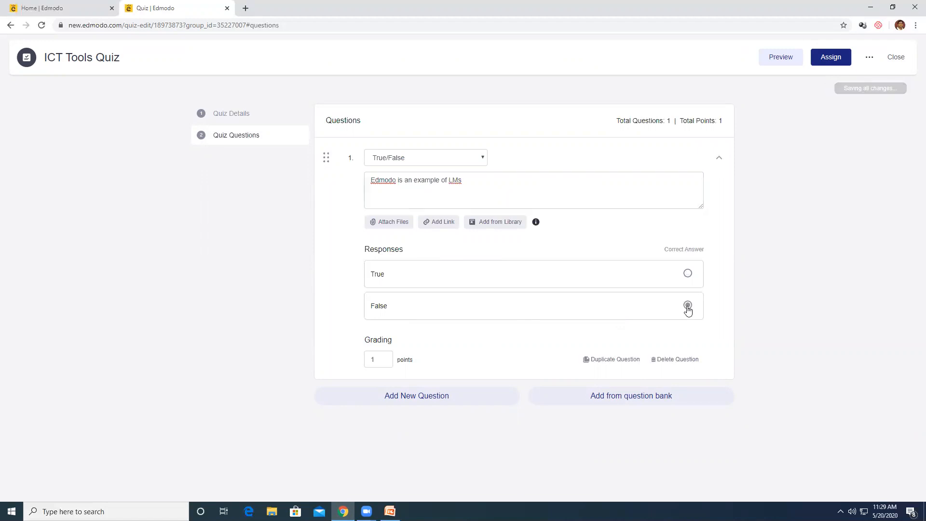
click(687, 275)
click(381, 363)
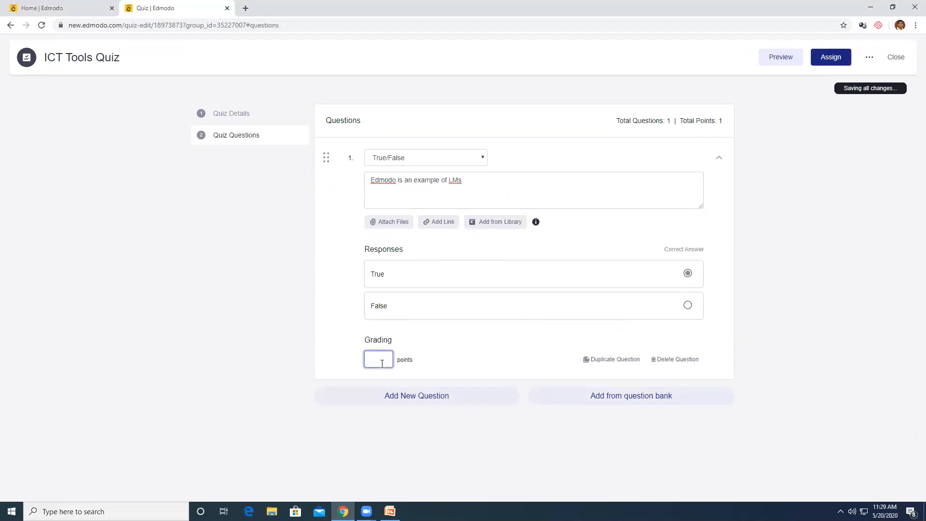
text(1)
click(514, 361)
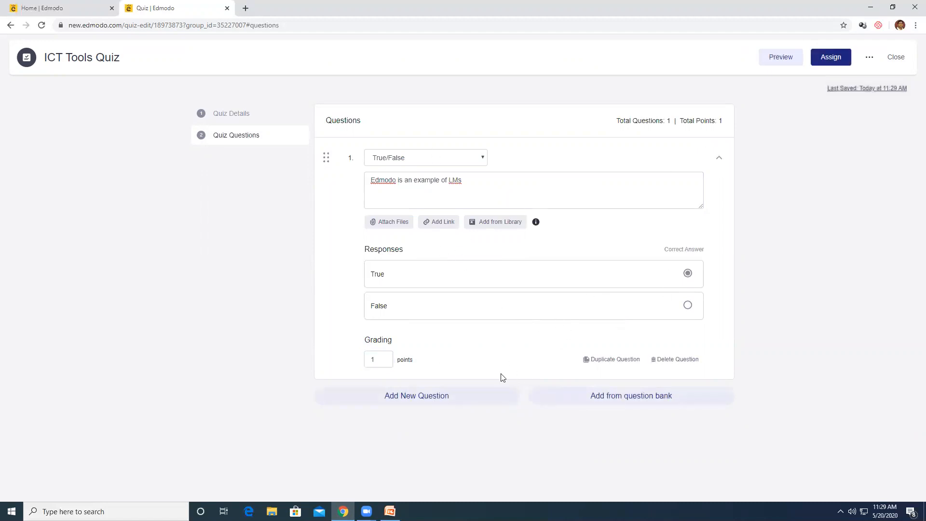
click(428, 401)
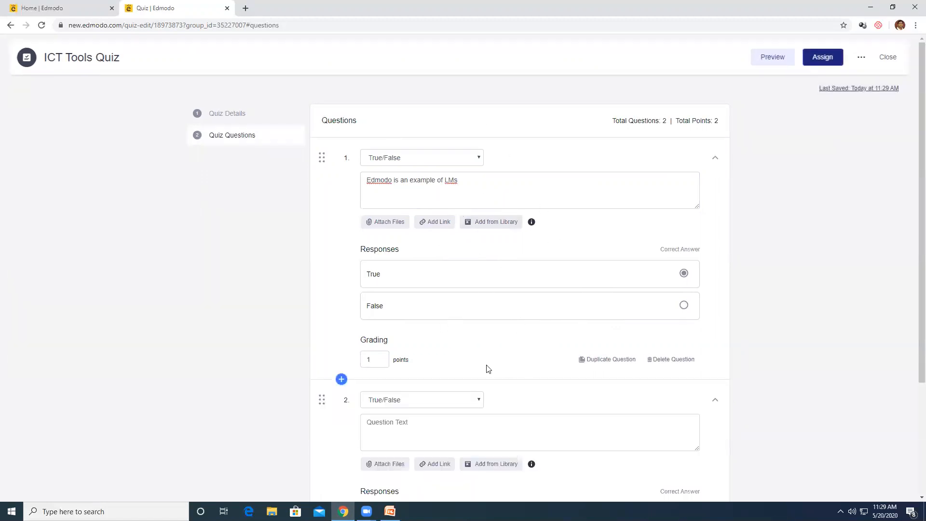
Change question 2's type to Multiple Choice
scroll(573, 263, down, 3)
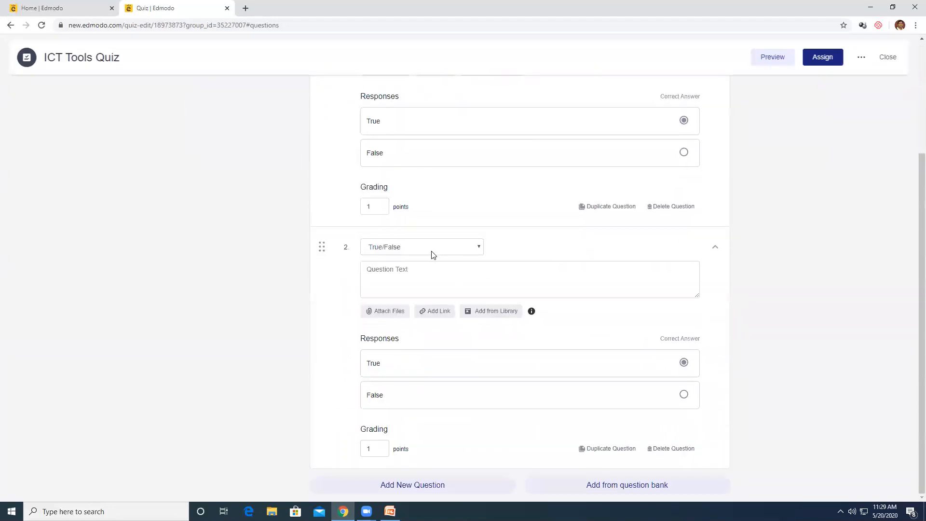
click(439, 247)
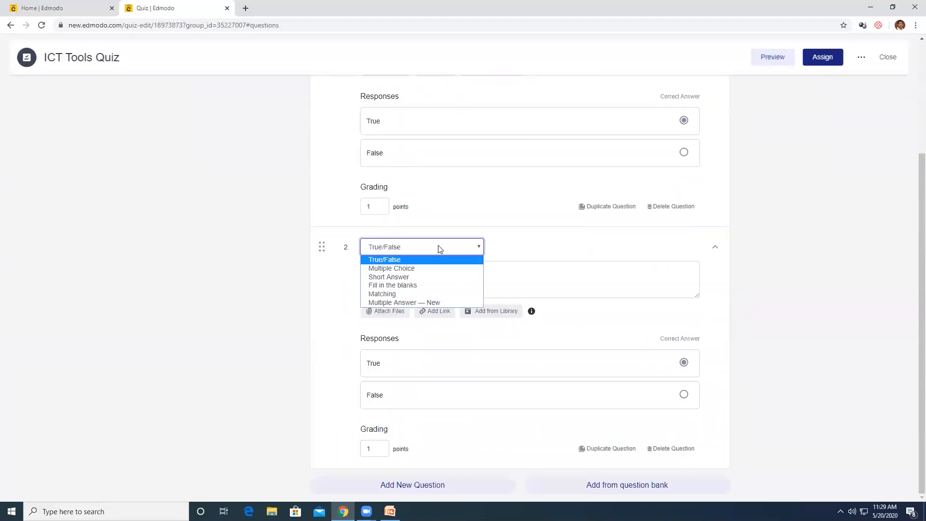
click(414, 268)
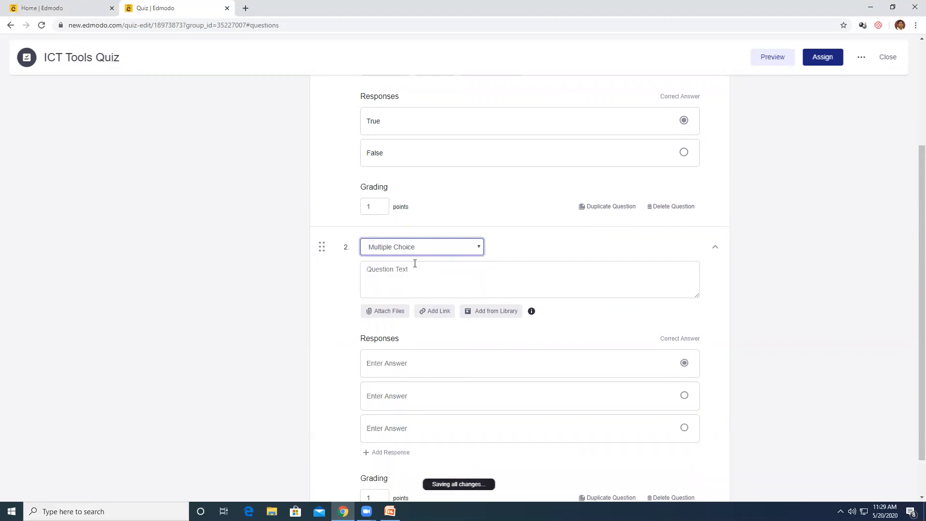
Add the bank's fill-in-the-blank question about Hydrid learning to the quiz
scroll(454, 266, down, 1)
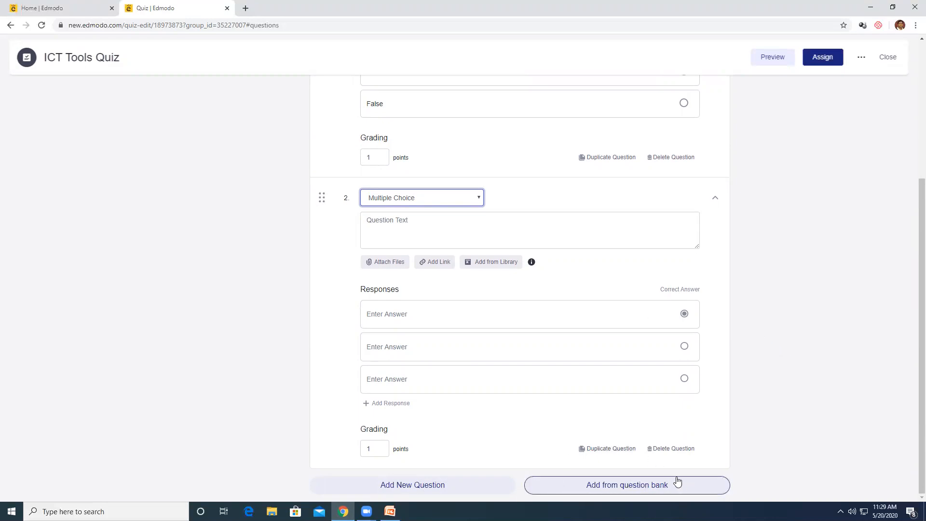
click(636, 488)
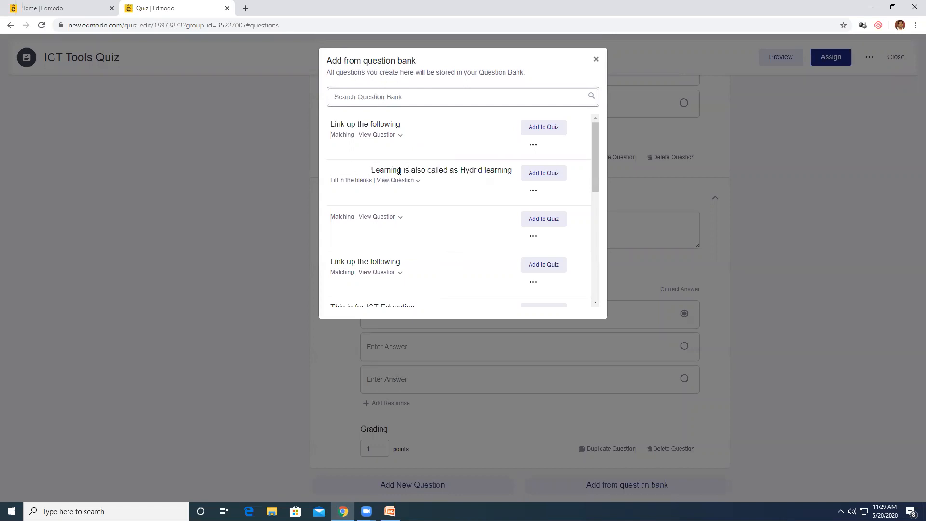
click(545, 174)
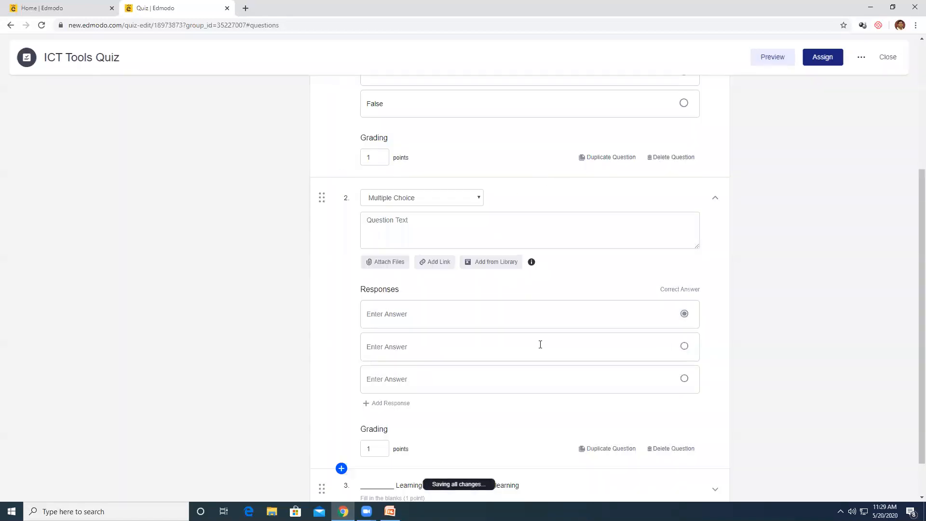
scroll(538, 345, down, 2)
scroll(536, 349, up, 3)
Enter question 2's text about Webex and the first two answers, LMS and CMS
click(414, 321)
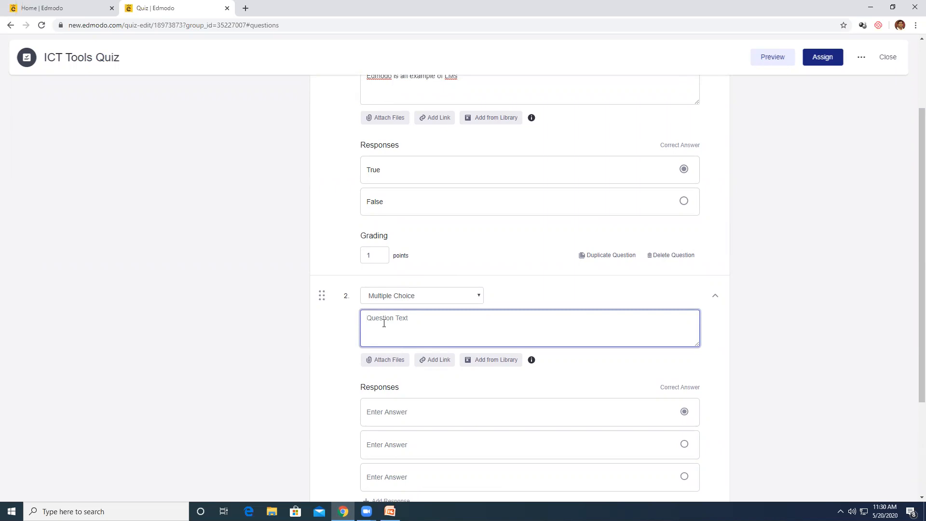
text(W)
key(BackSpace)
text(Webex is an example of)
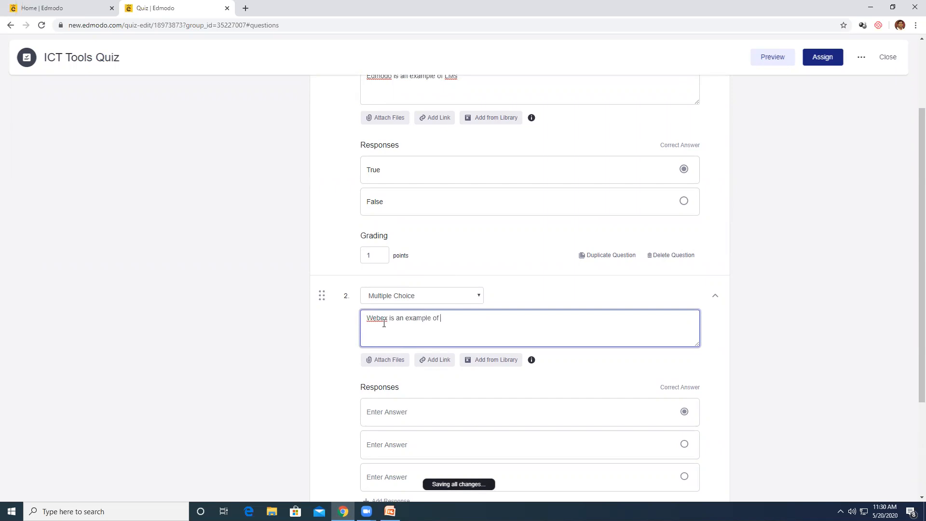
scroll(386, 327, down, 3)
click(408, 268)
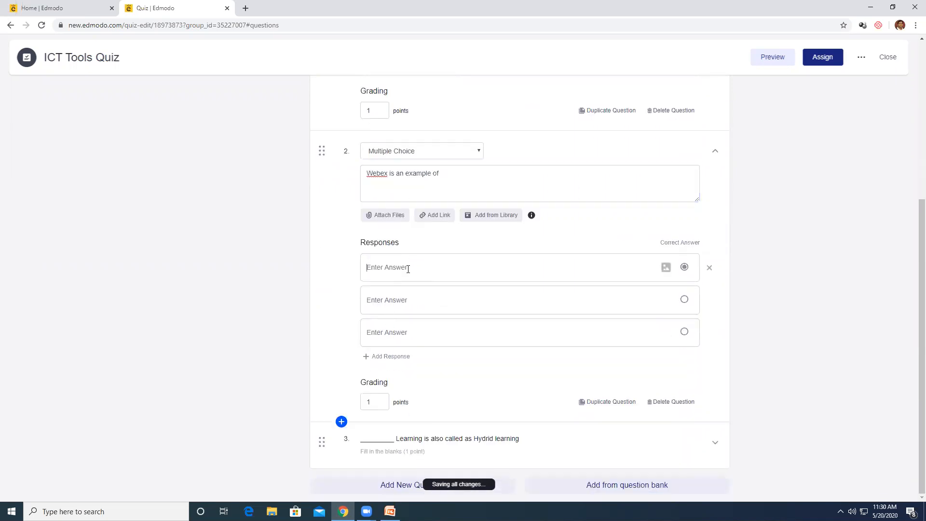
text(LMS)
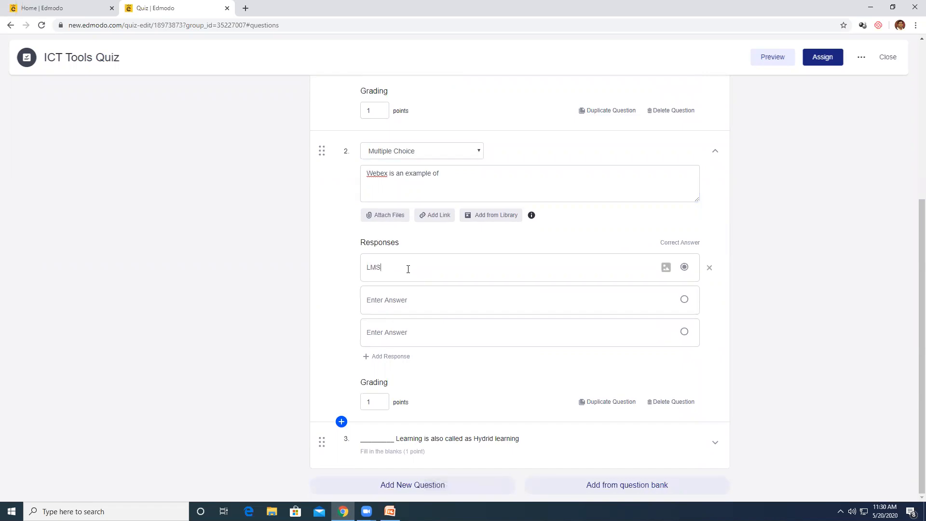
click(406, 298)
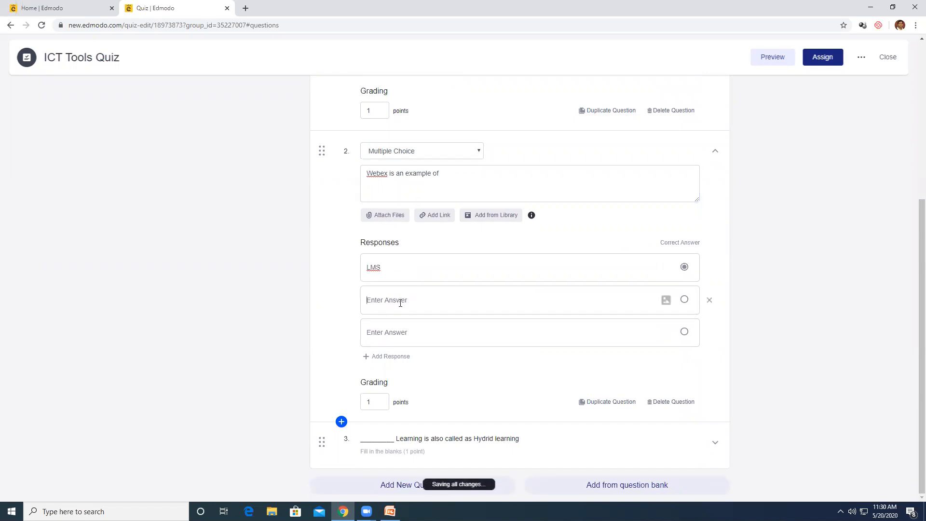
text(CMS)
Add the third answer 'Video Conferencing', correct its spelling, and mark it correct
click(403, 332)
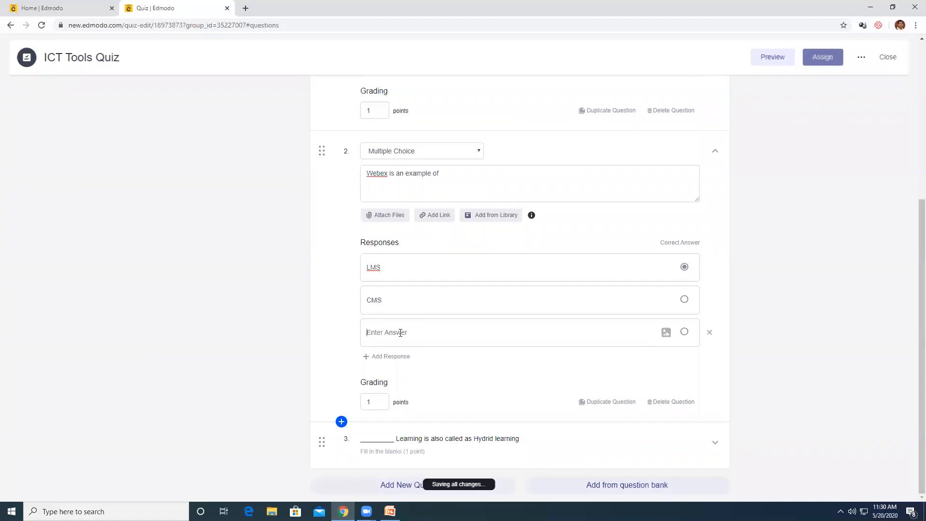
text(Video )
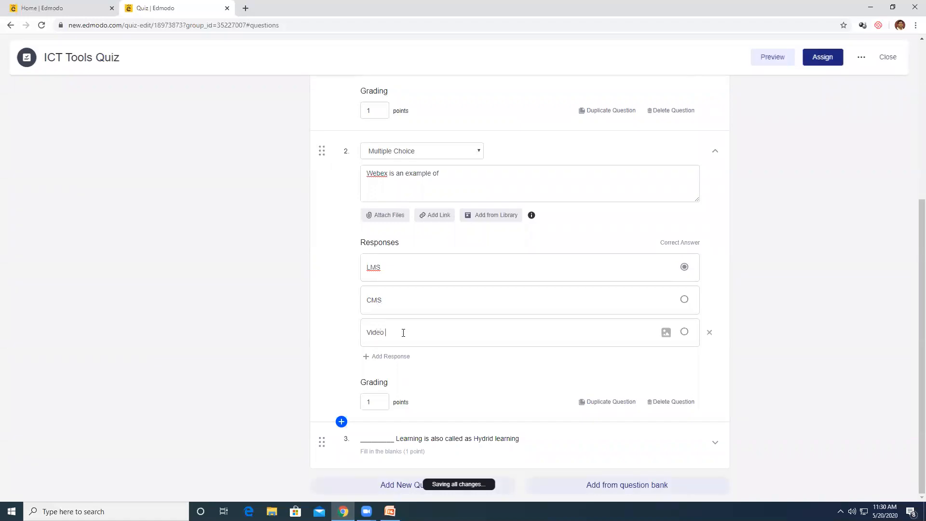
text(Confe)
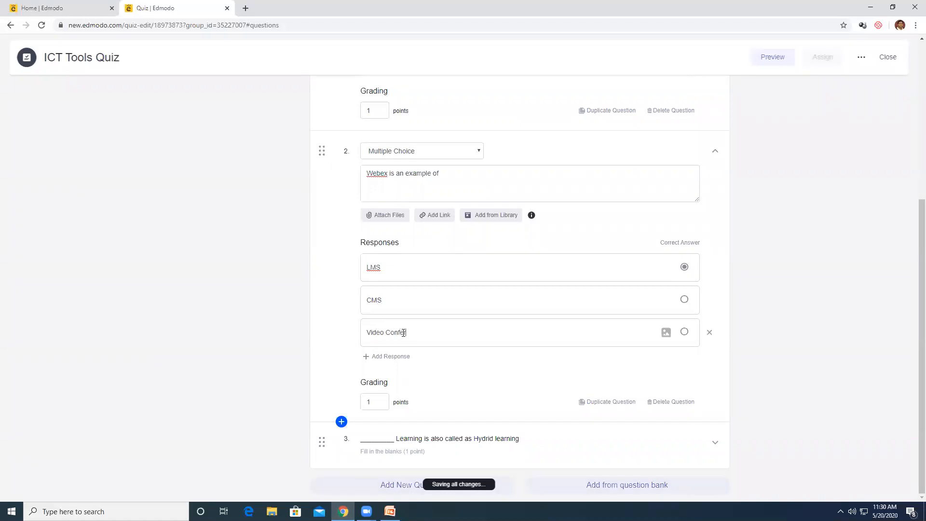
text(recning)
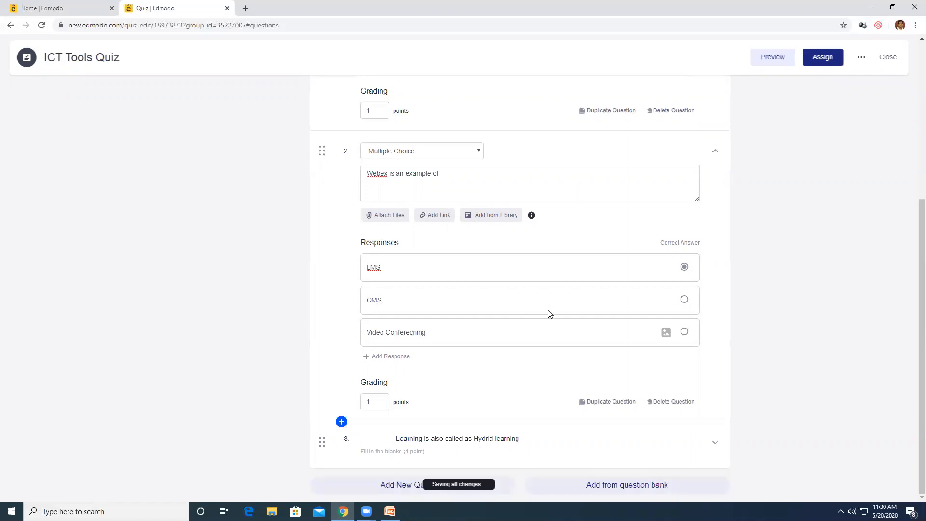
right_click(410, 336)
click(433, 339)
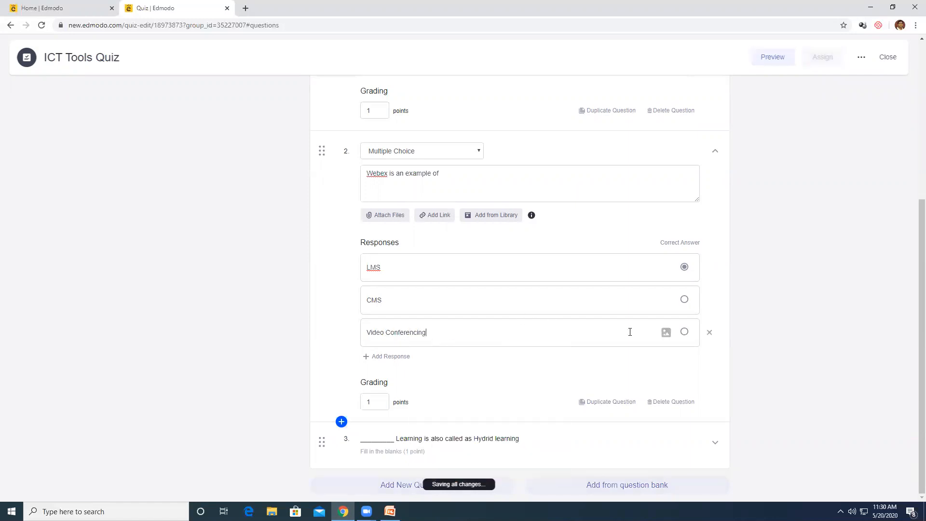
click(685, 333)
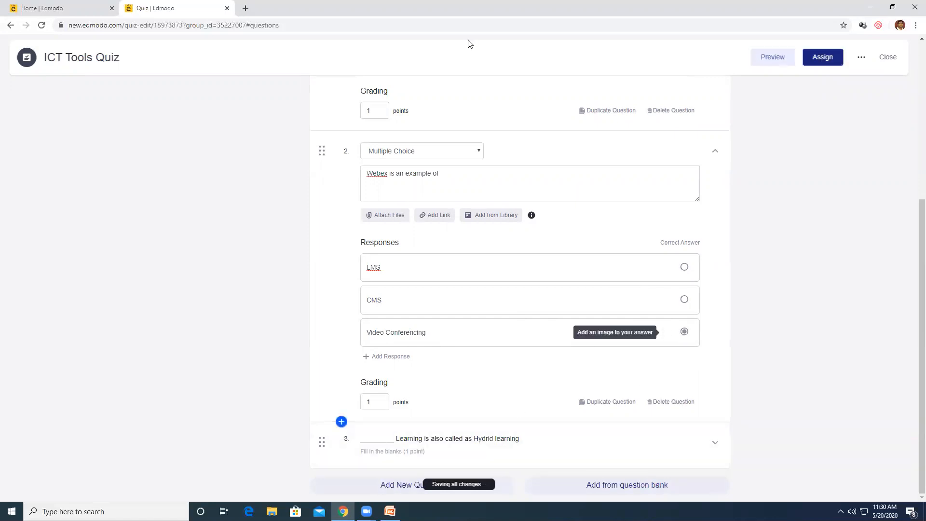
scroll(683, 129, up, 5)
scroll(703, 150, down, 5)
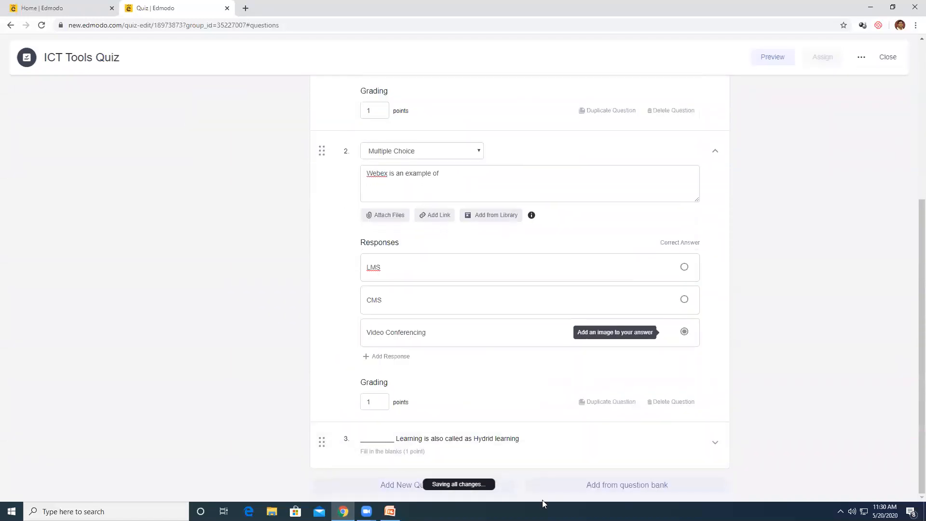
Add the 'Link up the following' matching question from the bank and expand it as question 4
click(608, 492)
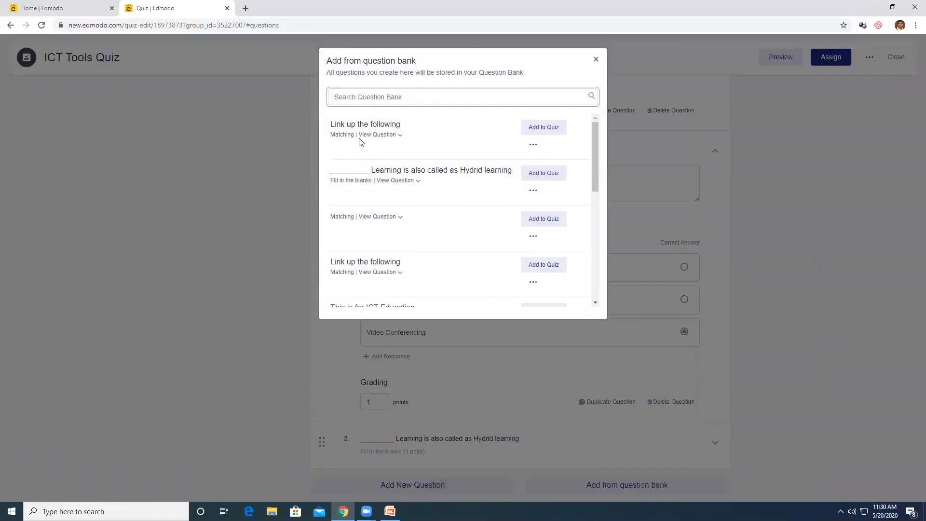
click(542, 129)
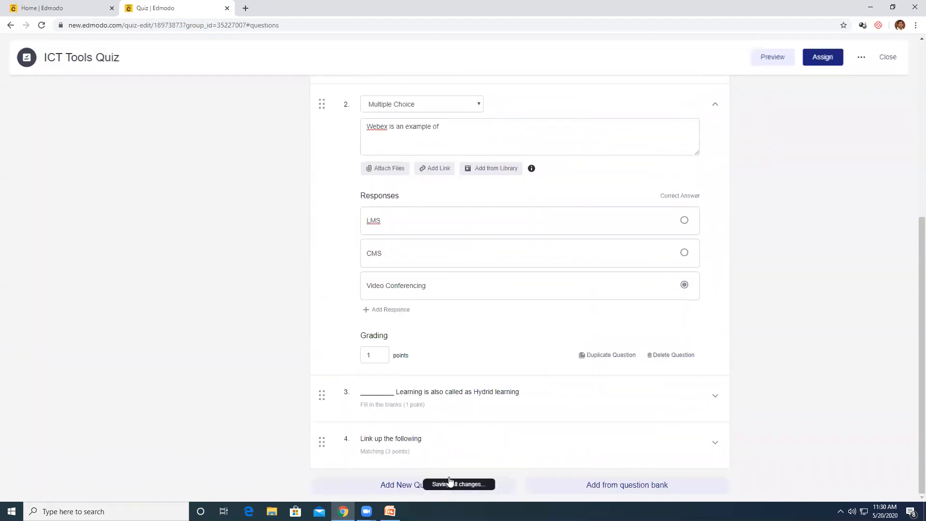
click(421, 440)
scroll(489, 398, down, 5)
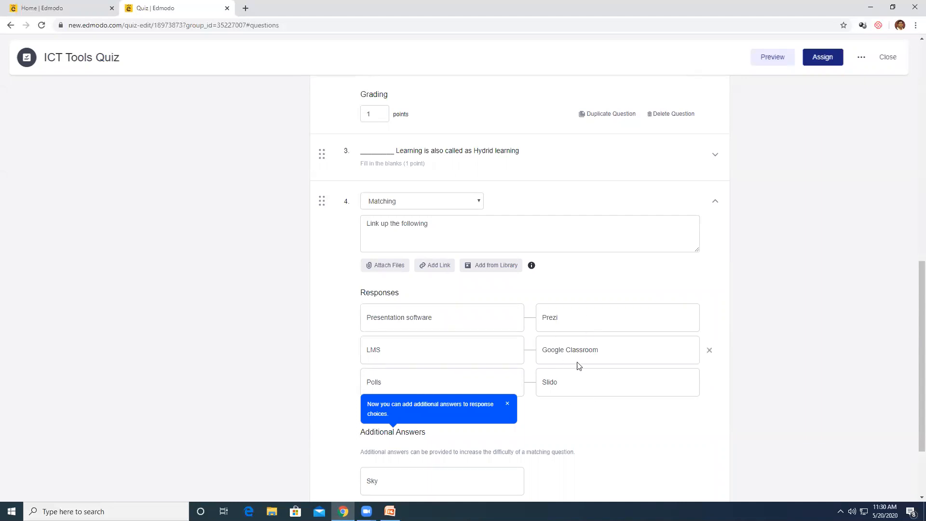
Review question 4's pairs for Prezi, Google Classroom and Slido plus extra answer Sky
scroll(616, 438, down, 2)
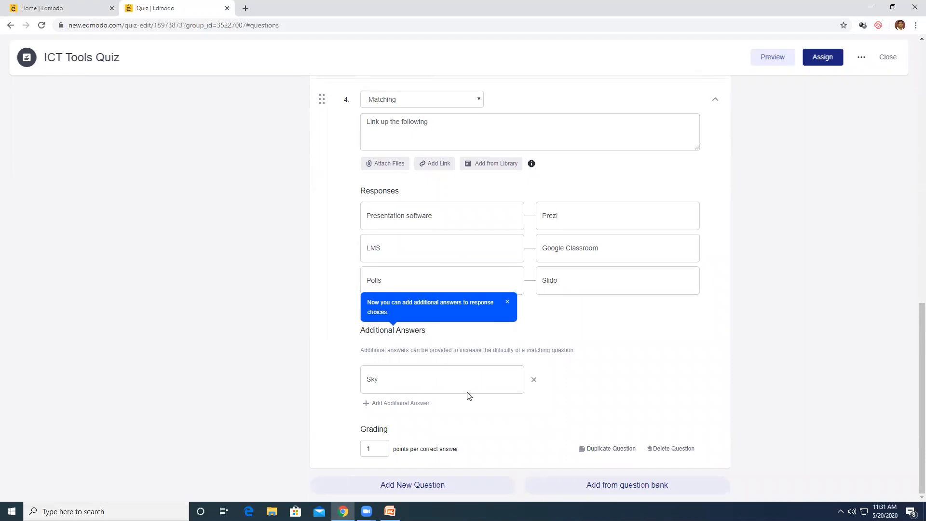
scroll(566, 327, up, 5)
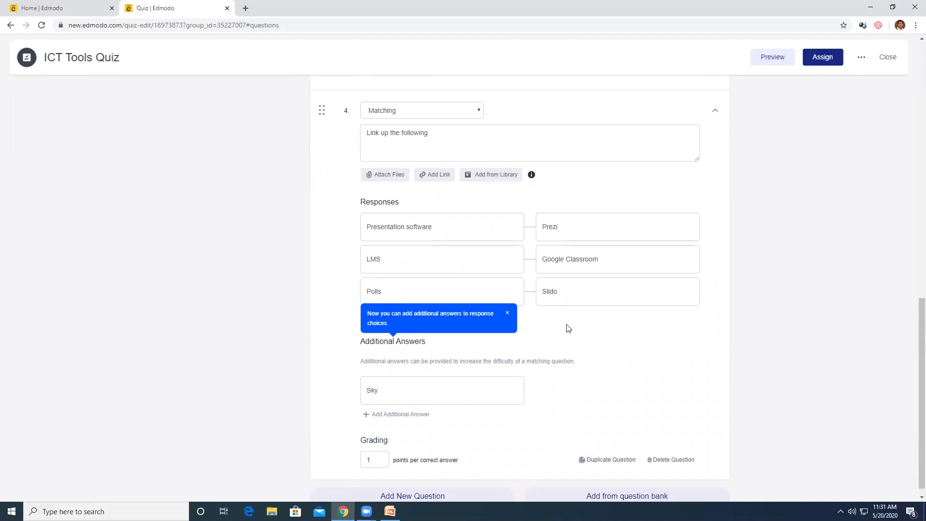
scroll(636, 292, down, 5)
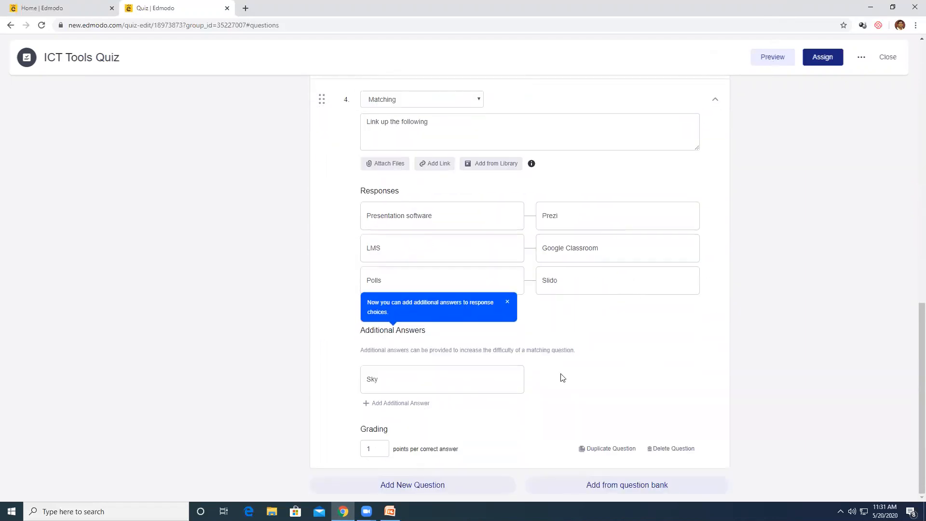
scroll(561, 376, up, 15)
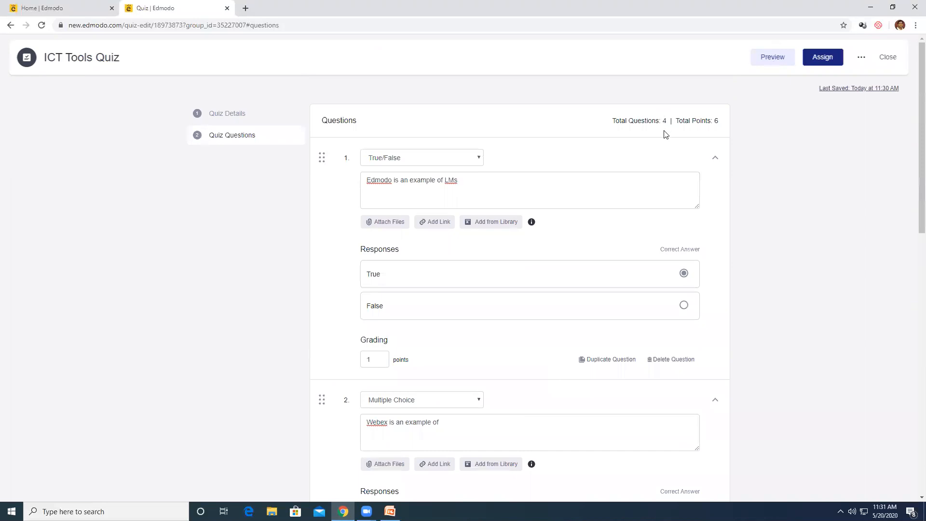
scroll(605, 463, down, 12)
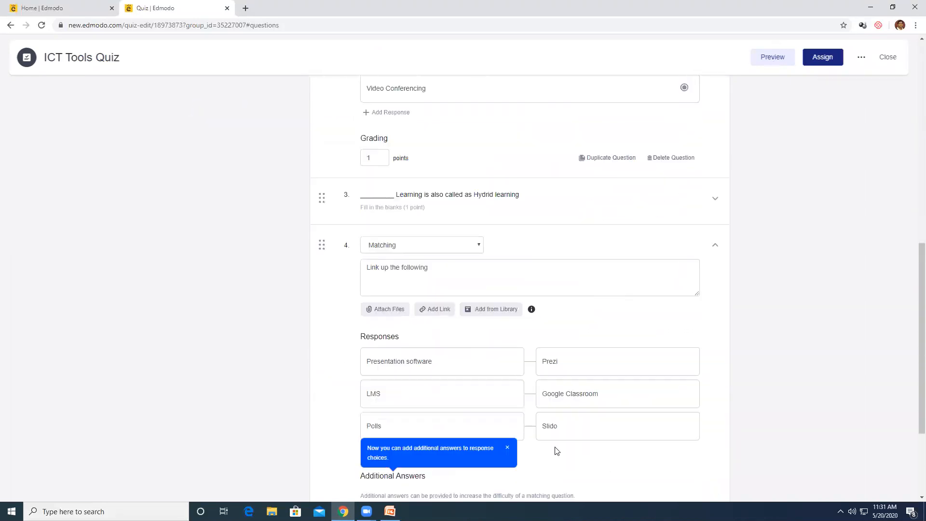
scroll(497, 300, down, 2)
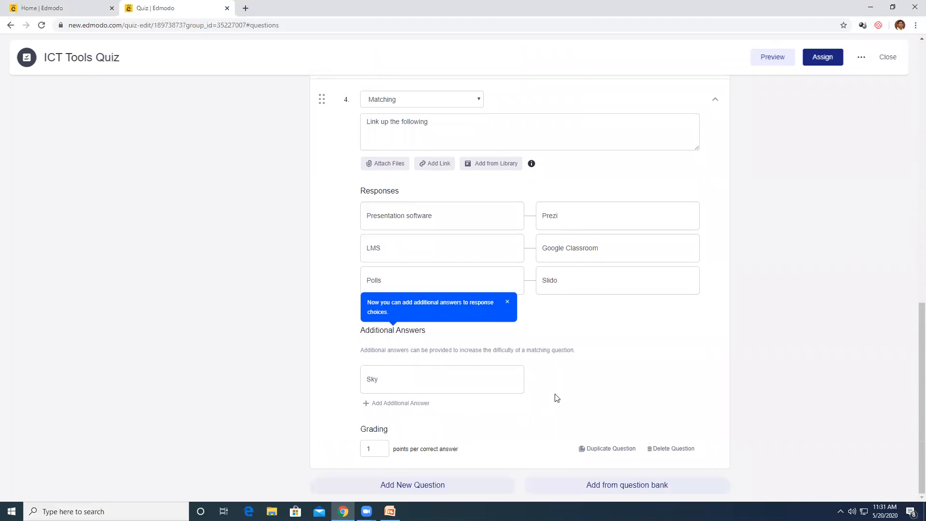
scroll(570, 345, up, 14)
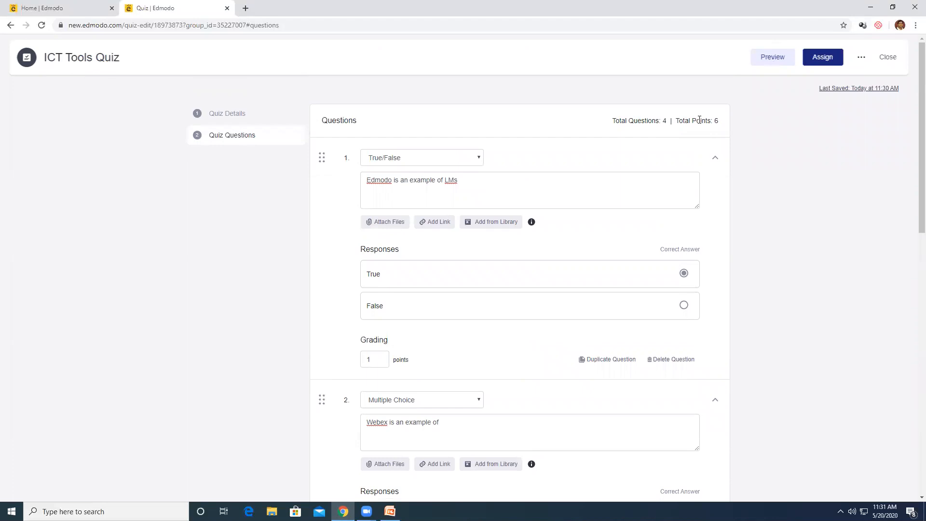
click(773, 59)
scroll(737, 195, down, 14)
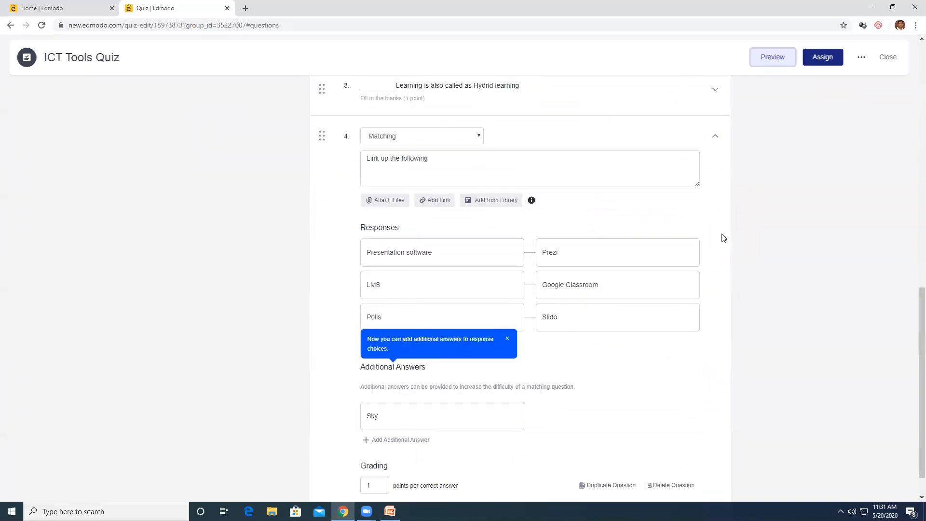
click(752, 317)
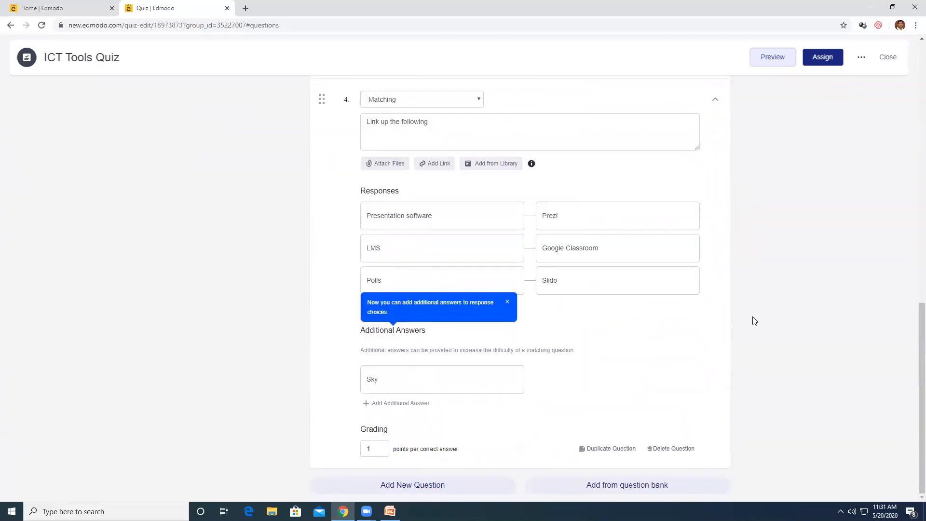
scroll(752, 315, up, 14)
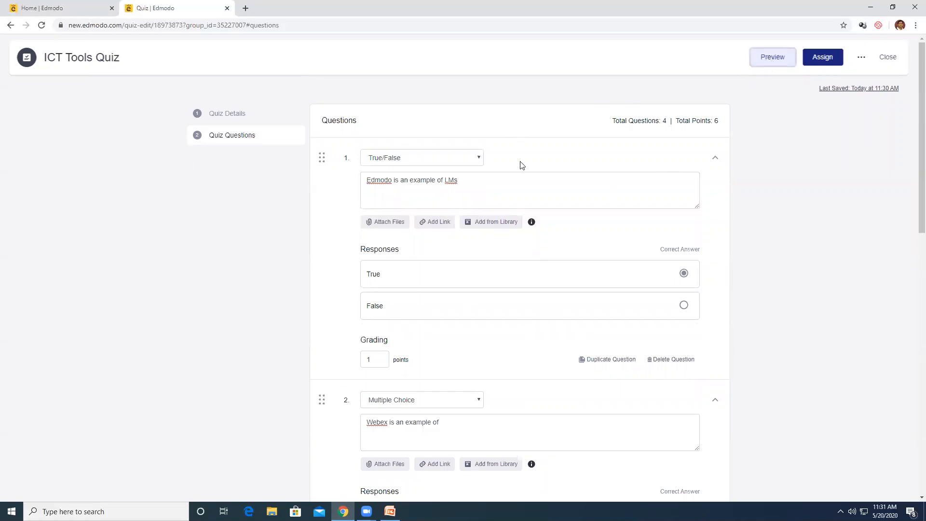
scroll(521, 169, down, 5)
scroll(521, 173, down, 8)
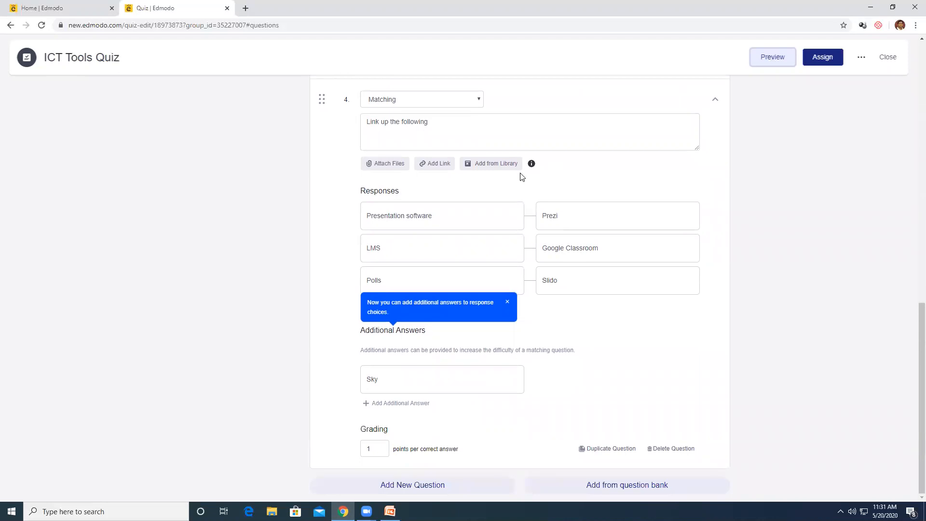
Preview the ICT Tools Quiz, stepping through each question, then return to the quiz editor
click(820, 57)
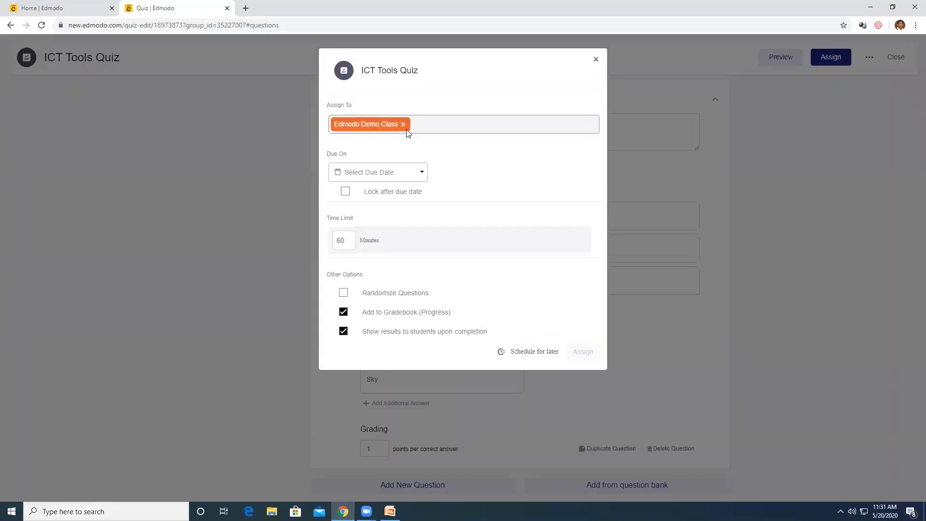
click(377, 177)
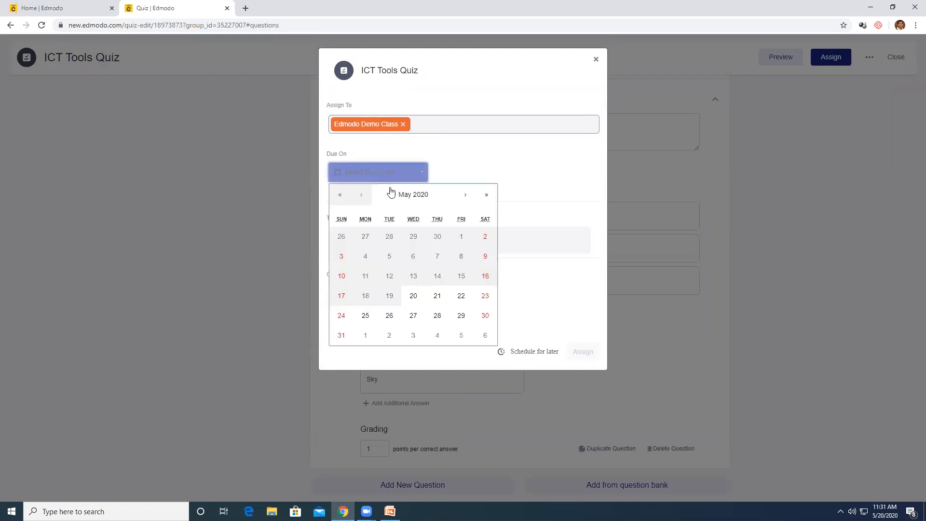
click(416, 298)
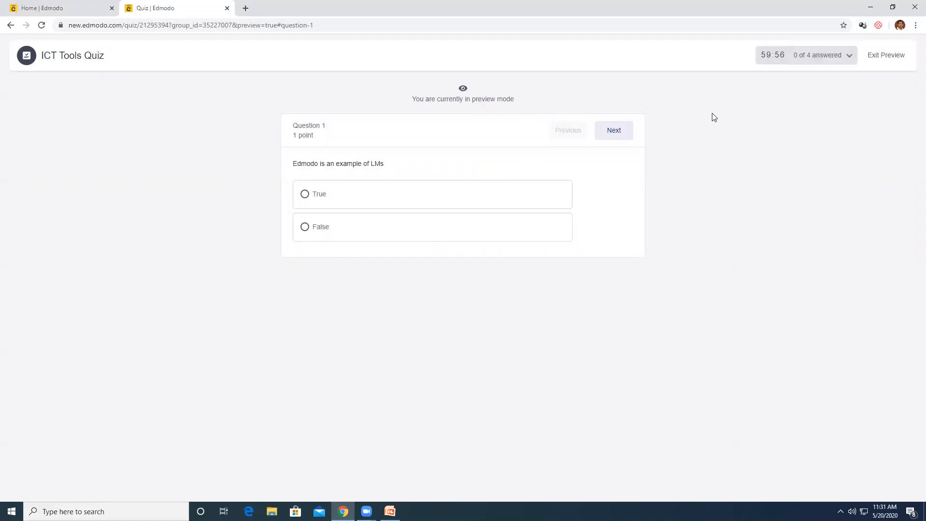
click(618, 136)
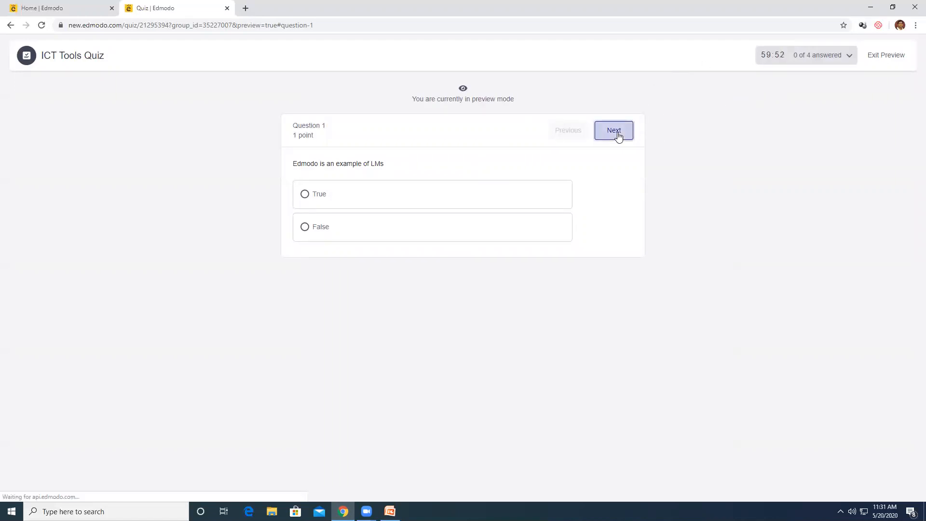
click(617, 136)
click(618, 136)
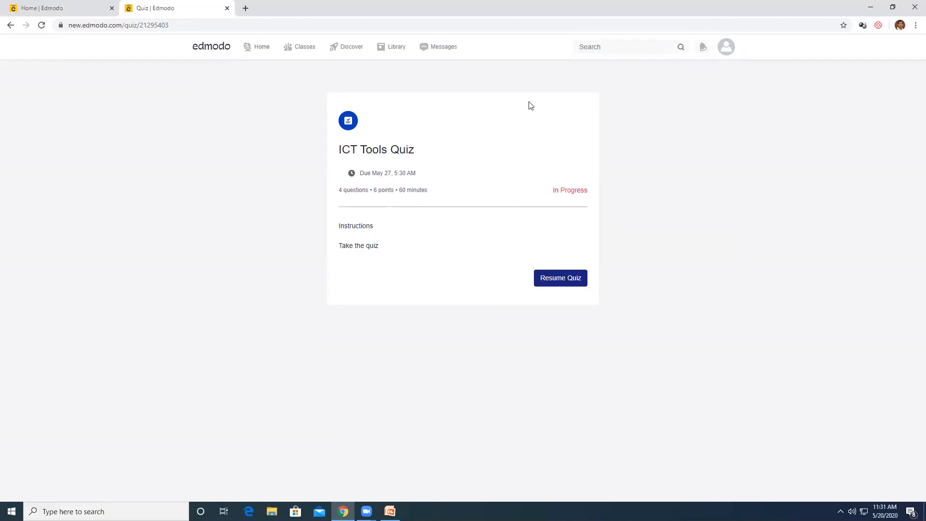
click(560, 279)
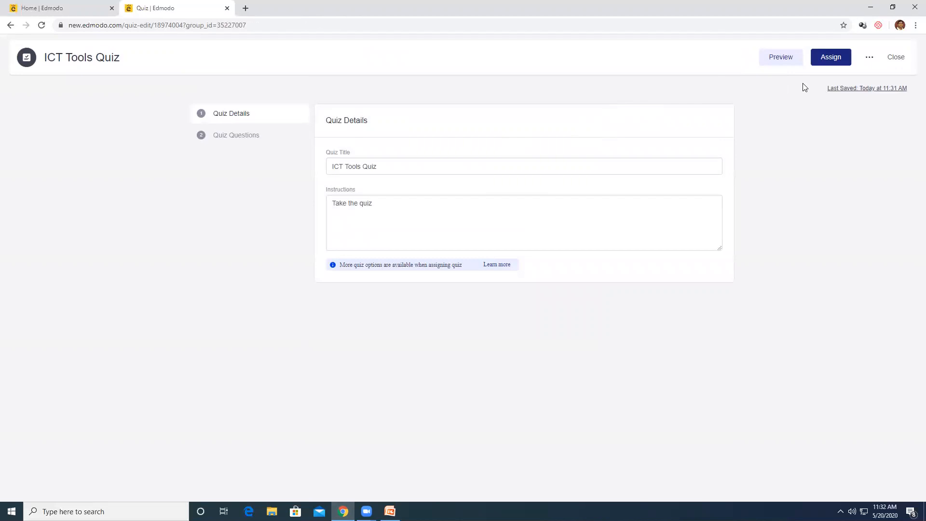
Set the quiz due date to May 20 and lock it after the due date
click(833, 58)
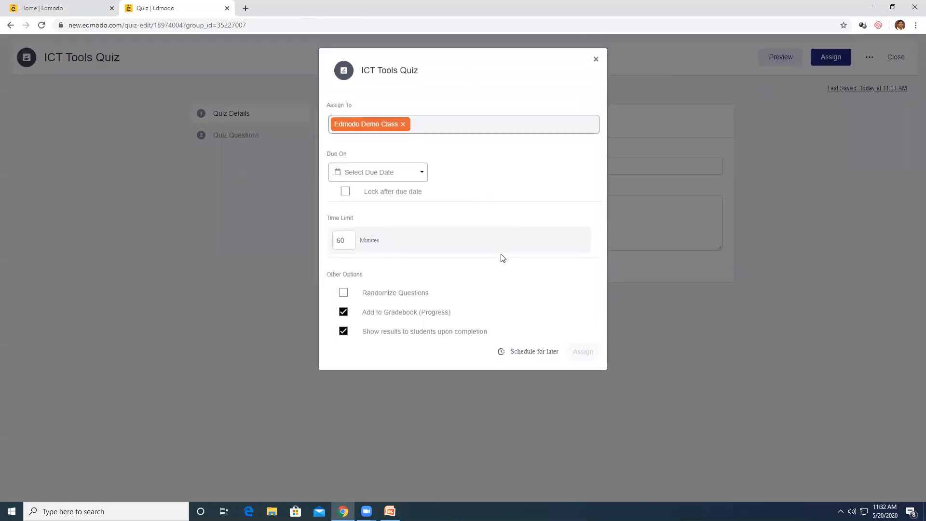
click(368, 176)
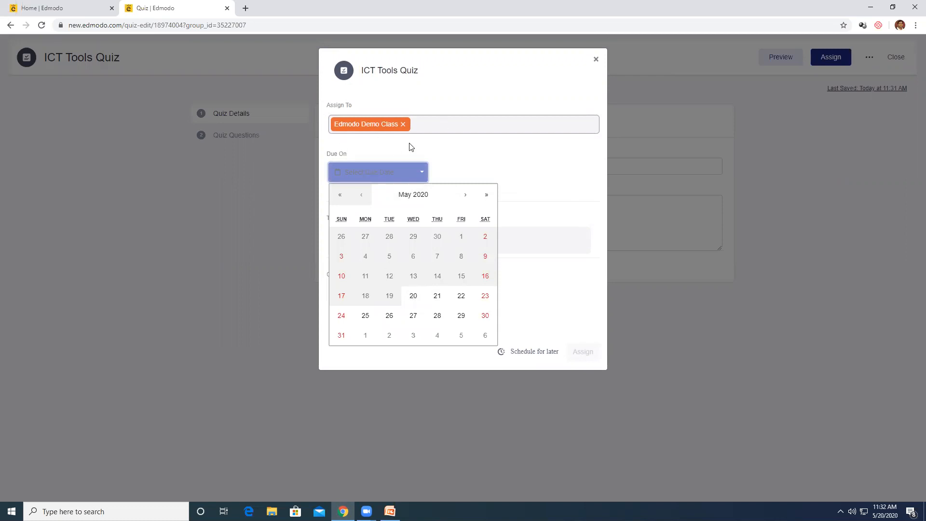
click(413, 297)
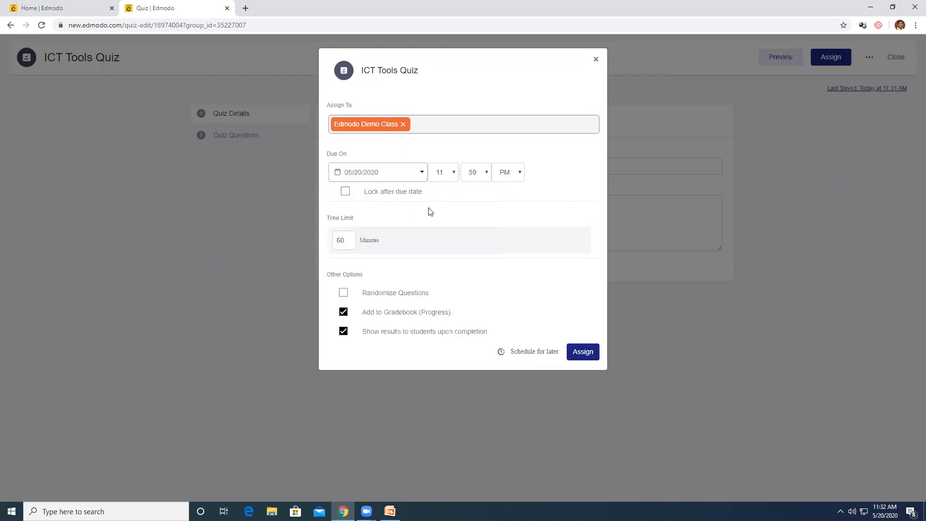
click(345, 192)
Set a 10-minute time limit, randomize questions, and assign the quiz to Edmodo Demo Class
click(348, 242)
key(BackSpace)
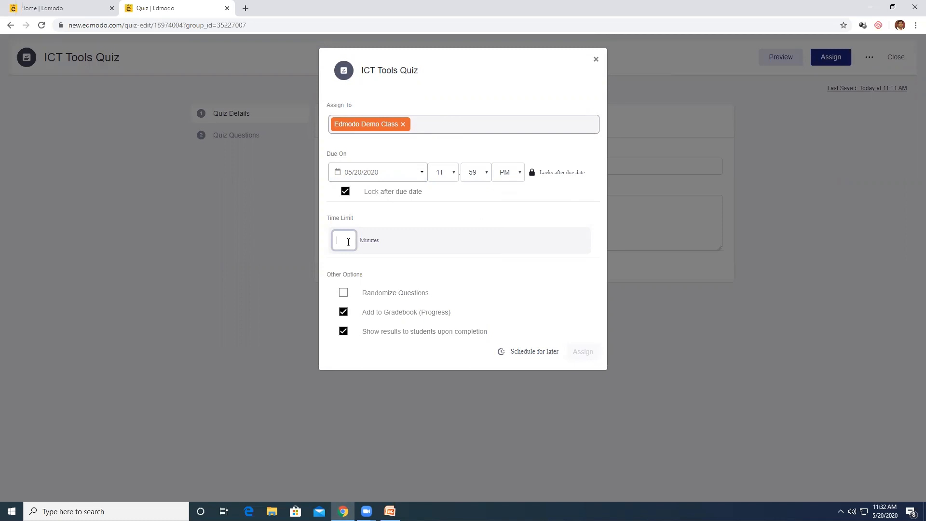
text(10)
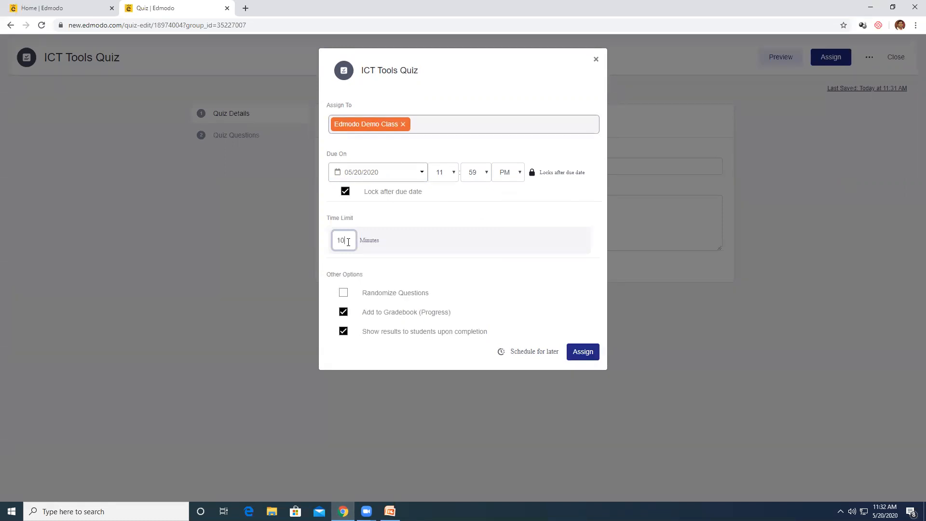
click(432, 218)
click(343, 297)
click(580, 357)
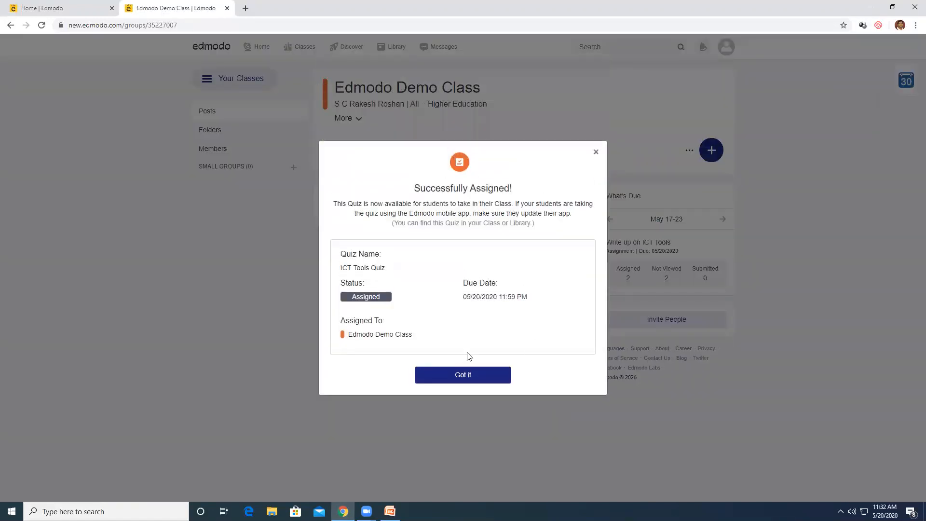
Dismiss the Successfully Assigned confirmation and return to the teacher Home feed
click(468, 378)
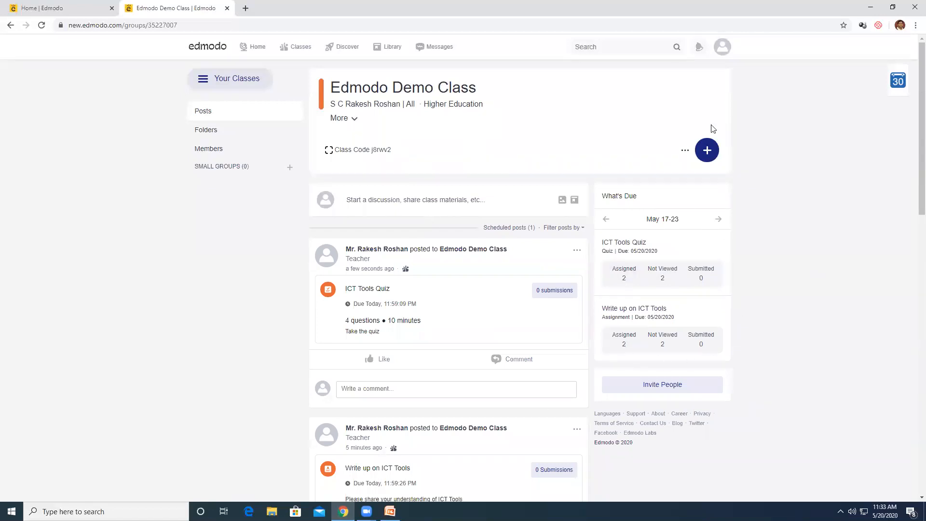
click(253, 48)
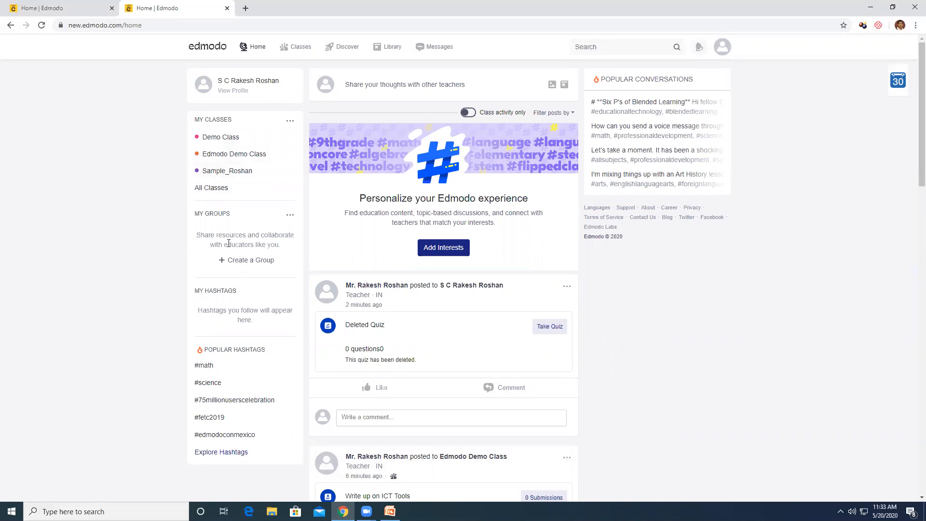
Check Edmodo Demo Class's folders and its two members, then return to My Classes
click(299, 48)
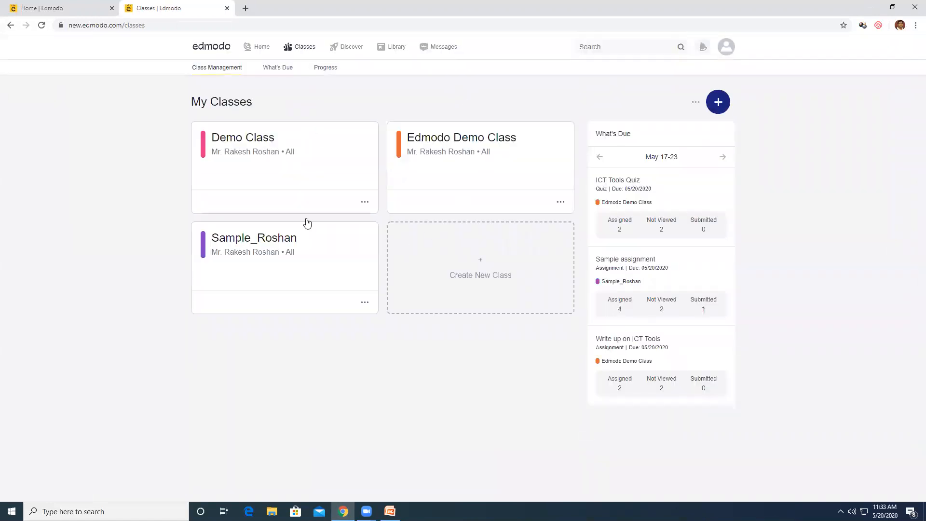
click(457, 148)
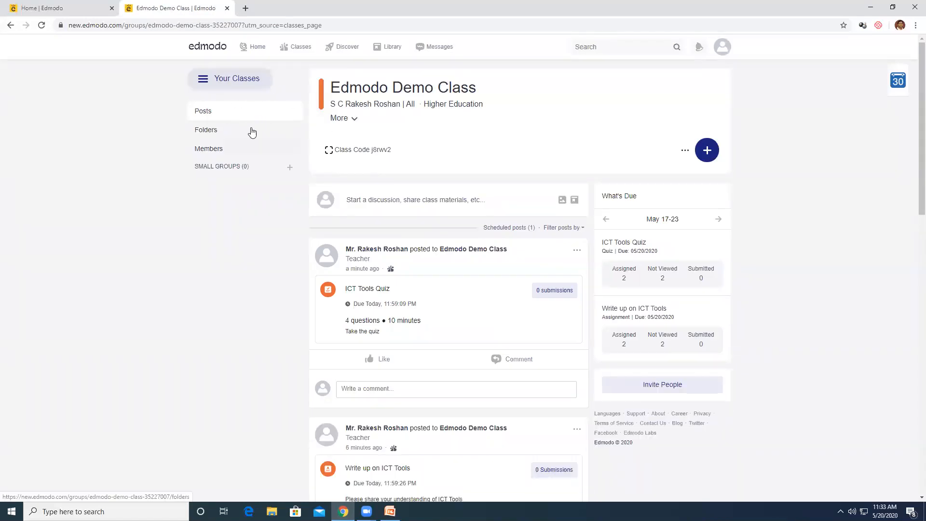
click(214, 138)
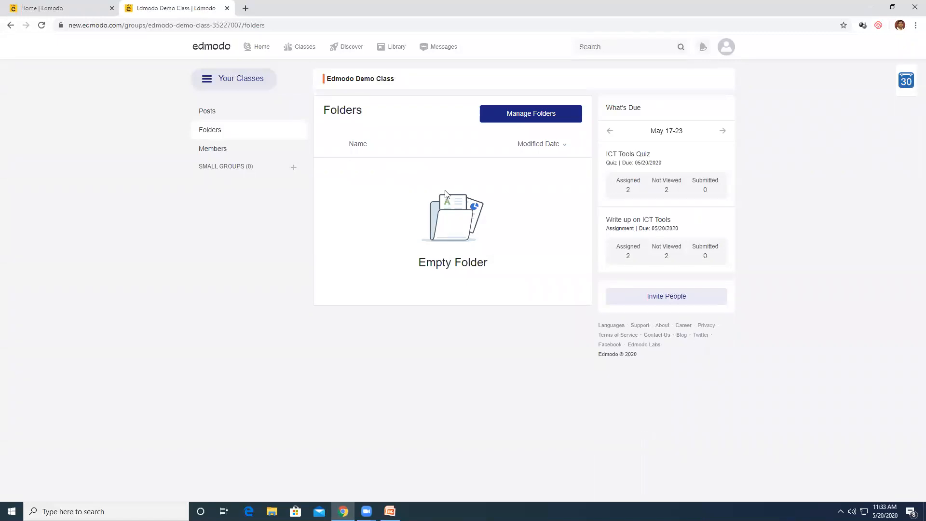
click(214, 149)
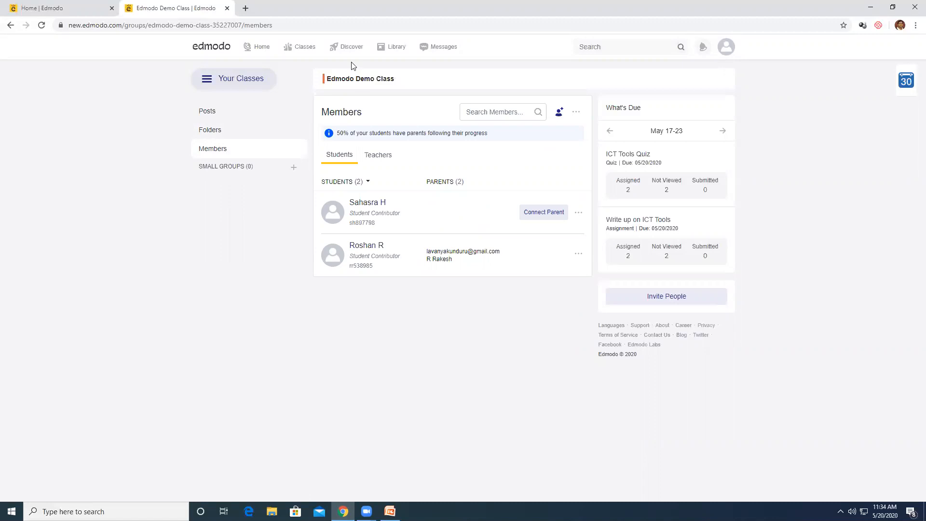
mouse_move(304, 50)
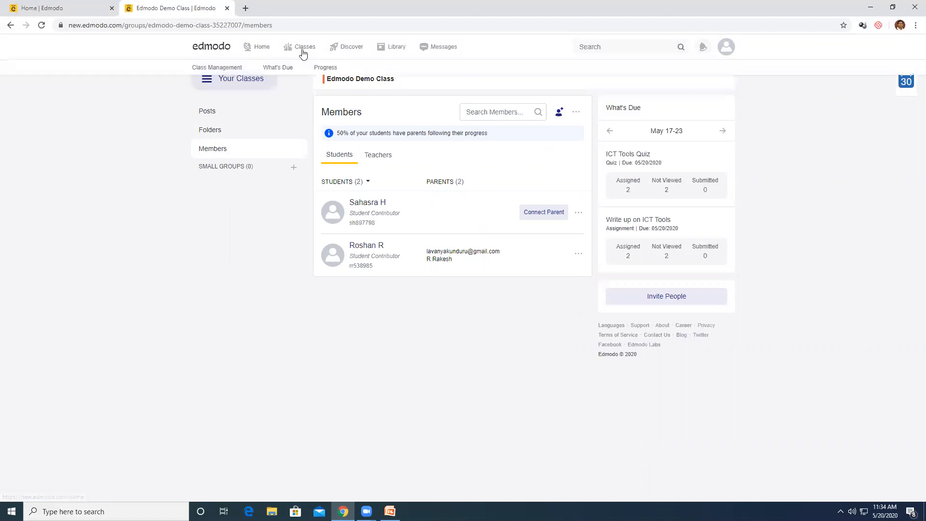
click(296, 53)
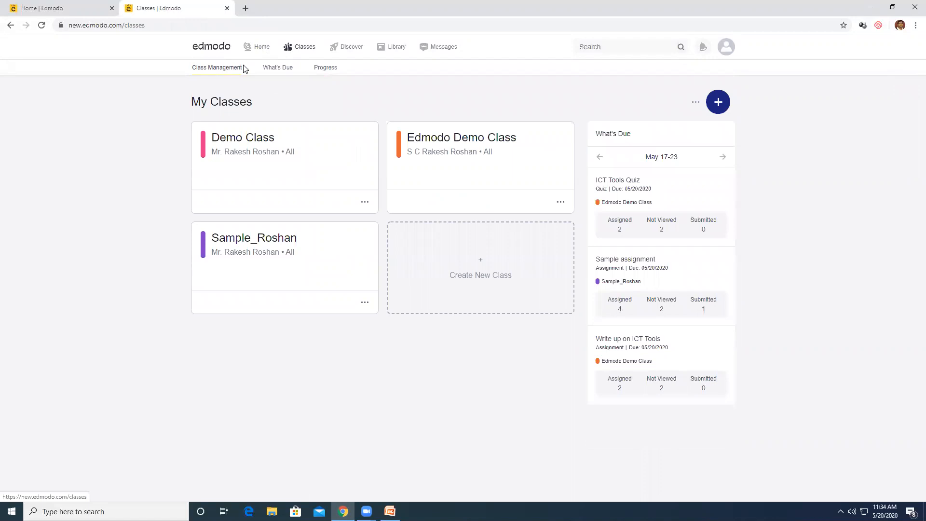
Review the work due across all classes and the Progress gradebook
click(282, 70)
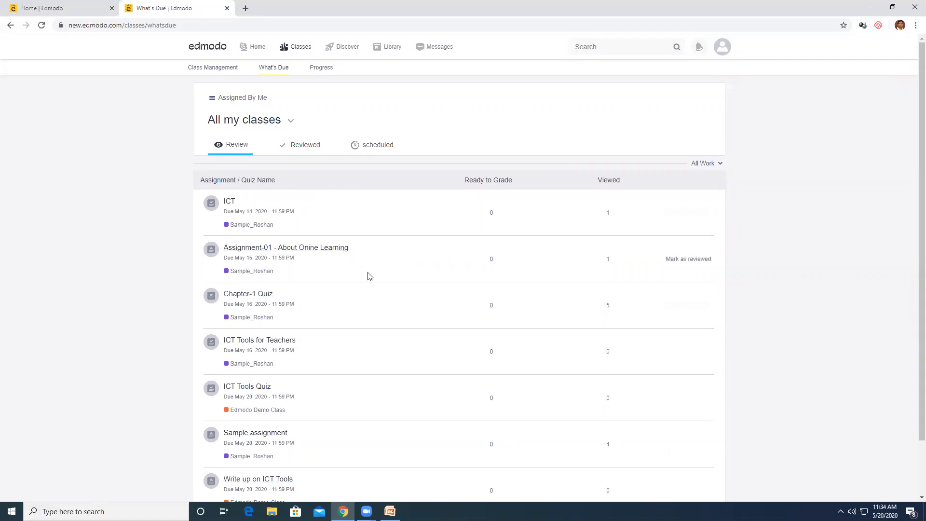
scroll(374, 304, down, 2)
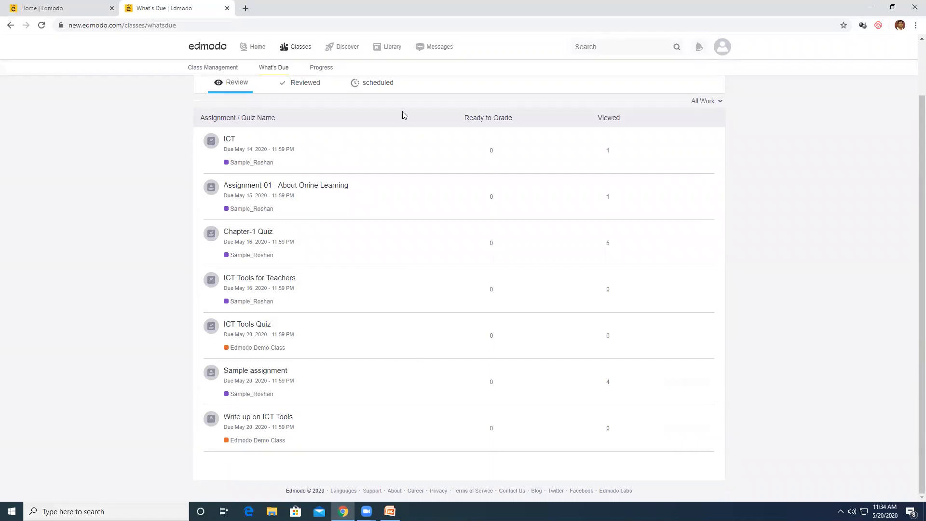
scroll(398, 113, up, 2)
click(324, 69)
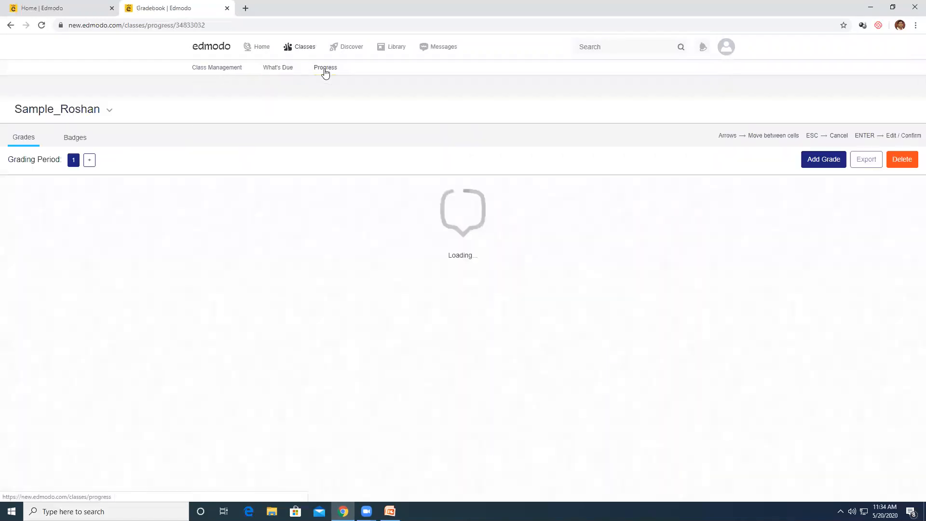
Open the Edmodo Demo Class feed to see the ICT Tools Quiz post
click(220, 69)
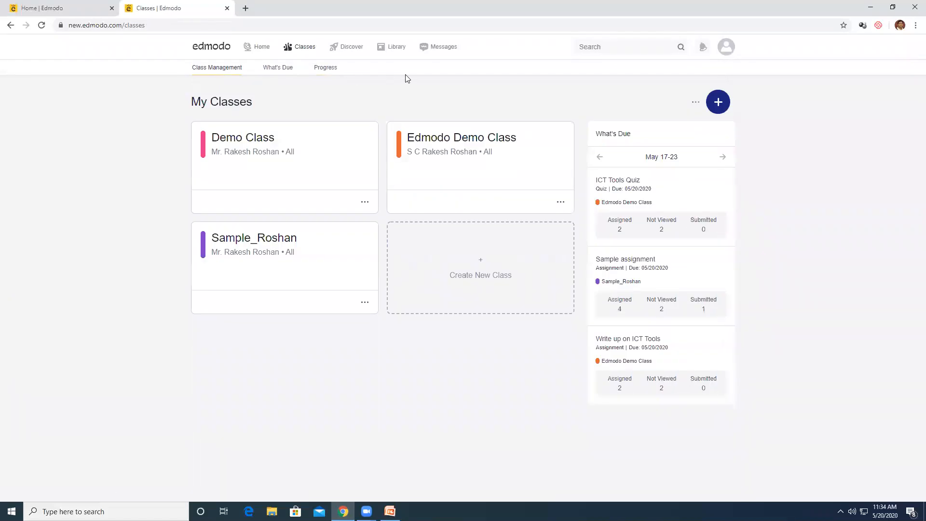
click(461, 155)
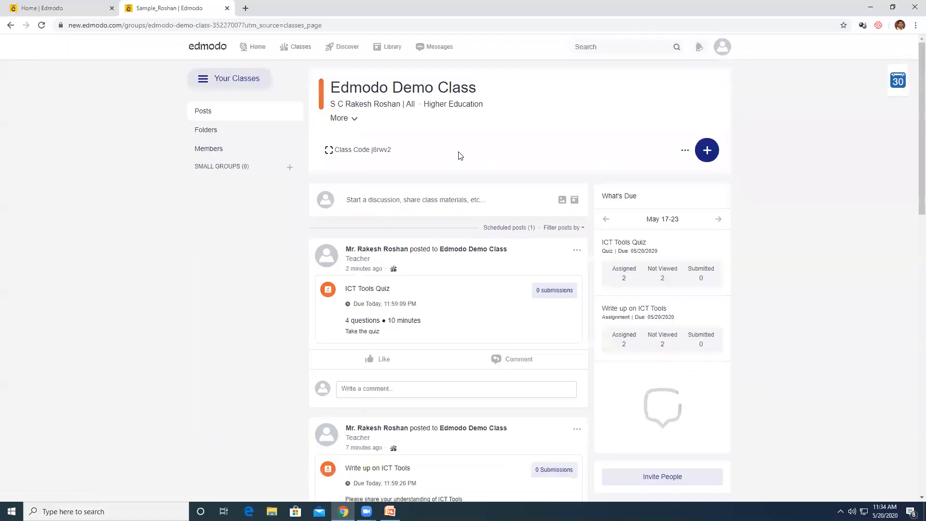
mouse_move(304, 49)
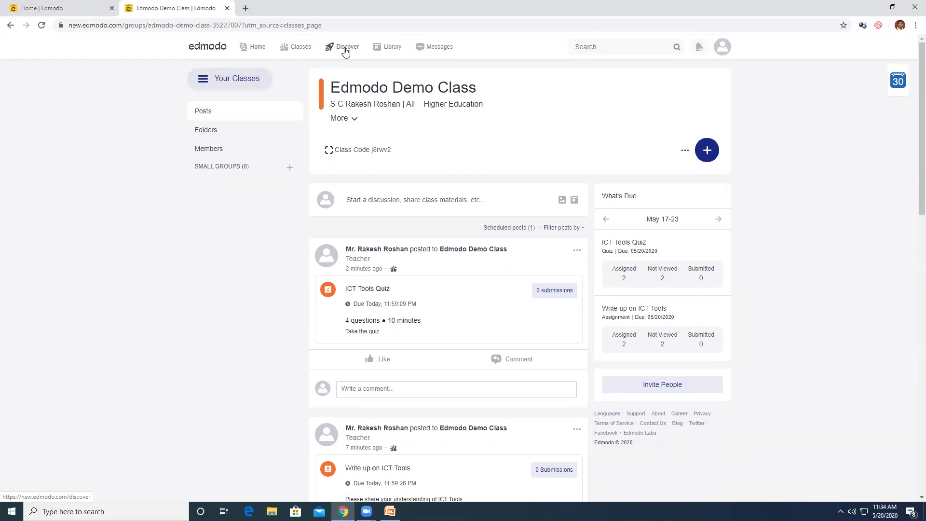
Log out of the teacher account and log in with the student's email and password
click(720, 50)
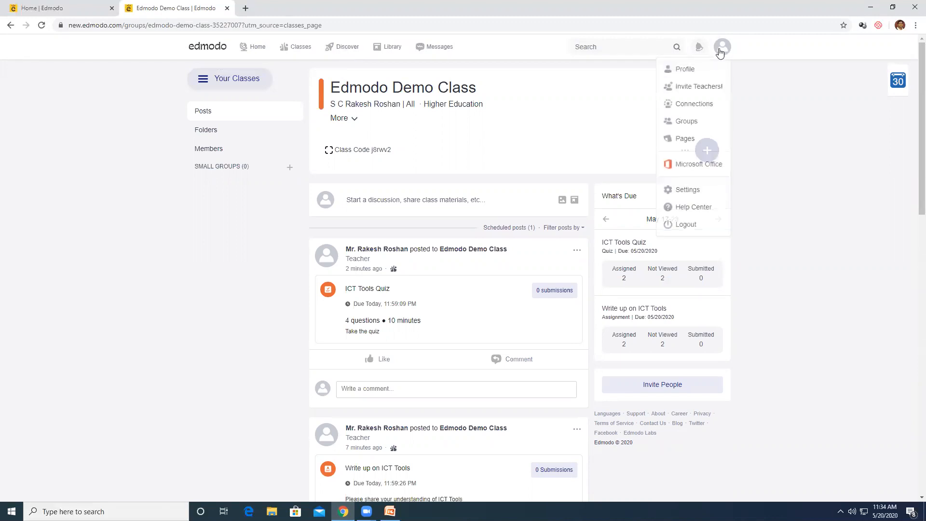
click(684, 225)
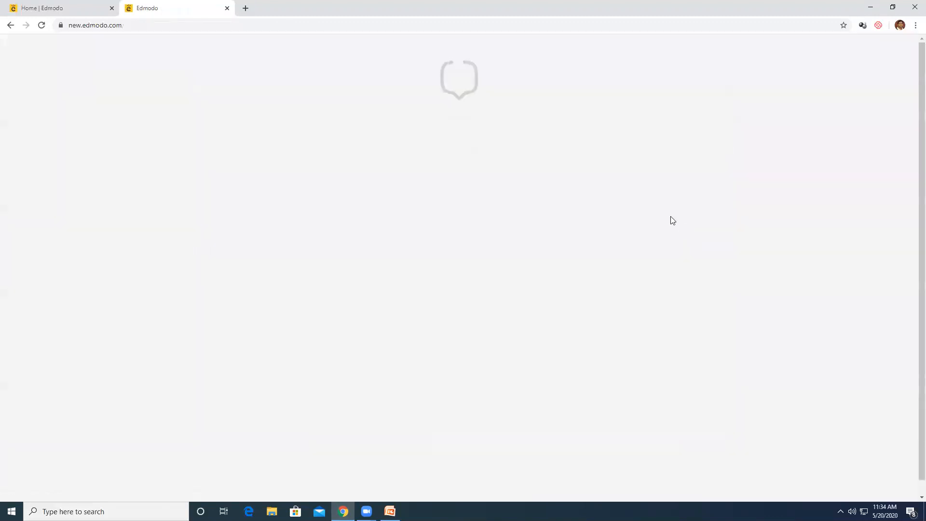
click(702, 59)
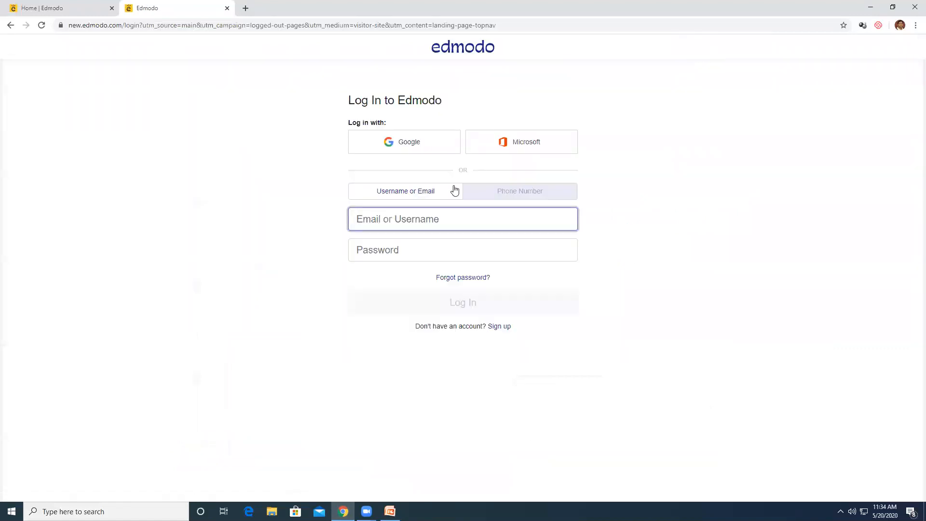
click(410, 221)
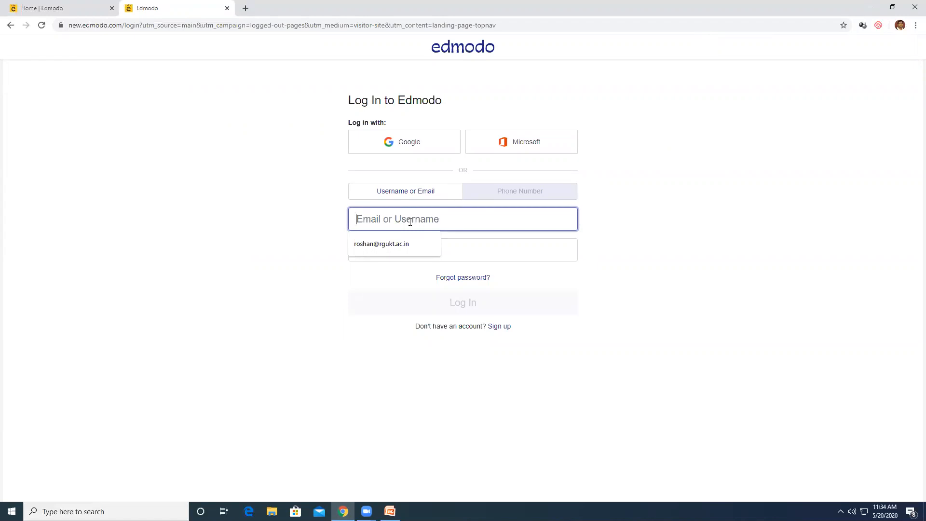
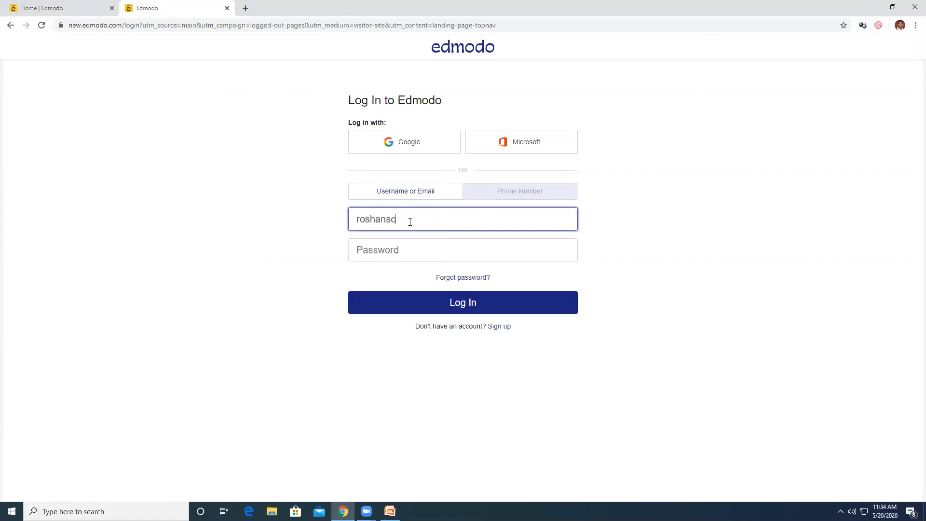
key(Tab)
text(••)
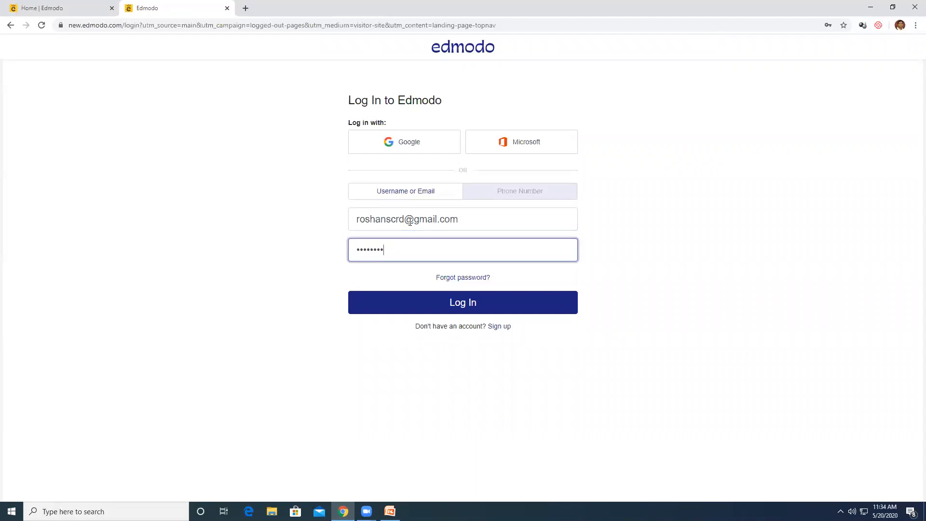
key(Return)
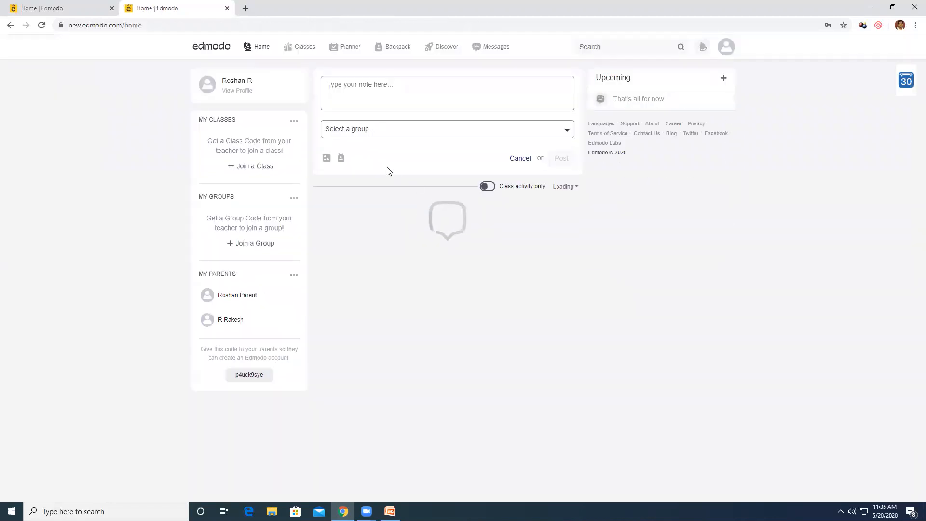
Open Edmodo Demo Class as the student and vote Relax in the tomorrow poll
click(239, 138)
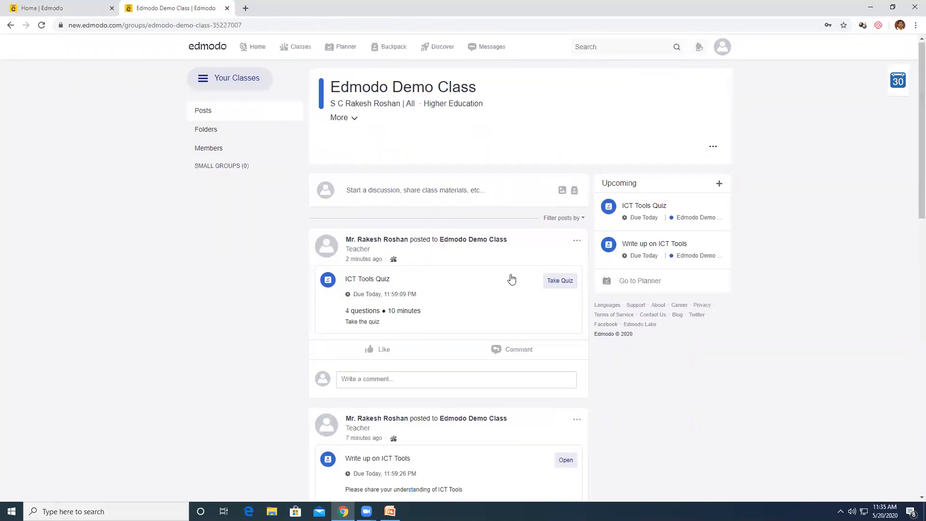
scroll(501, 294, down, 16)
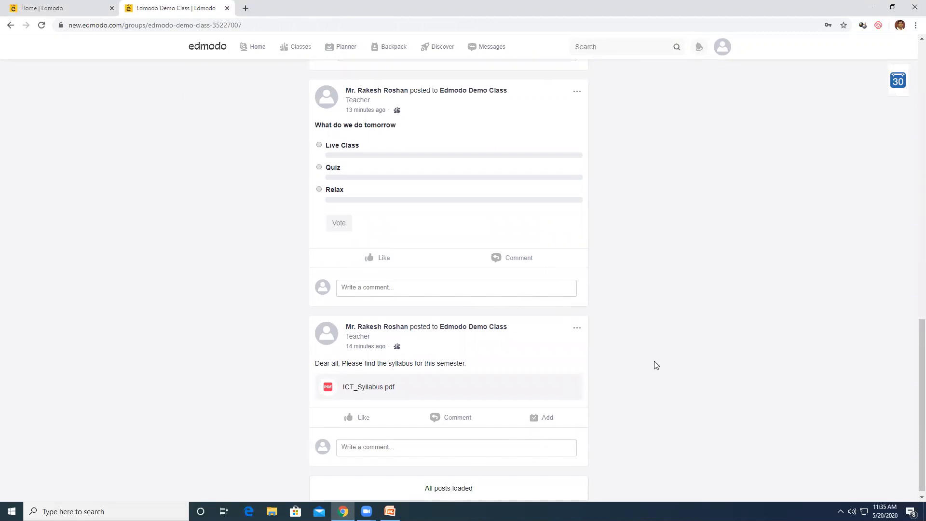
scroll(655, 366, up, 1)
scroll(458, 405, up, 4)
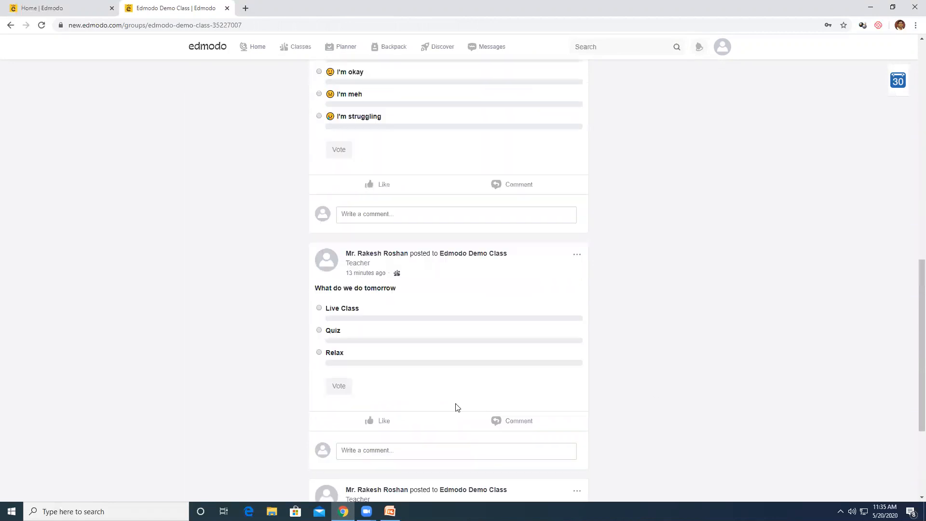
scroll(439, 376, down, 3)
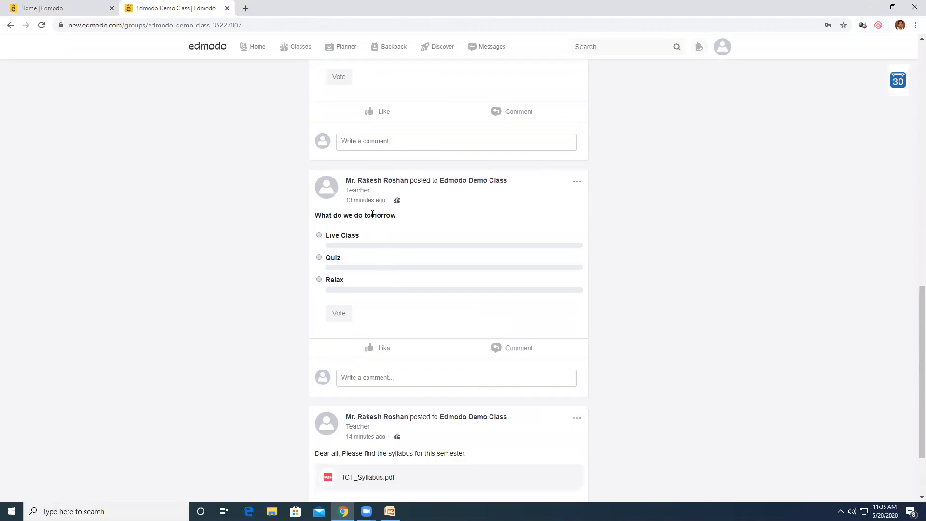
click(318, 280)
click(339, 314)
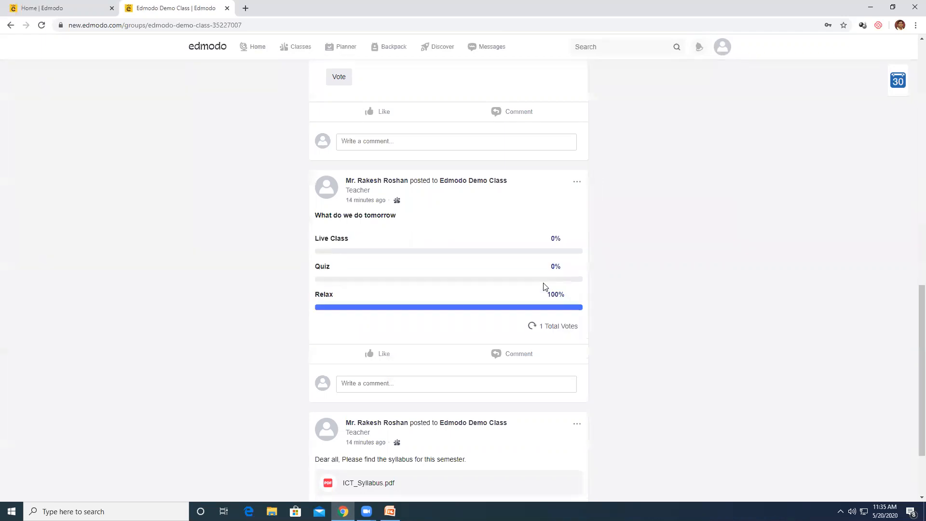
Vote I'm great in the feeling poll
scroll(592, 258, up, 6)
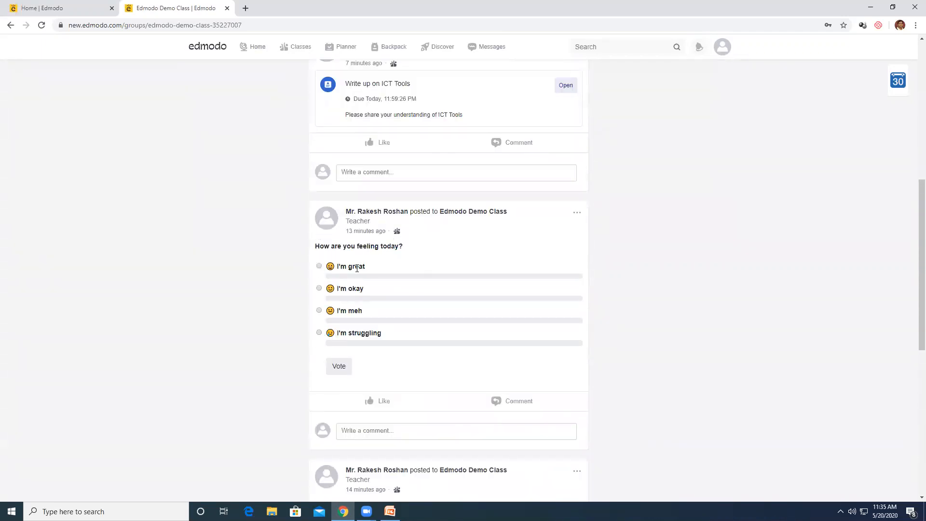
click(319, 266)
click(337, 367)
Open the Write up on ICT Tools assignment
scroll(515, 309, up, 3)
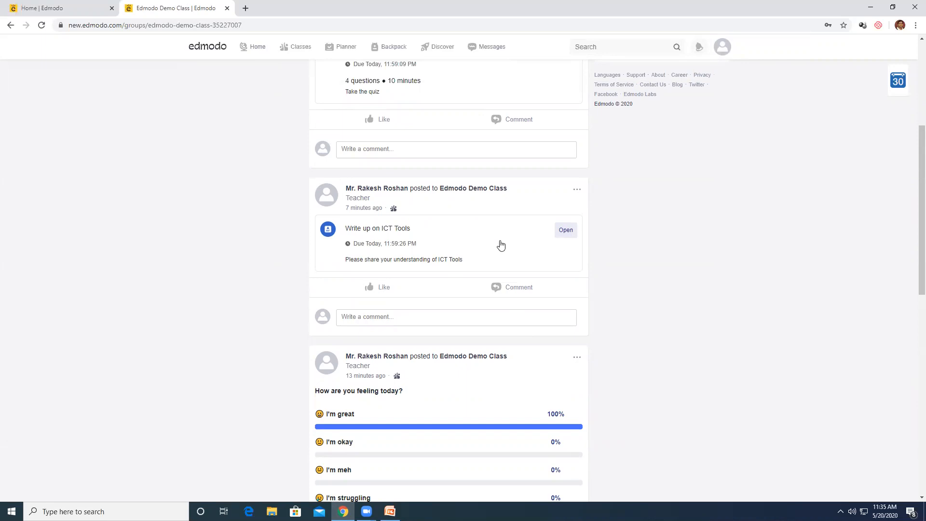
scroll(500, 245, up, 5)
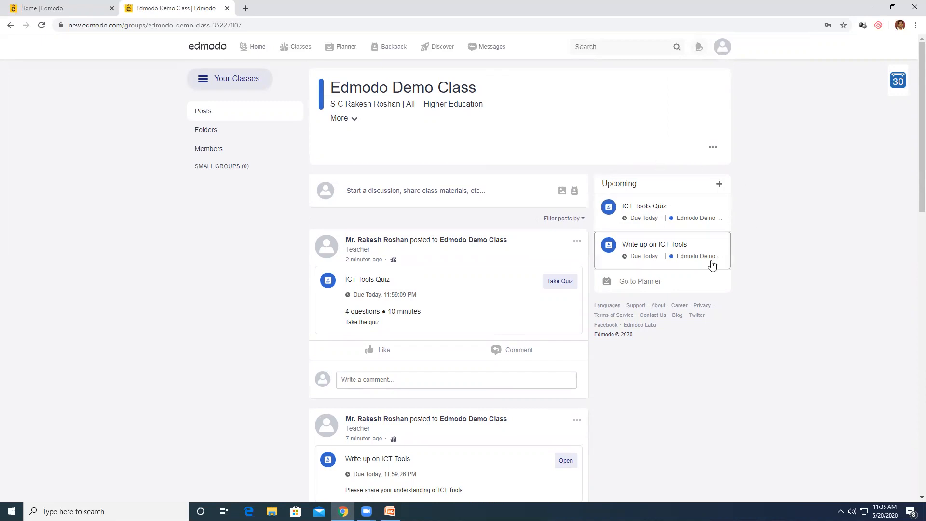
scroll(627, 319, down, 4)
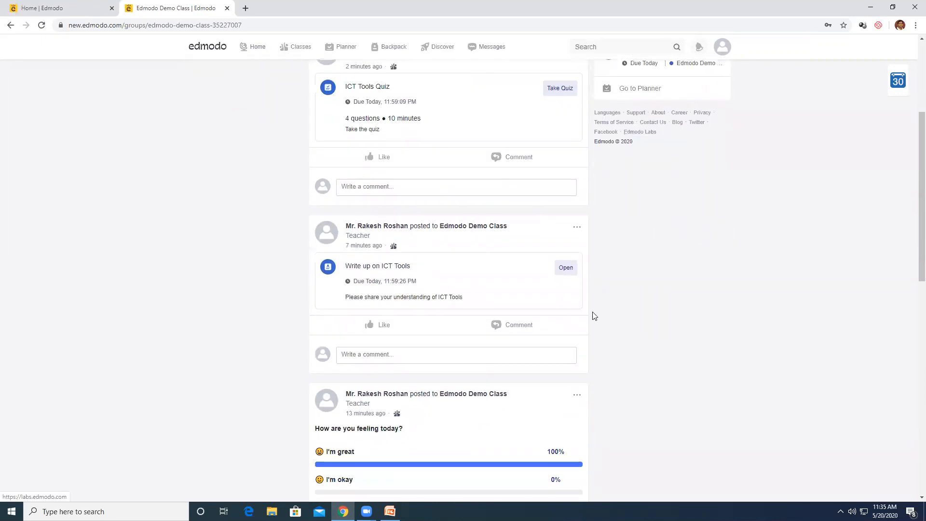
click(568, 272)
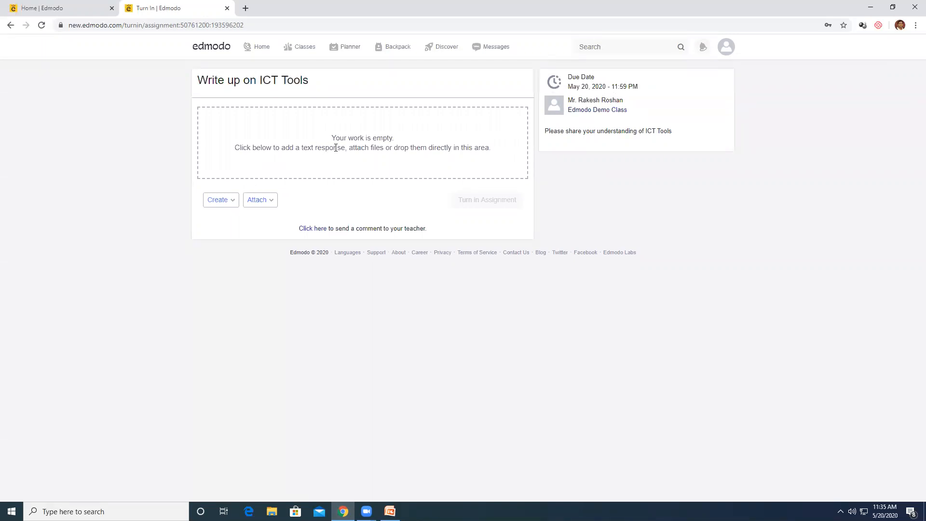
Create a new Word Document as the assignment response
click(227, 204)
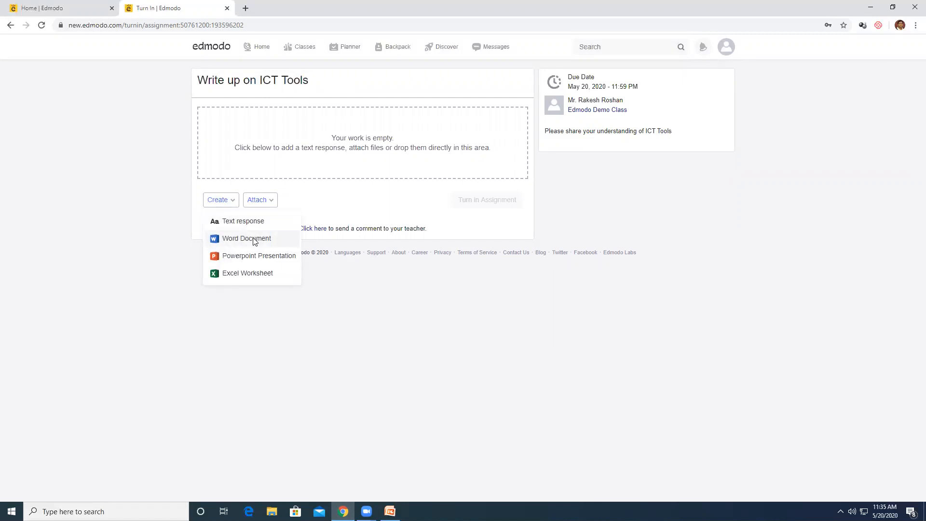
click(254, 240)
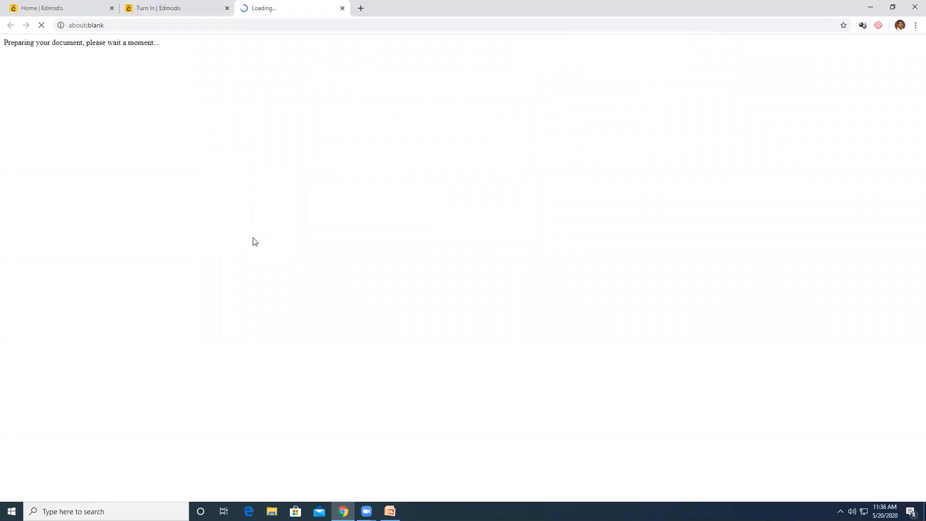
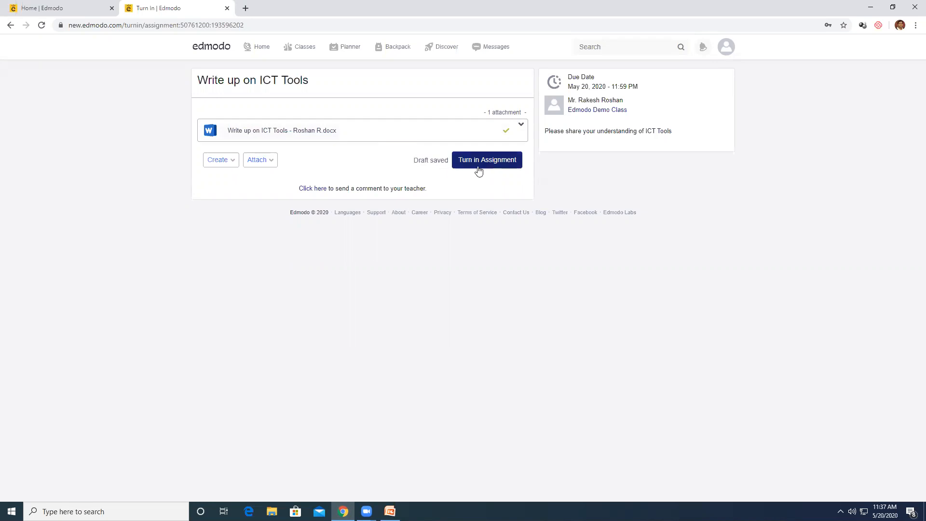
Turn in the Write up on ICT Tools assignment and confirm the submission
click(489, 161)
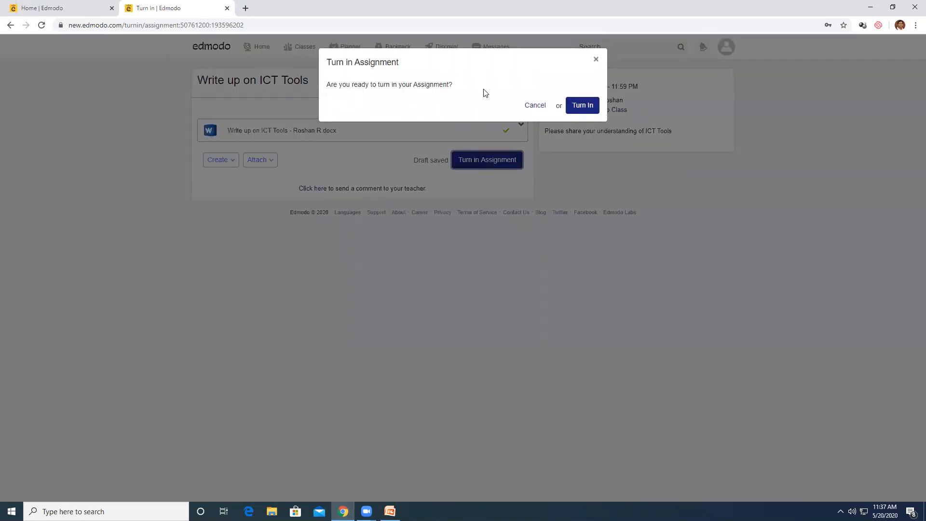
click(585, 106)
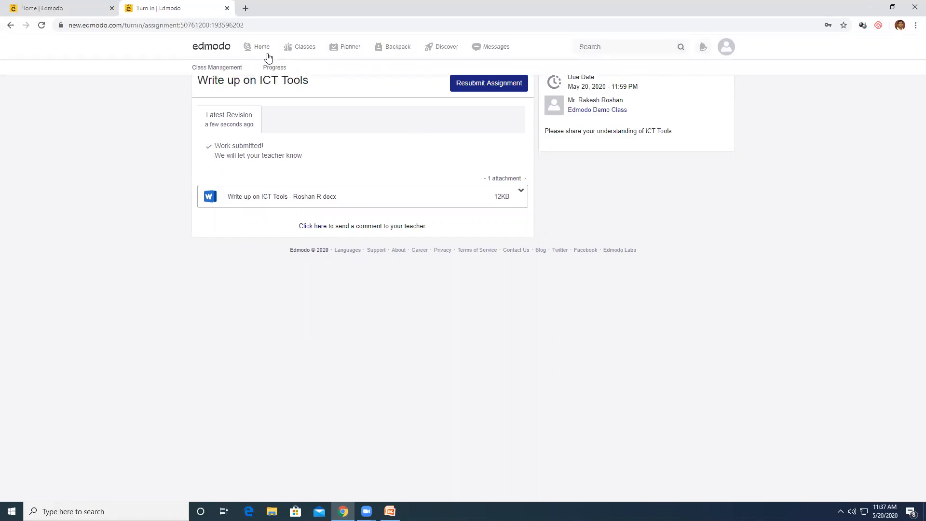
Open Edmodo Demo Class from Classes and begin taking the ICT Tools Quiz
click(298, 49)
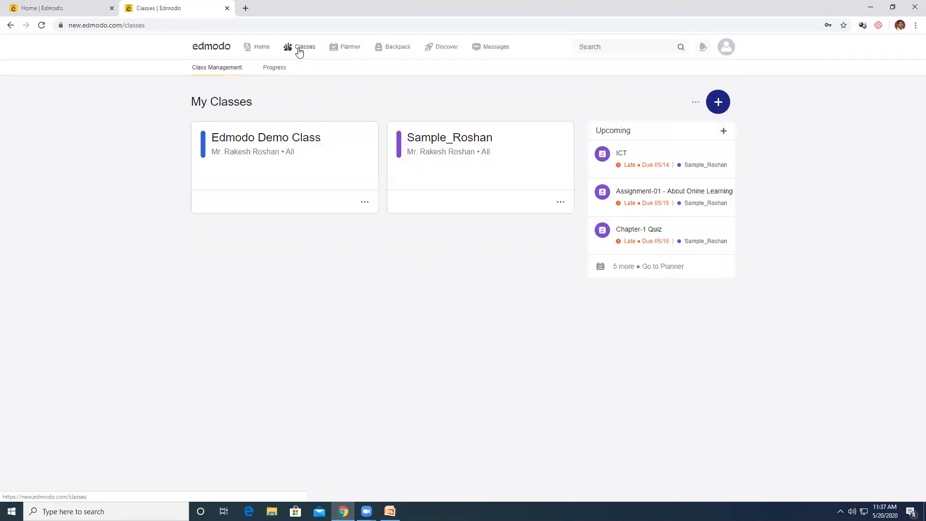
click(271, 144)
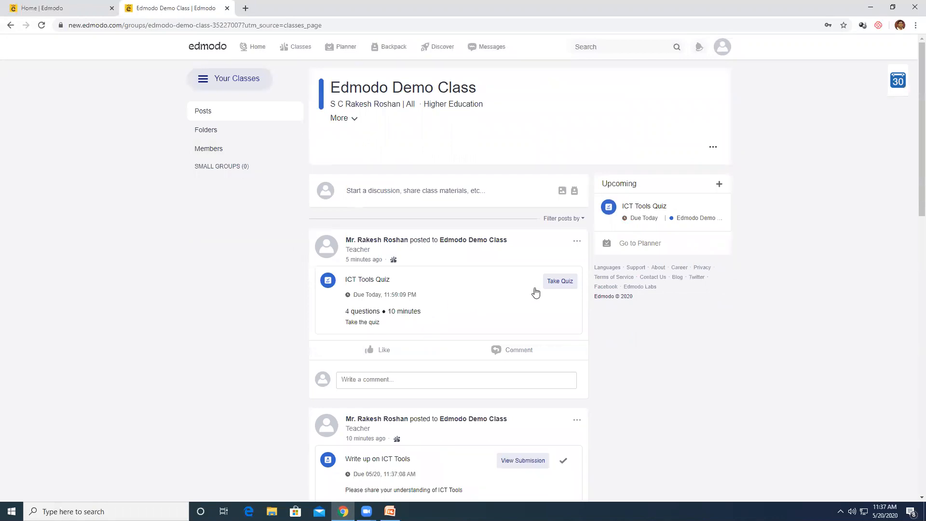
scroll(517, 378, down, 3)
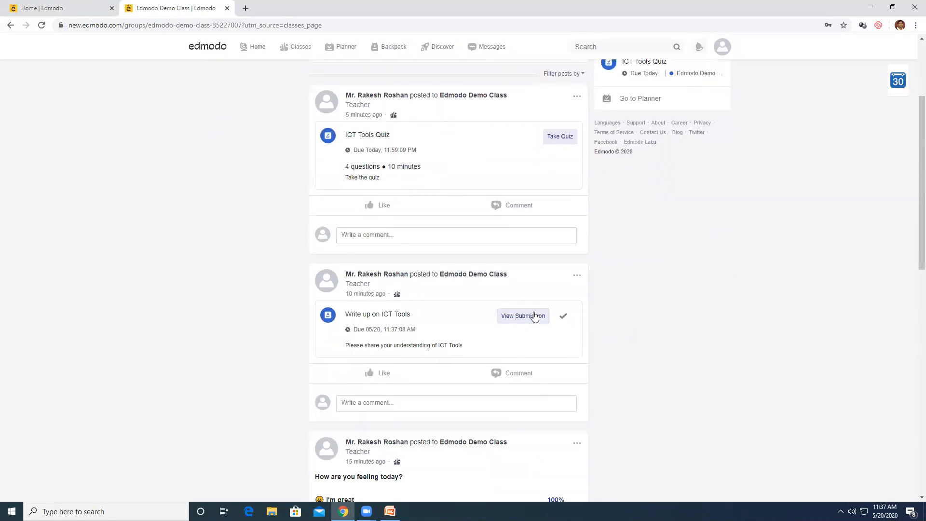
scroll(586, 348, up, 3)
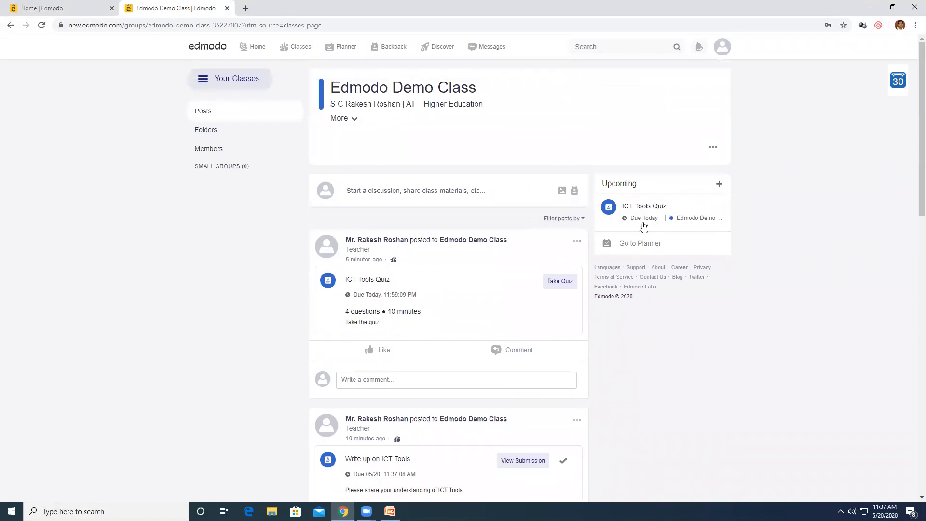
click(555, 284)
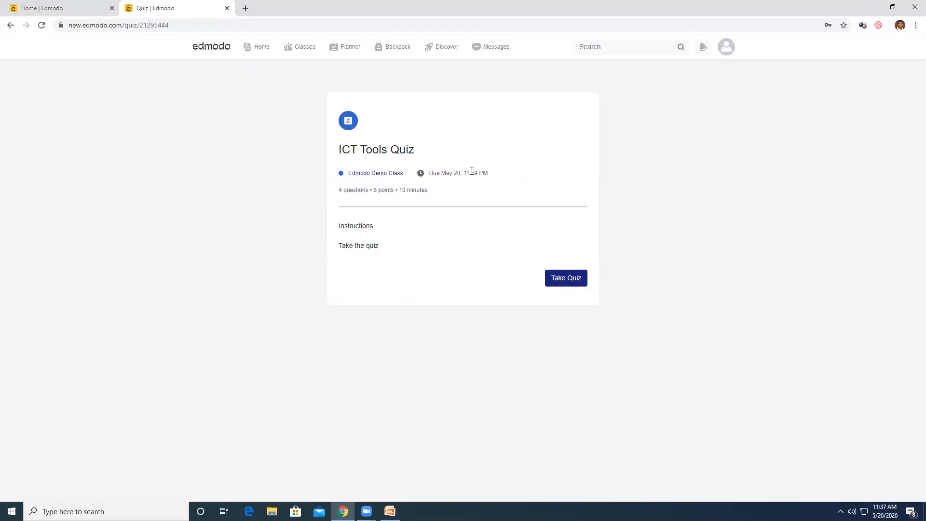
click(569, 279)
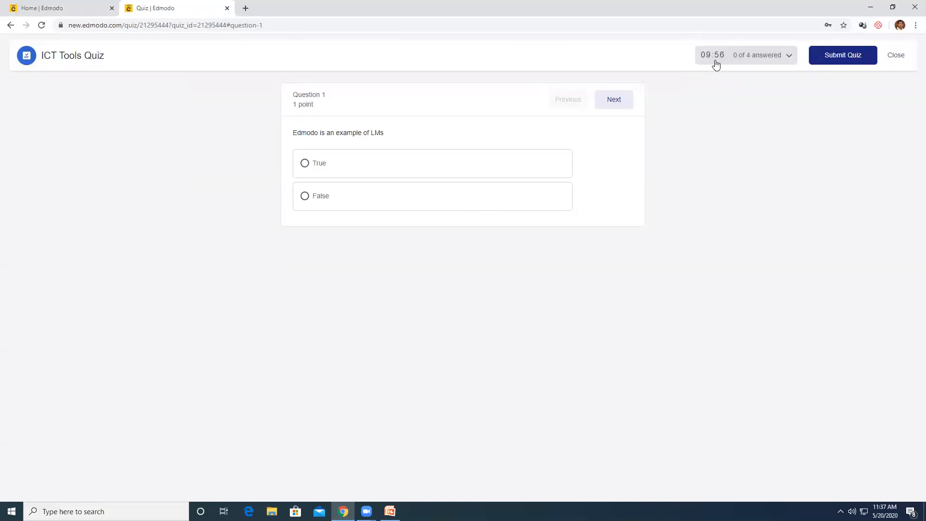
Answer True for question 1 and CMS for question 2, then fill in question 3's blank
click(317, 168)
click(616, 103)
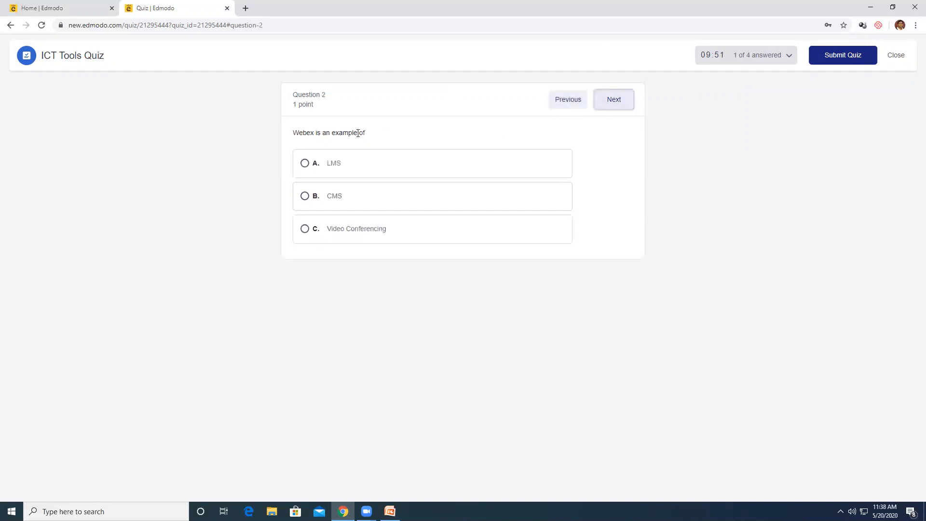
click(330, 198)
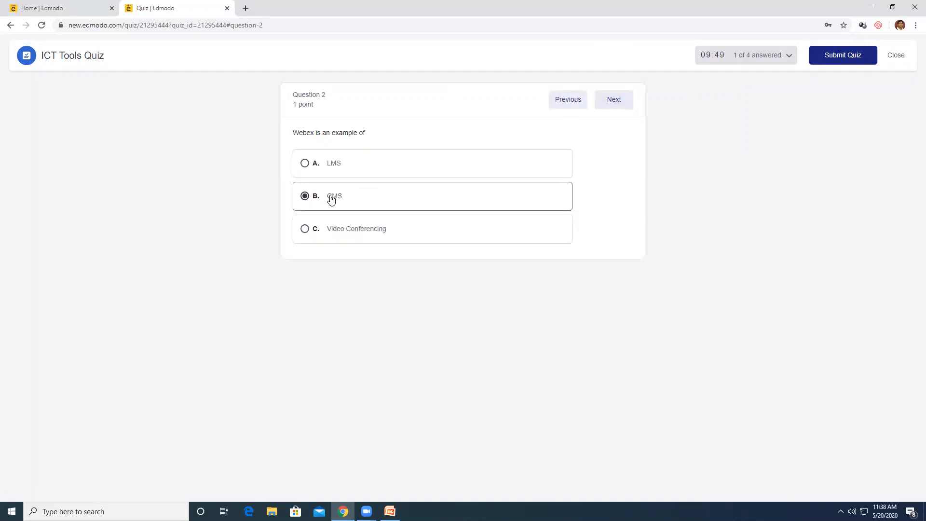
click(614, 101)
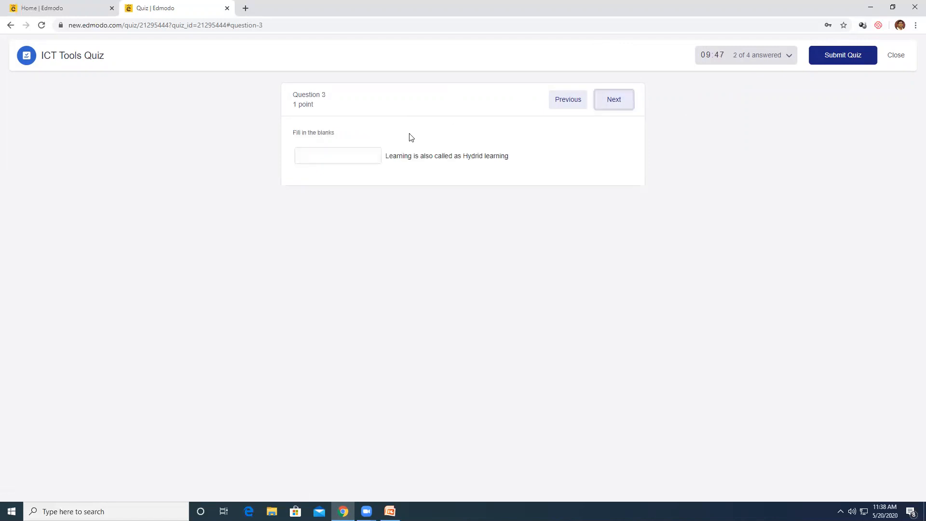
click(356, 154)
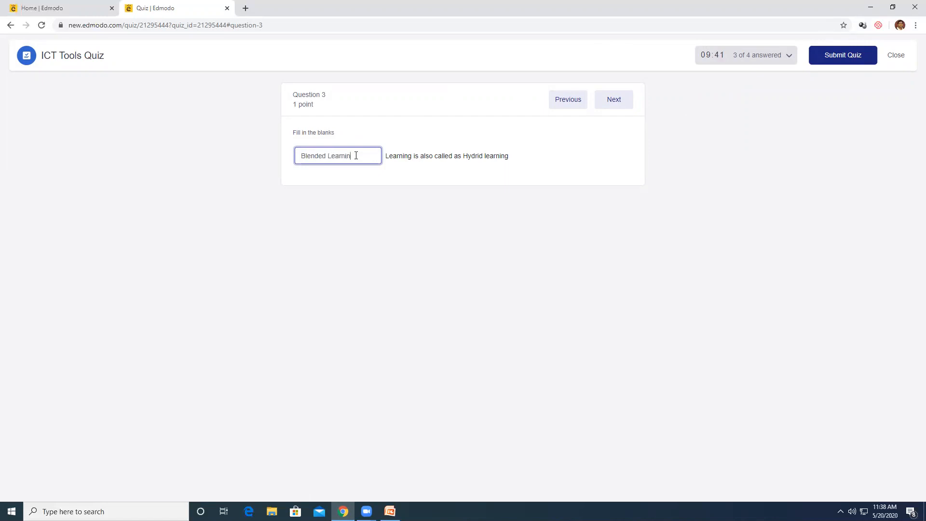
Match Prezi to Presentation software, Sky to LMS, Slido to Polls, and submit the quiz
click(614, 99)
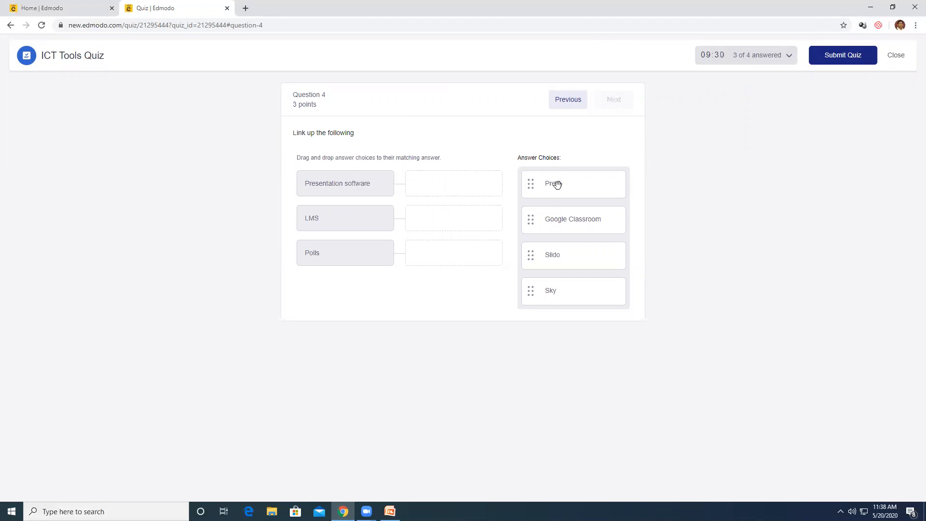
drag(531, 192, 448, 184)
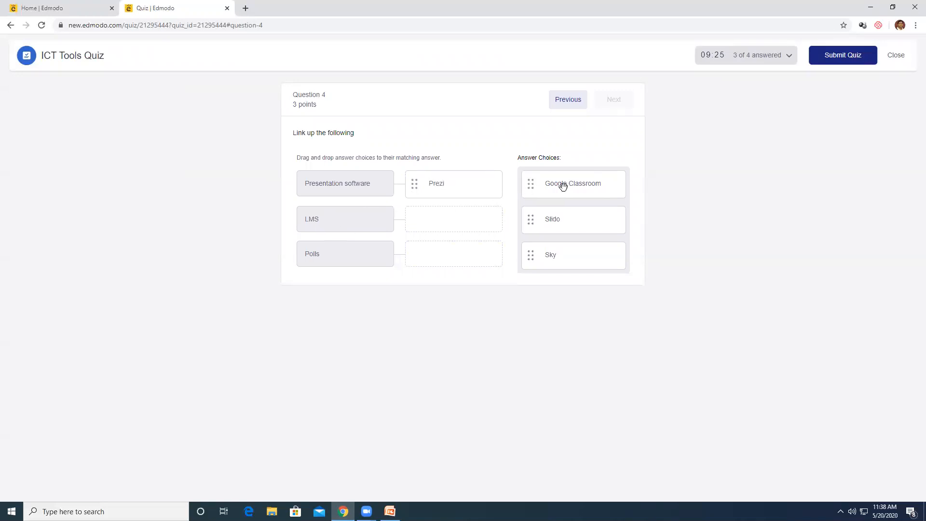
drag(554, 258, 438, 222)
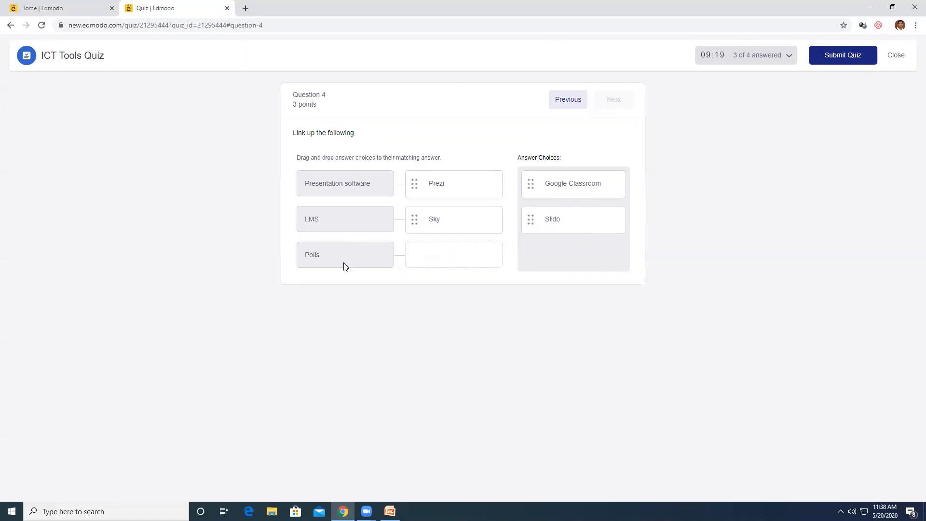
drag(552, 221, 433, 254)
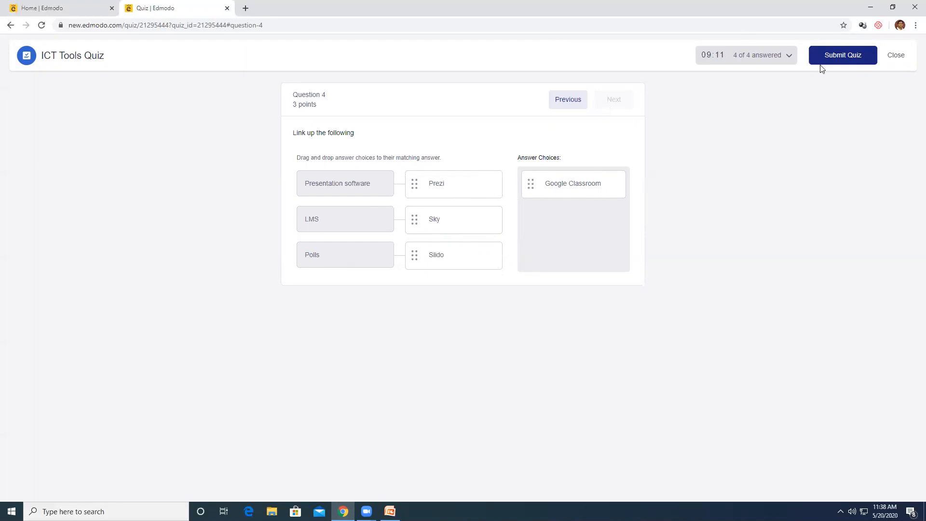
click(839, 56)
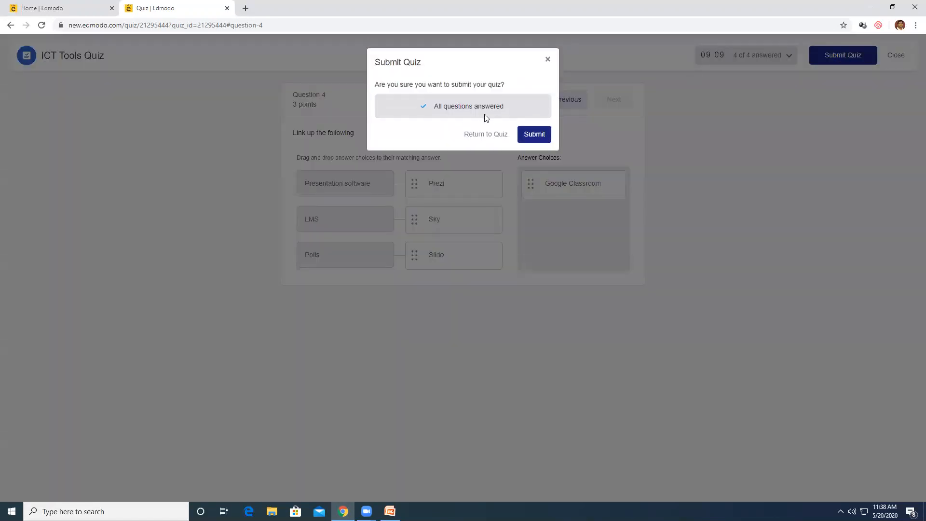
click(535, 135)
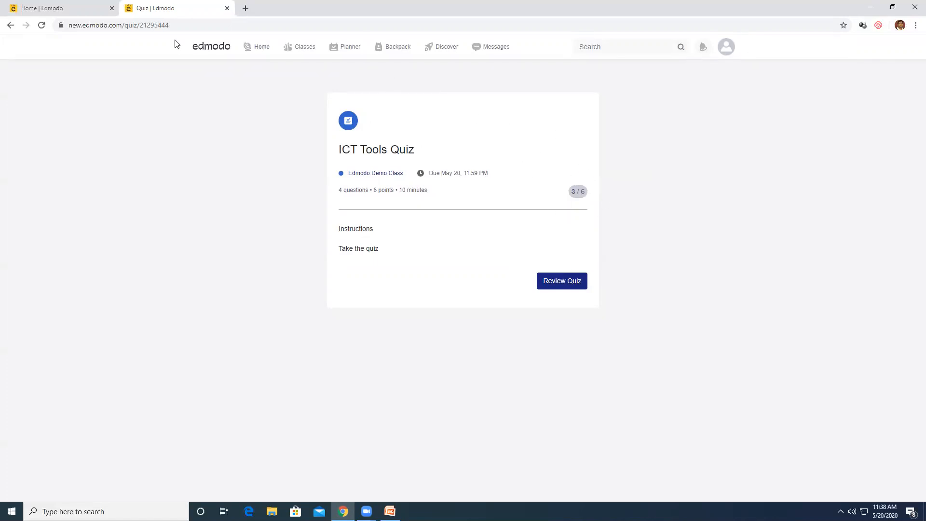
click(257, 50)
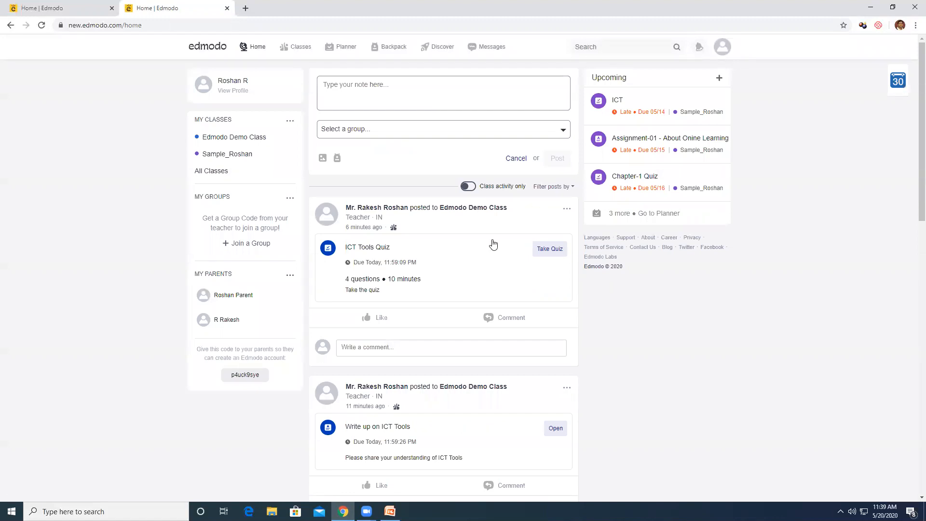
scroll(492, 243, down, 5)
scroll(492, 243, up, 5)
click(226, 137)
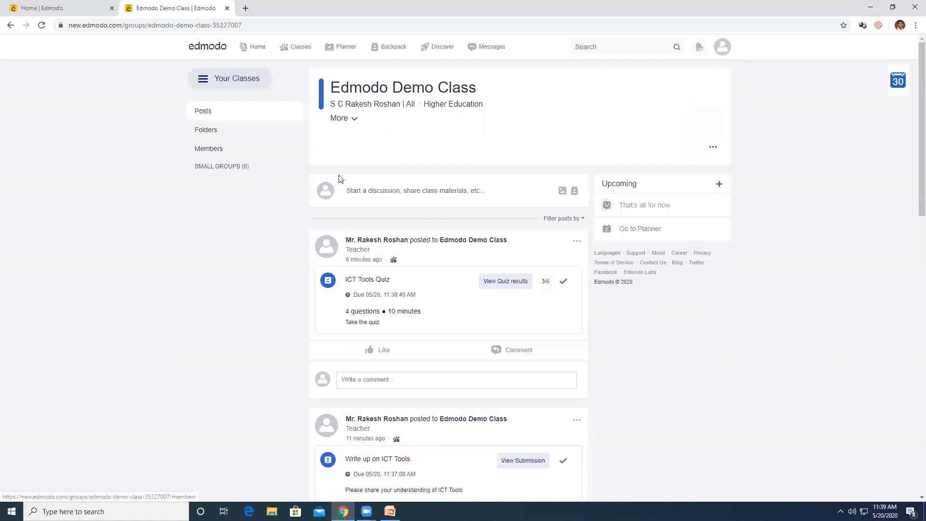
click(500, 288)
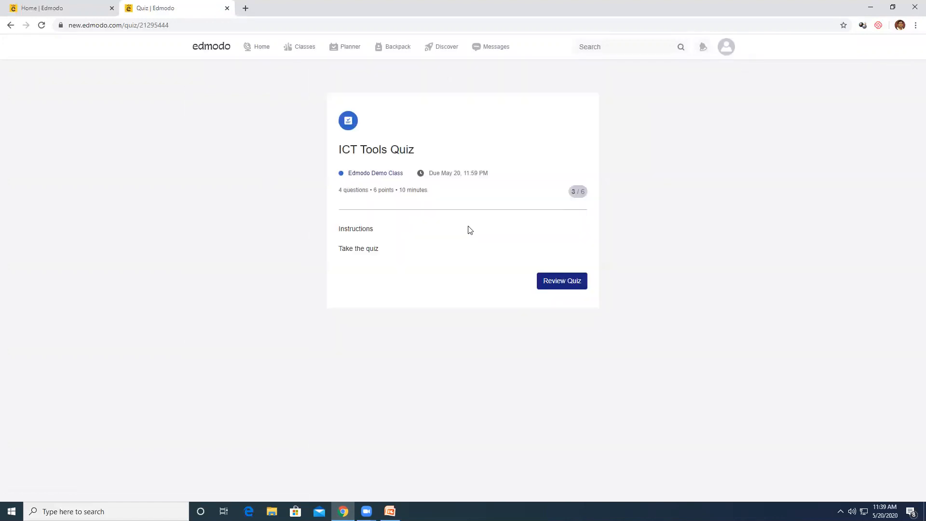
click(559, 287)
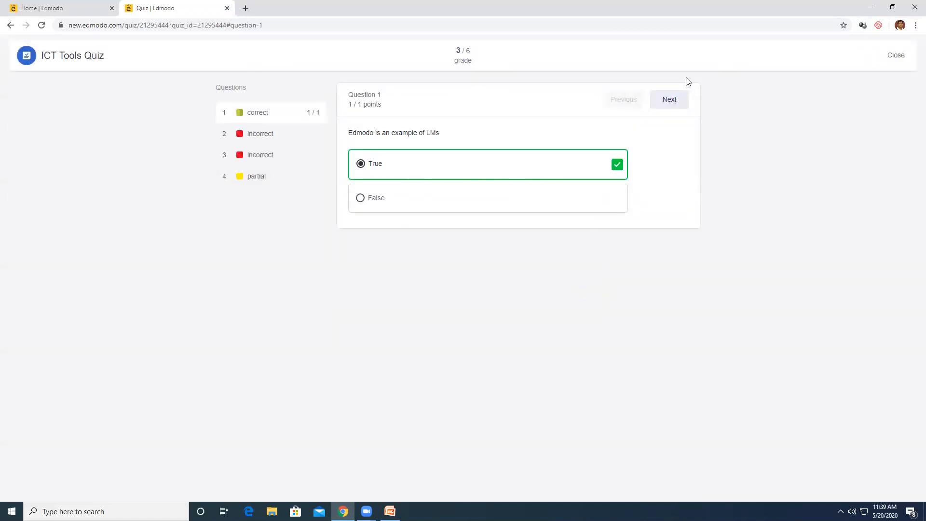
click(673, 100)
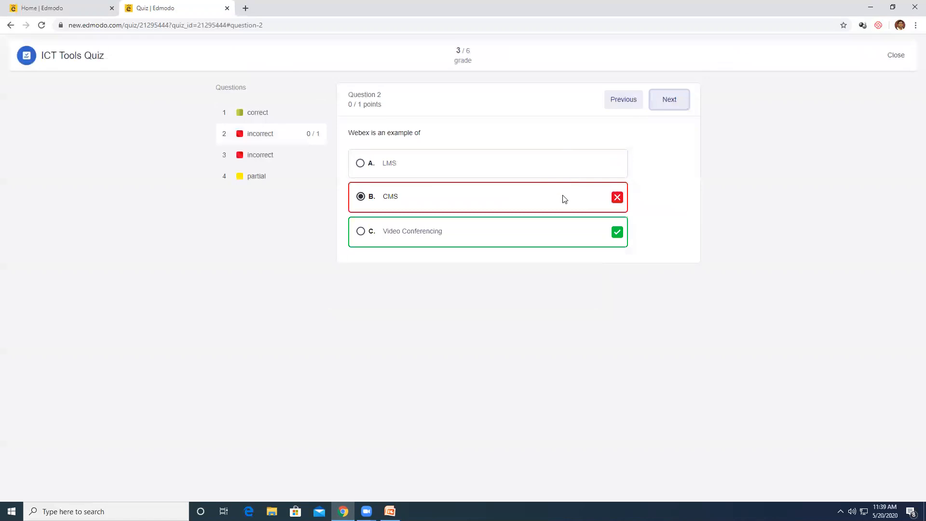
click(675, 107)
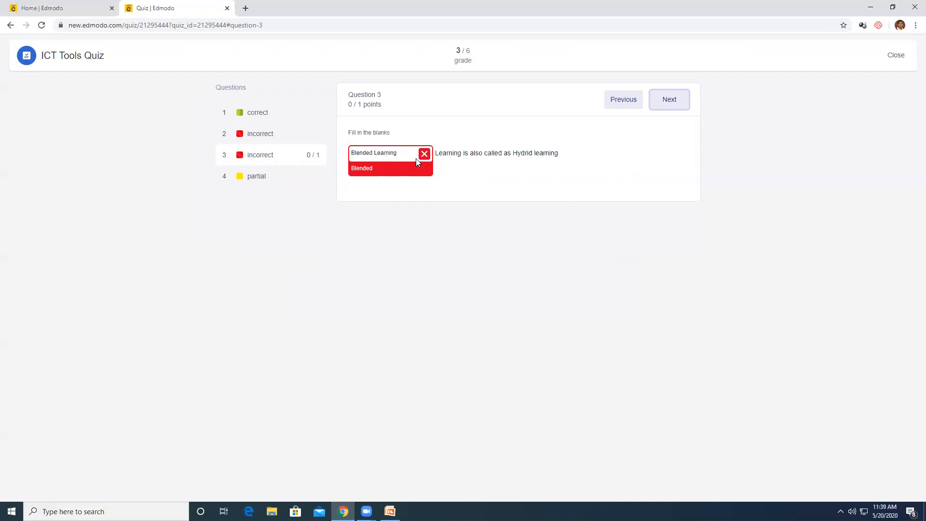
click(666, 100)
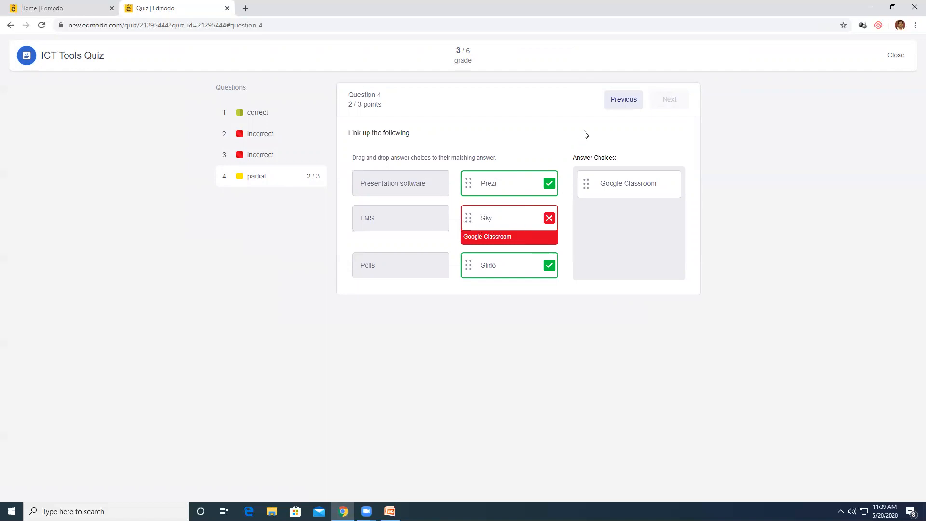
click(890, 58)
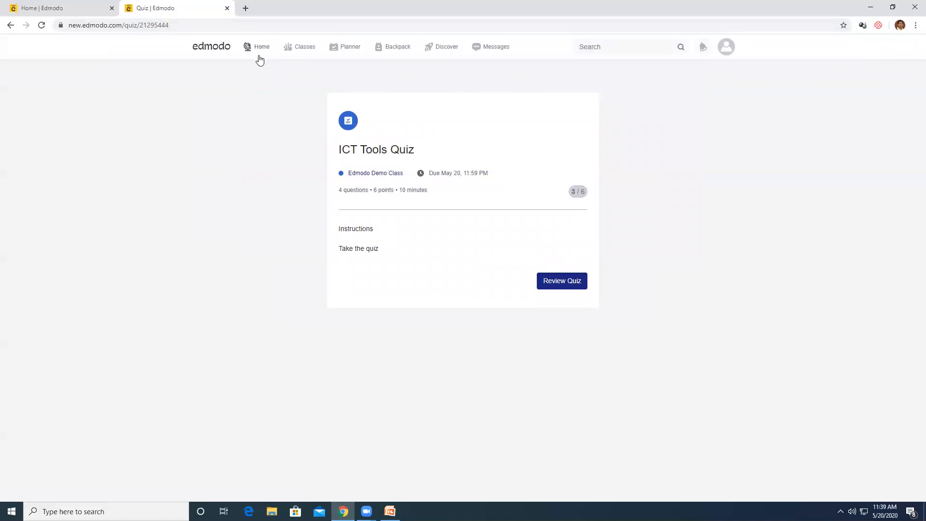
Add ICT_Syllabus.pdf from the Edmodo Demo Class syllabus post to the Backpack
click(301, 50)
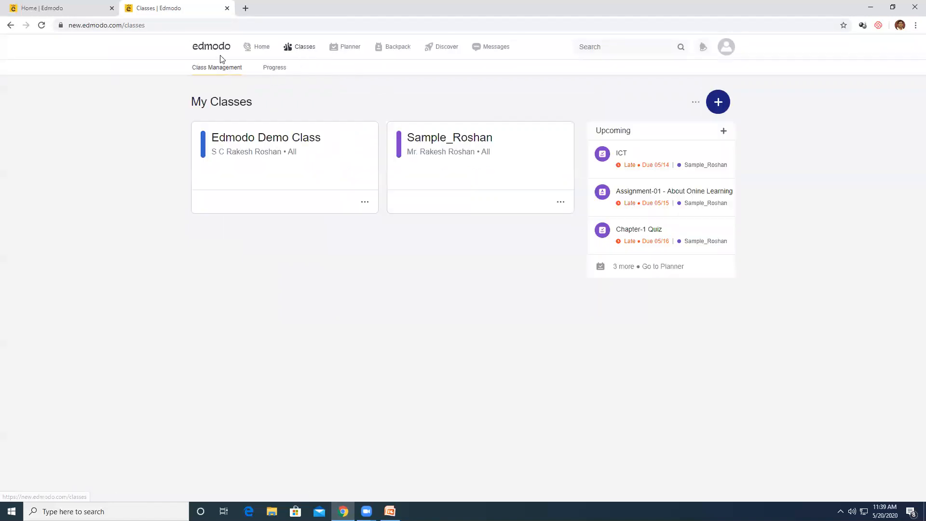
click(297, 144)
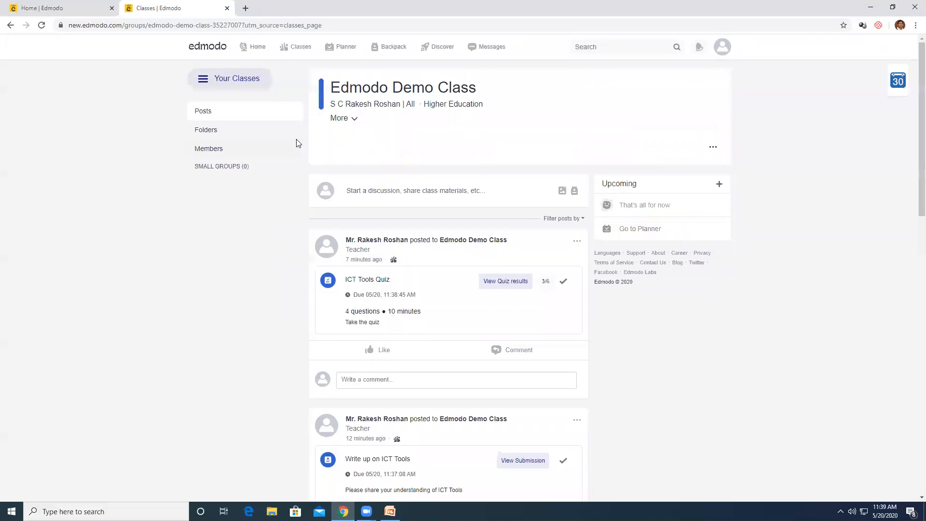
scroll(504, 265, down, 2)
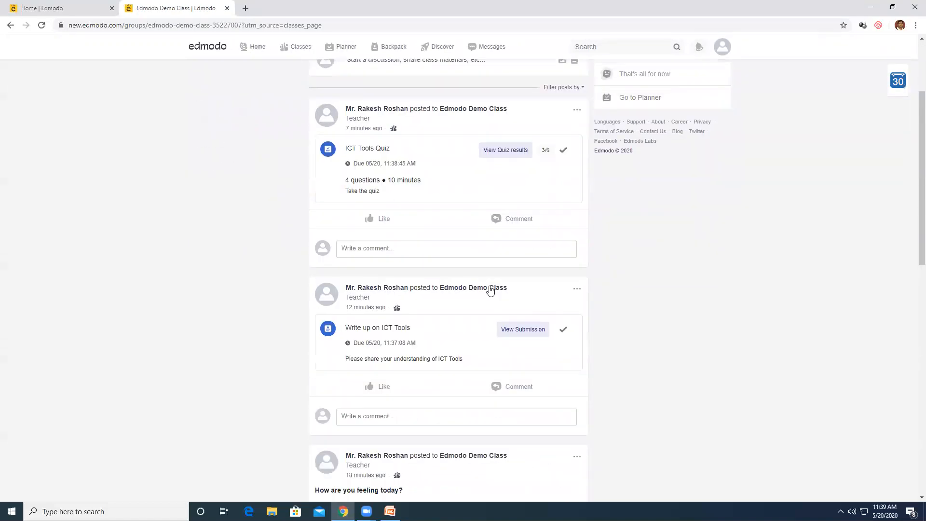
scroll(500, 341, up, 2)
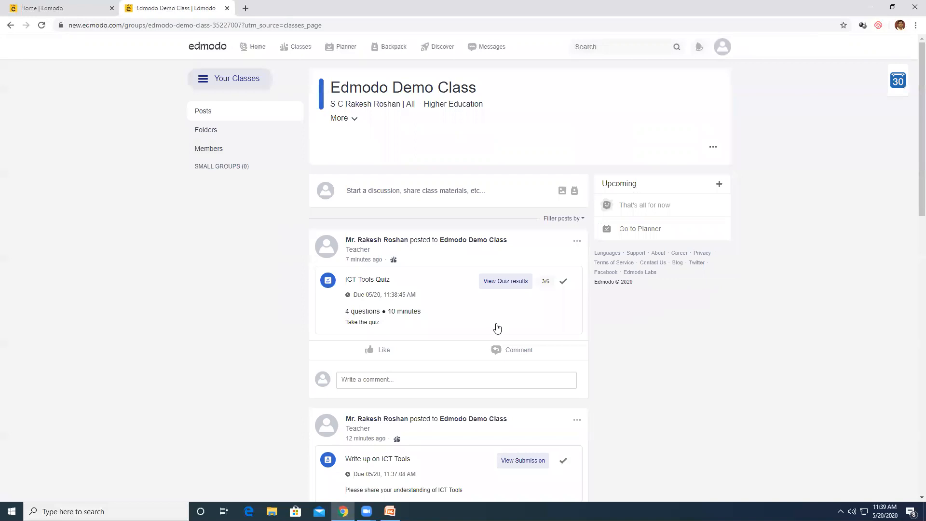
scroll(481, 321, down, 15)
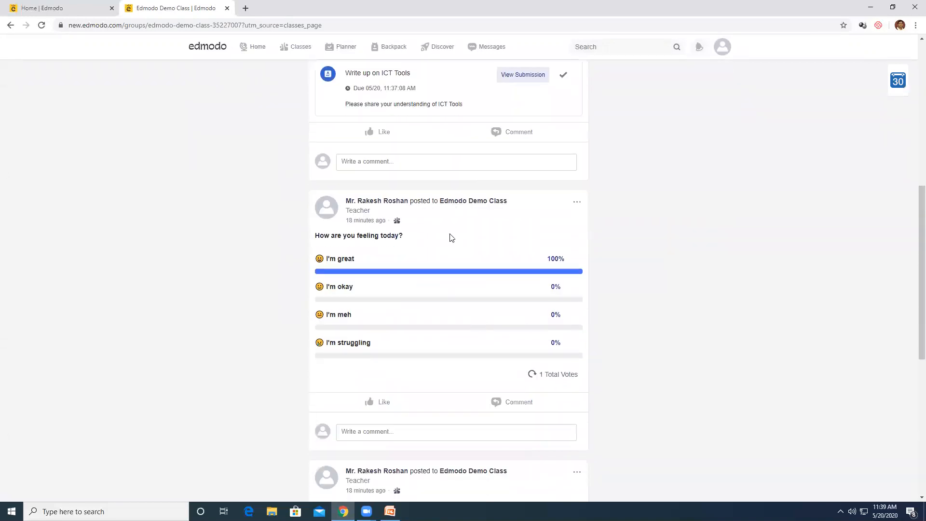
scroll(432, 268, down, 3)
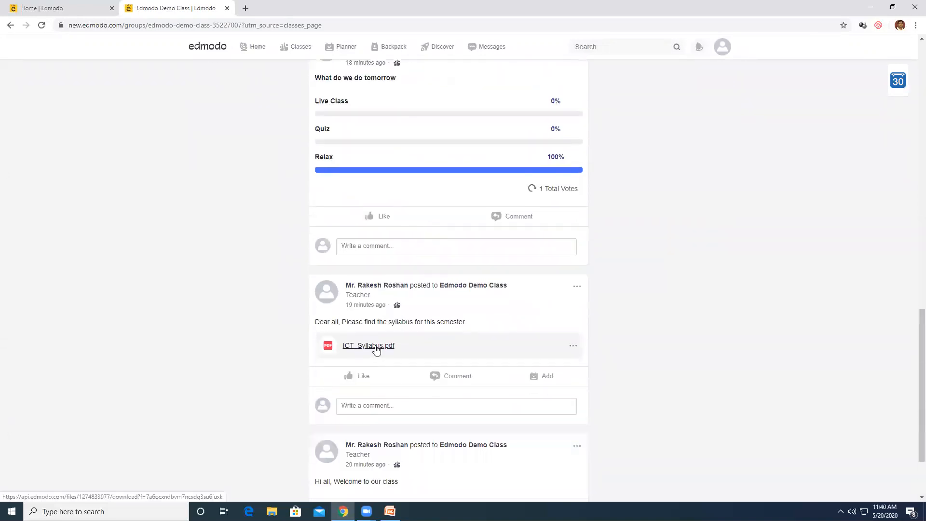
click(571, 348)
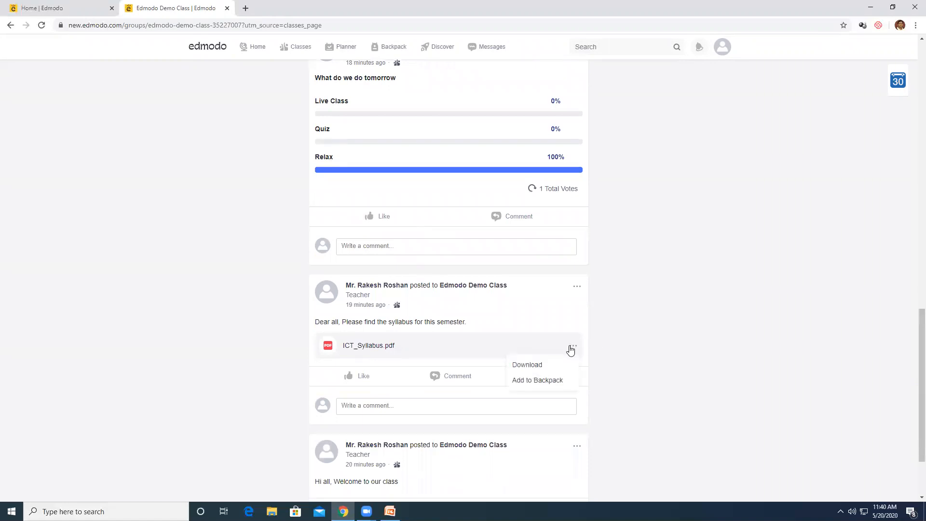
click(536, 381)
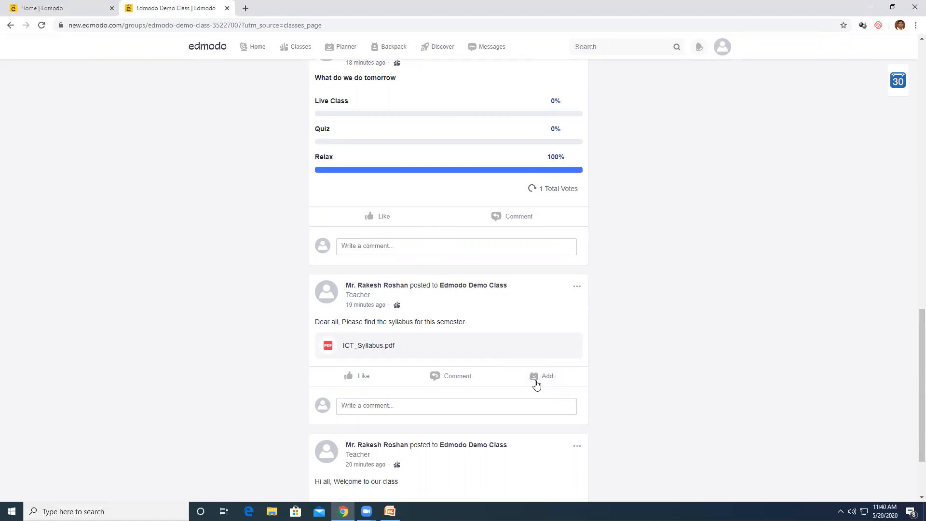
scroll(708, 294, up, 15)
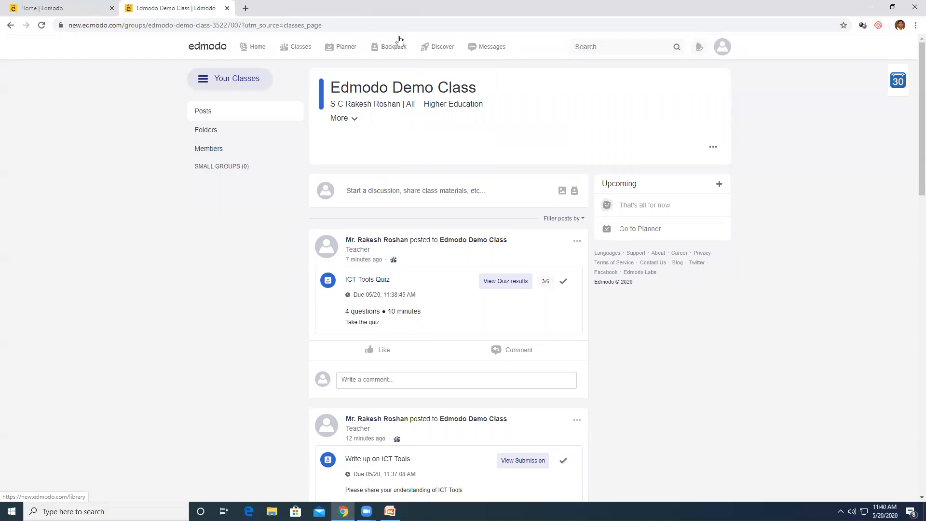
Upload Chapter-02-Material.pdf from the Desktop's Material folder into the Backpack
click(383, 51)
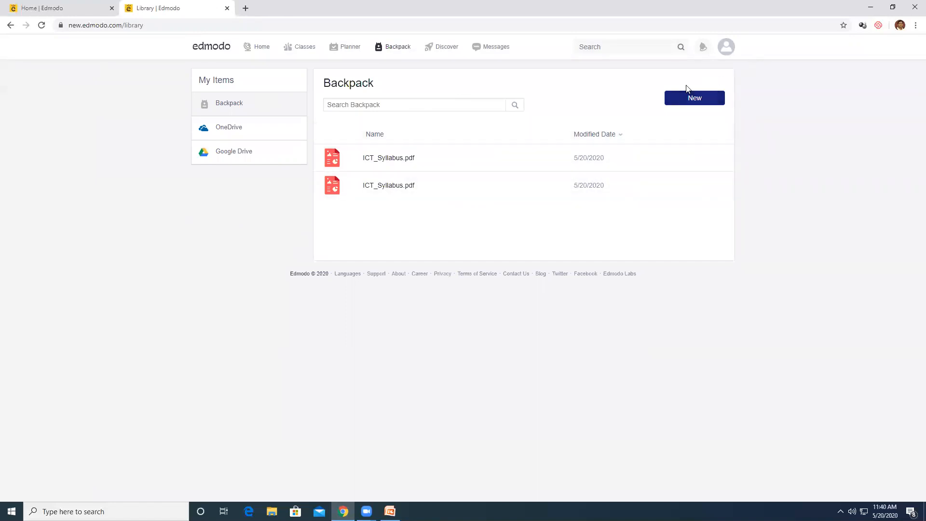
click(693, 102)
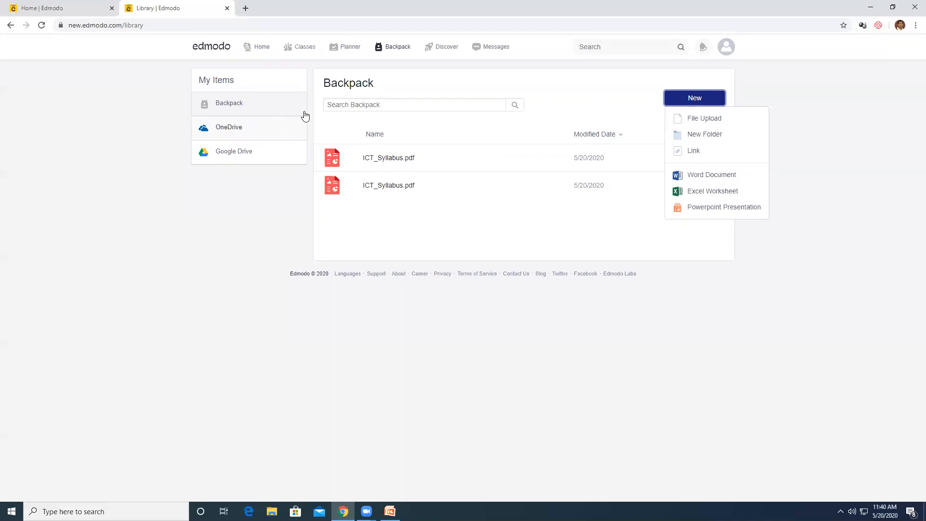
click(693, 119)
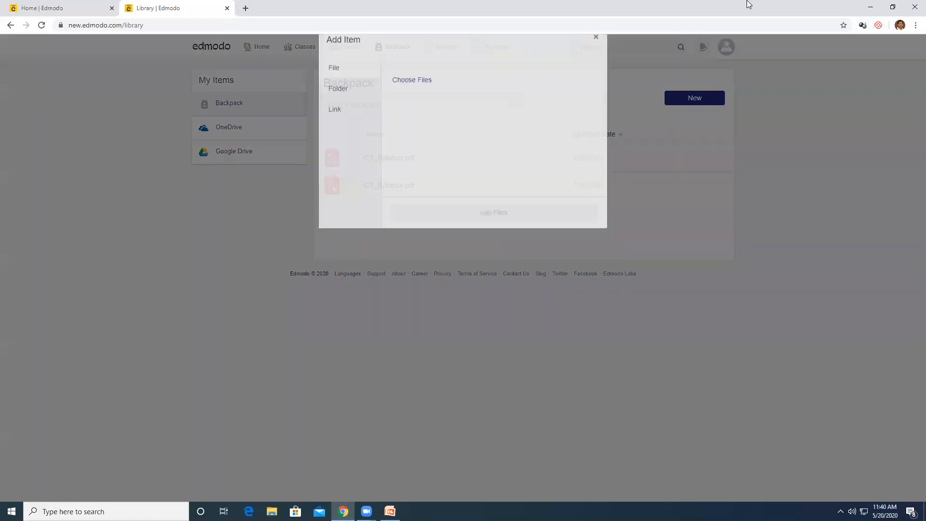
click(444, 155)
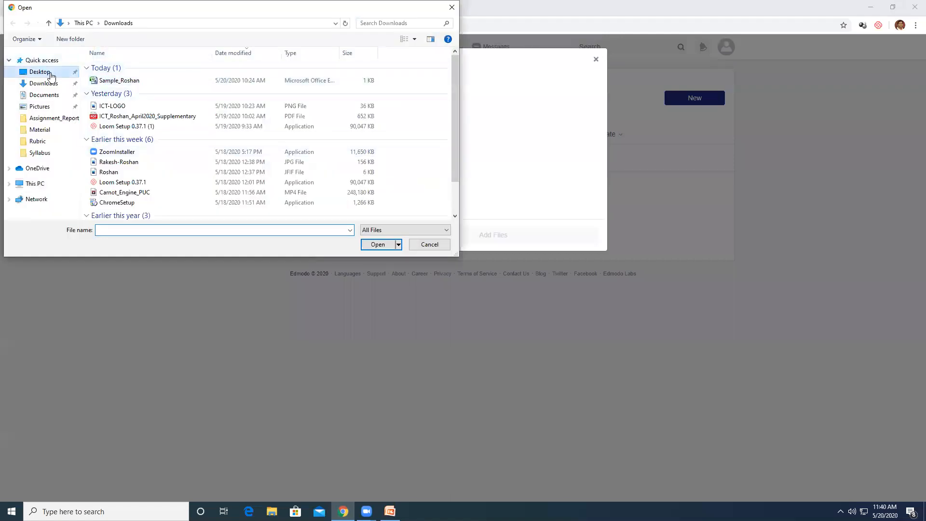
click(51, 74)
double_click(217, 80)
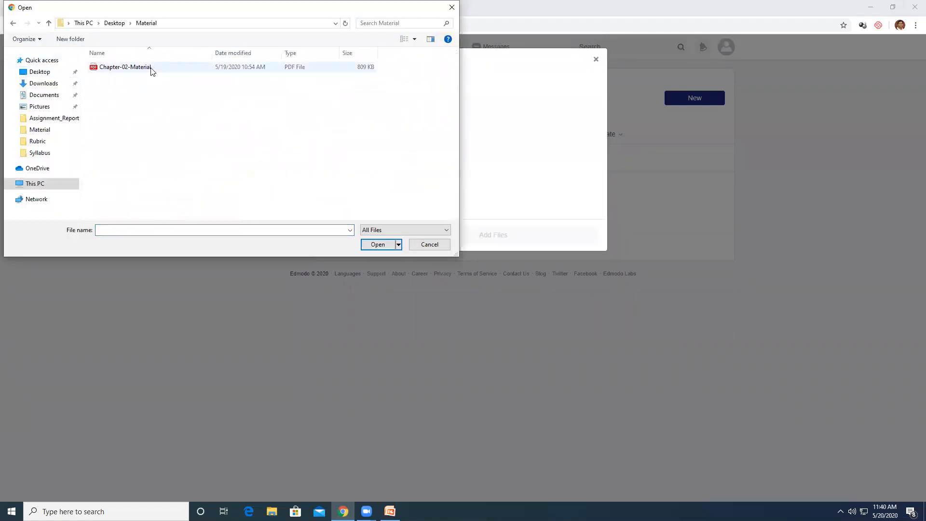
click(151, 68)
click(379, 244)
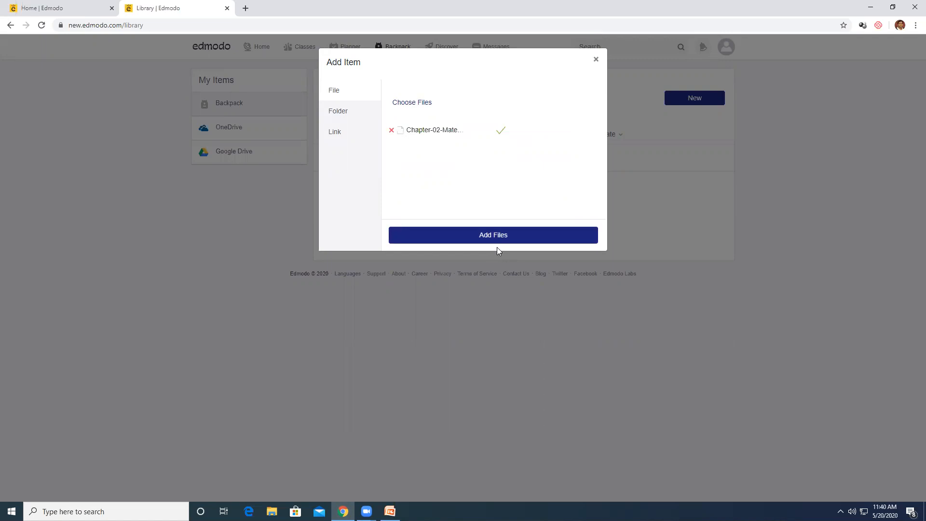
click(495, 236)
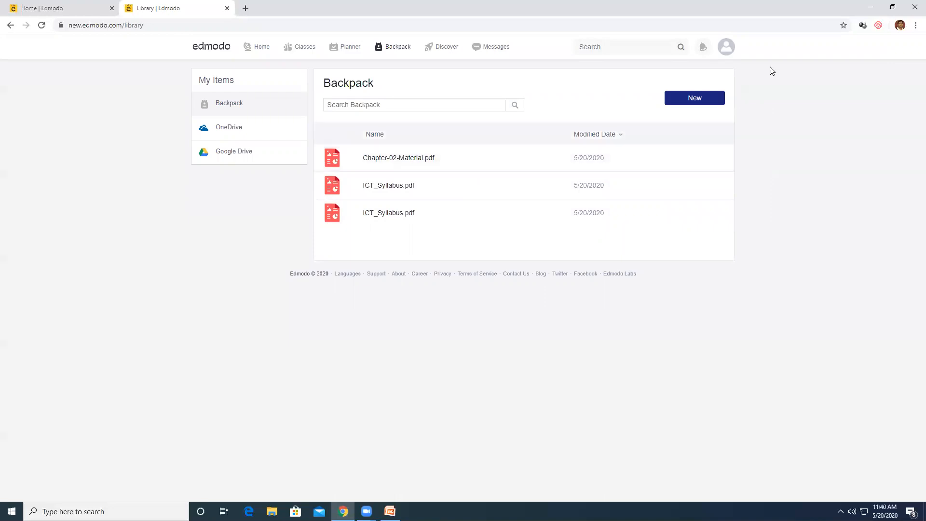
View the OneDrive and Google Drive connection pages, then return to the Backpack list
click(233, 129)
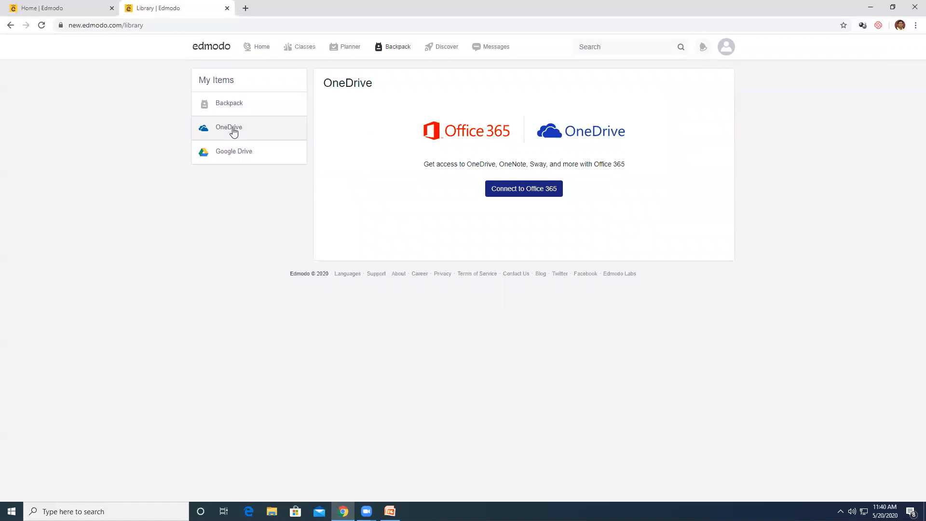
click(237, 155)
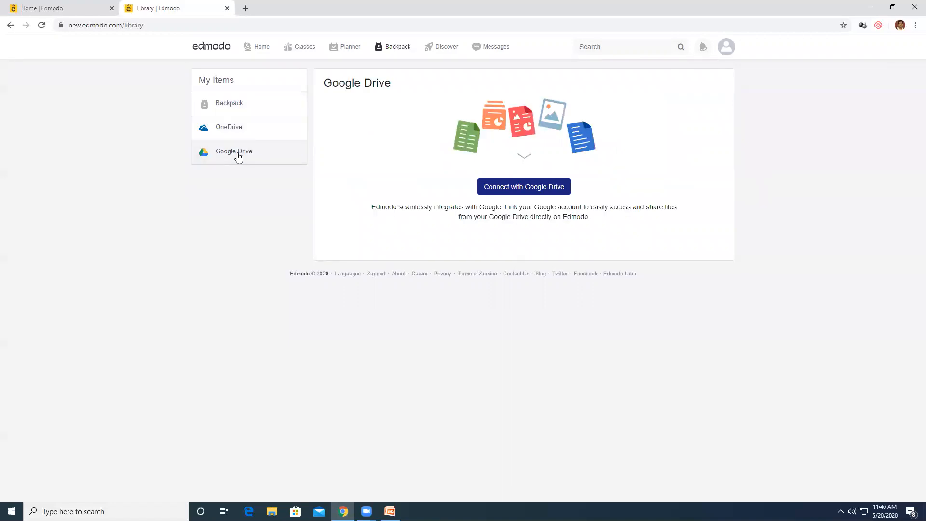
click(245, 114)
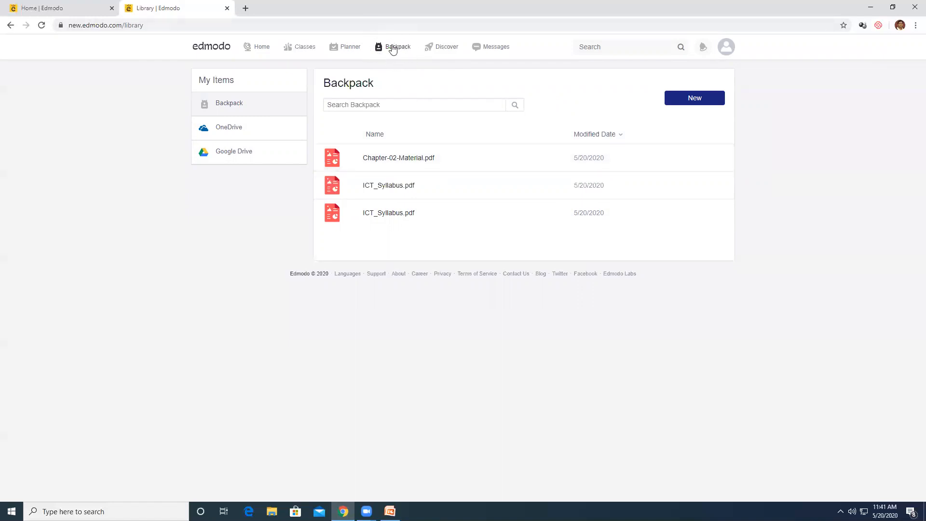
Log out of the teacher account and go to the Edmodo login page
click(726, 52)
click(691, 158)
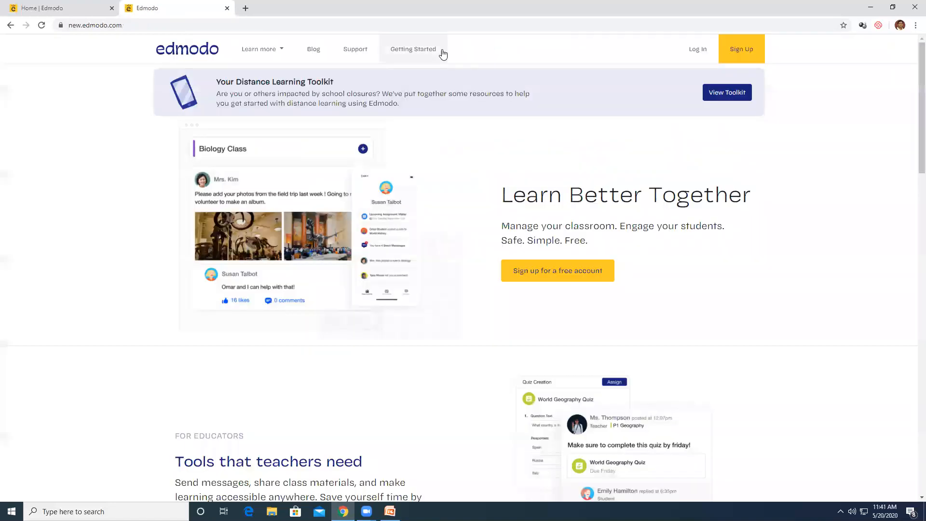
click(698, 52)
Log in with the suggested saved teacher e-mail address and the account password
text(ro)
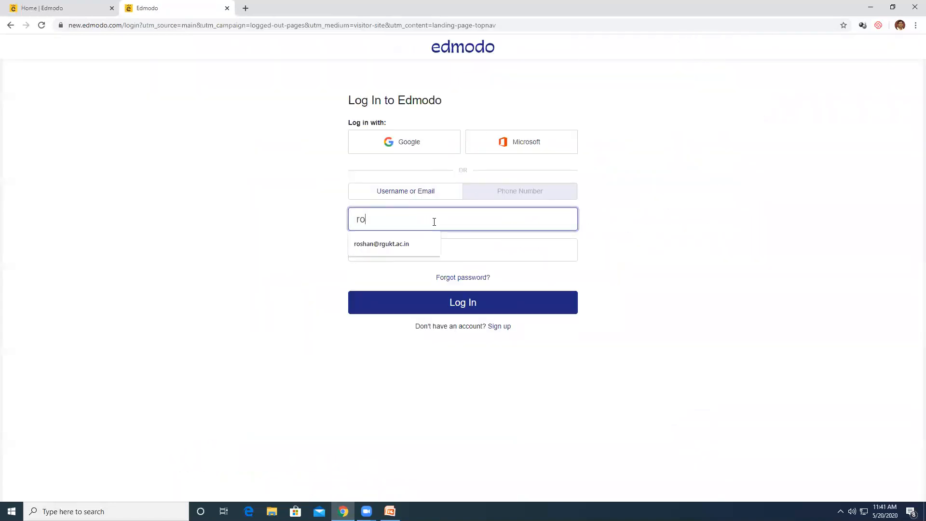
key(Down)
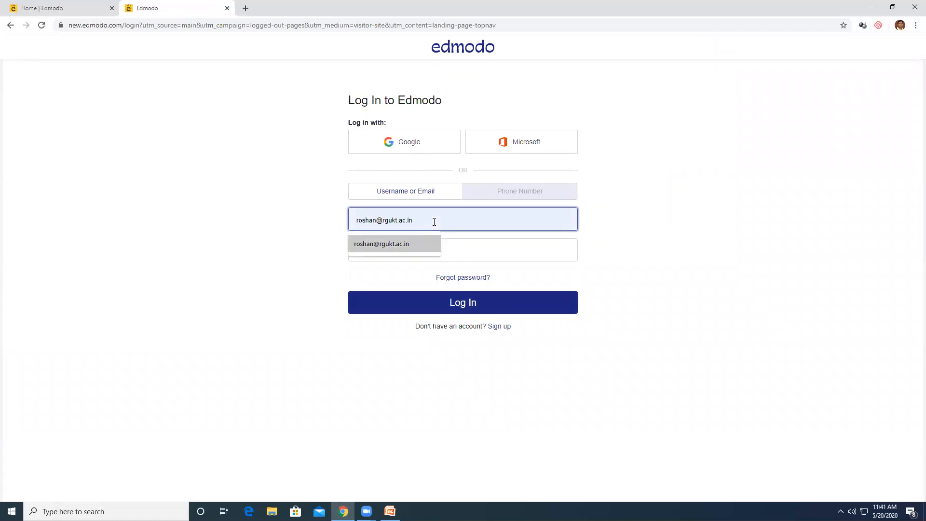
click(423, 242)
click(416, 250)
text(••)
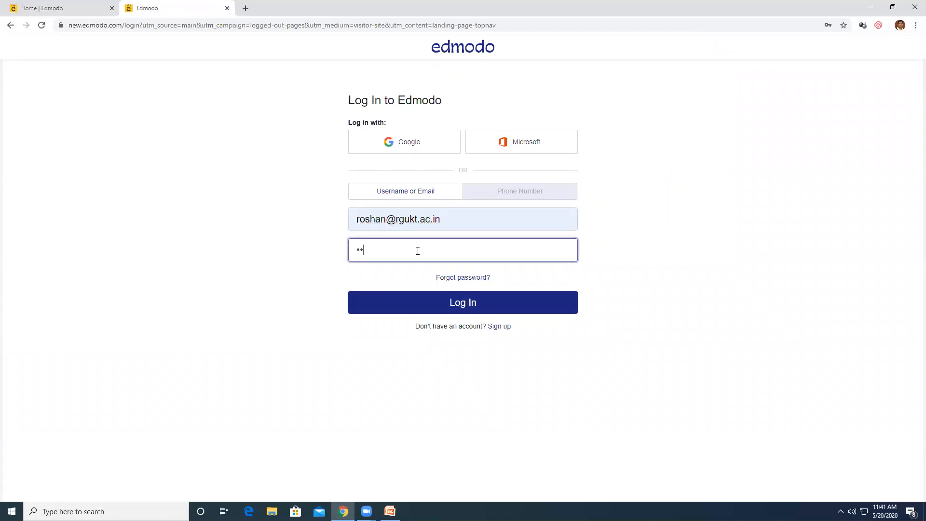
key(BackSpace)
text(•••)
key(Return)
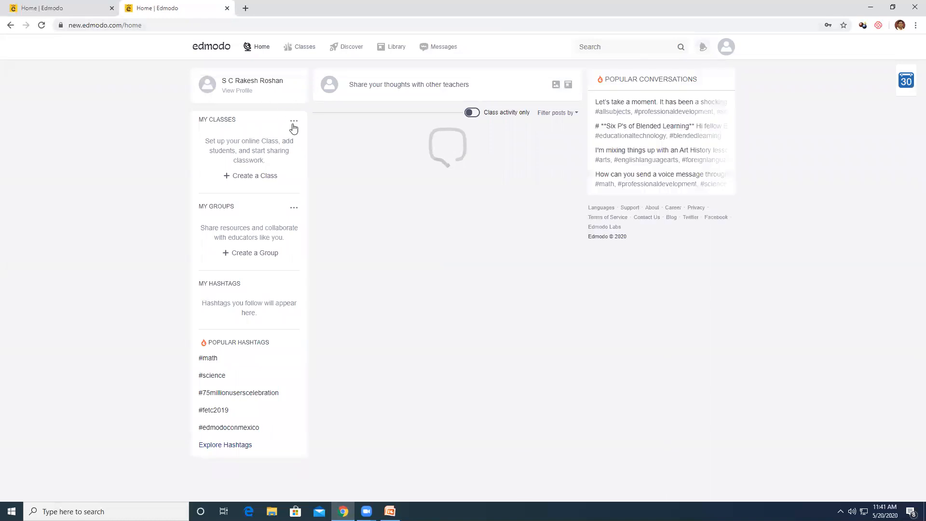
Open Edmodo Demo Class and review the ICT Tools Quiz submission scores
click(242, 153)
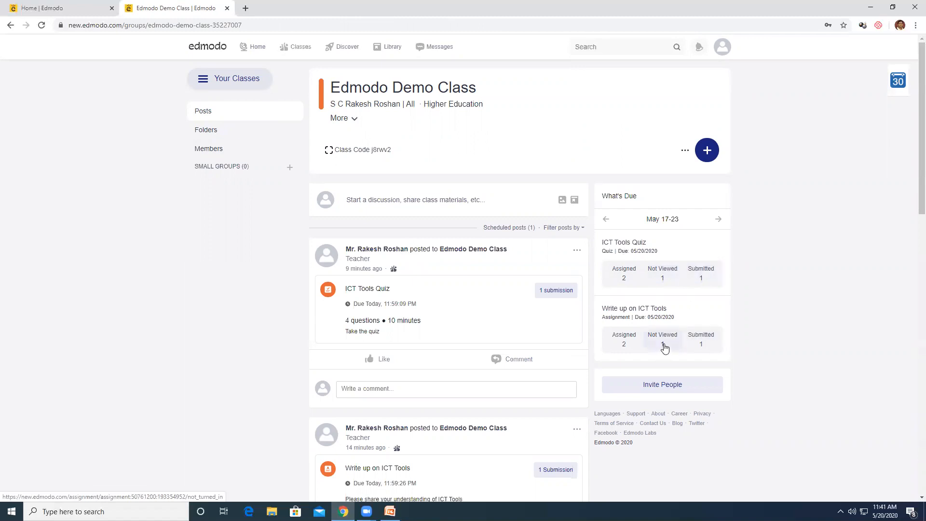
scroll(680, 174, down, 3)
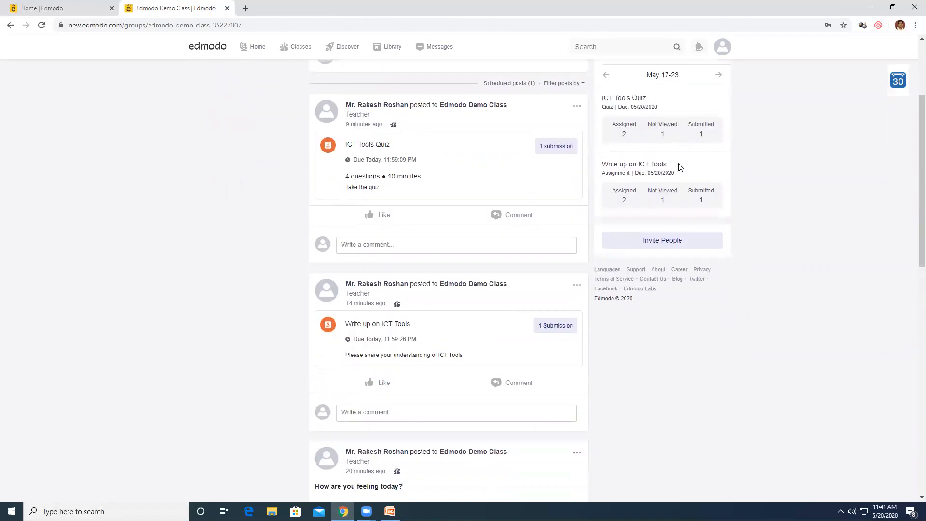
scroll(681, 167, down, 1)
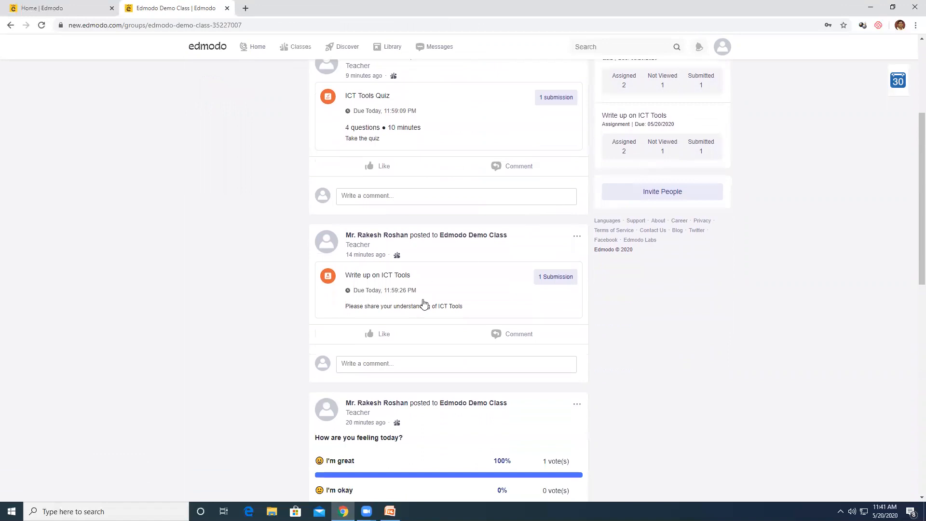
click(561, 99)
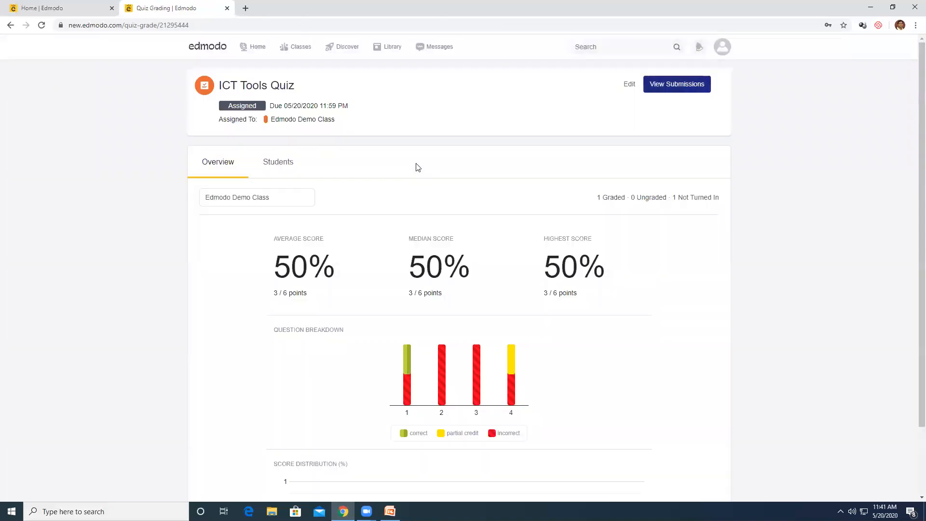
scroll(418, 168, down, 2)
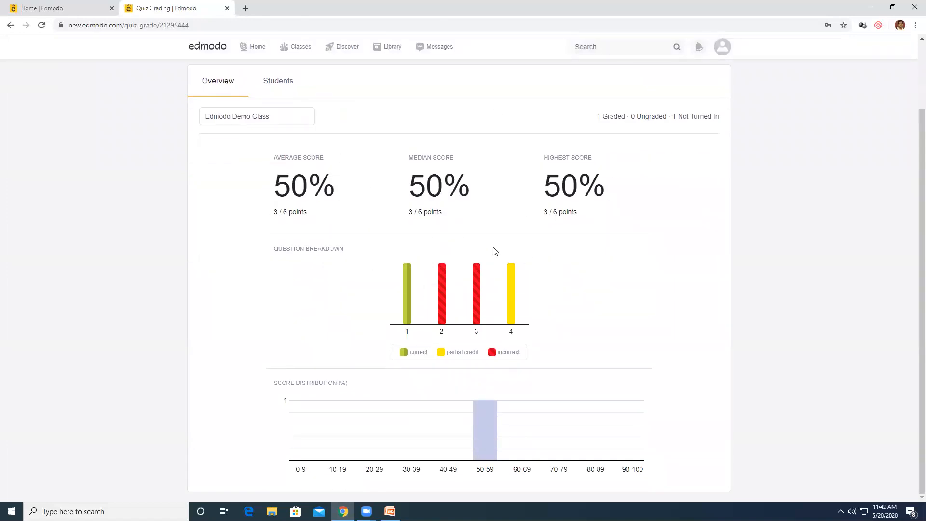
mouse_move(405, 324)
mouse_move(446, 326)
mouse_move(475, 325)
mouse_move(509, 326)
Return to the My Classes overview through Classes > Class Management
scroll(583, 294, up, 1)
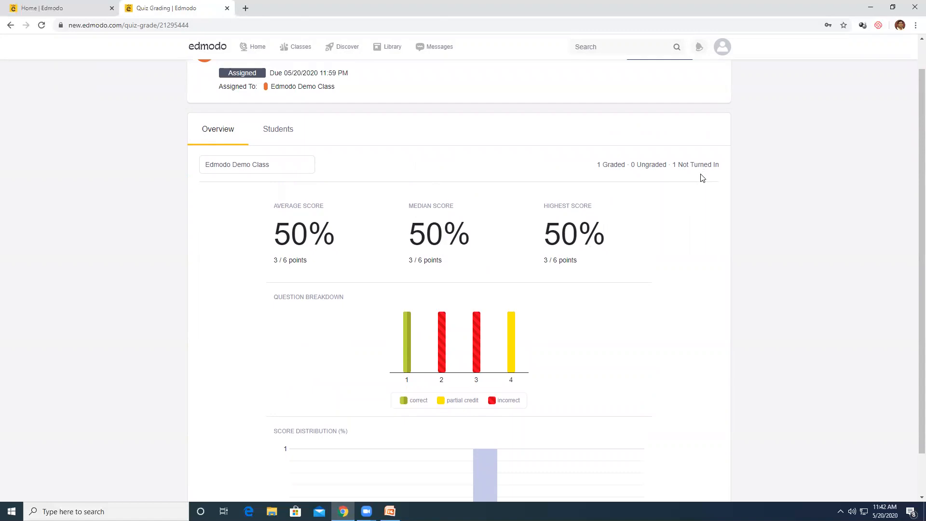
scroll(666, 159, up, 1)
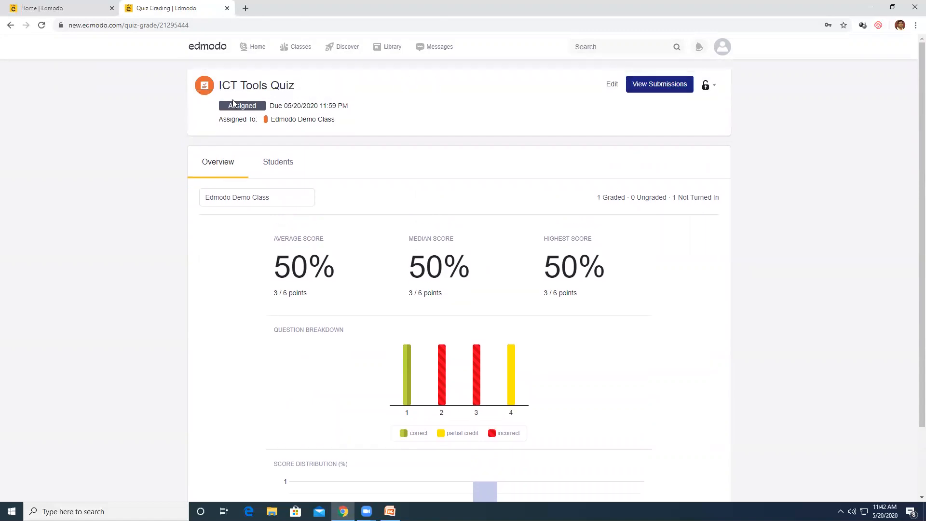
mouse_move(282, 47)
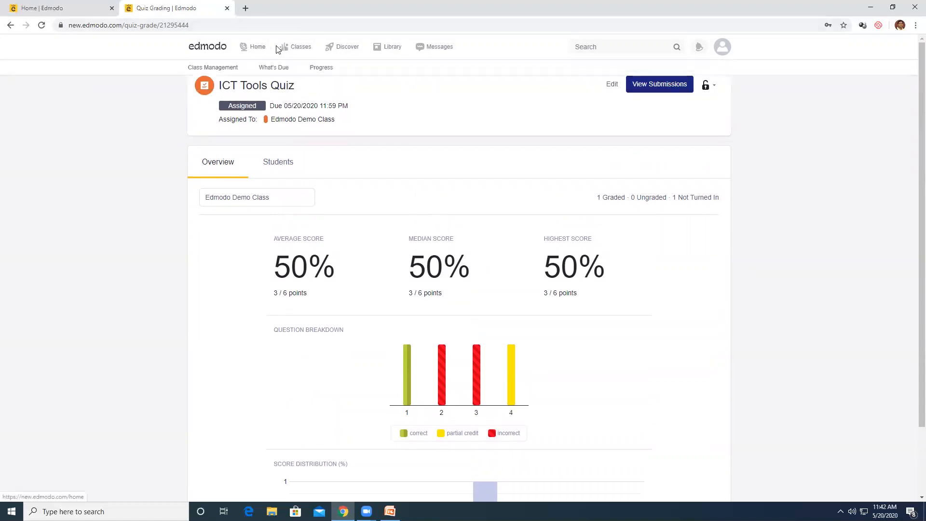
click(222, 71)
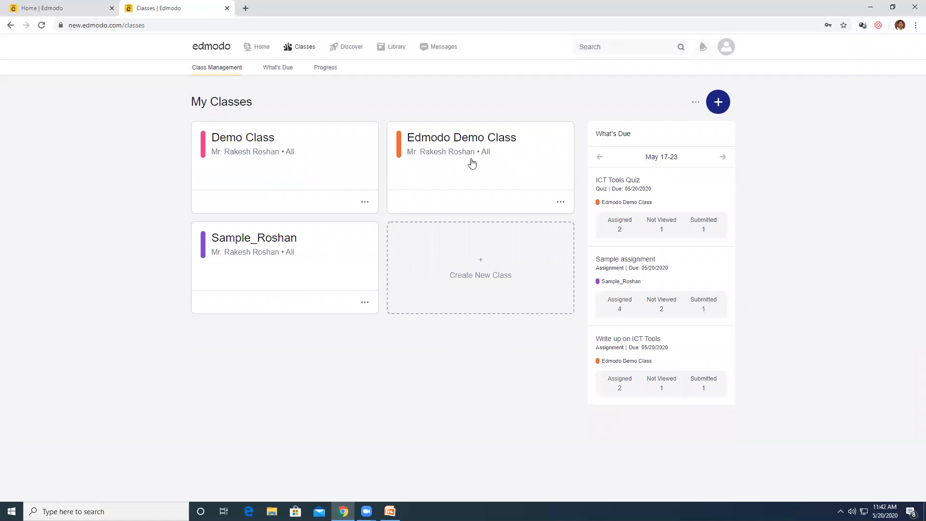
Open the student's Write up on ICT Tools submission in Edmodo Demo Class and its Word attachment
click(452, 141)
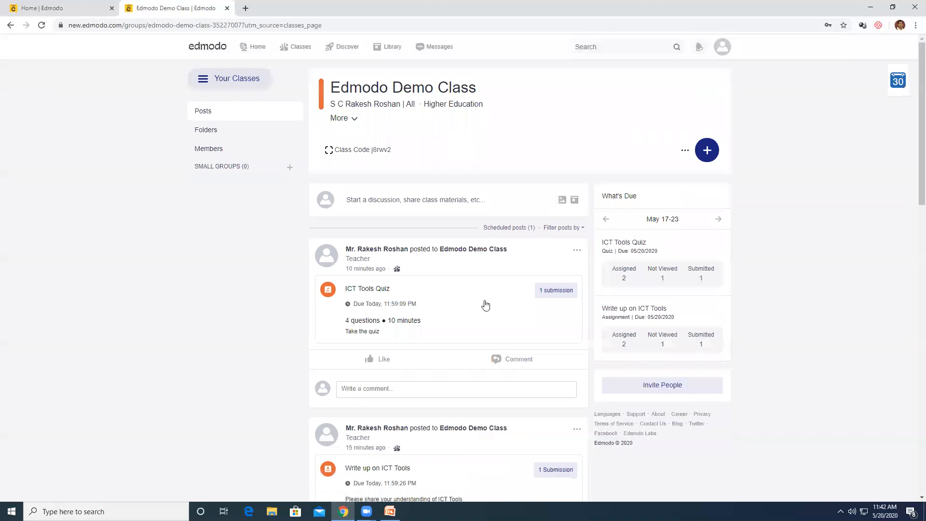
scroll(418, 316, down, 5)
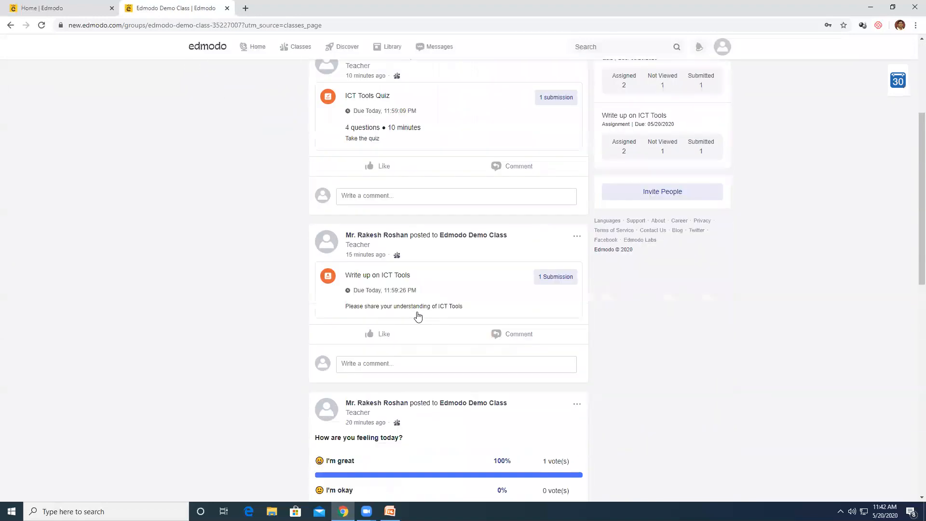
click(553, 278)
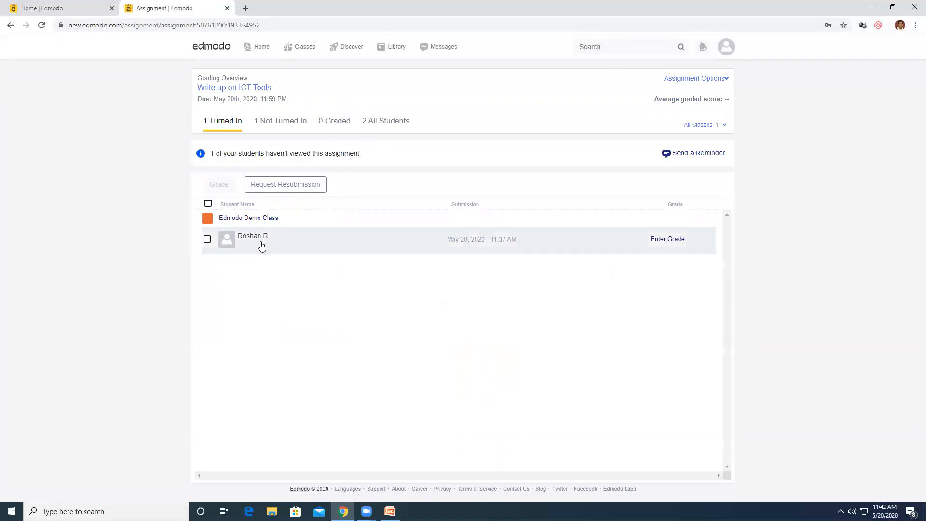
click(251, 240)
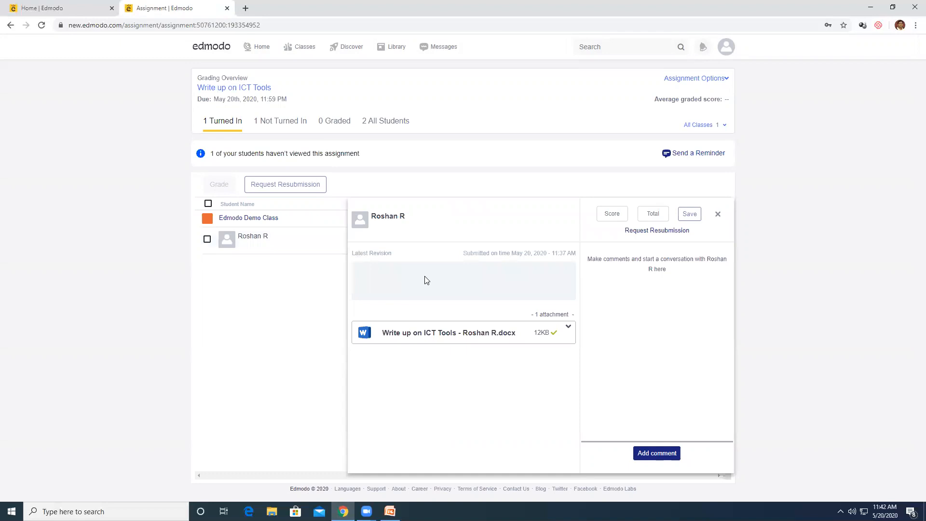
click(428, 334)
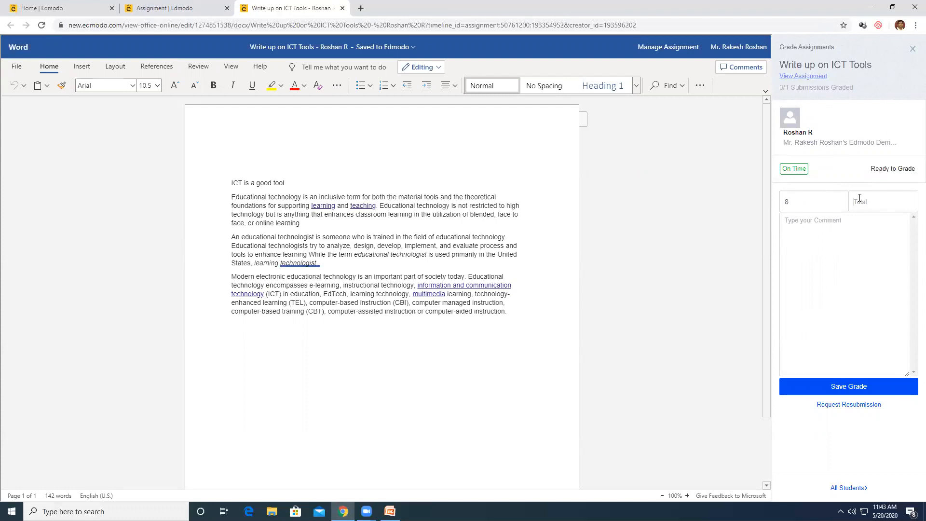
Save an 8/10 grade with comment 'Not Bad, Can make it better', then close Word Online
text(10)
click(835, 236)
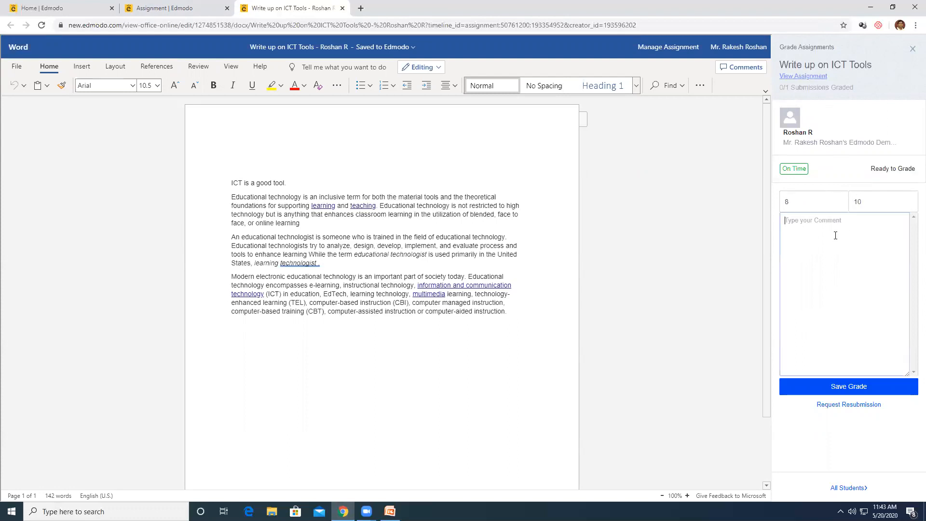
text(Not Bad, Can make it better)
click(857, 390)
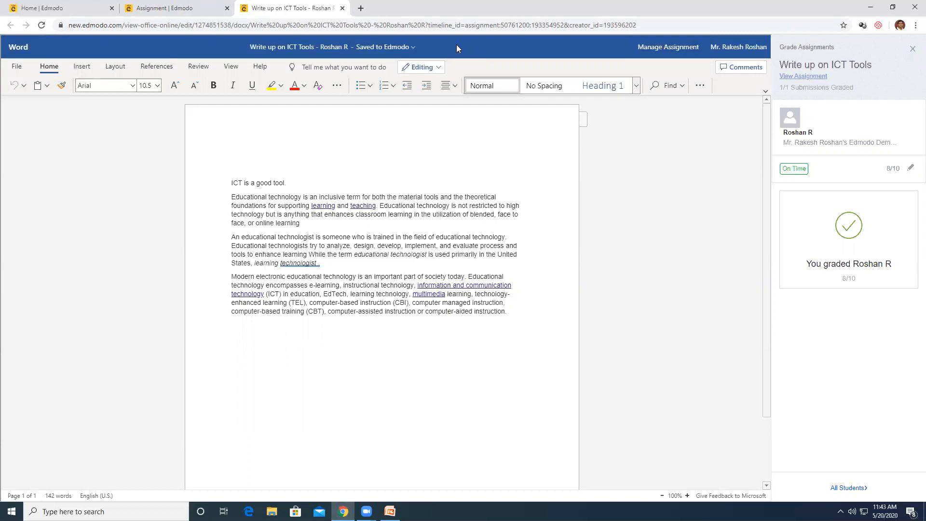
click(342, 8)
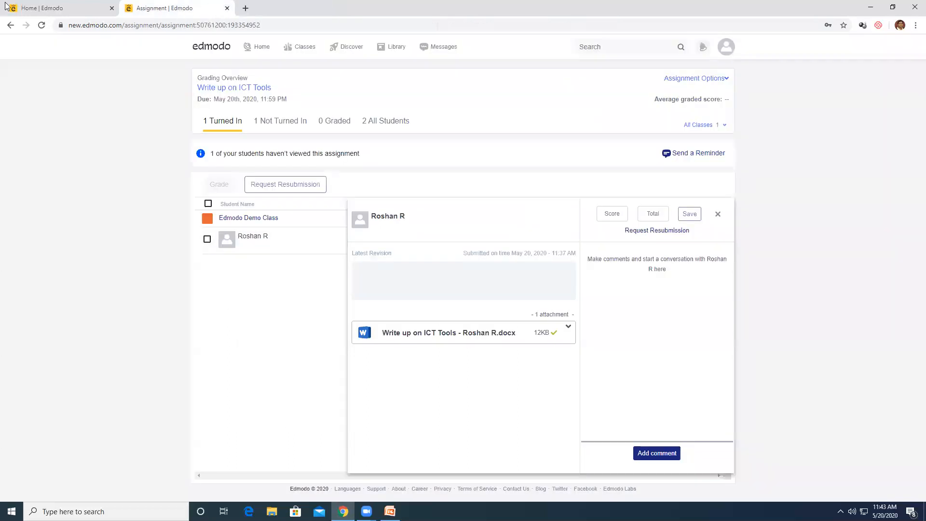
Open the Edmodo Demo Class progress and check the ICT Tools Quiz details
click(226, 8)
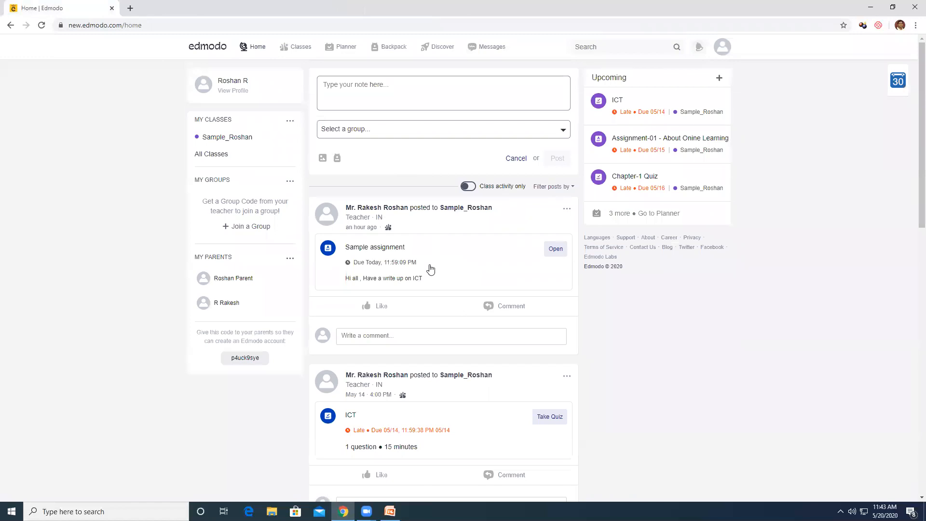
mouse_move(307, 54)
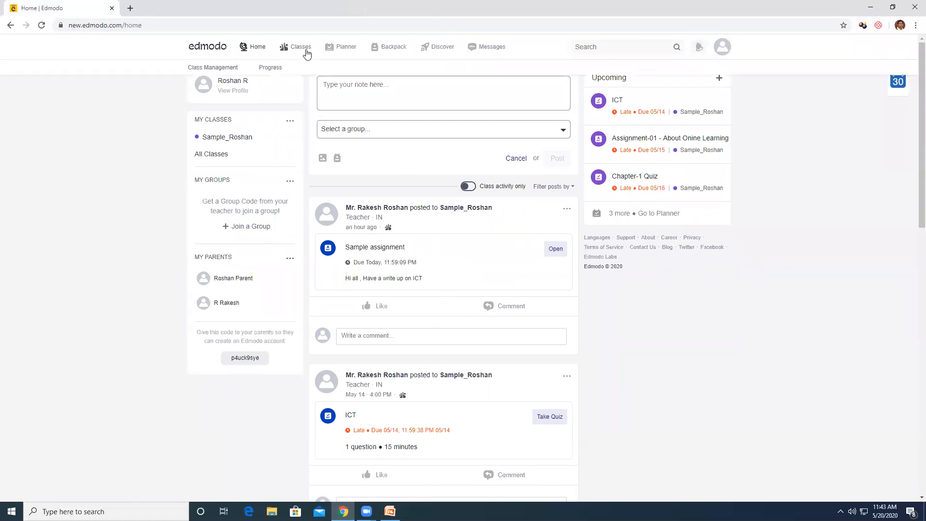
click(271, 71)
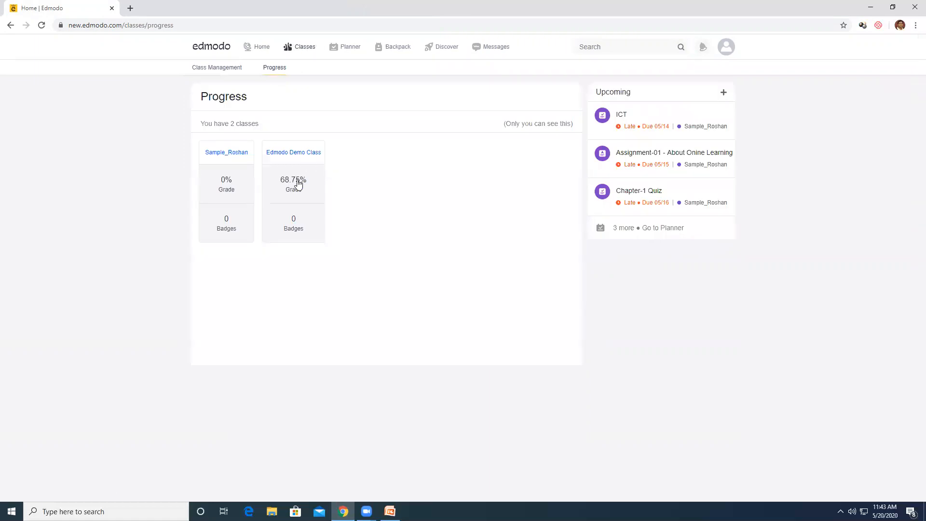
click(294, 182)
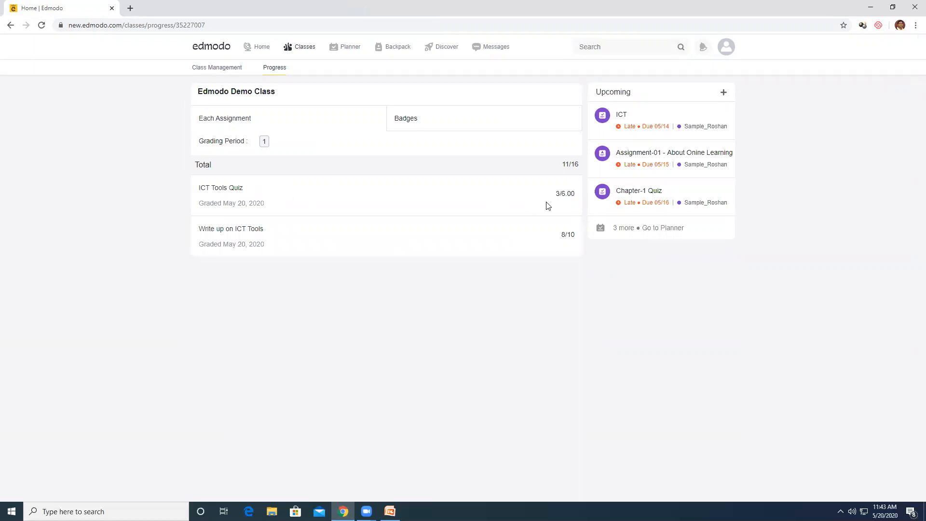
click(223, 188)
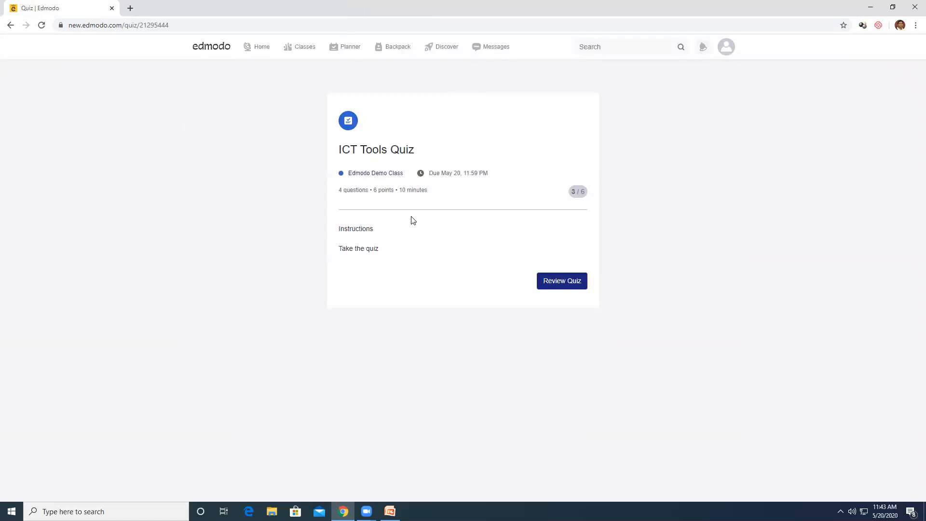
Recheck the class scores, including 8/10 for the write-up, and view the earned Badges
click(372, 174)
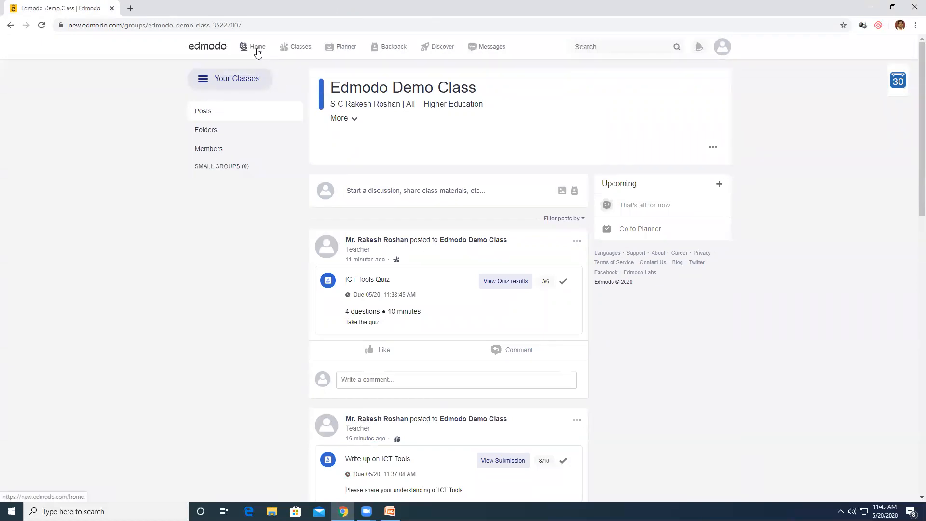
mouse_move(283, 50)
click(275, 69)
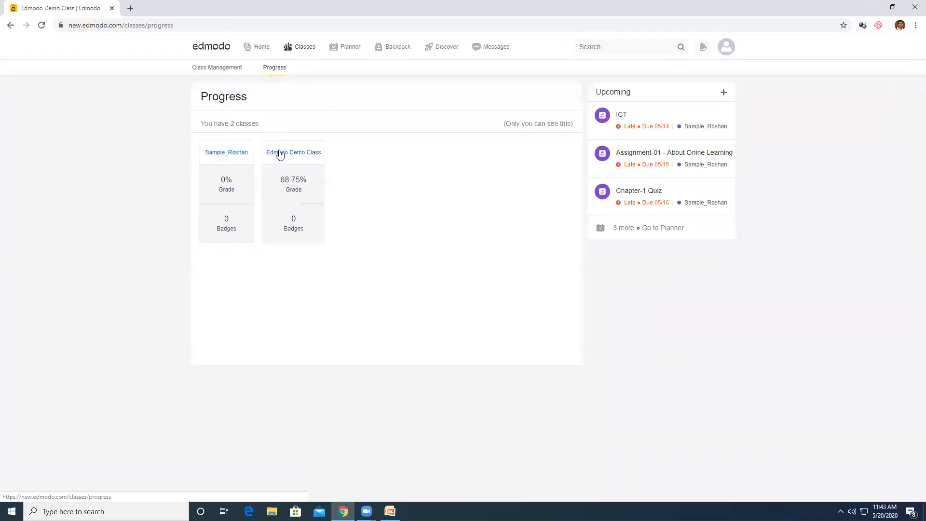
click(294, 188)
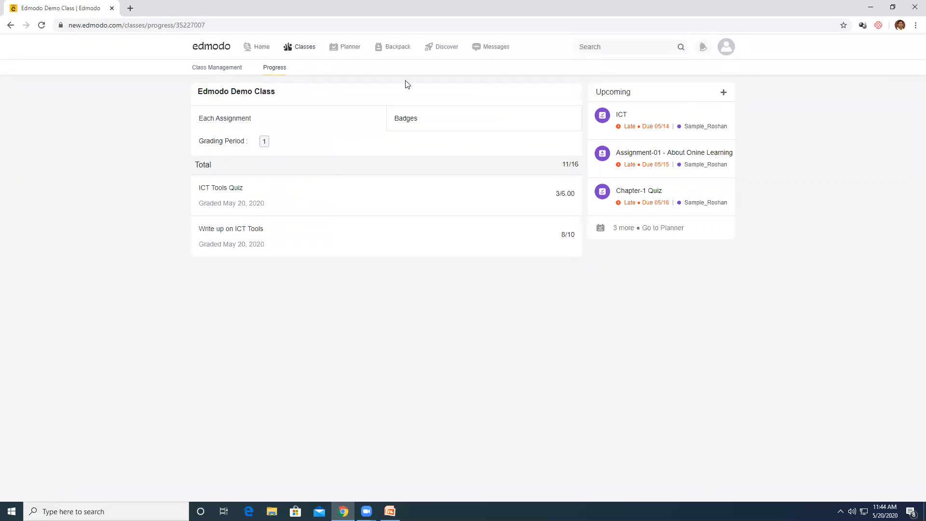
click(407, 123)
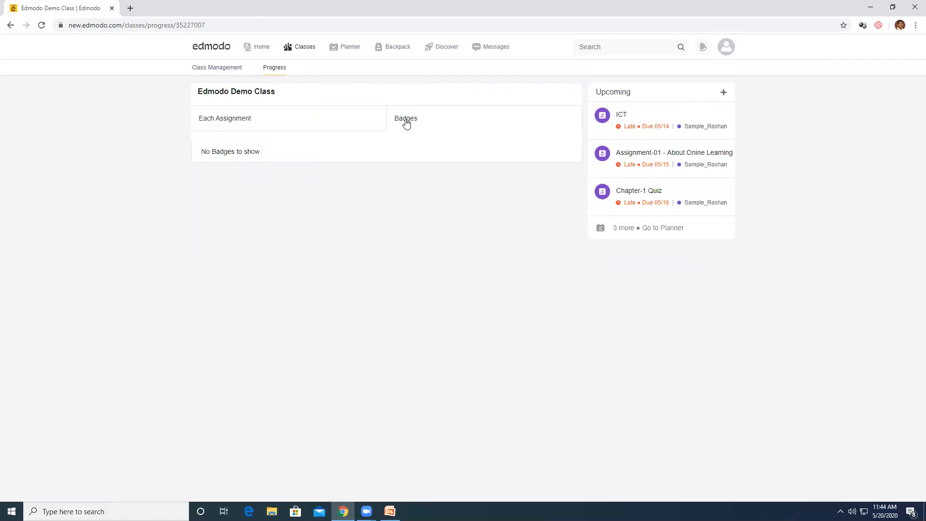
click(228, 121)
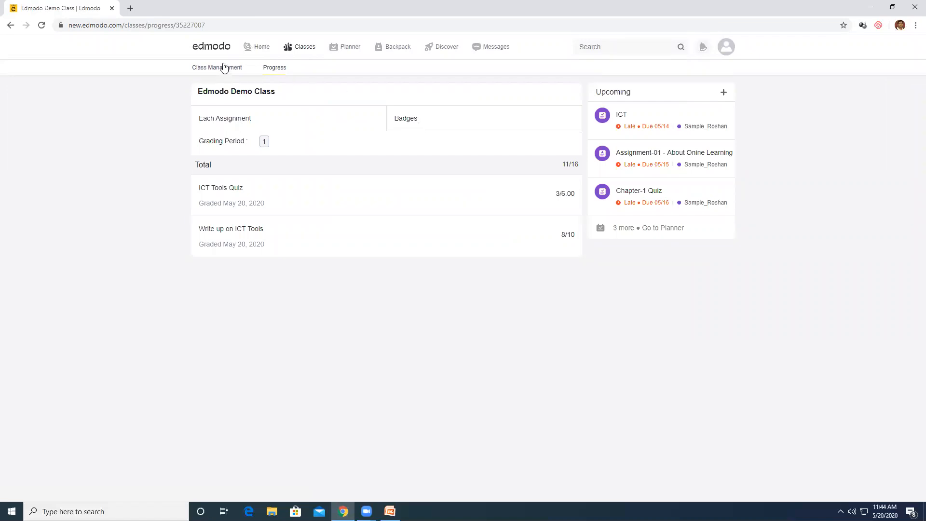
Log out of the student account from the avatar menu
click(304, 48)
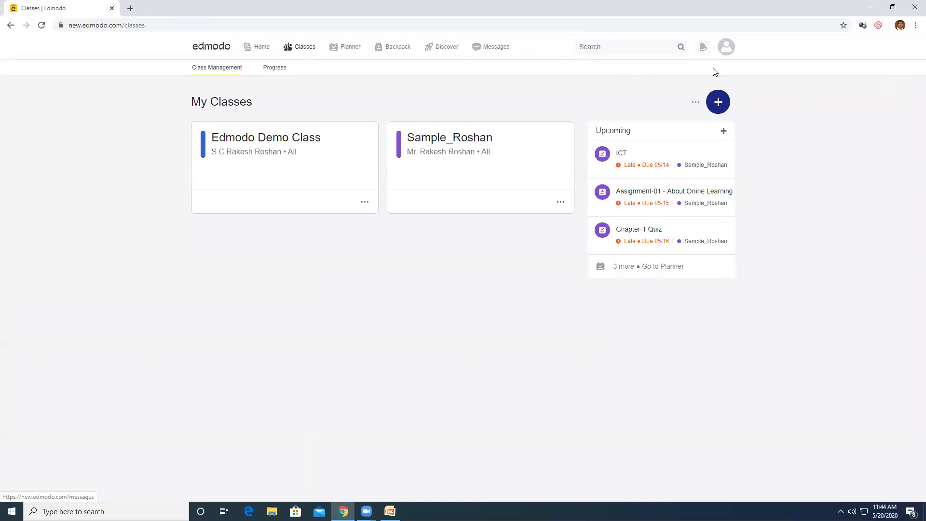
click(727, 52)
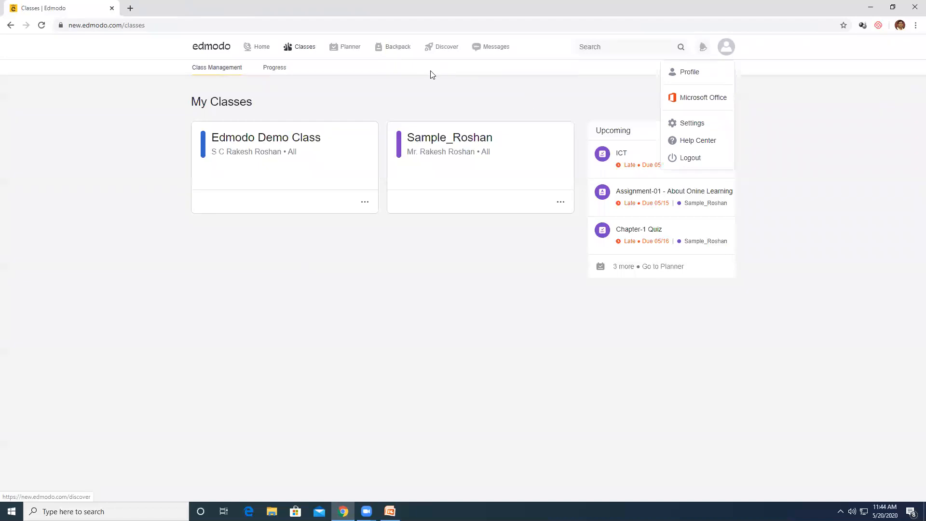
click(211, 49)
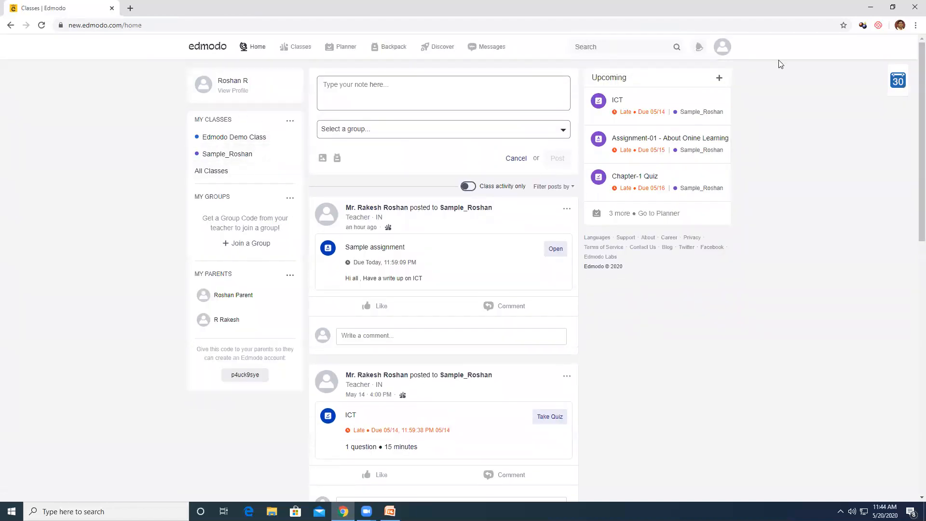
click(722, 52)
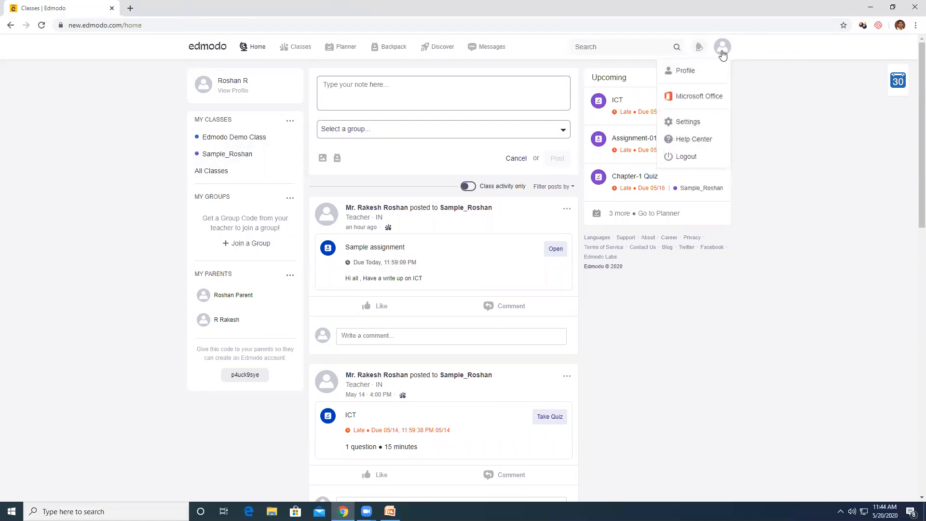
click(692, 160)
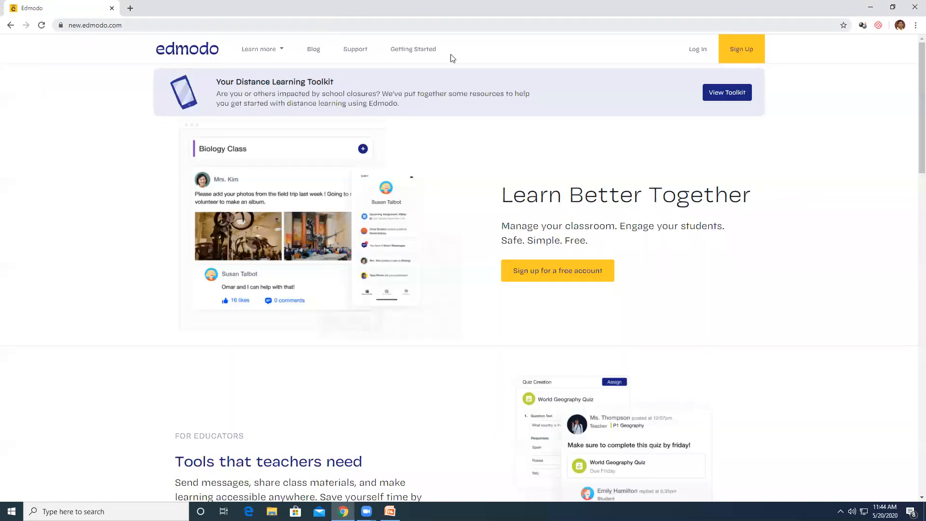
Sign in to Edmodo with the teacher's e-mail and password
click(700, 51)
click(400, 218)
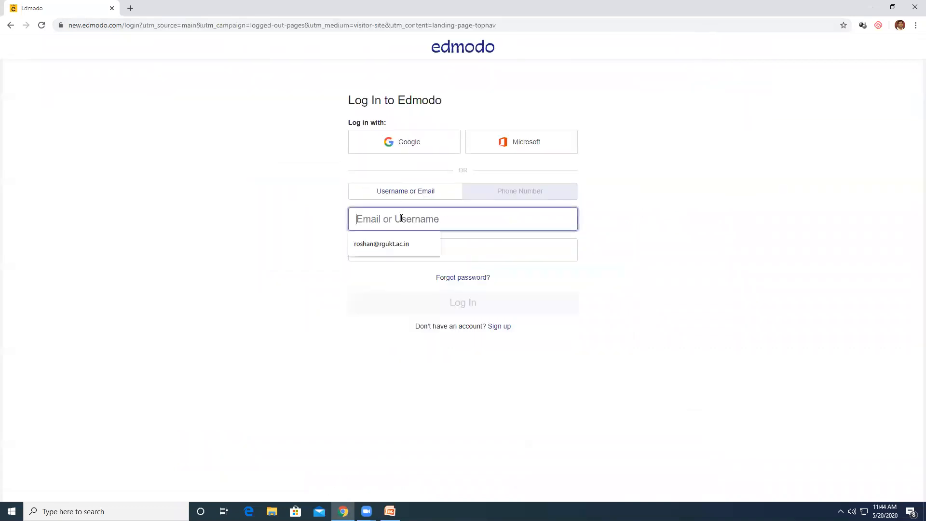
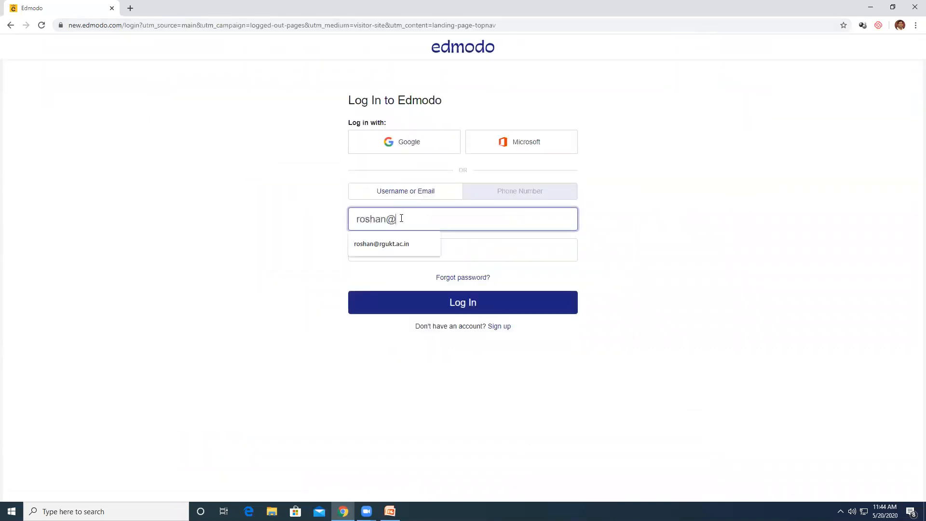
key(Tab)
text(•••)
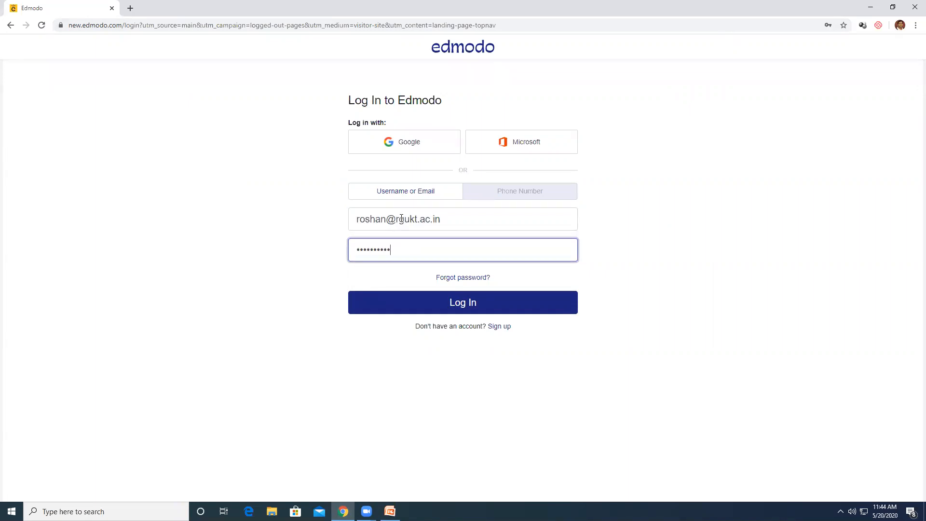
key(Return)
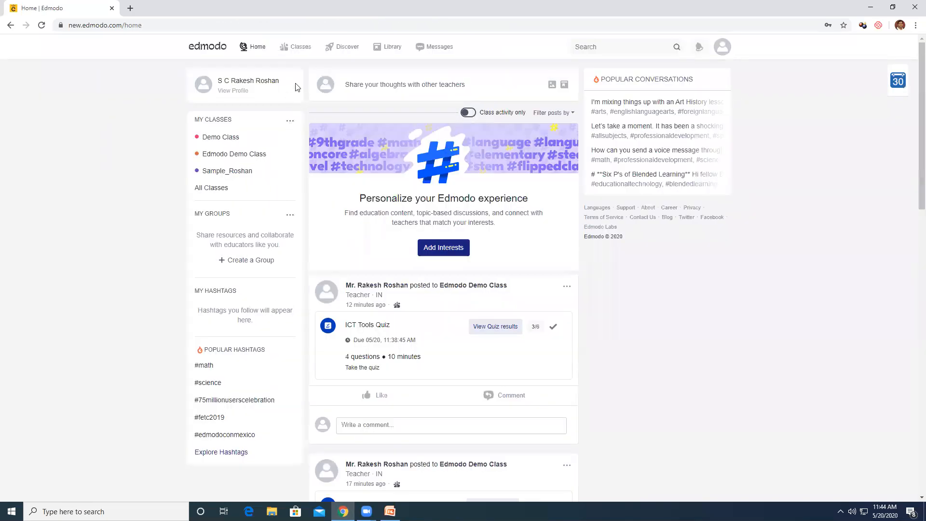
Browse the class gradebook and the Edmodo Demo Class quiz submission results
click(300, 51)
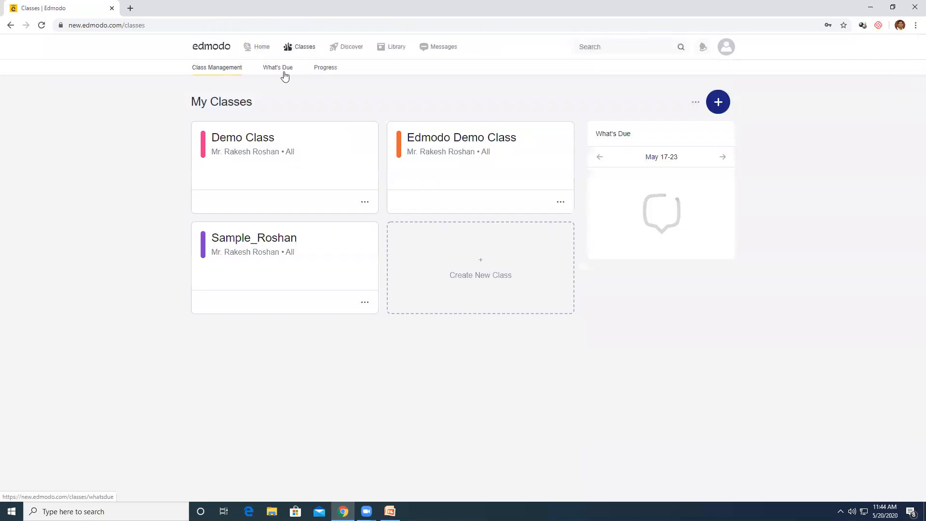
click(321, 69)
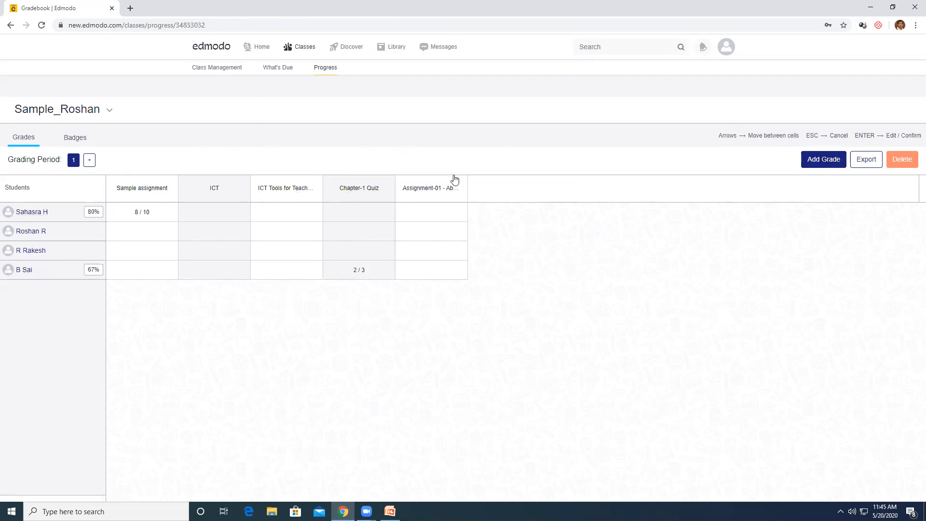
click(213, 68)
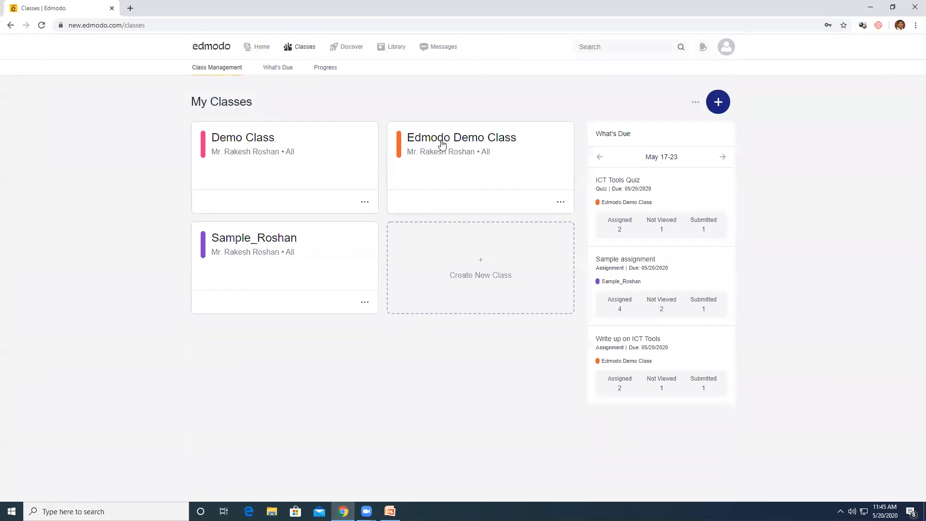
click(435, 145)
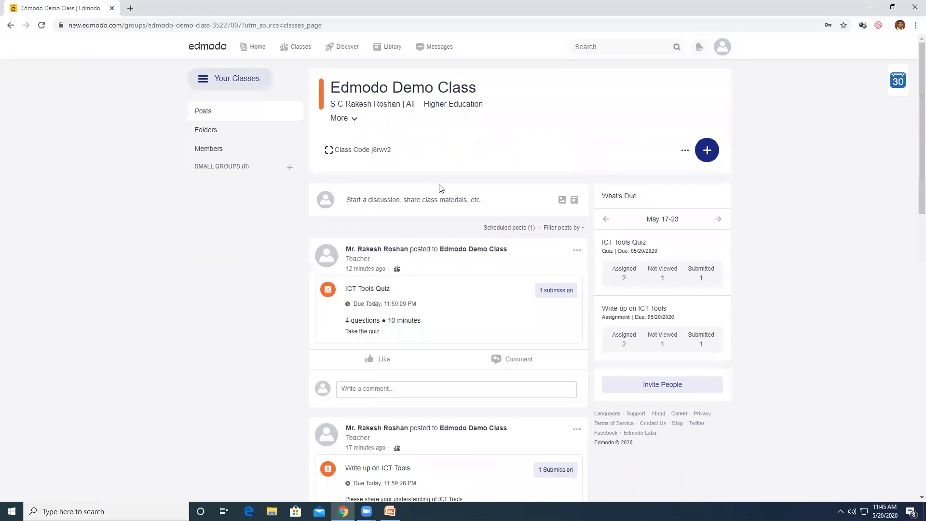
click(555, 291)
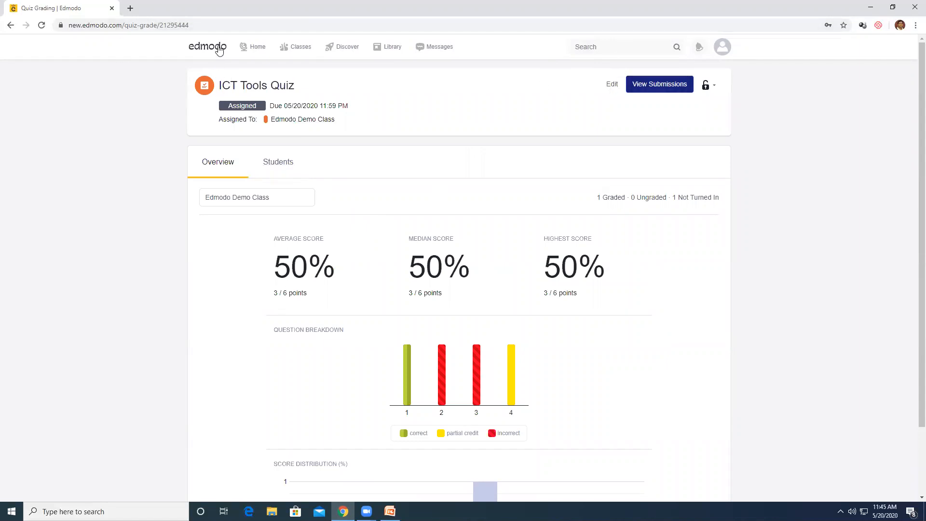
click(255, 46)
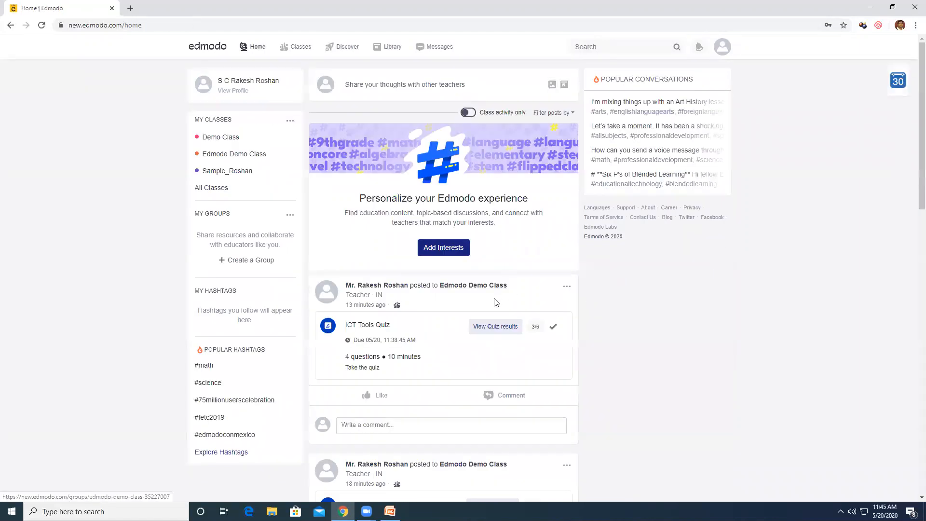
Switch the Progress gradebook to Edmodo Demo Class and export its grades as a spreadsheet
mouse_move(292, 54)
click(319, 68)
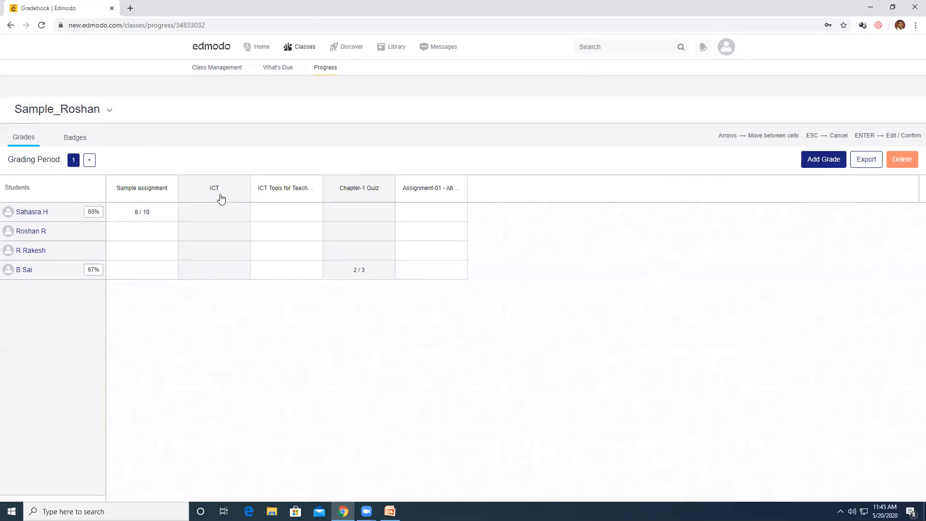
click(95, 115)
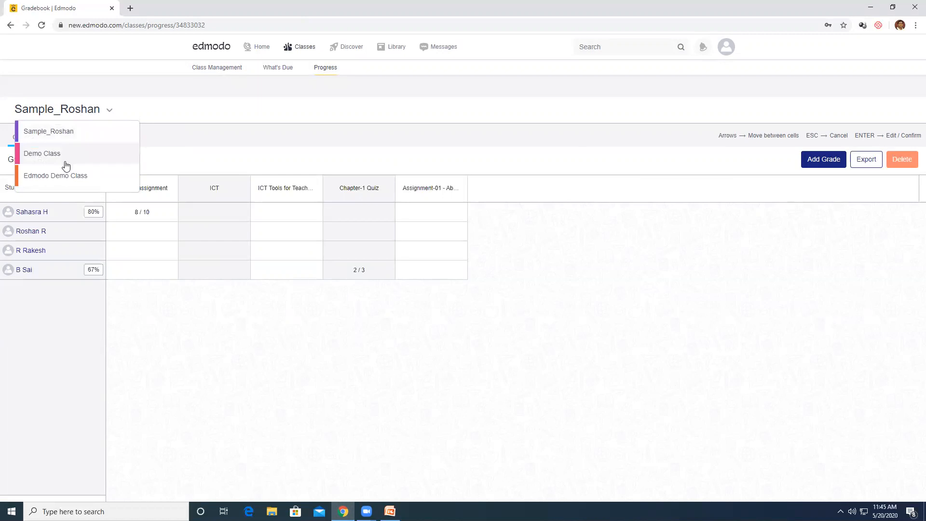
click(67, 179)
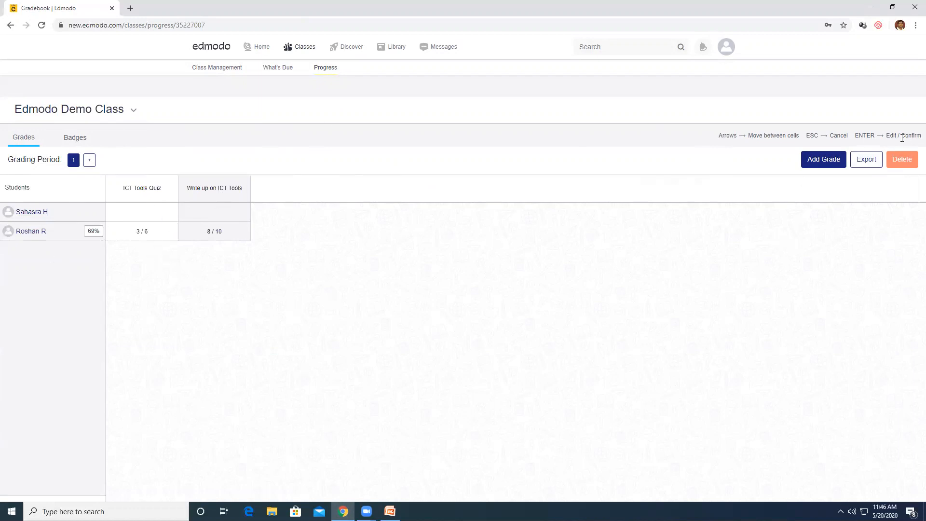
click(868, 160)
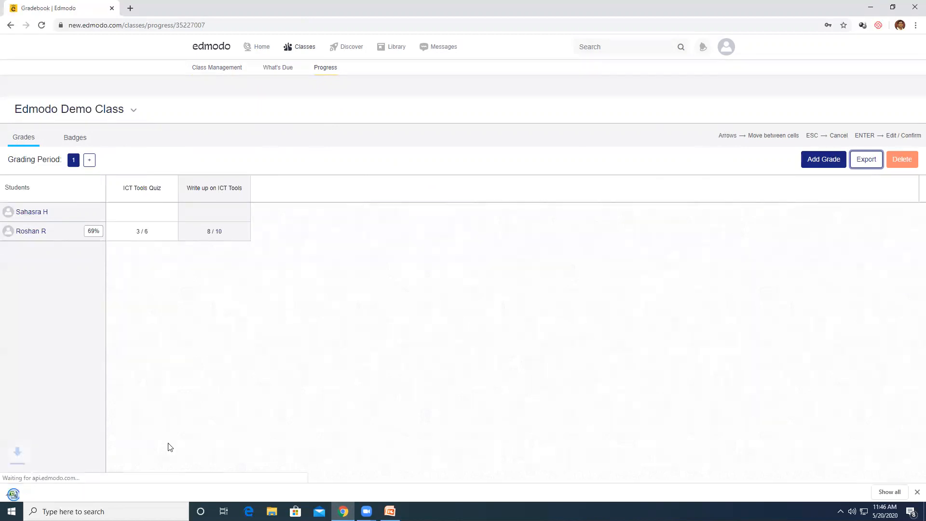
Open the exported grades in Excel showing a total of 11, close it, and view the class Badges
click(68, 493)
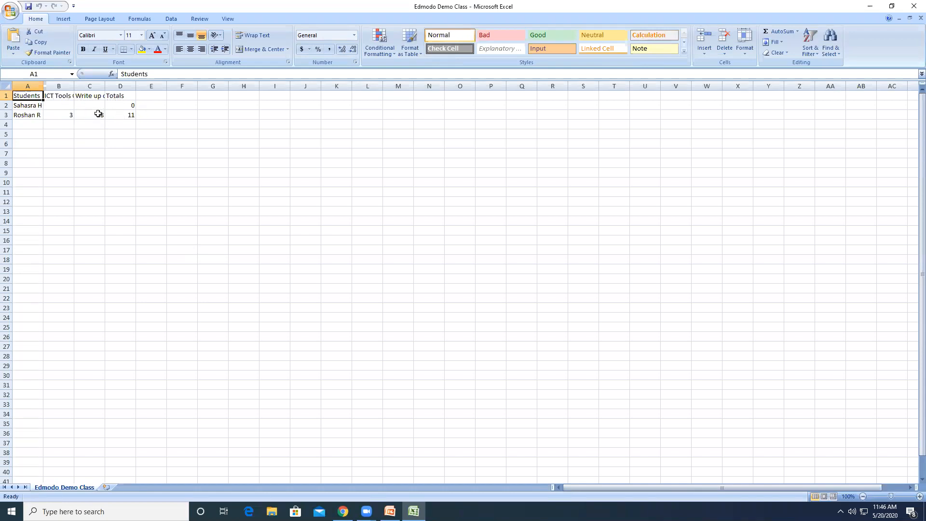
click(914, 5)
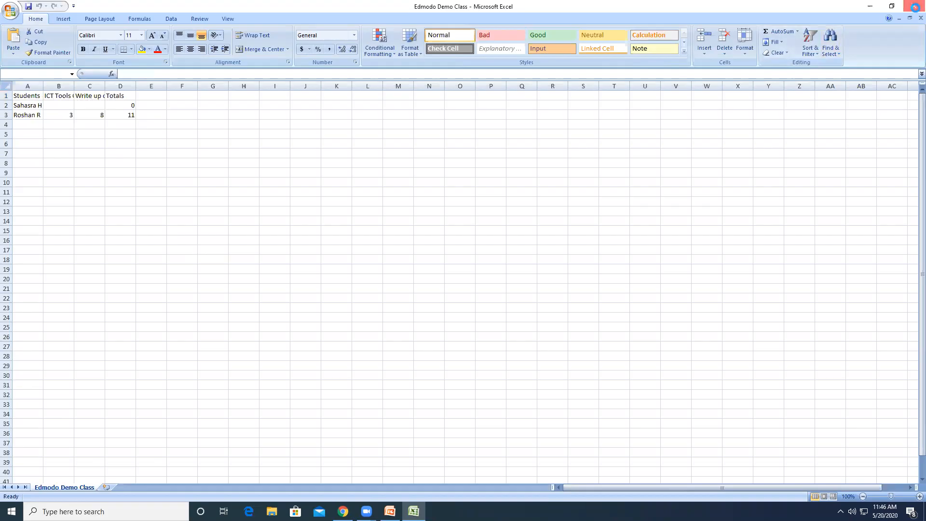
click(75, 138)
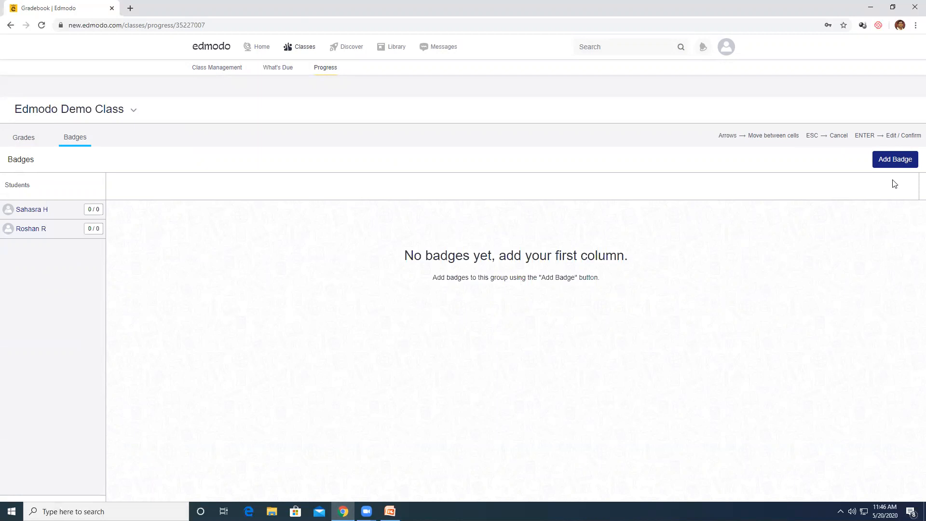
Add the Star Performer badge to the class and award it to the second student
click(895, 159)
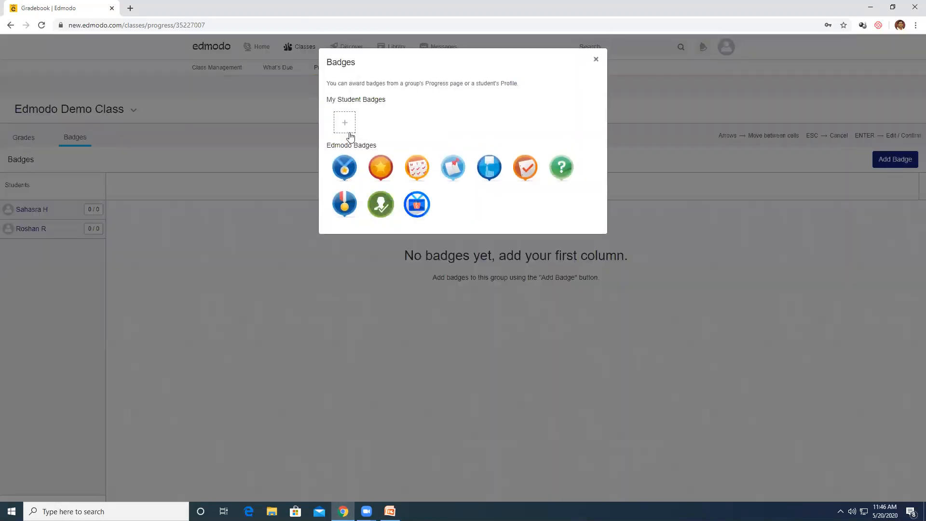
click(381, 173)
click(549, 249)
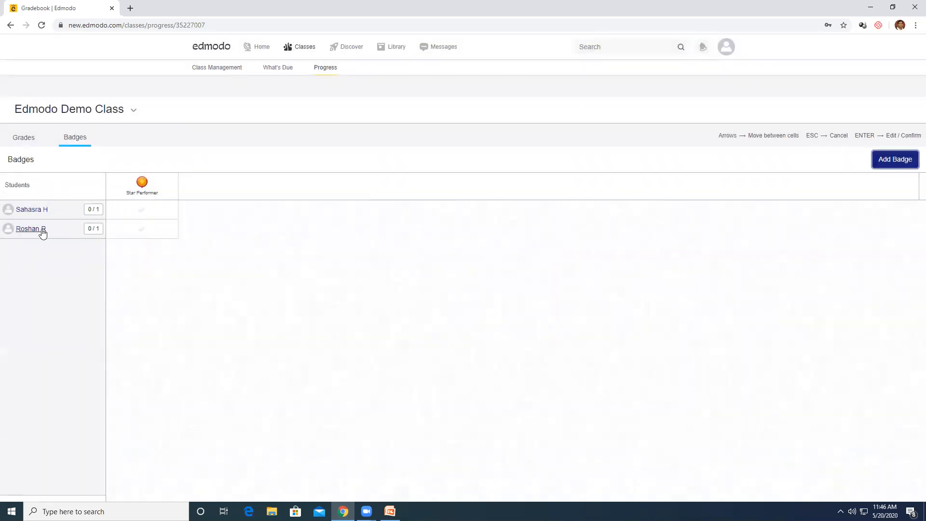
click(140, 231)
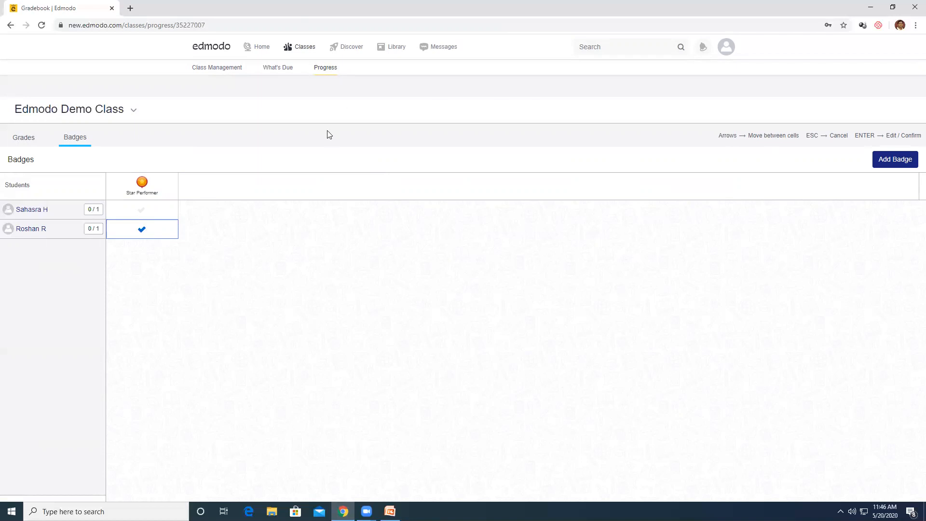
click(890, 159)
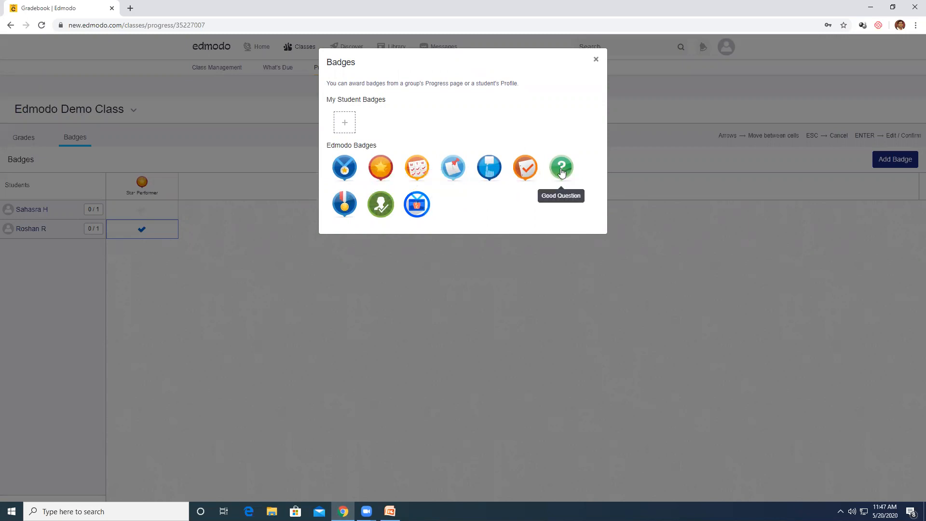
click(596, 59)
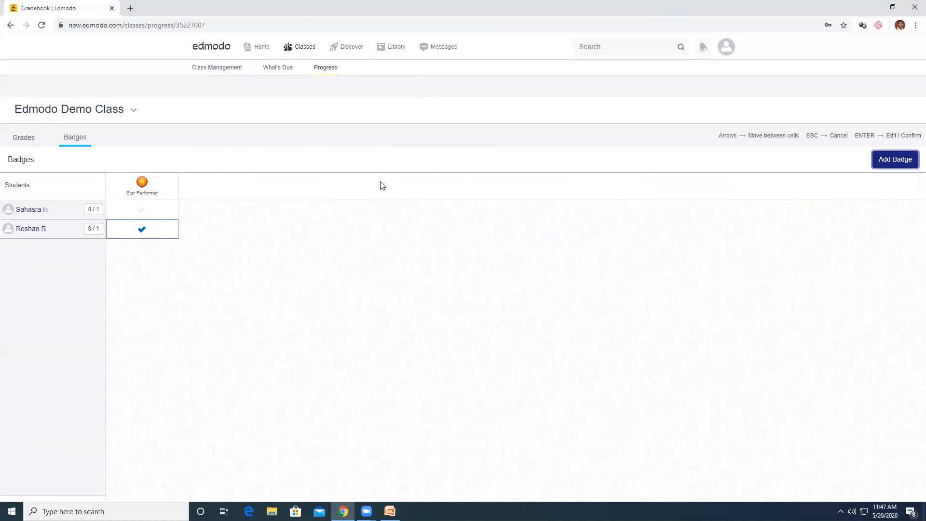
click(260, 47)
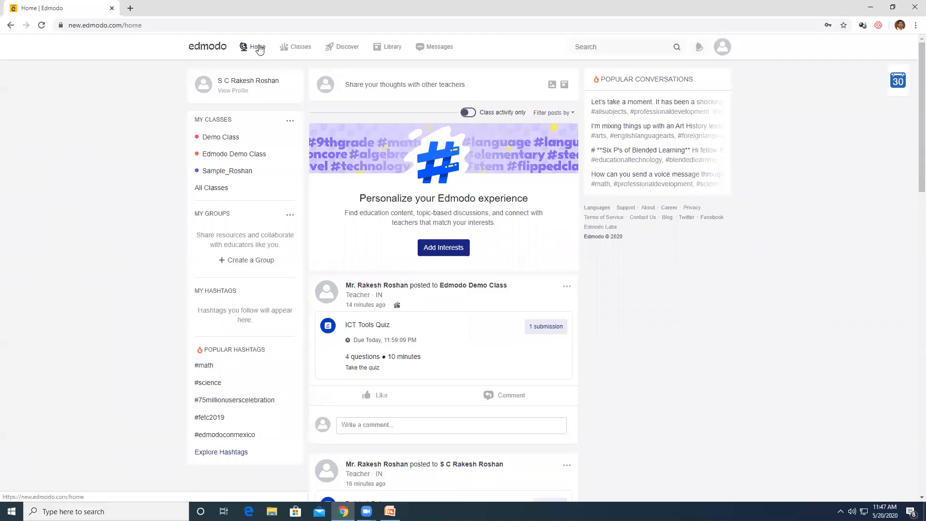
Browse the Distance Learning collection's videos in Discover, then open the Library
mouse_move(301, 52)
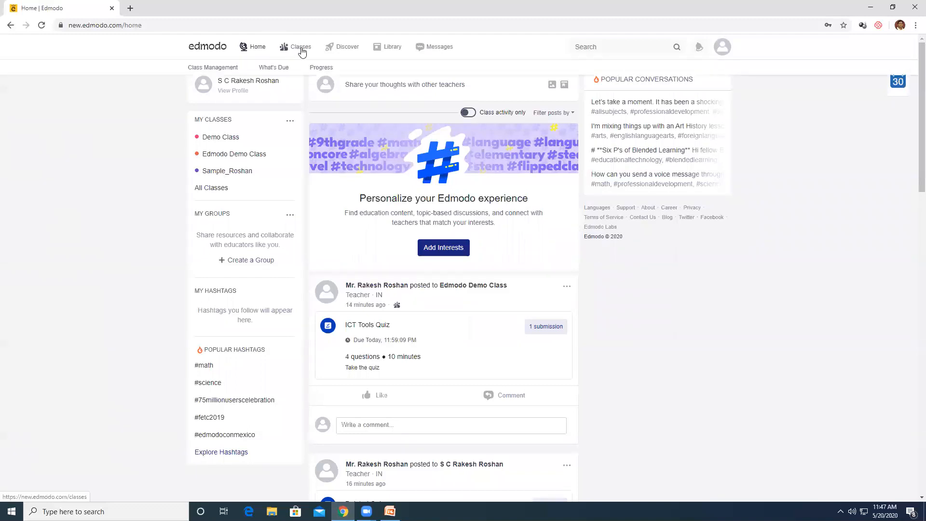
click(352, 51)
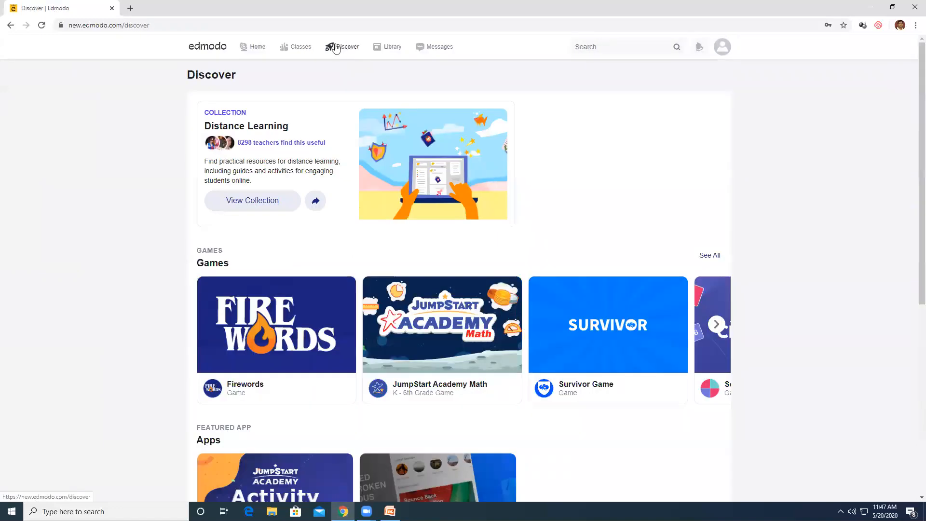
mouse_move(437, 316)
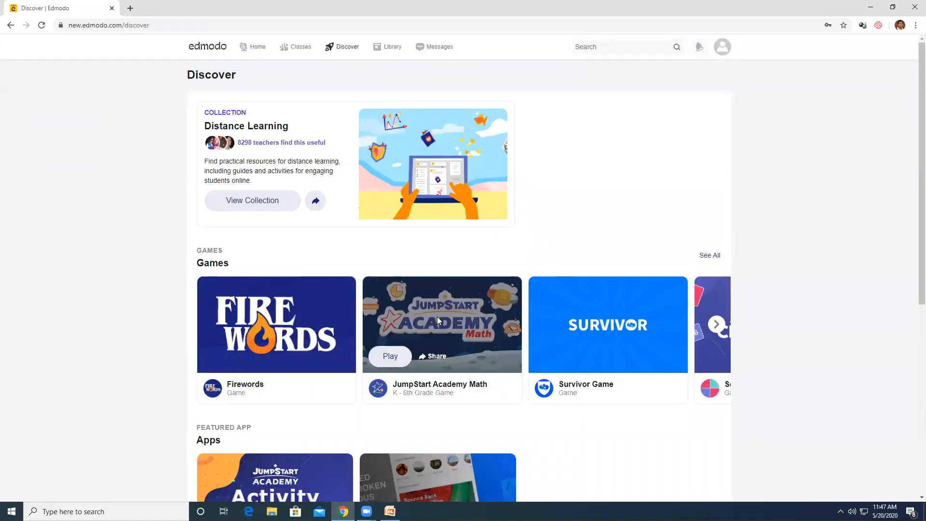
scroll(431, 314, down, 2)
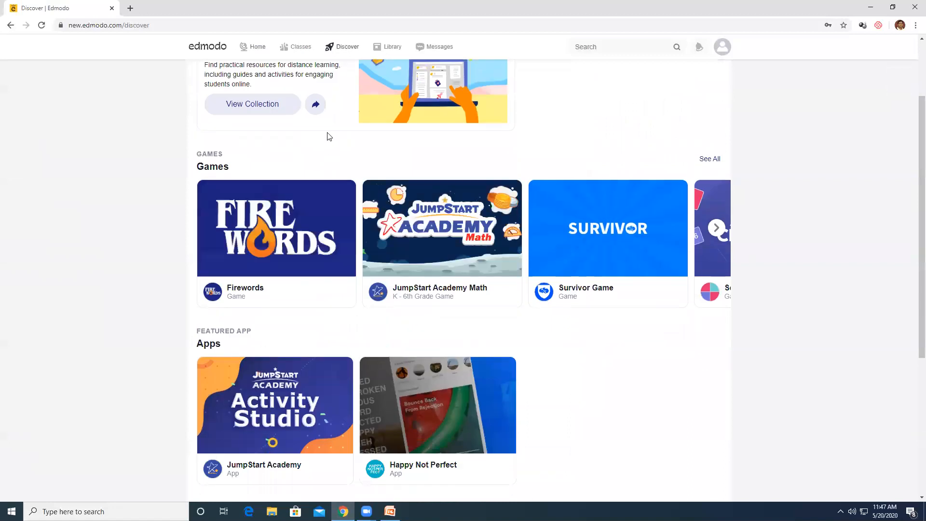
click(273, 106)
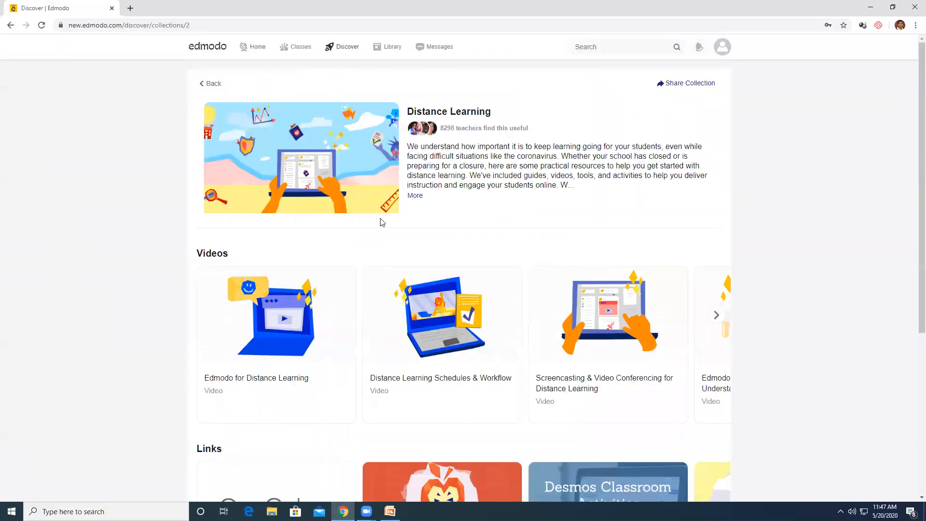
mouse_move(311, 349)
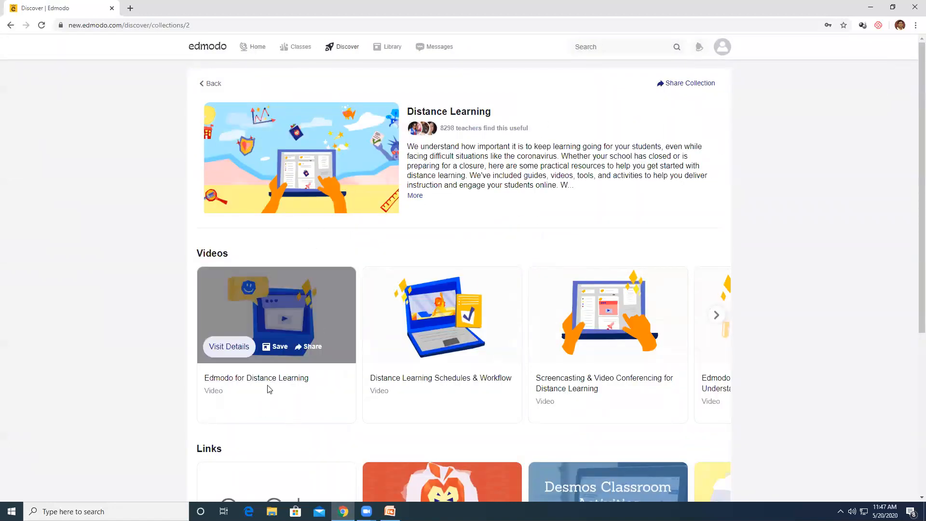
mouse_move(560, 383)
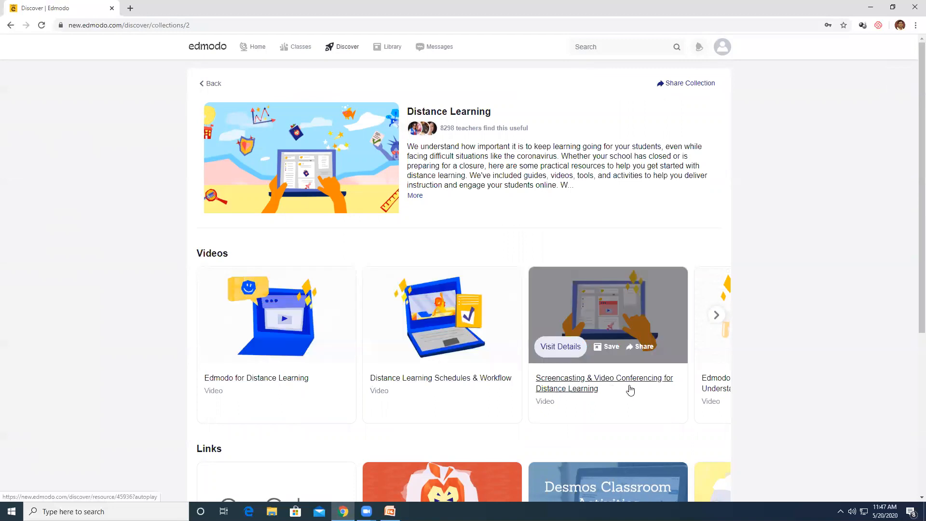
click(716, 314)
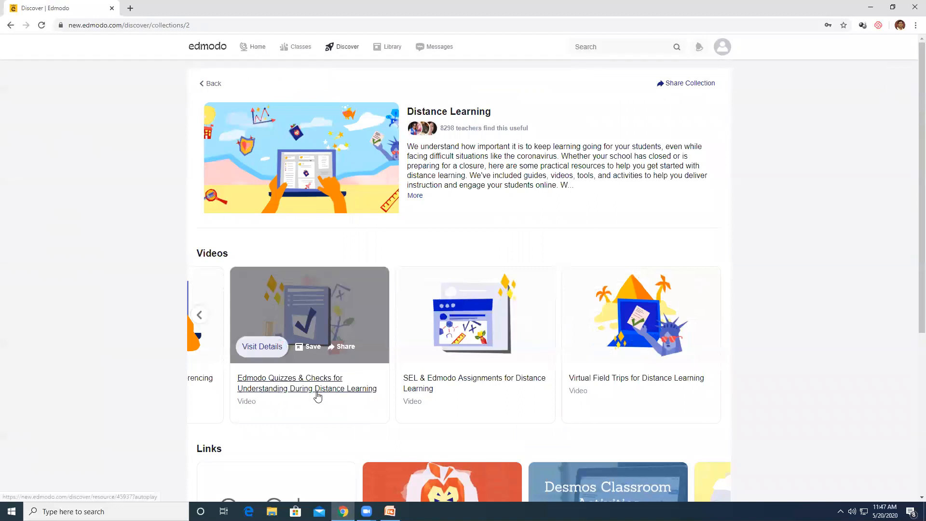
mouse_move(620, 378)
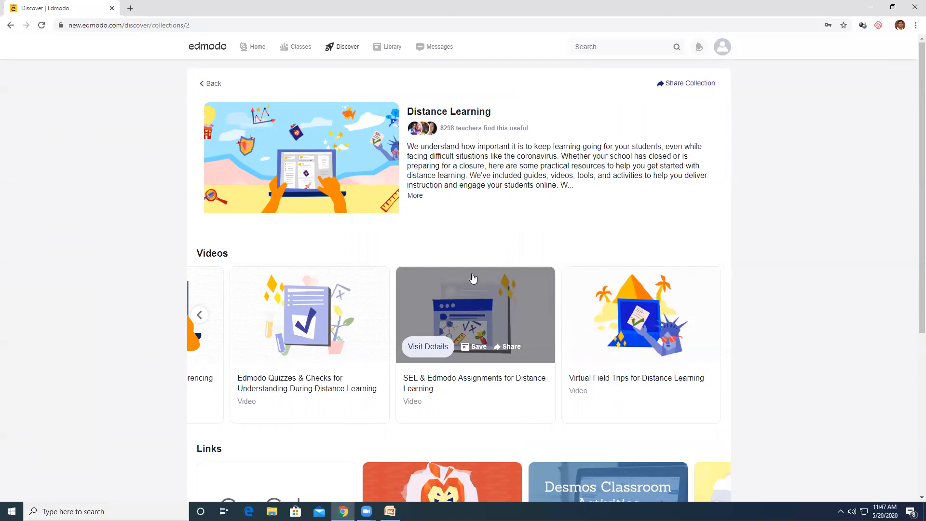
click(390, 52)
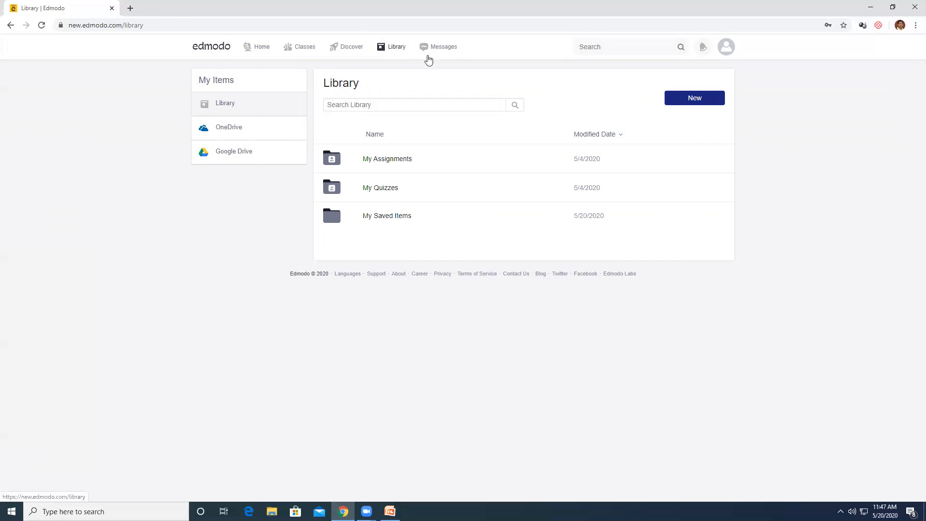
Open the My Quizzes folder in the Library
click(389, 158)
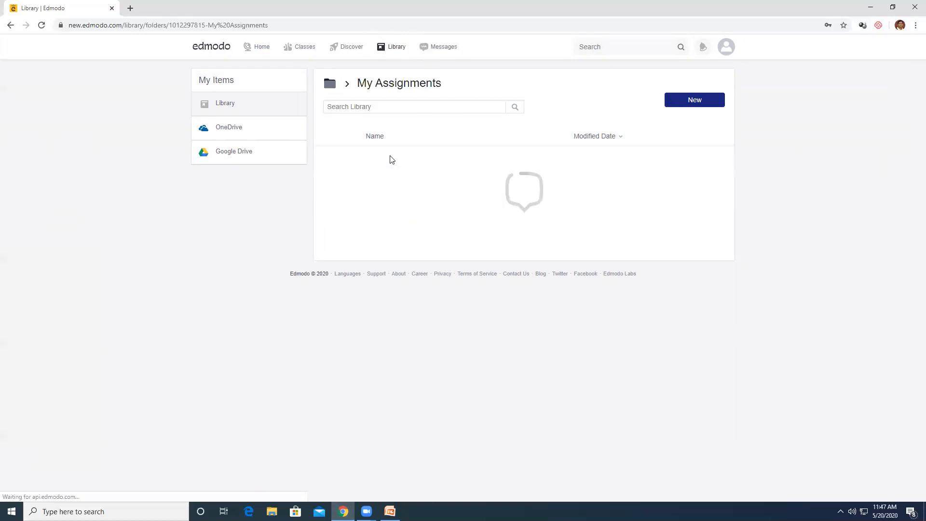
click(332, 86)
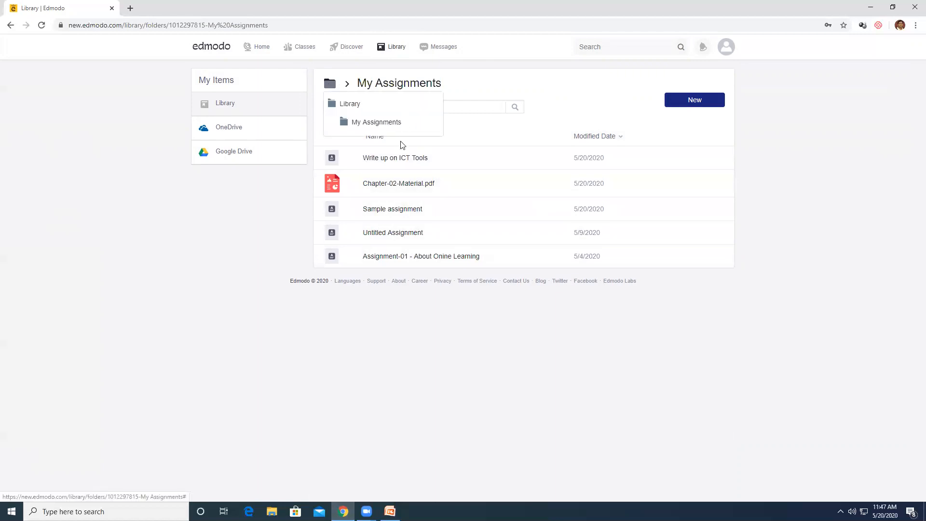
click(351, 103)
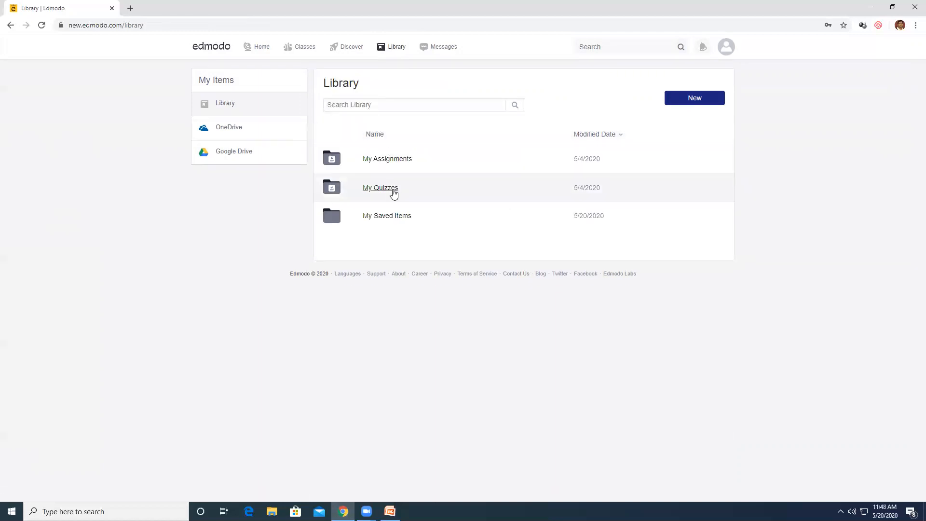
click(393, 192)
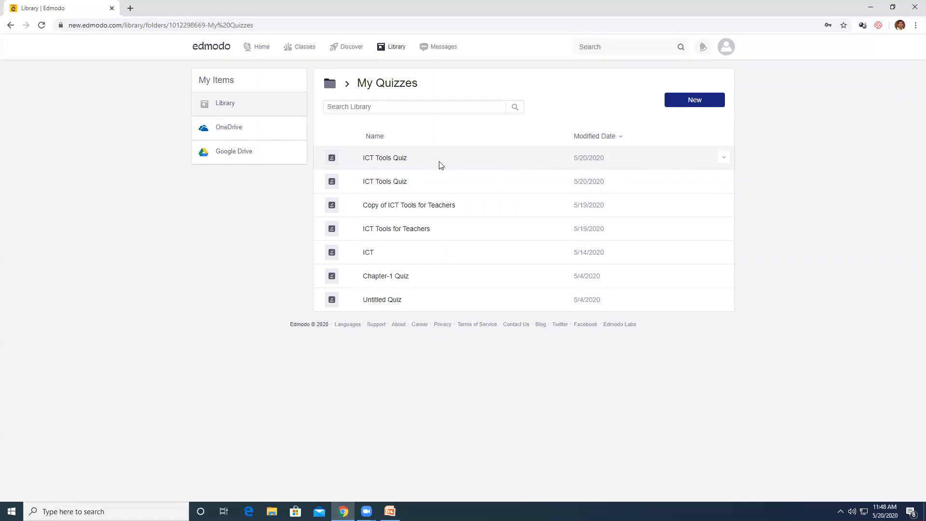
Pick Edmodo Demo Class as the ICT Tools Quiz recipient, then dismiss the assign form
click(724, 158)
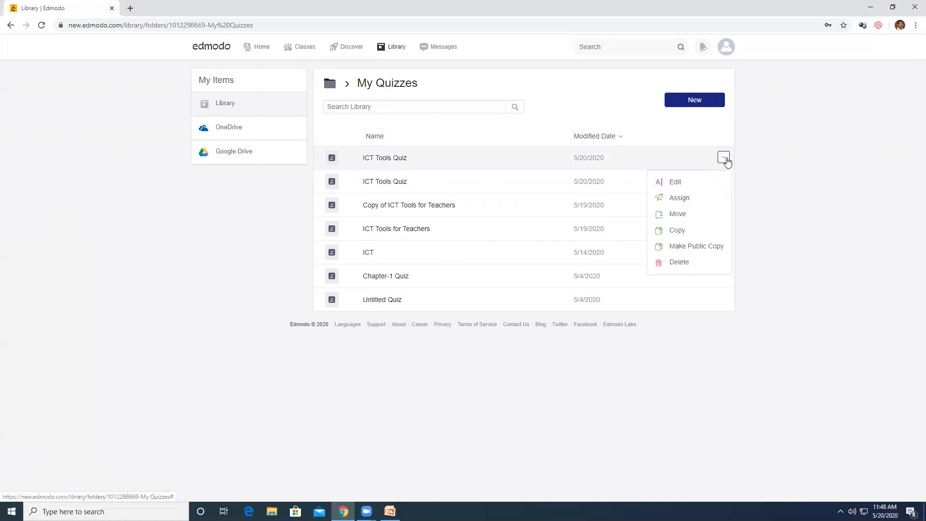
click(684, 201)
click(367, 125)
text(do Dem)
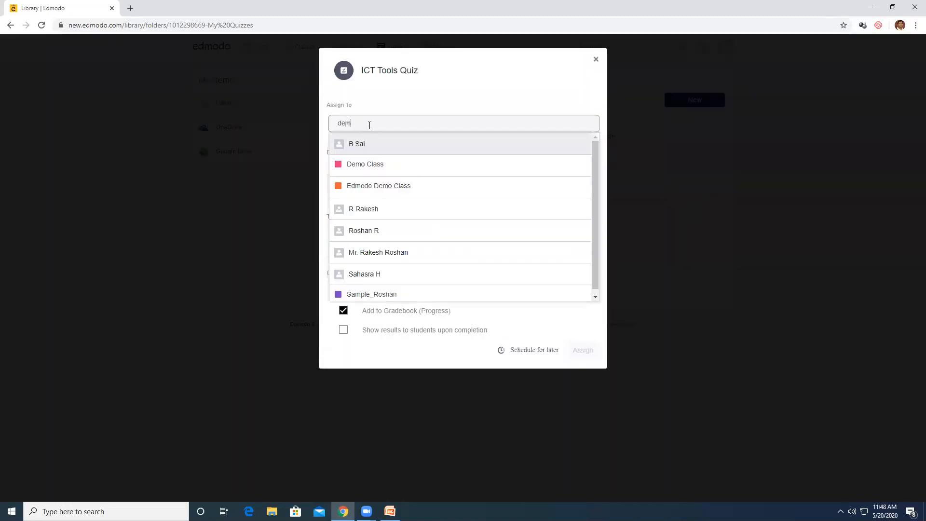
text(o)
click(379, 165)
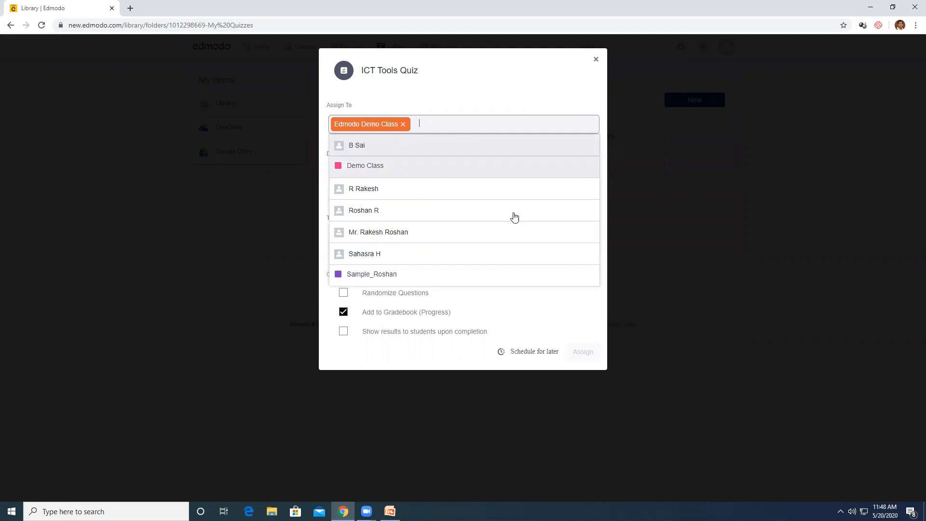
click(833, 159)
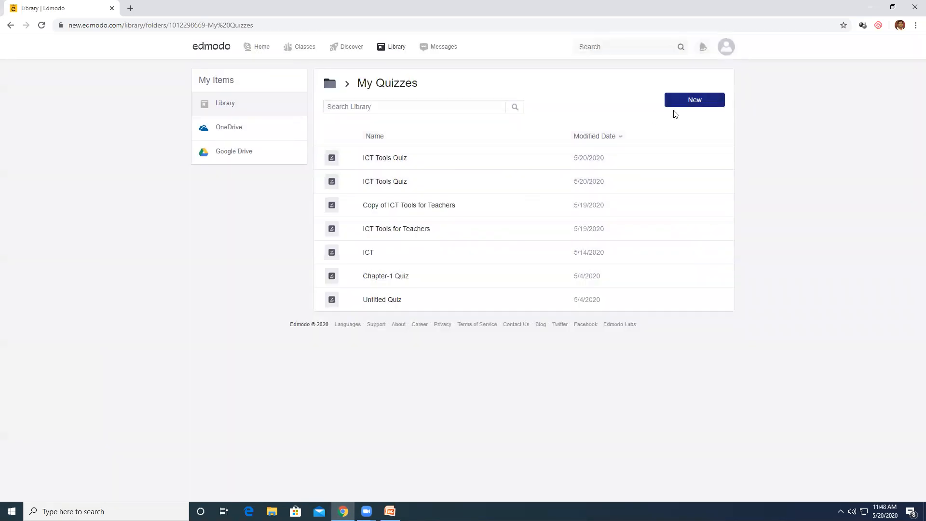
click(723, 158)
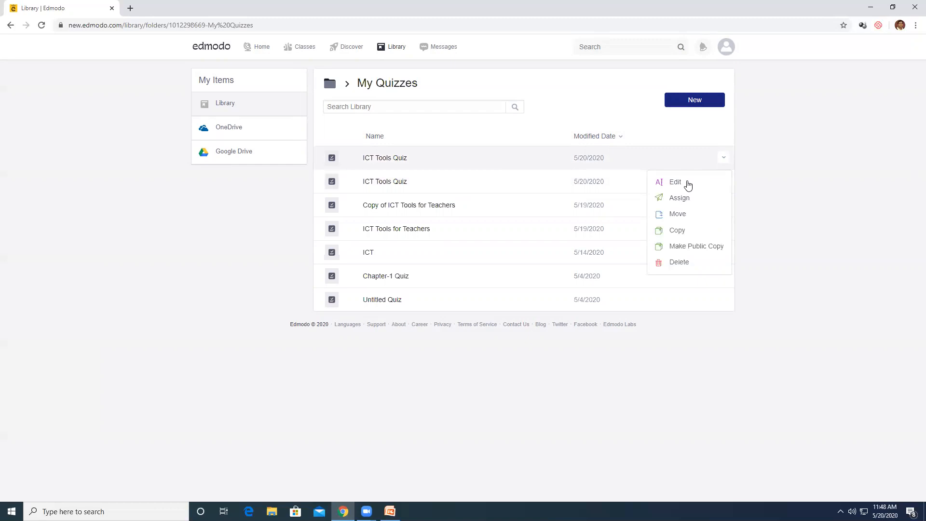
click(748, 158)
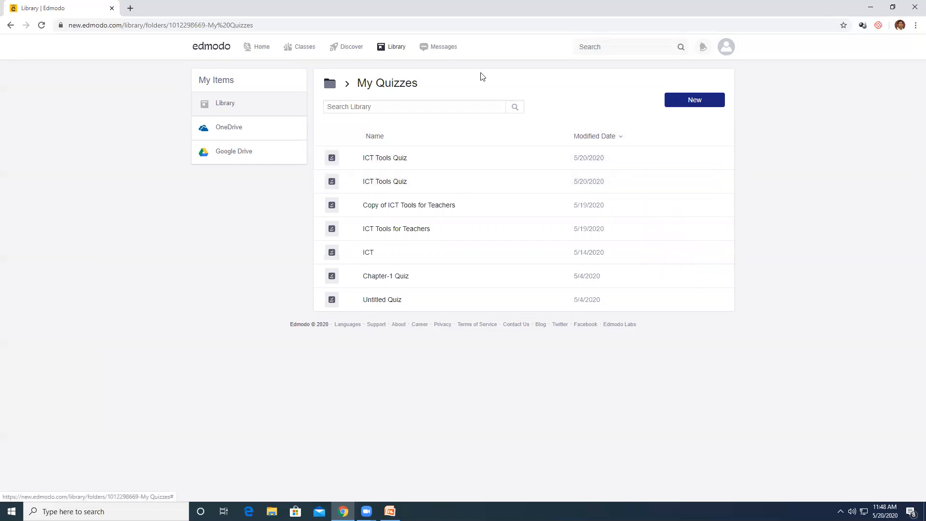
click(700, 103)
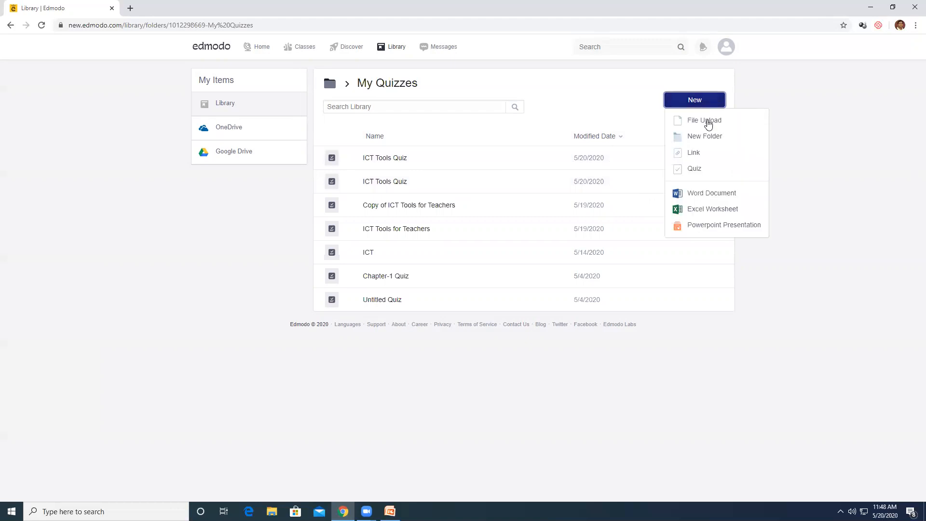
View the new quiz prompt and the OneDrive and Google Drive pages, then return to Library
click(700, 169)
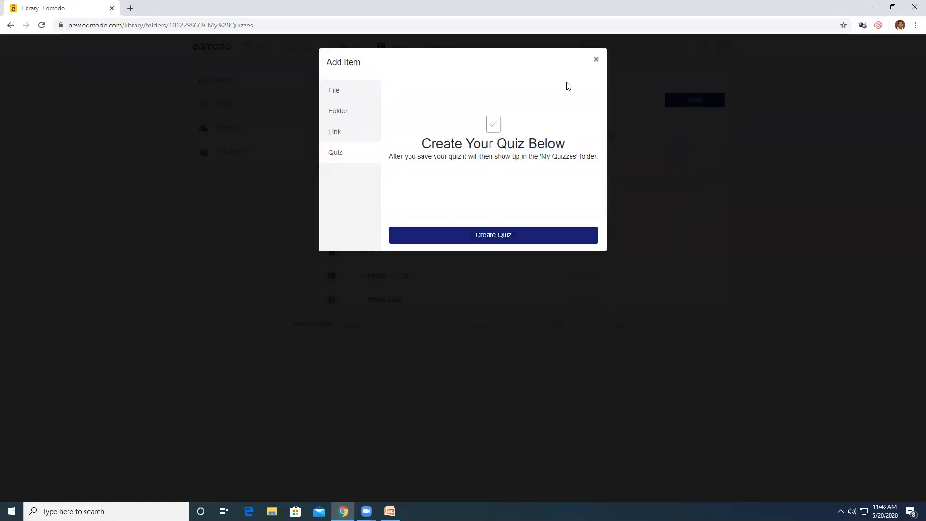
click(595, 61)
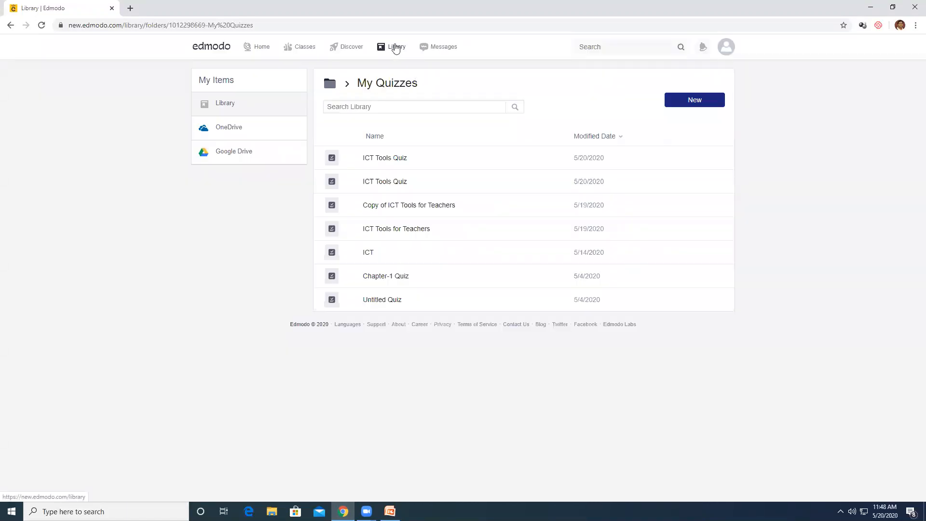
click(245, 132)
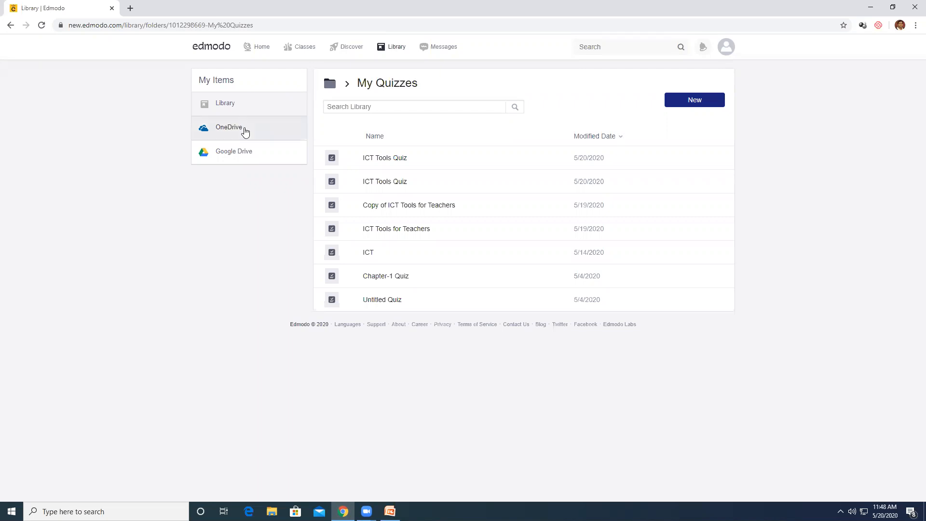
click(235, 154)
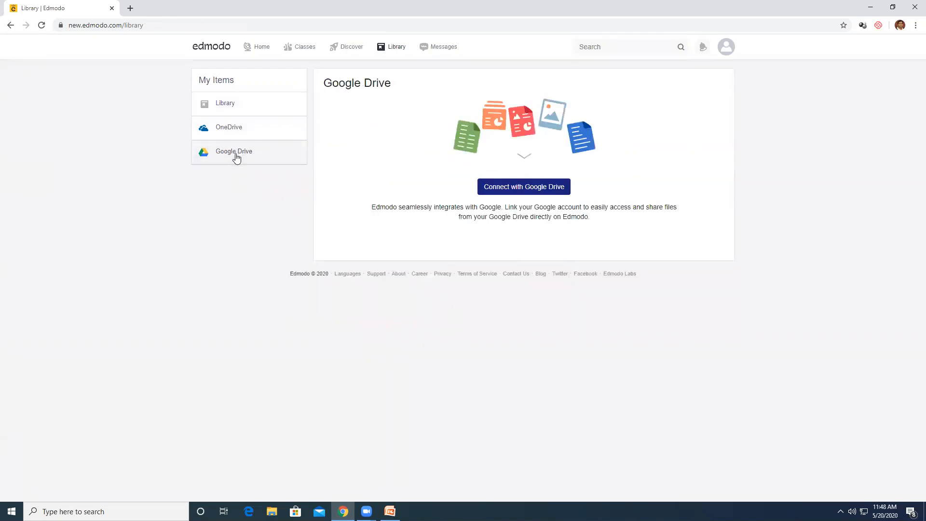
click(230, 105)
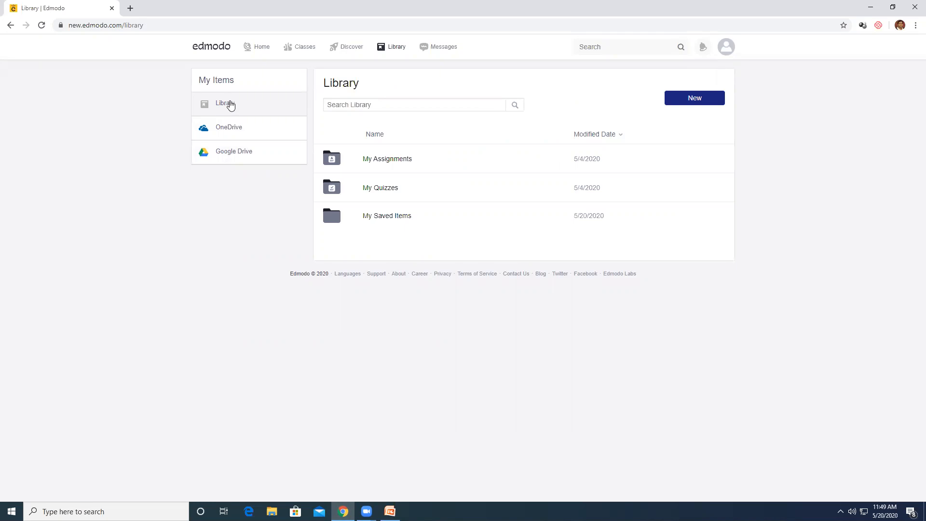
Message the student that their assignment was fine but they can do better
click(428, 48)
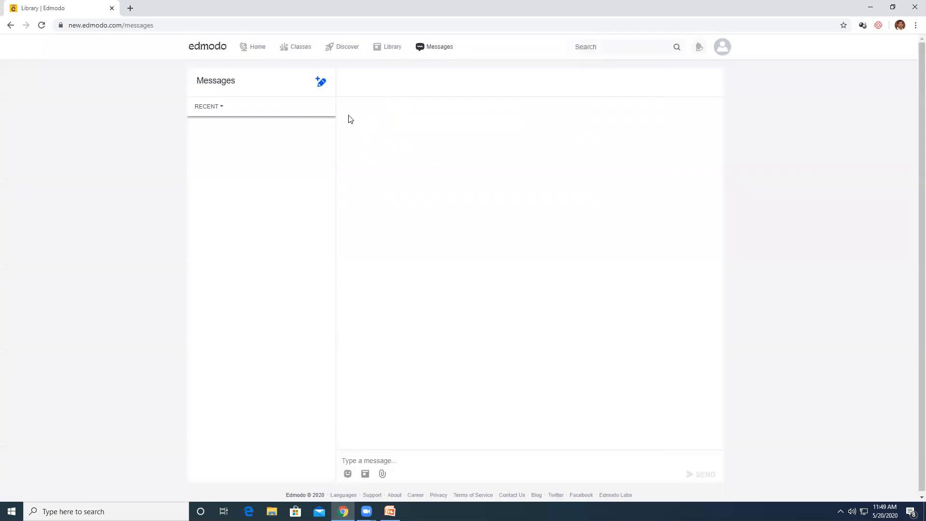
click(322, 83)
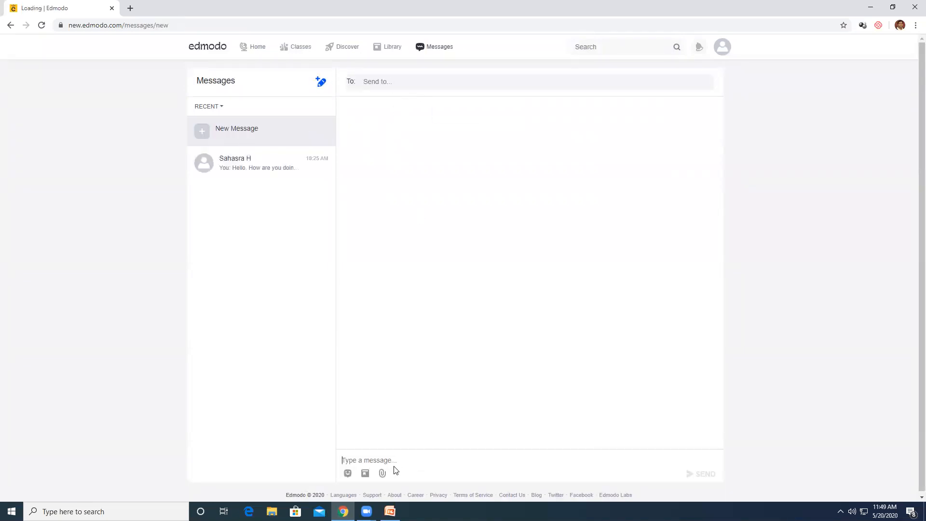
text(H)
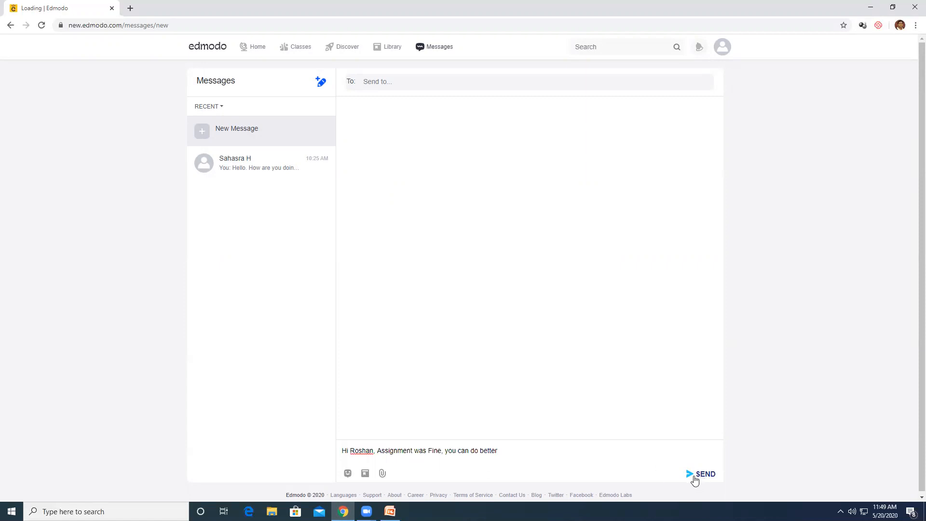
click(396, 79)
text(ro)
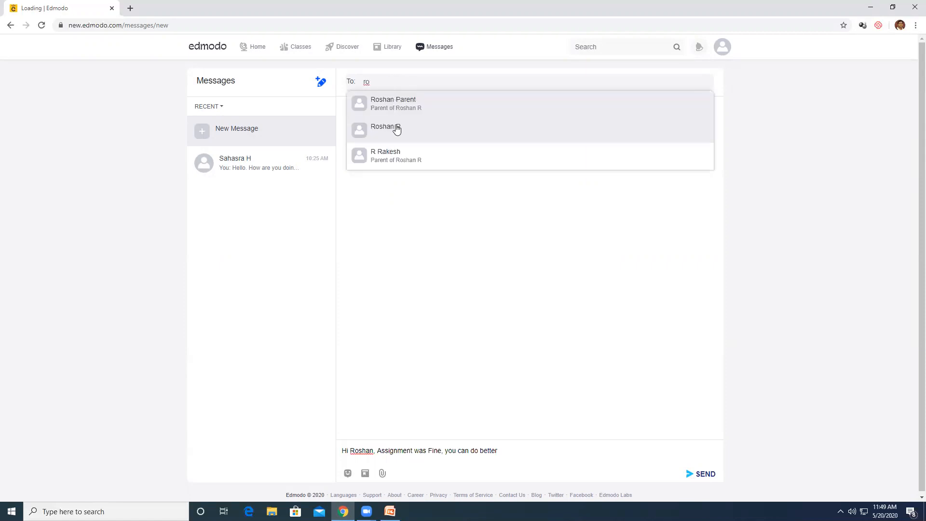
click(393, 127)
click(706, 476)
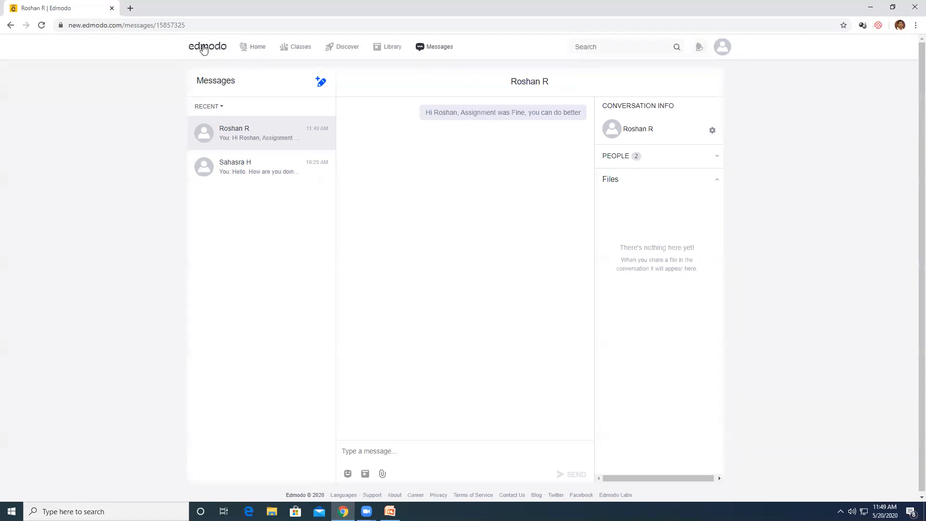
mouse_move(279, 51)
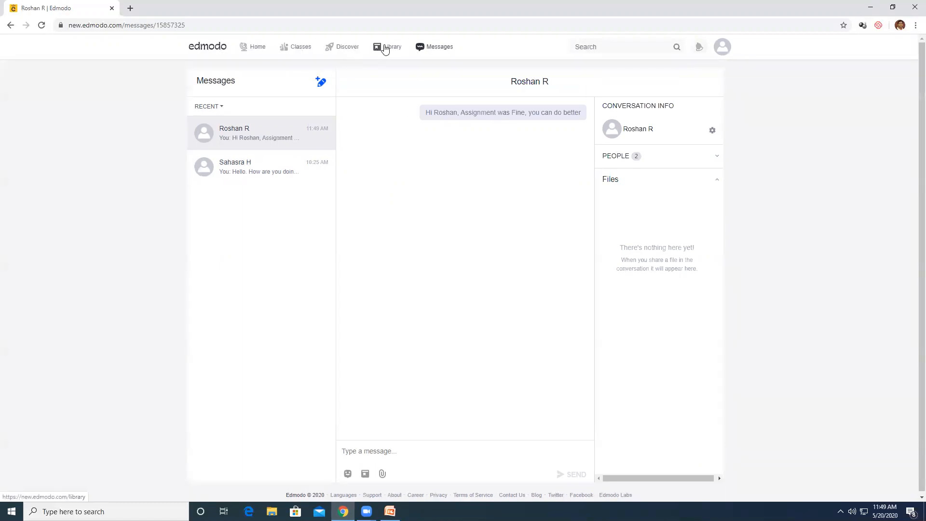
Open the Planner from the home feed and view May 2020 as a month calendar
click(217, 48)
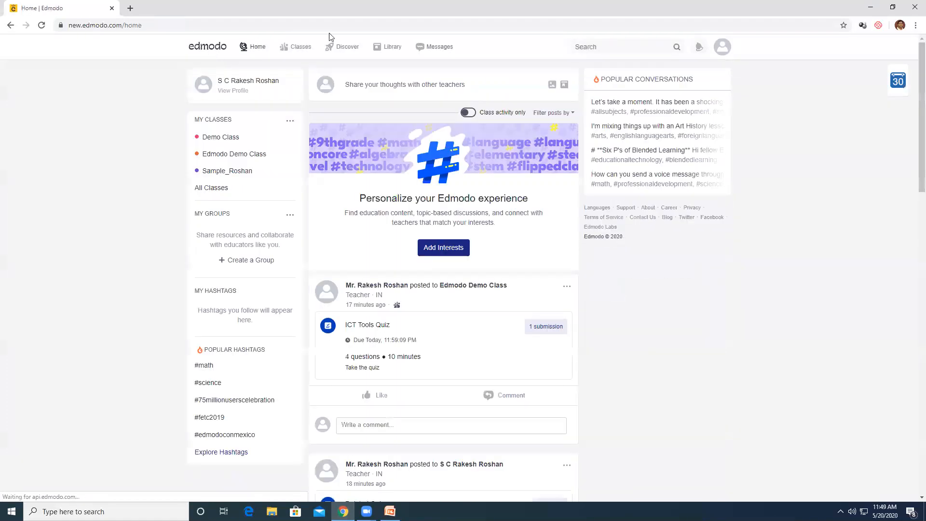
click(898, 82)
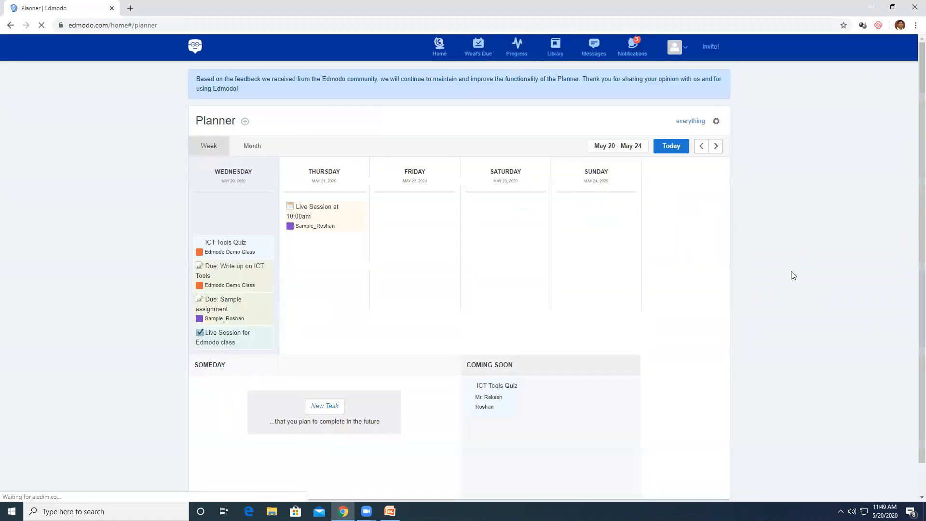
click(251, 150)
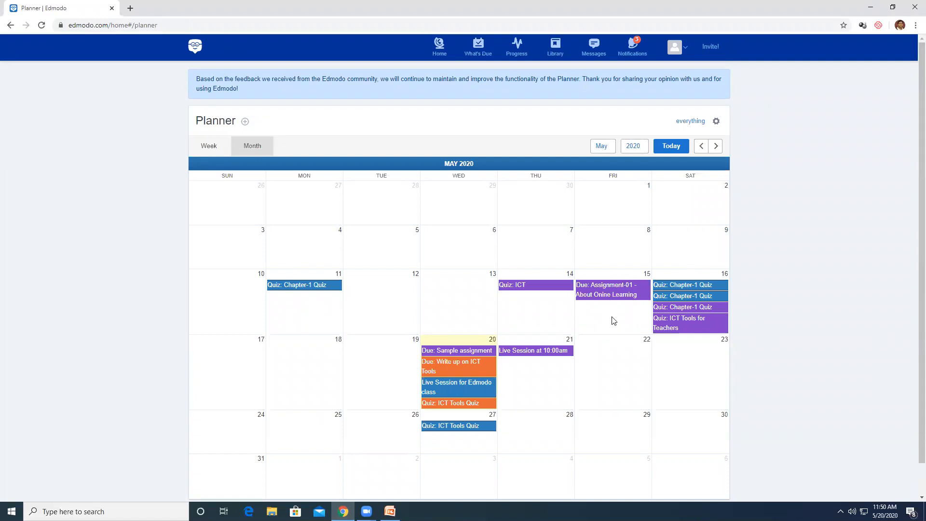
scroll(603, 362, down, 1)
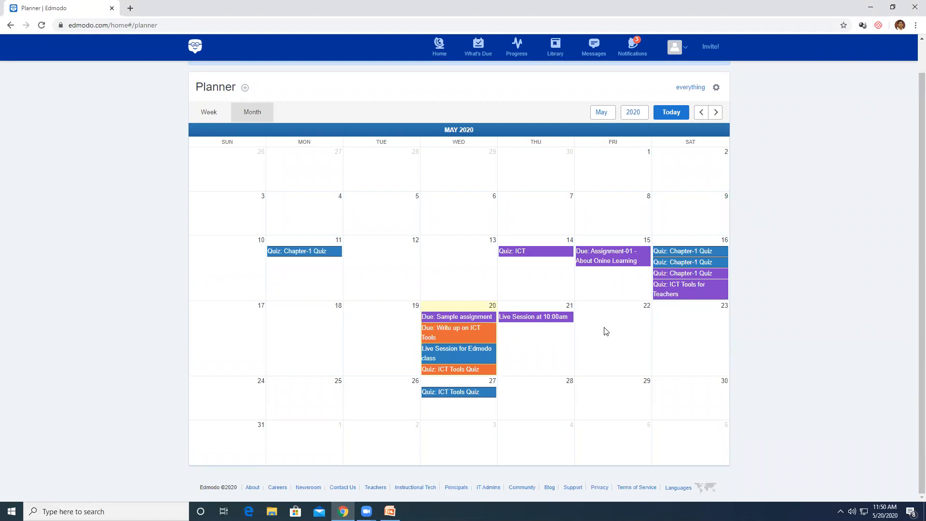
Start a new planner event dated 5/21/2020 at 11:30am
click(548, 355)
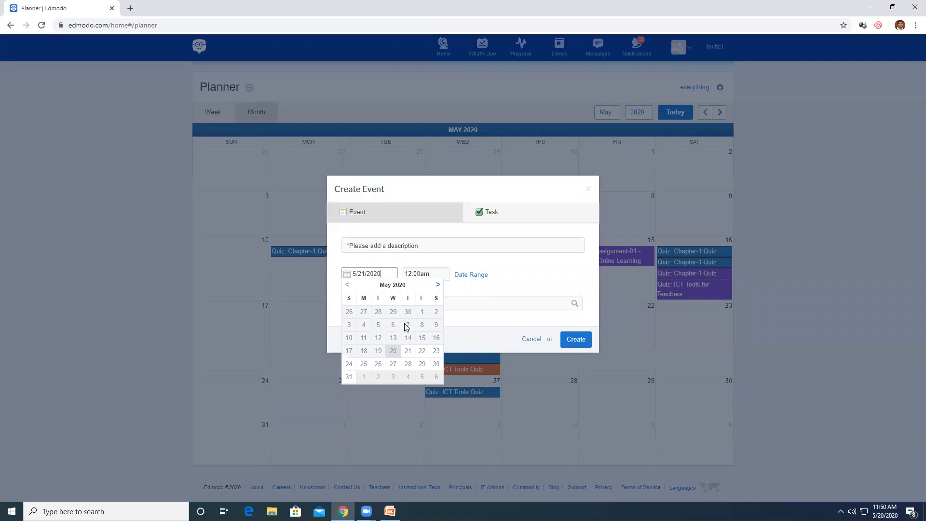
click(408, 353)
click(415, 274)
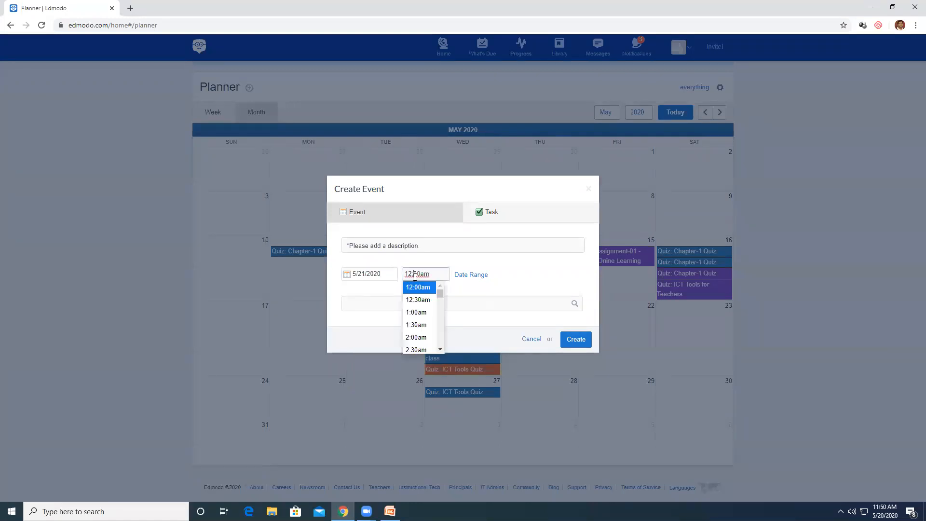
scroll(425, 327, down, 1)
scroll(432, 335, down, 4)
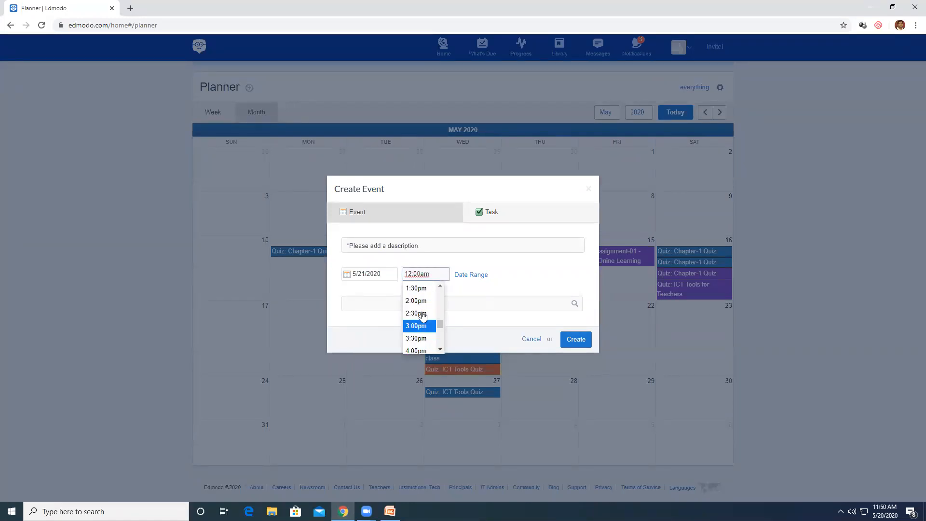
scroll(431, 328, down, 3)
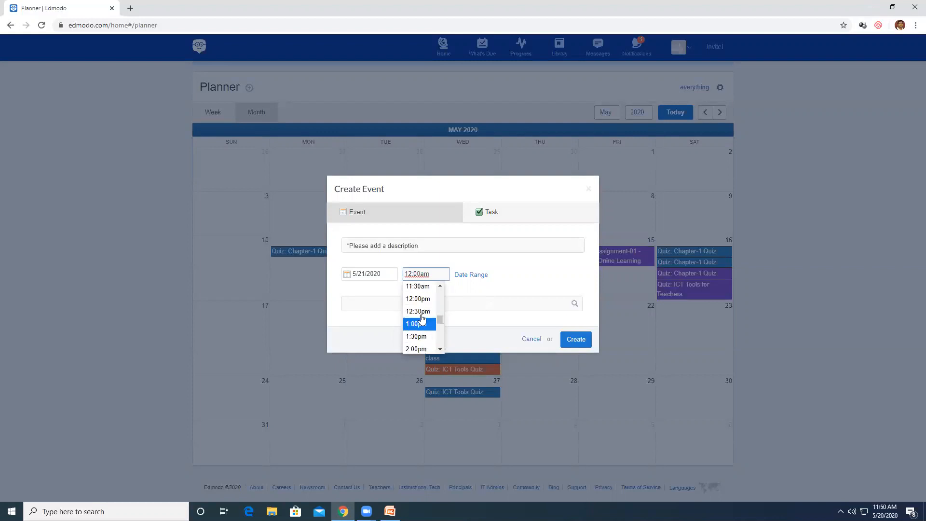
click(422, 288)
Describe it as 'Lets have a Zoom session to discuss ICT', address it to Edmodo Demo Class, and create it
click(402, 303)
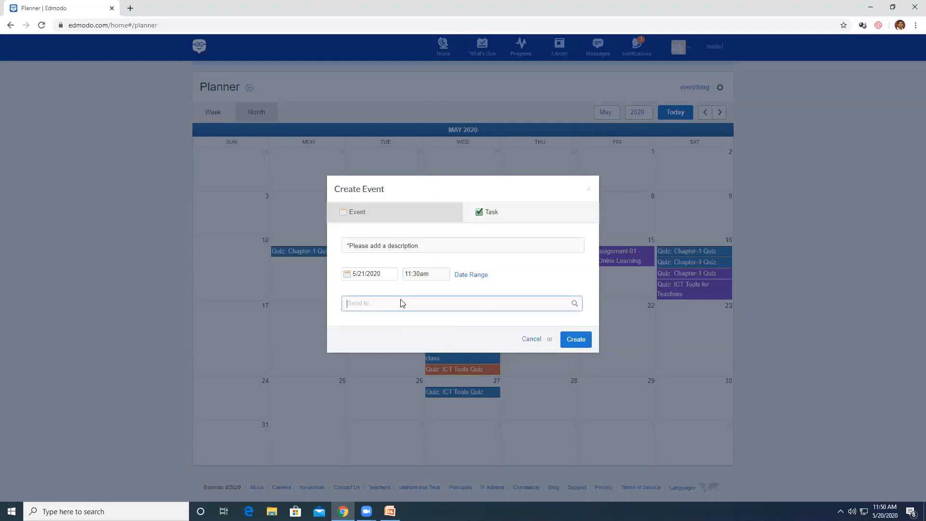
click(410, 247)
text(L)
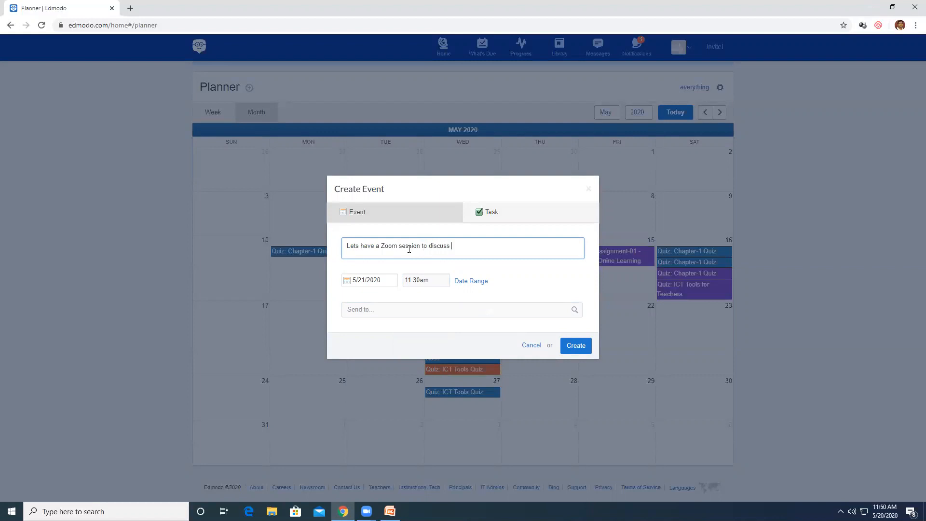
click(460, 311)
text(demo)
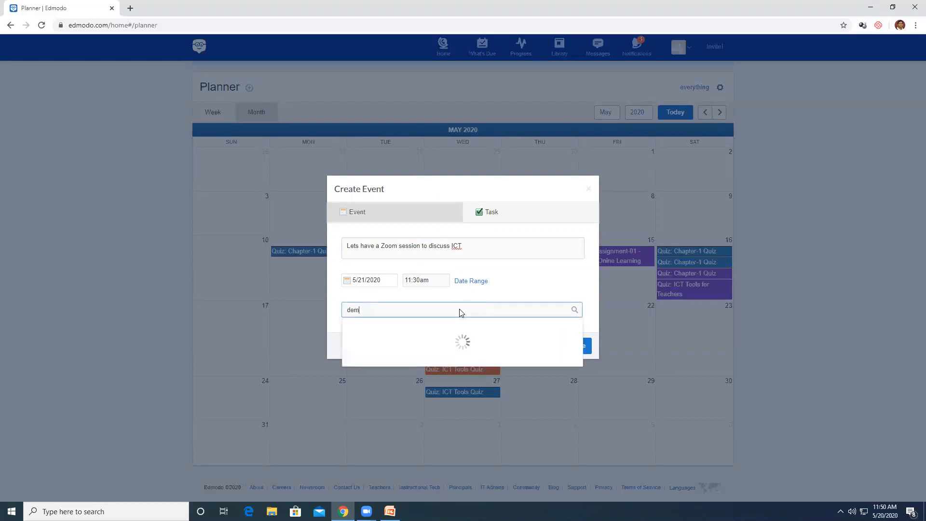
key(BackSpace)
key(BackSpace)
key(BackSpace)
key(BackSpace)
text(edmo)
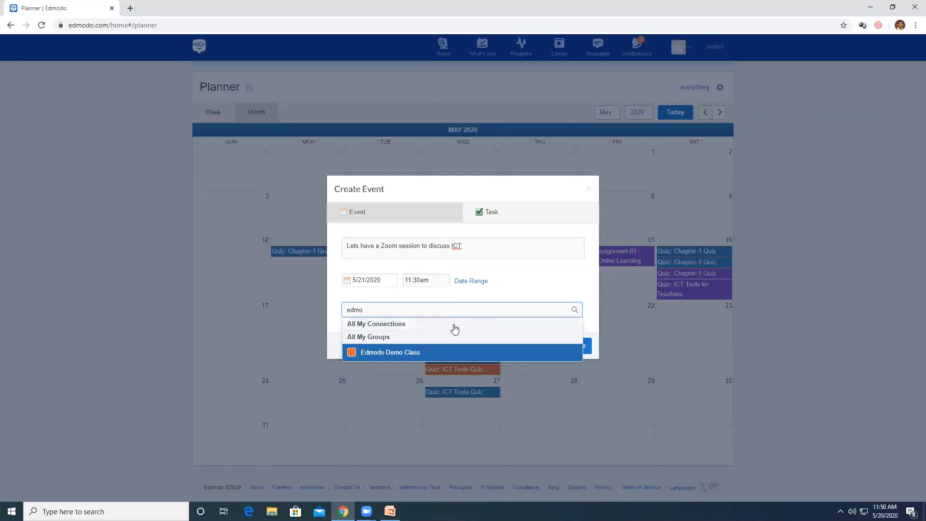
click(420, 352)
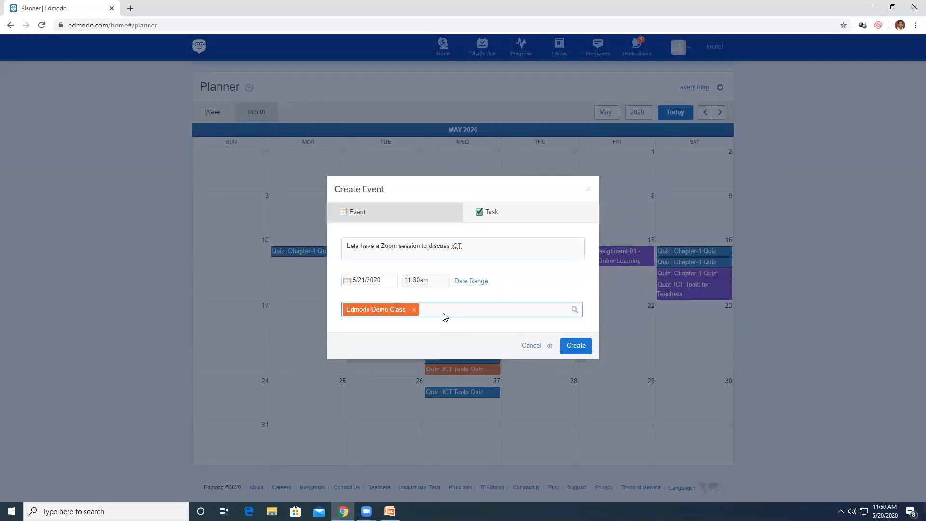
click(574, 347)
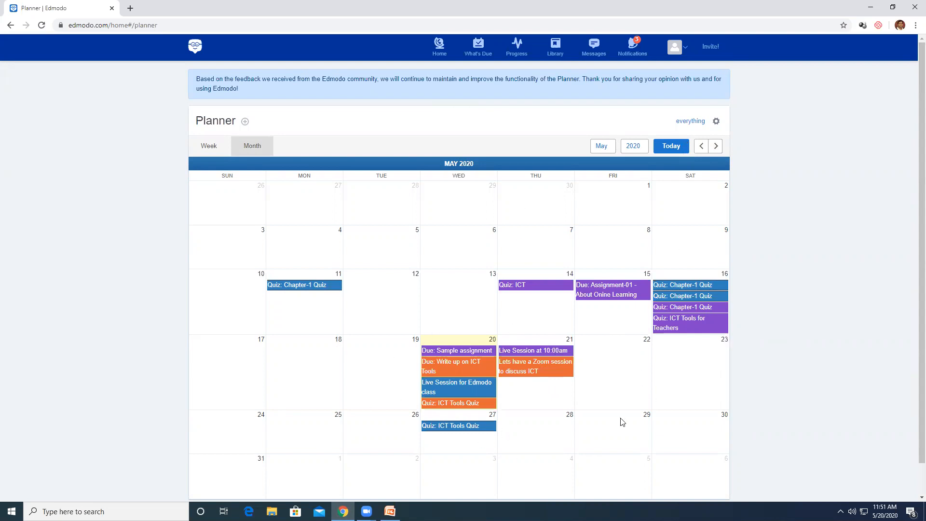
Go back to the home feed, read the student submission notifications, then bring up the account menu
click(199, 51)
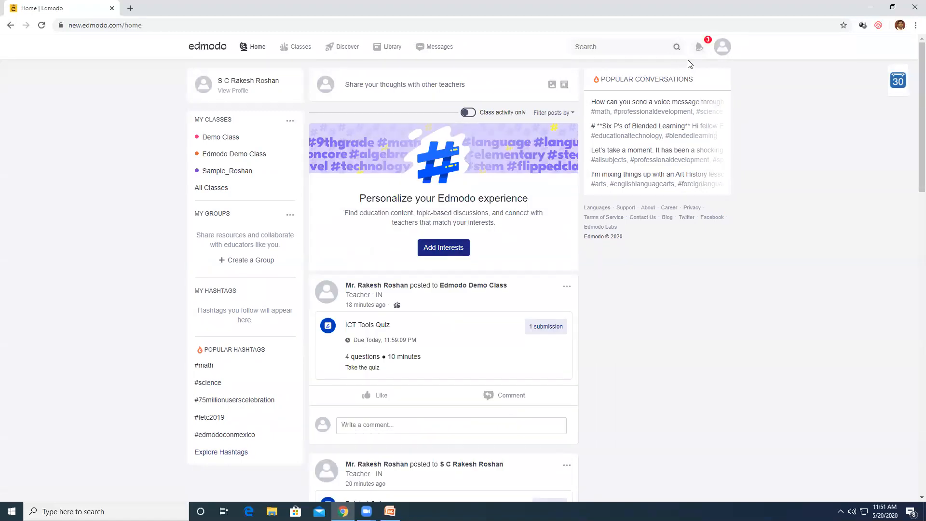
click(698, 50)
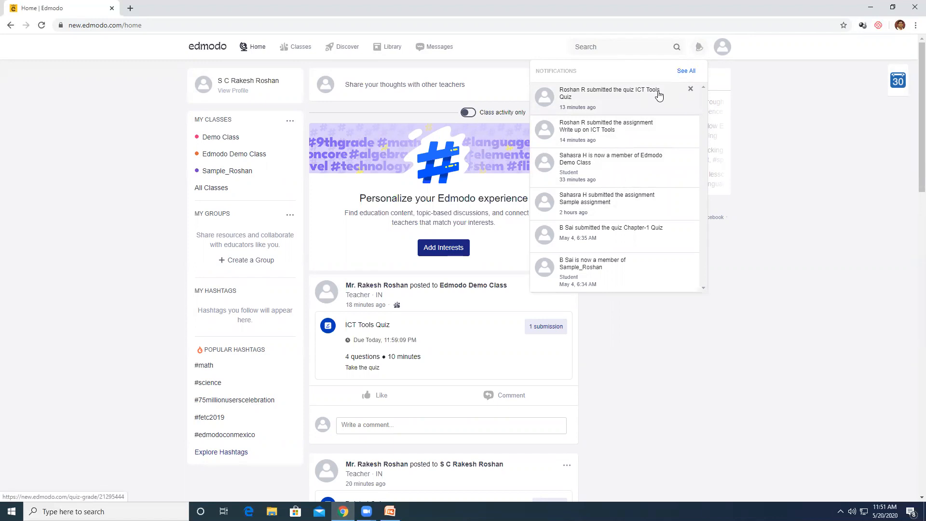
click(760, 122)
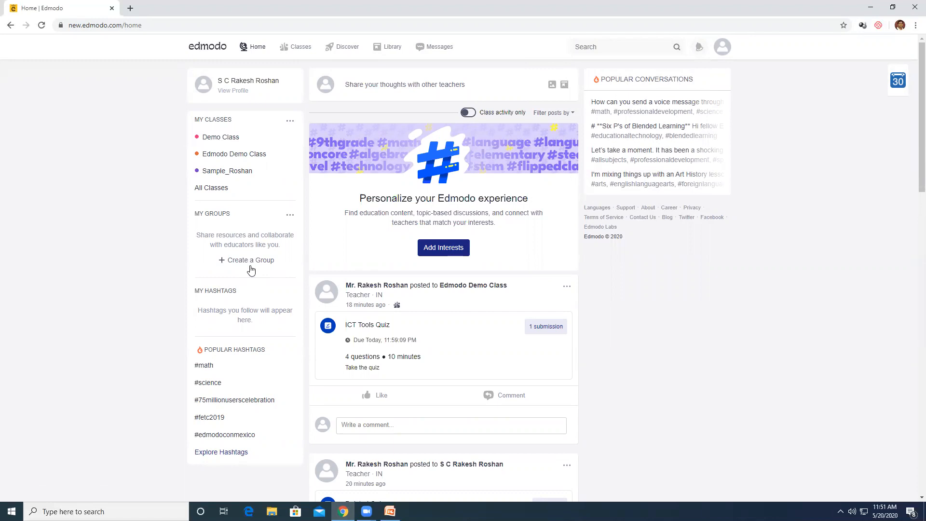
click(722, 53)
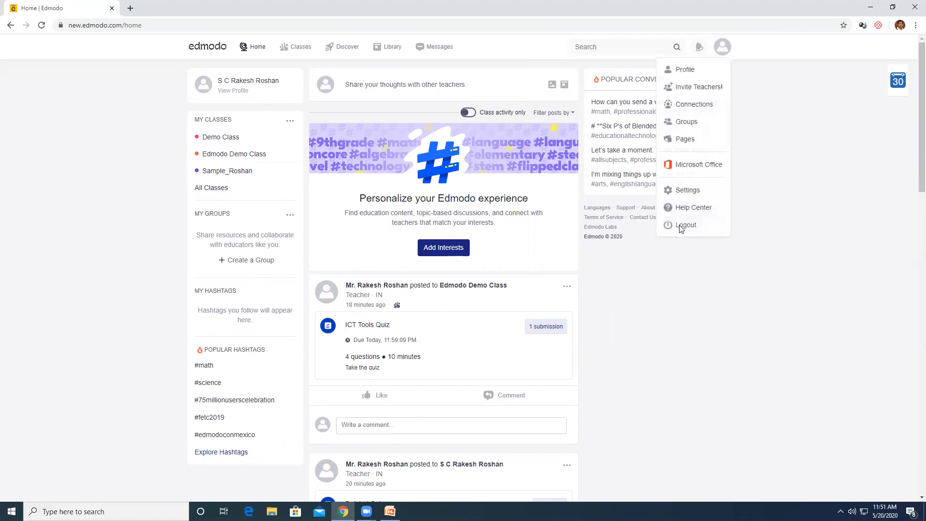
Log out of the teacher account, log in with the student's email and password, and open Edmodo Demo Class
click(682, 229)
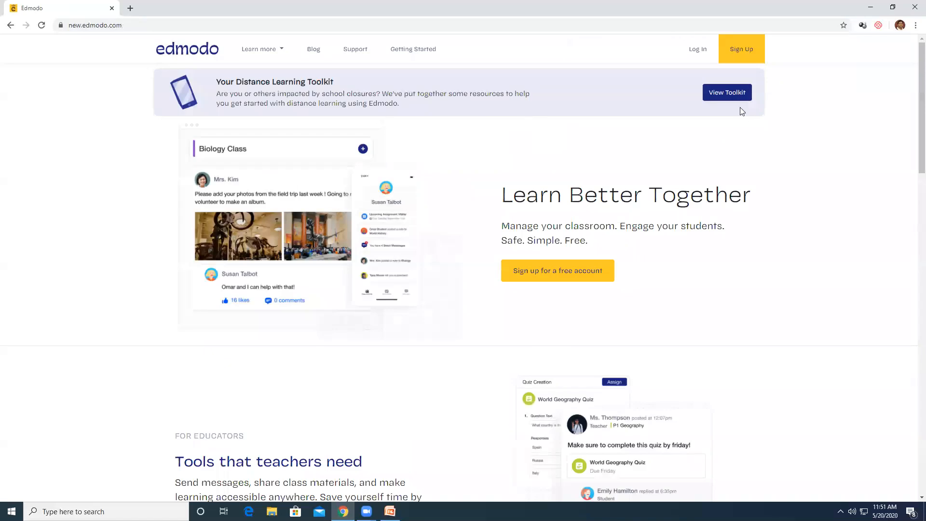
click(696, 48)
click(403, 219)
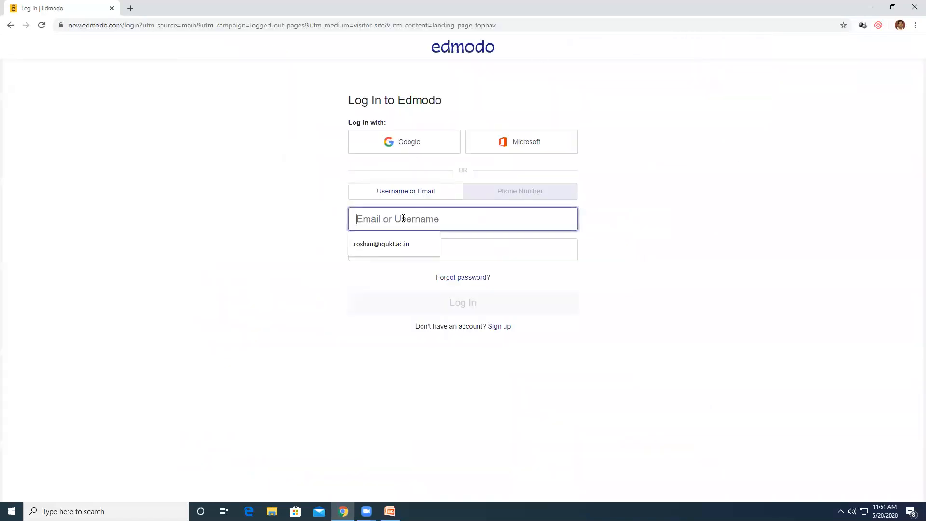
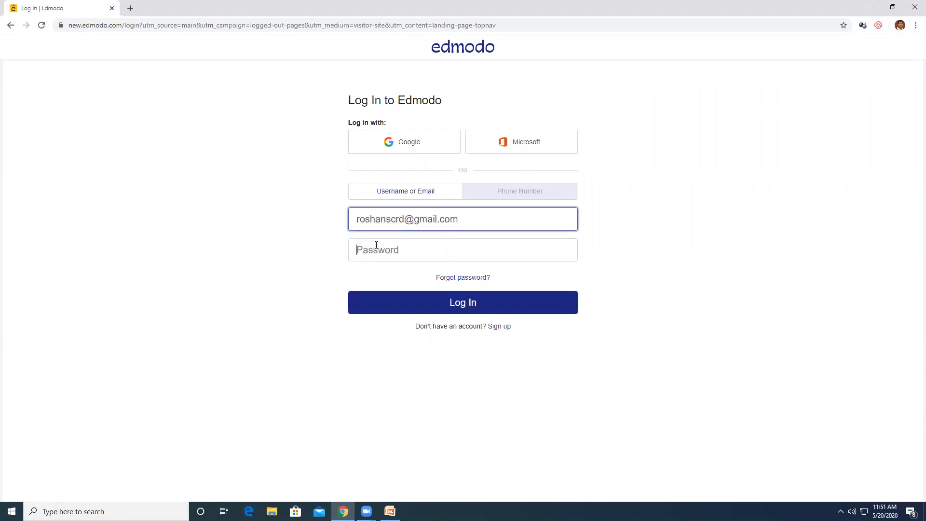
click(377, 245)
text(••)
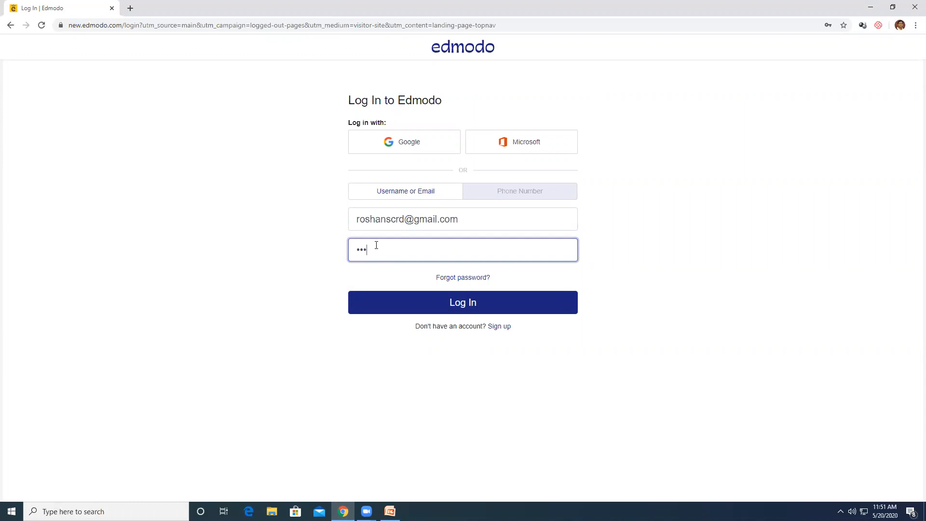
click(451, 303)
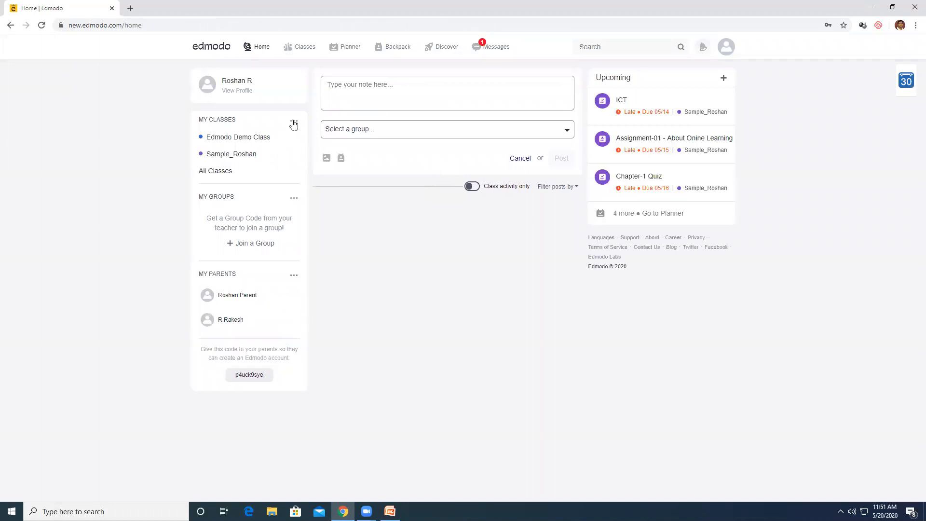
click(258, 138)
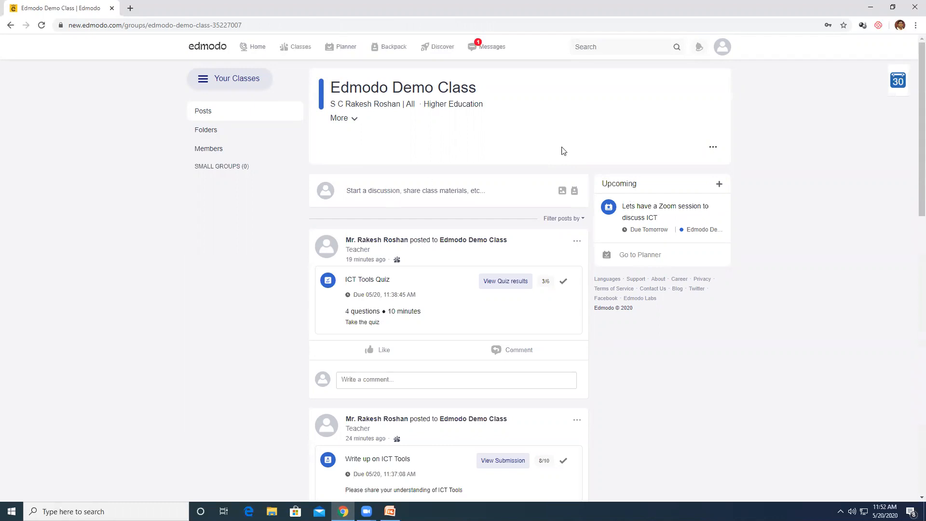
Send the teacher the reply 'Thank You sir', then return home and show the parents list options
click(478, 48)
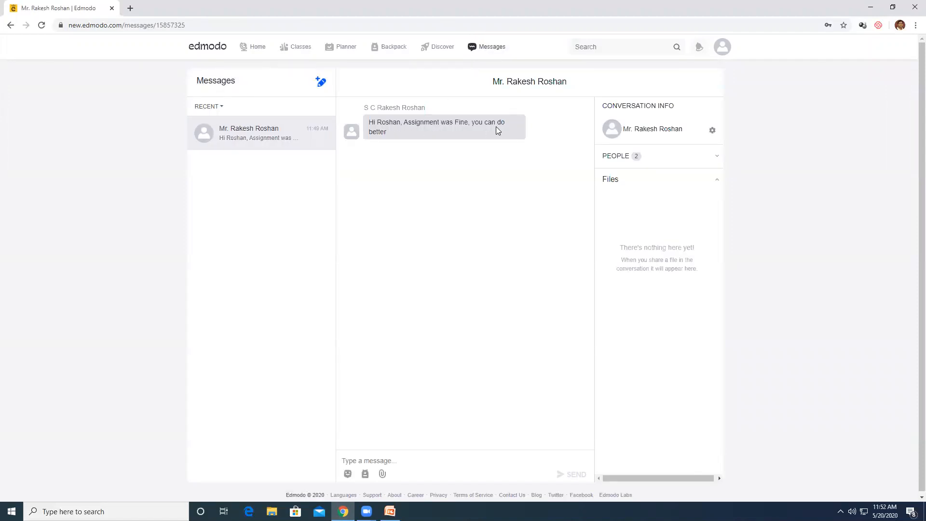
click(388, 457)
text(Thank You sir)
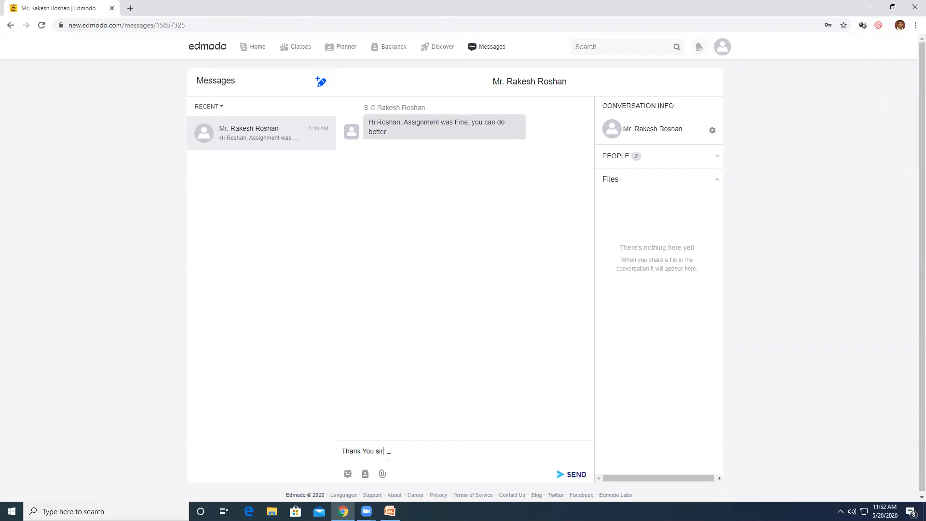
click(571, 475)
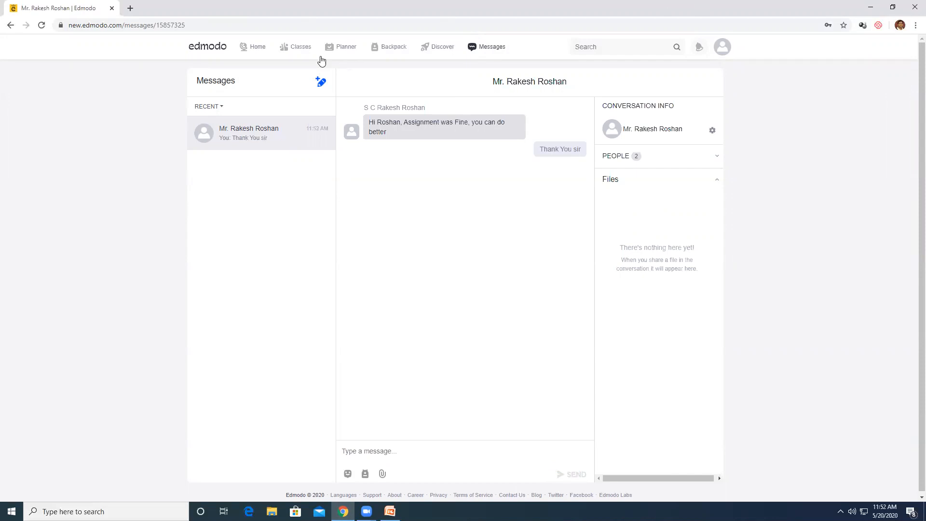
click(208, 49)
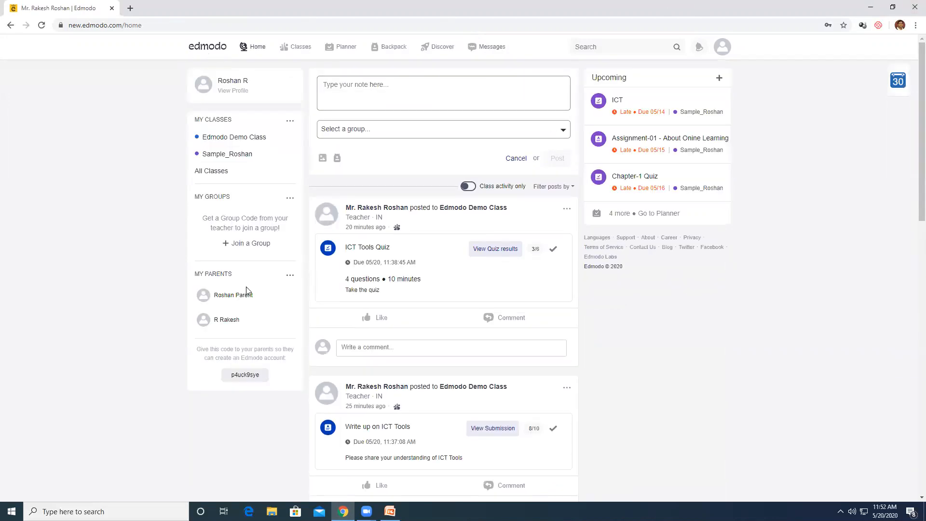
click(289, 279)
Log out of the student account and log in with the parent's email and password
click(722, 47)
click(689, 157)
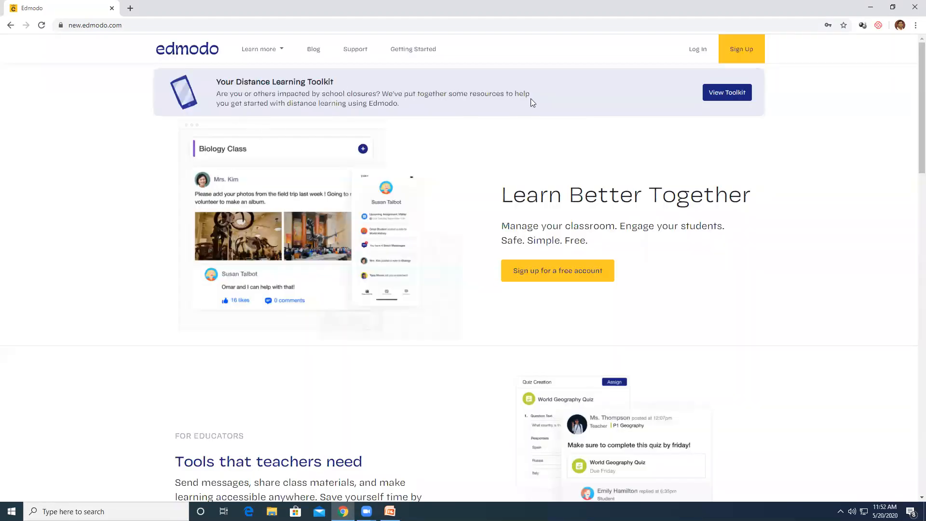
click(698, 49)
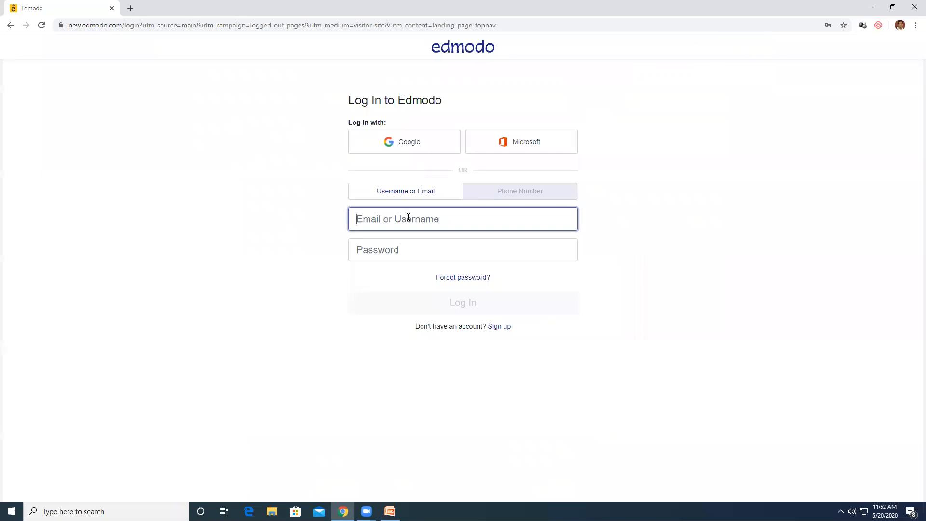
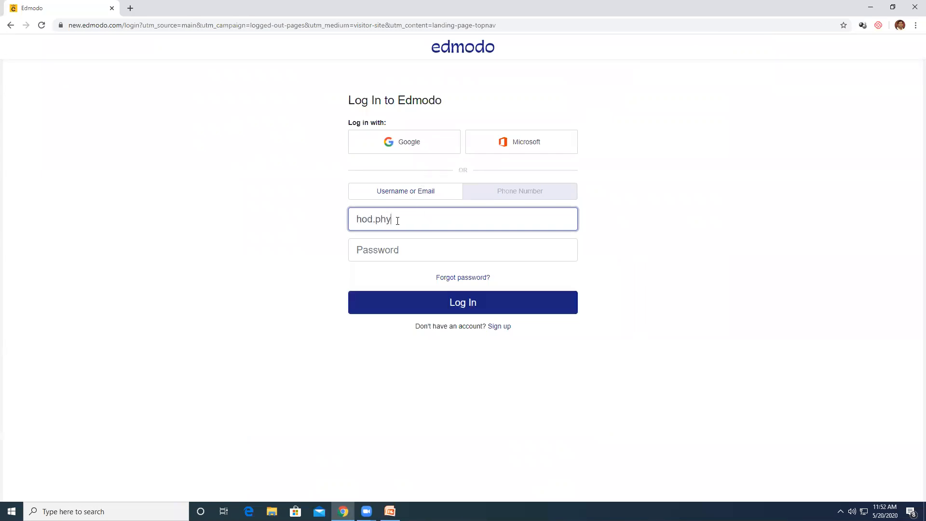
key(Tab)
text(••)
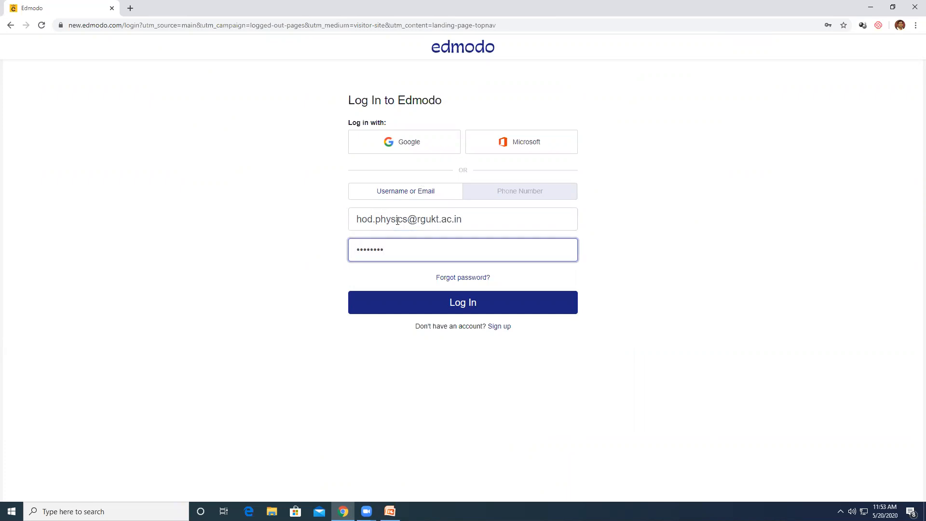
key(Return)
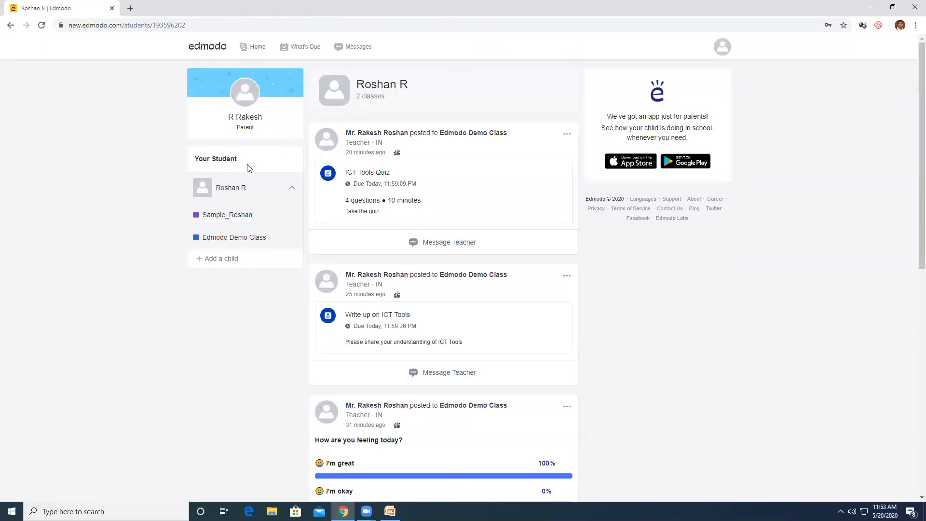
Browse the parent's feed and open the Edmodo Demo Class posts
scroll(481, 243, down, 8)
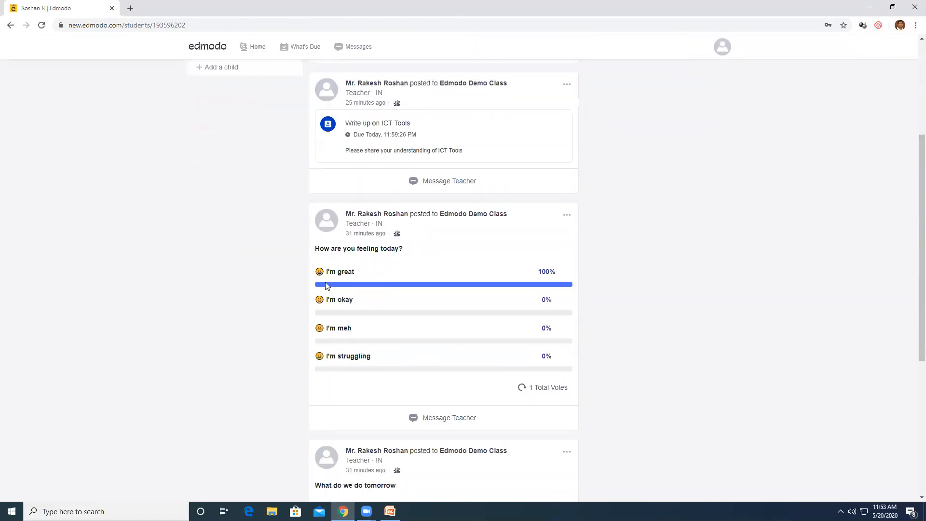
scroll(467, 231, down, 6)
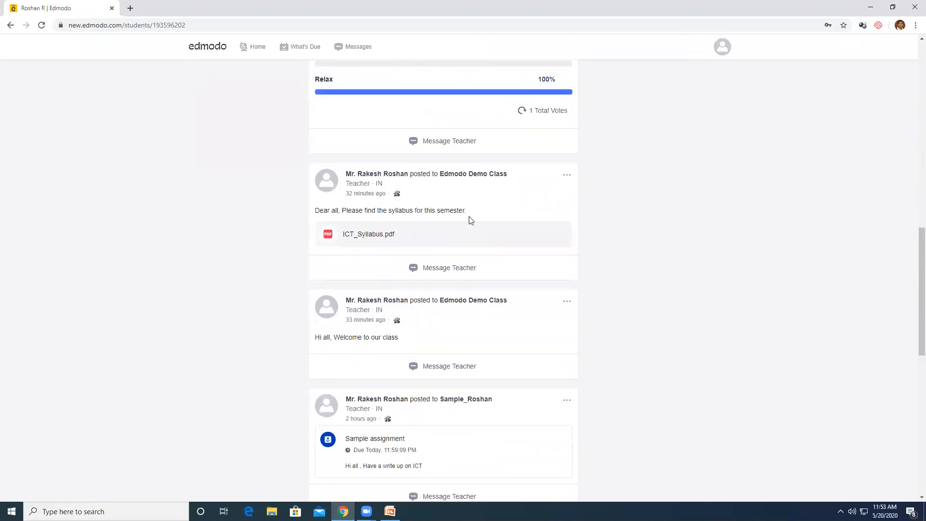
scroll(471, 220, down, 12)
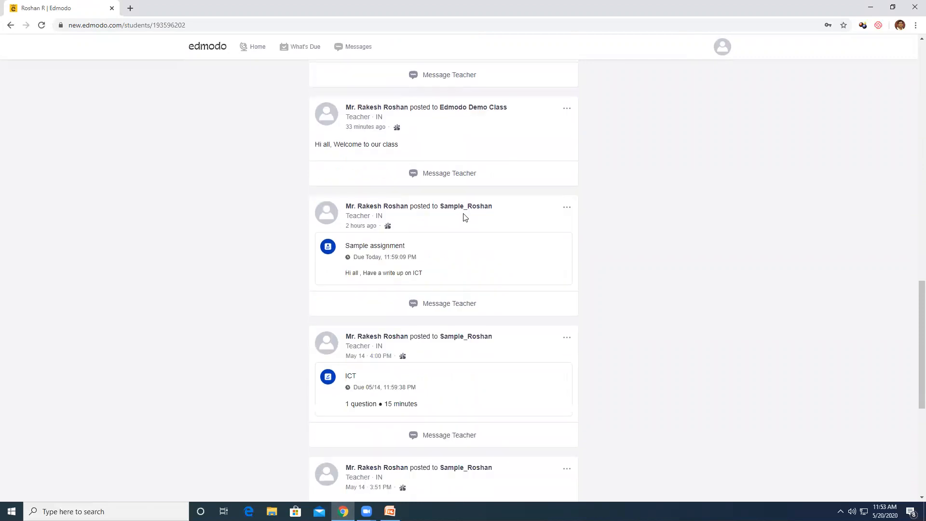
scroll(466, 219, up, 20)
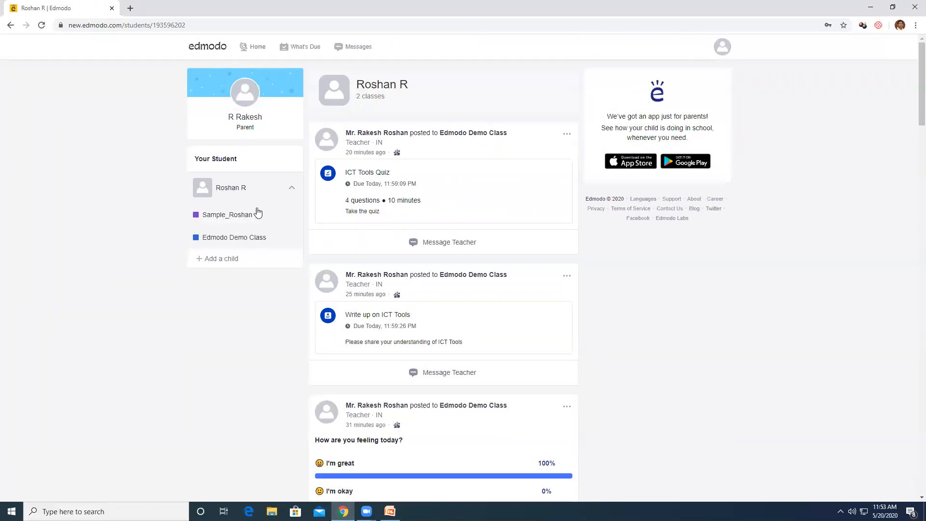
click(236, 241)
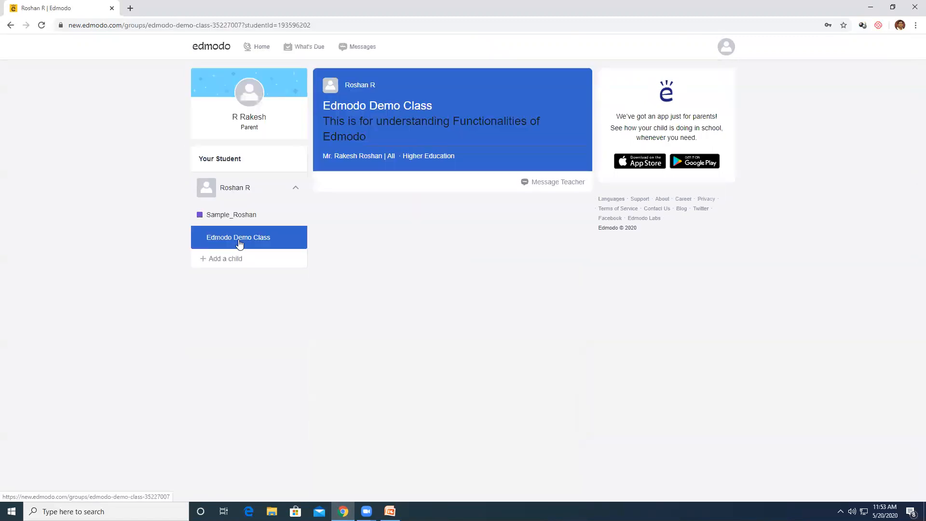
Scroll through the class posts, then bring up the What's Due planner
scroll(482, 239, down, 4)
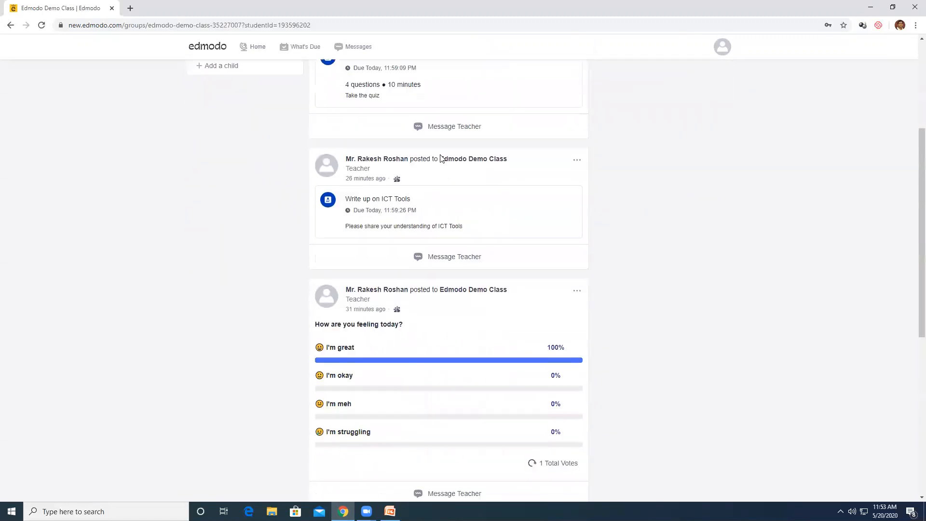
scroll(451, 268, down, 4)
scroll(454, 263, down, 4)
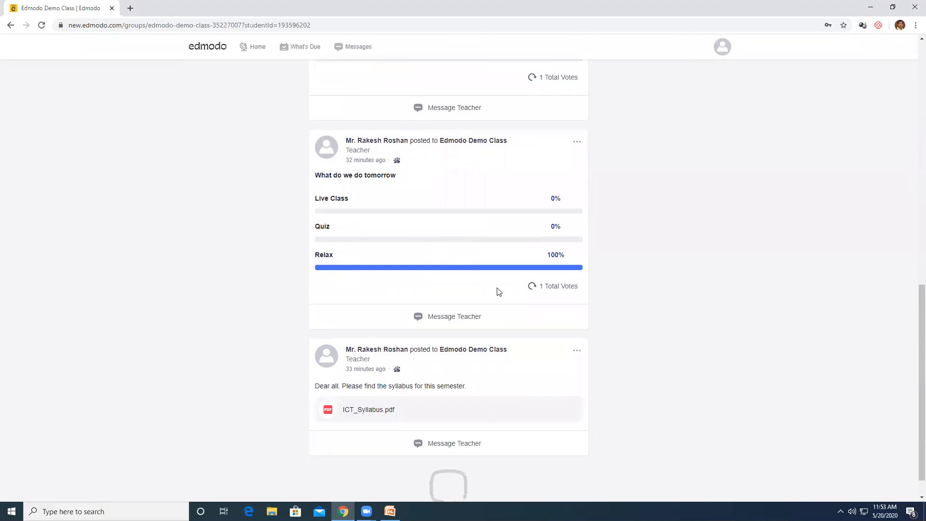
scroll(486, 294, up, 12)
scroll(482, 282, down, 7)
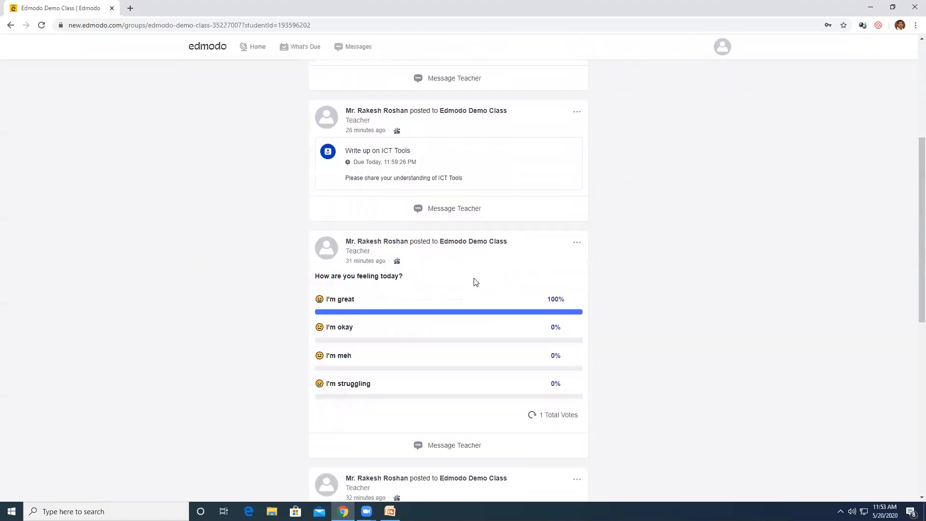
scroll(482, 294, down, 3)
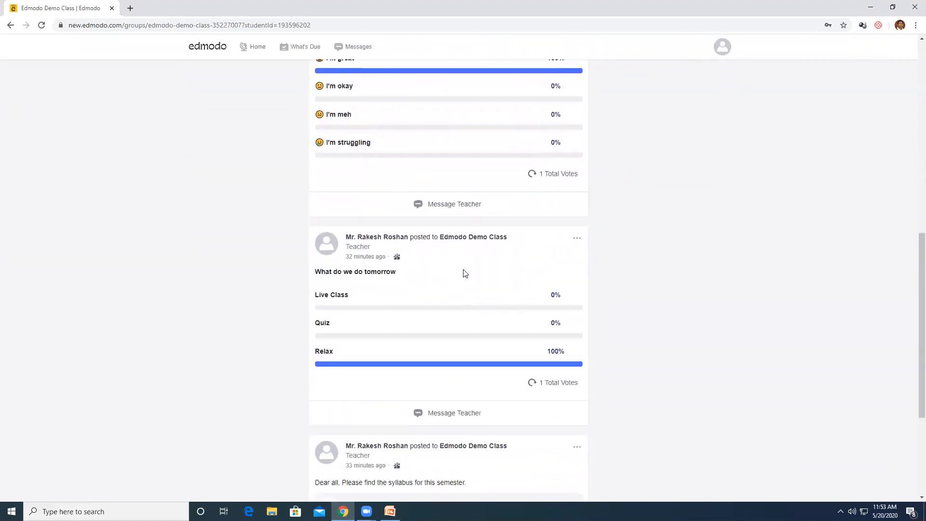
scroll(460, 289, down, 4)
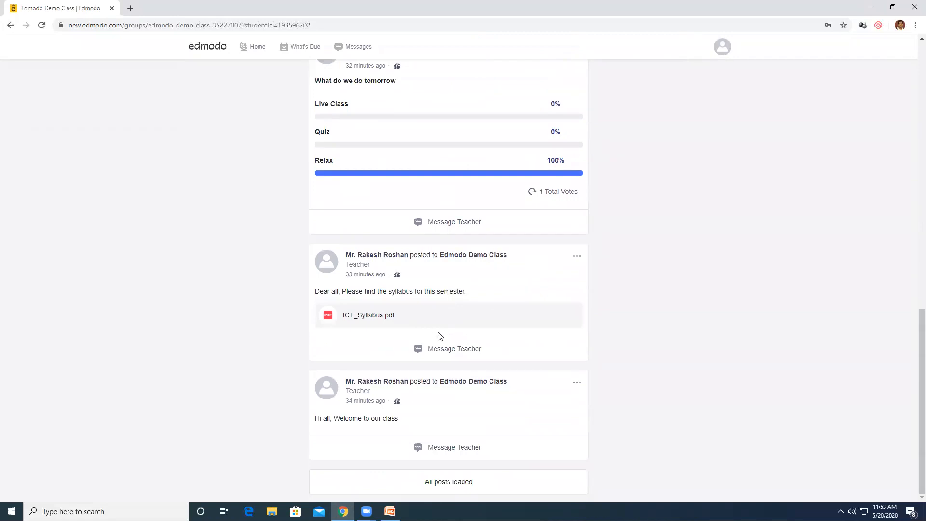
scroll(439, 335, up, 15)
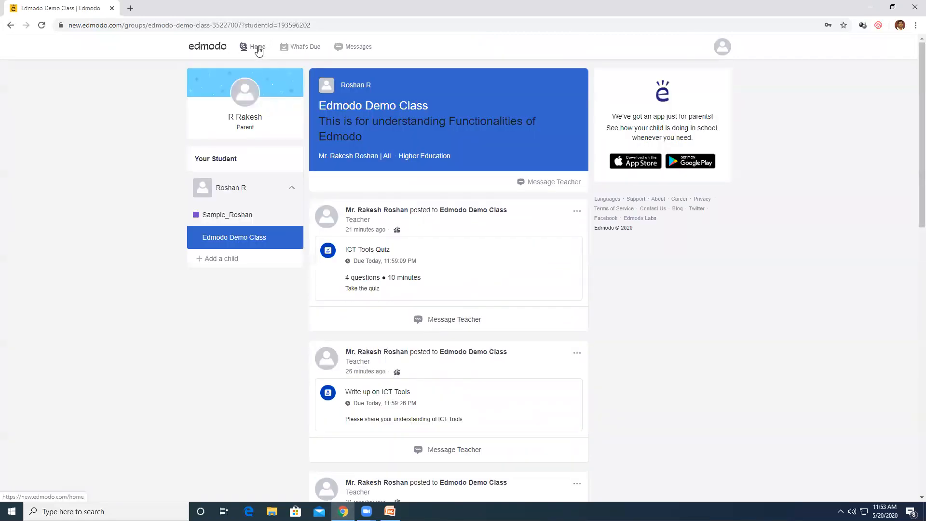
click(308, 50)
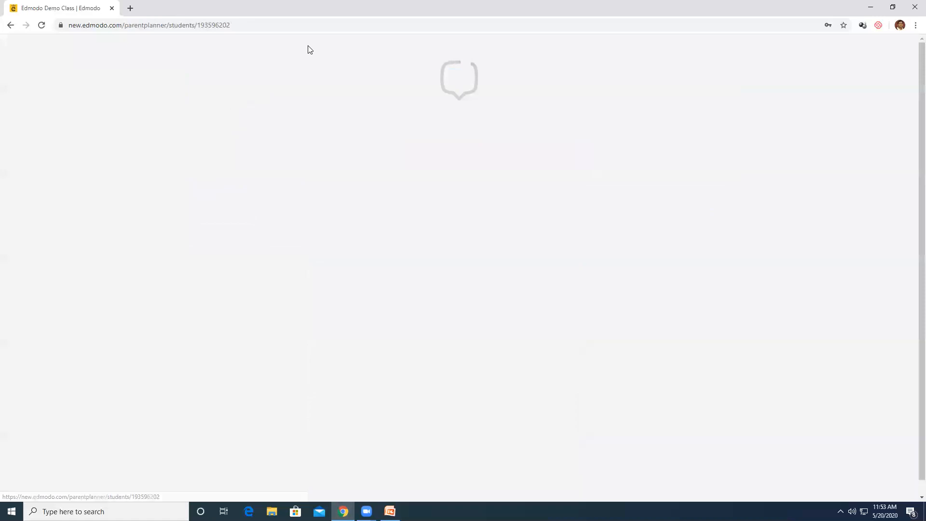
Filter the planner to Edmodo Demo Class, then go back to the child's home feed and scroll it
click(307, 48)
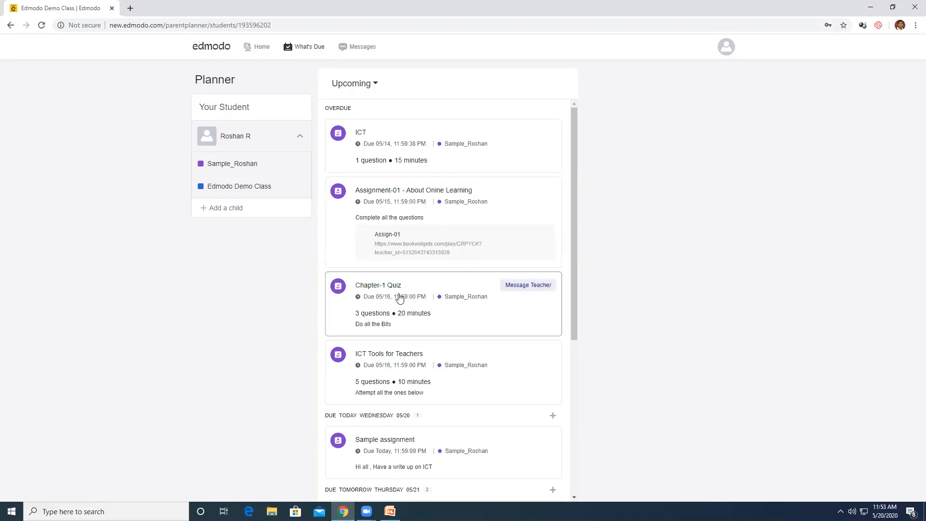
click(256, 187)
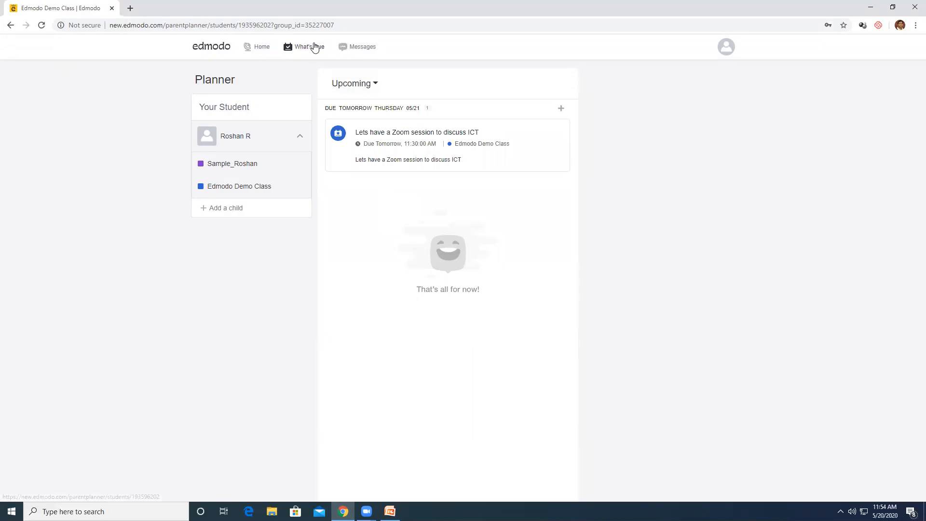
click(259, 47)
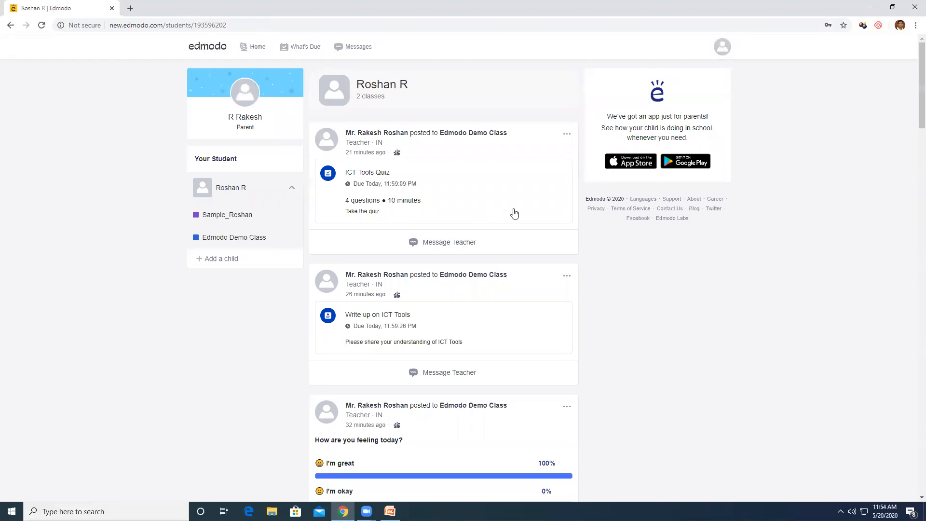
scroll(513, 212, down, 1)
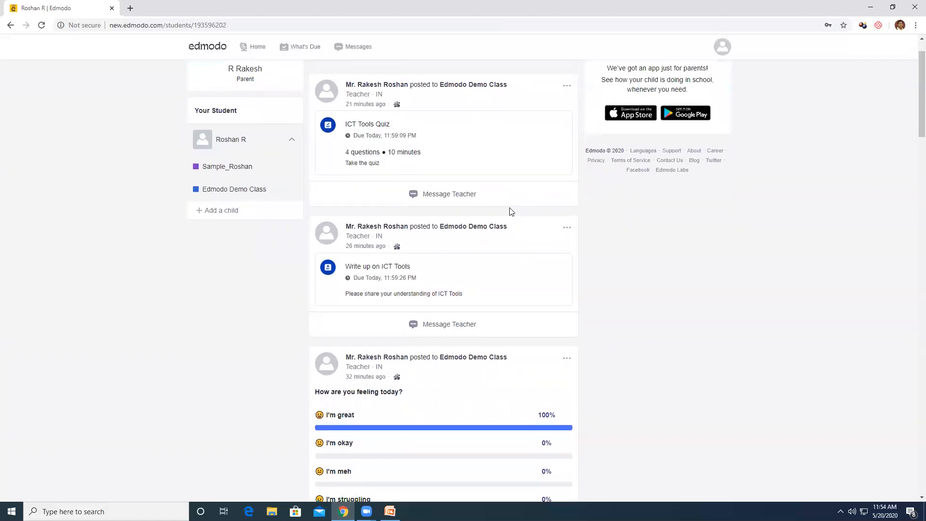
scroll(510, 212, up, 1)
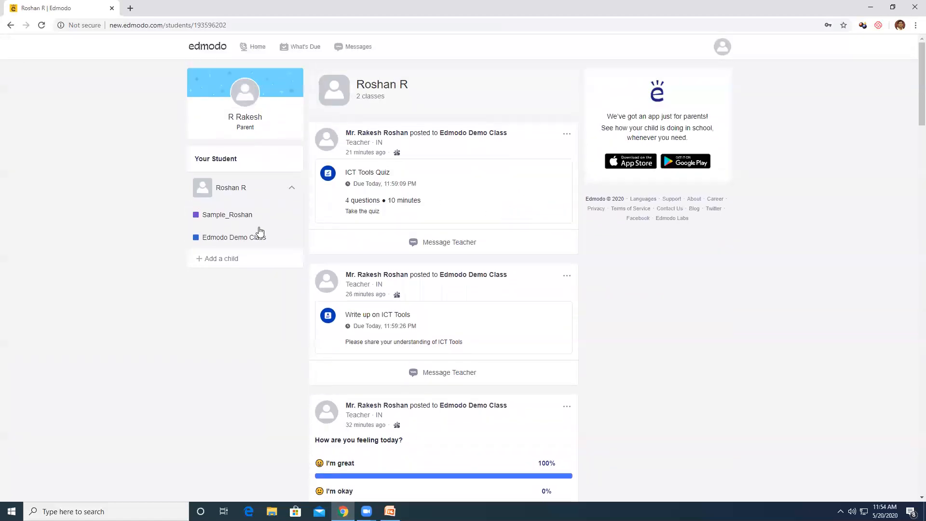
click(566, 134)
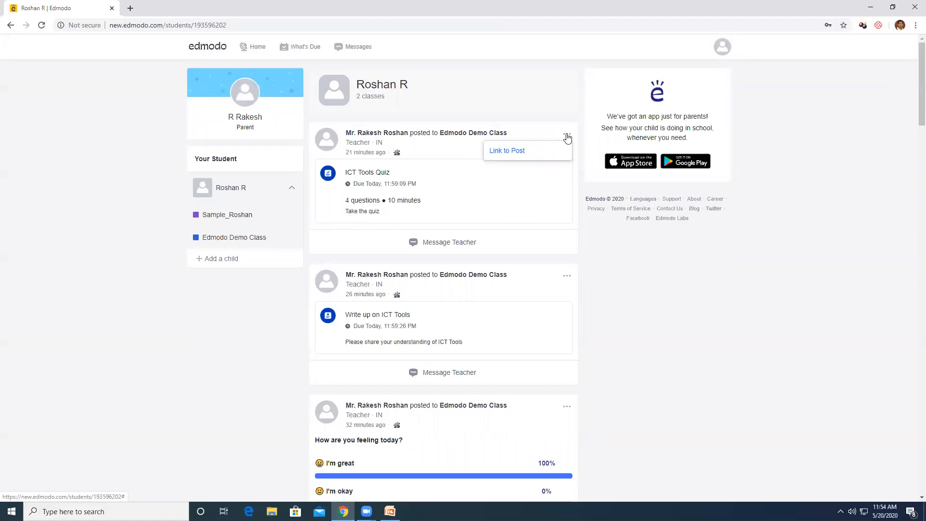
click(427, 182)
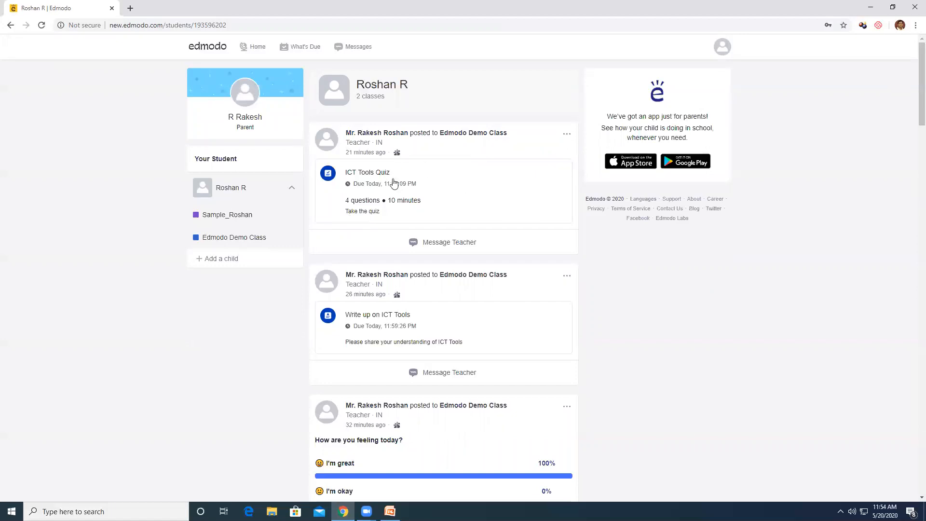
click(438, 248)
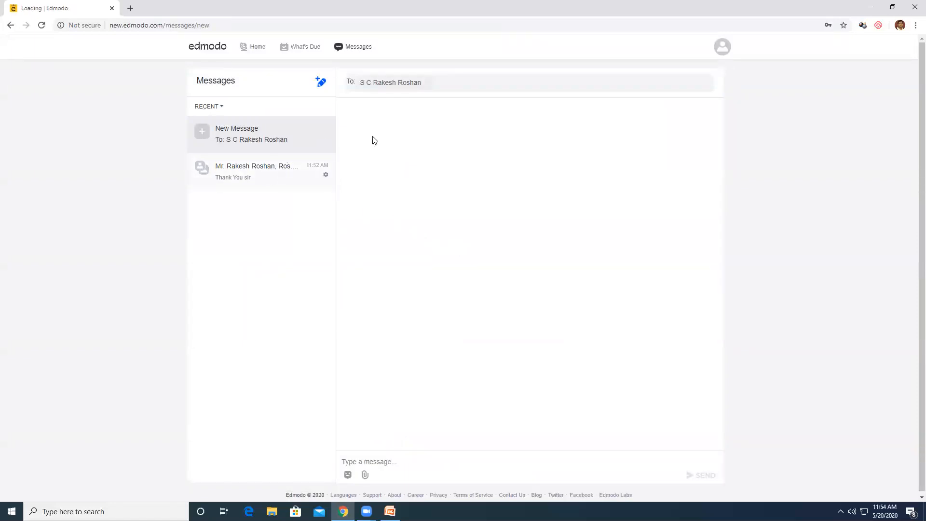
click(253, 171)
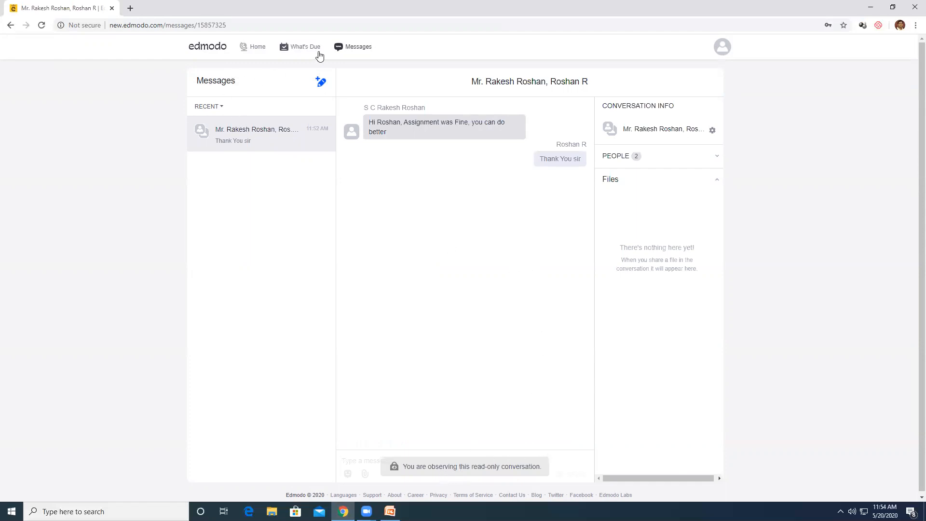
click(319, 82)
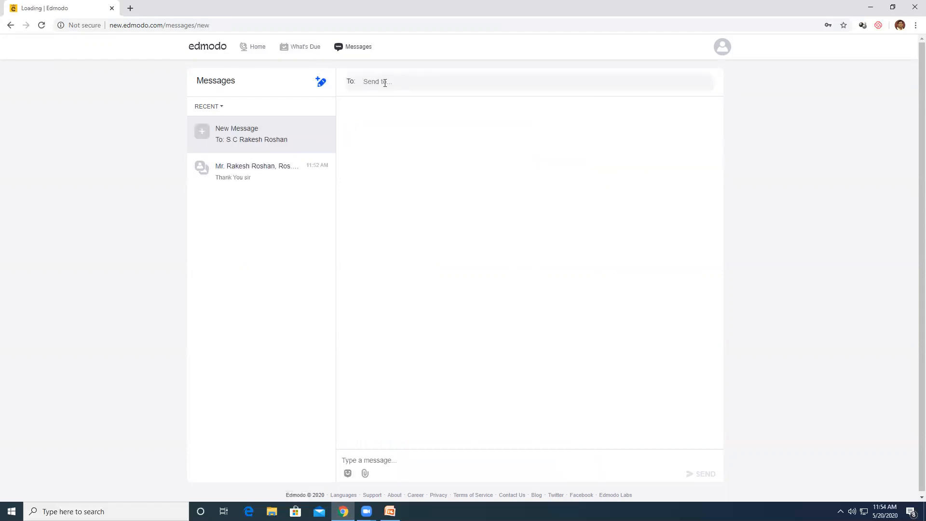
click(296, 47)
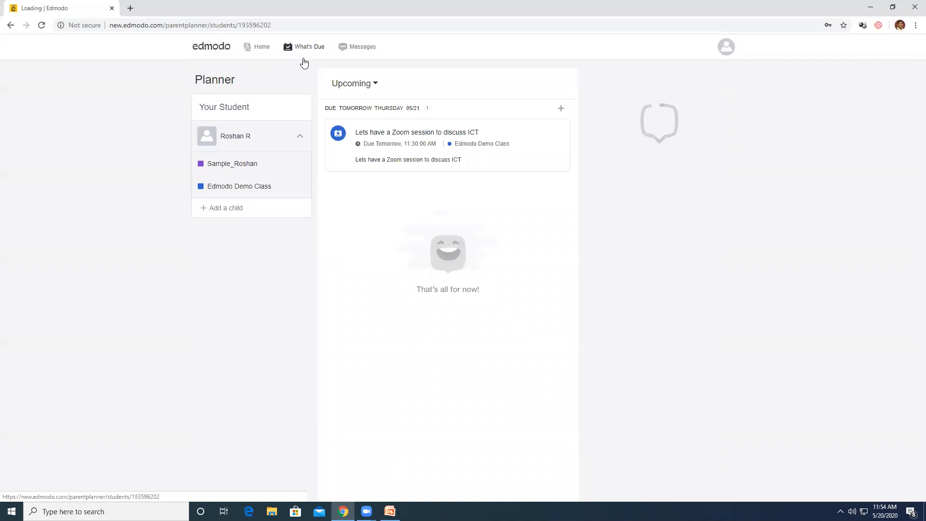
click(243, 188)
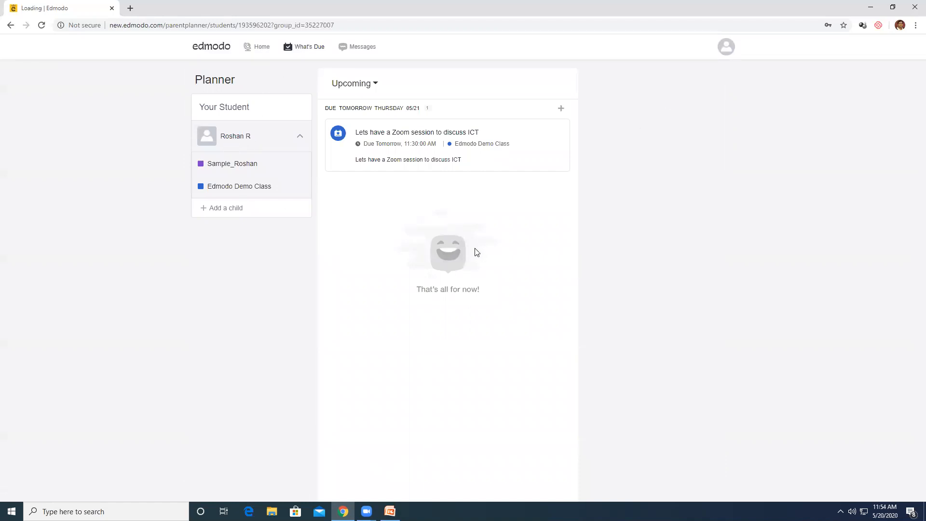
click(261, 49)
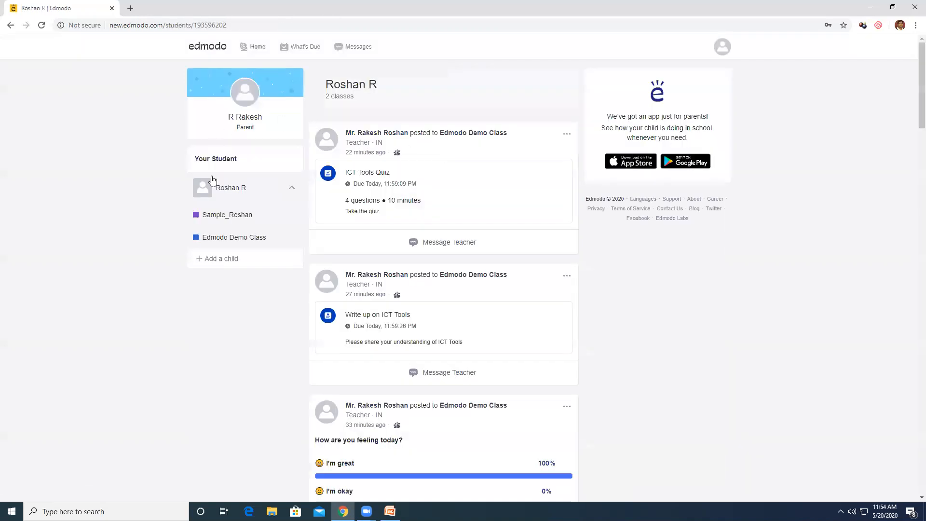
click(240, 242)
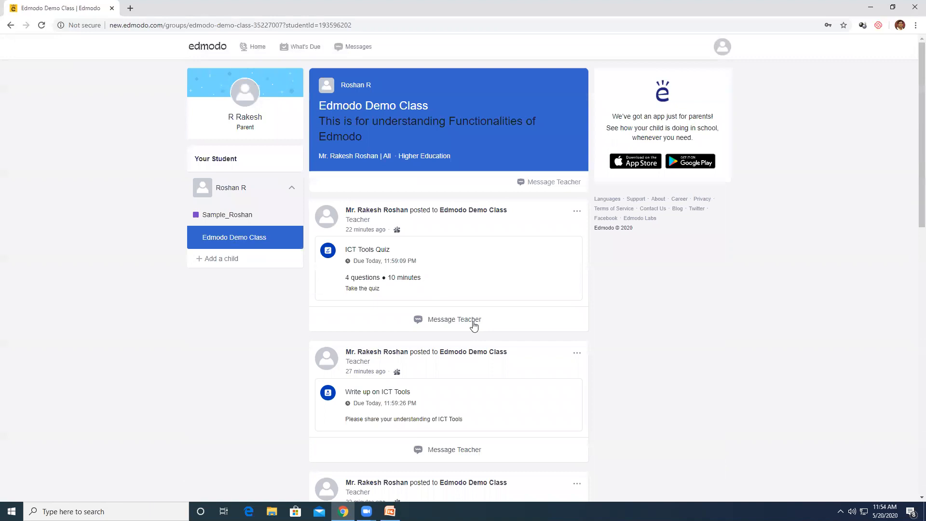
scroll(473, 327, down, 2)
scroll(473, 327, down, 1)
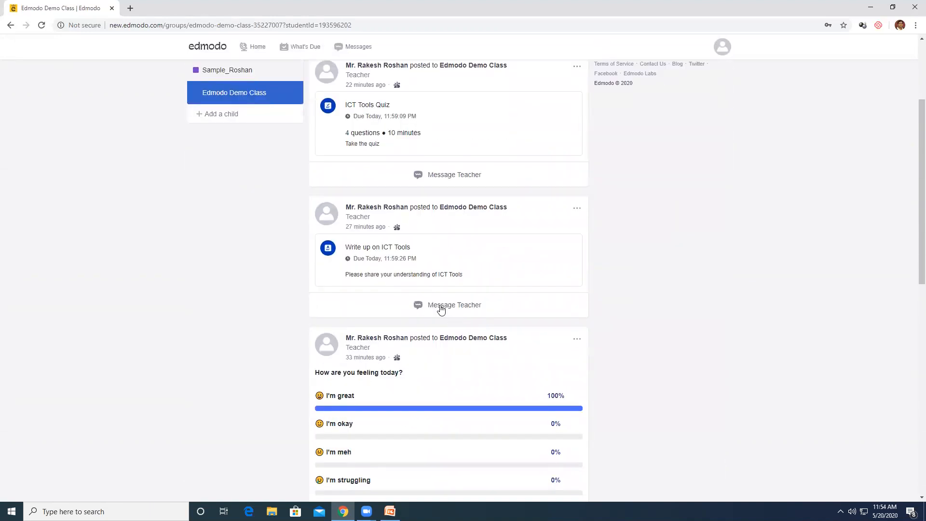
click(398, 257)
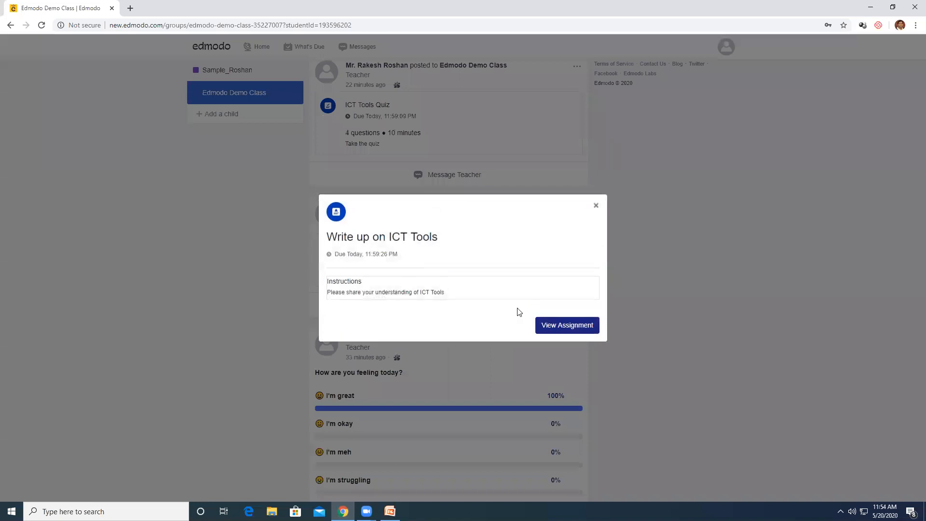
click(550, 325)
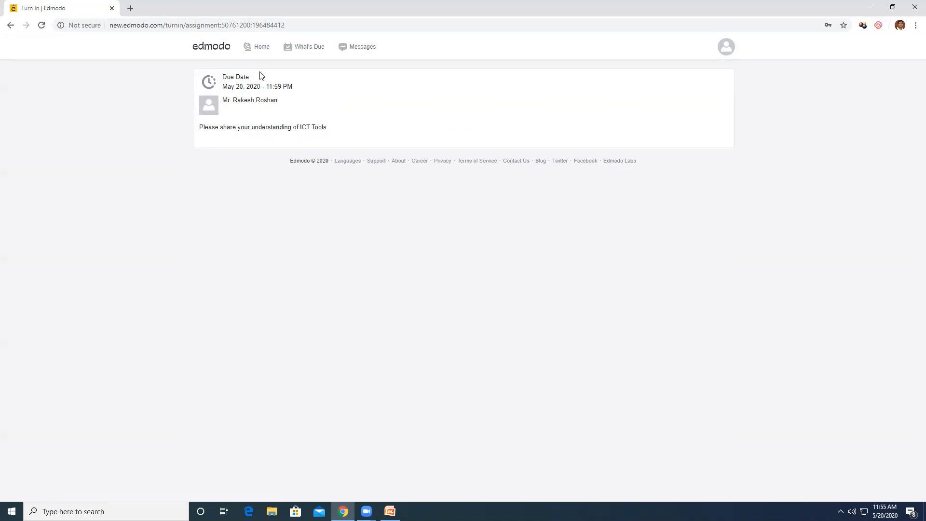
click(10, 25)
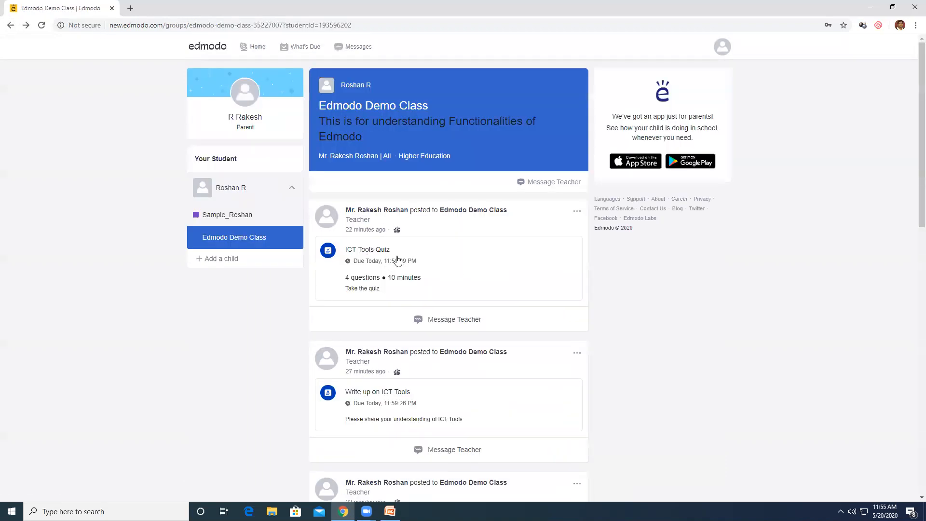
click(376, 254)
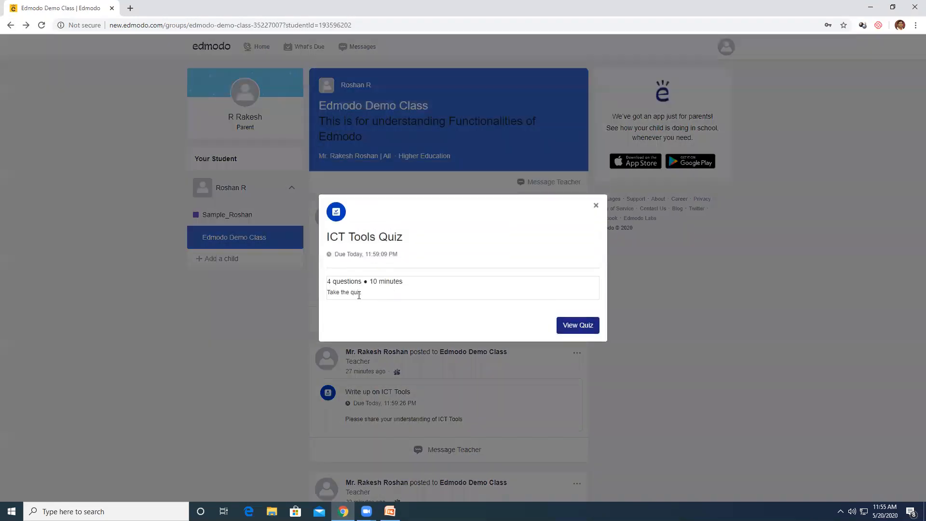
click(575, 327)
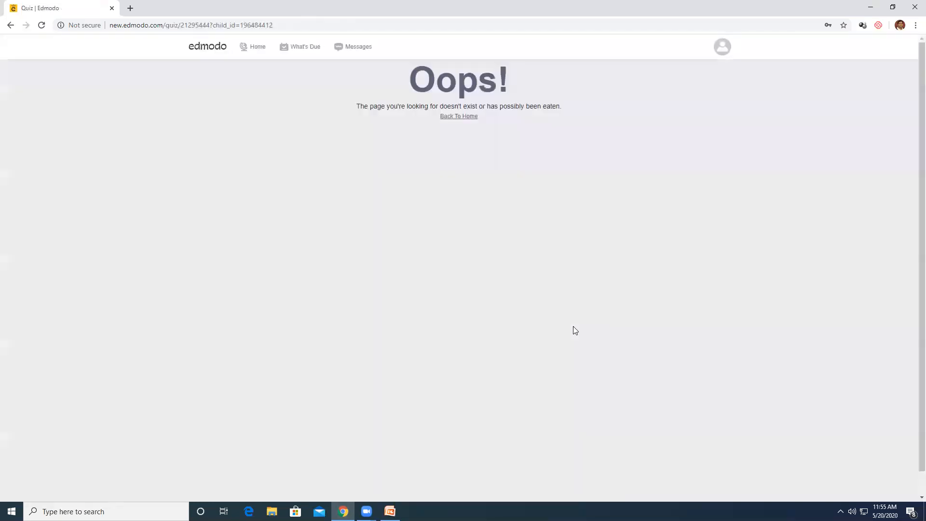
click(462, 117)
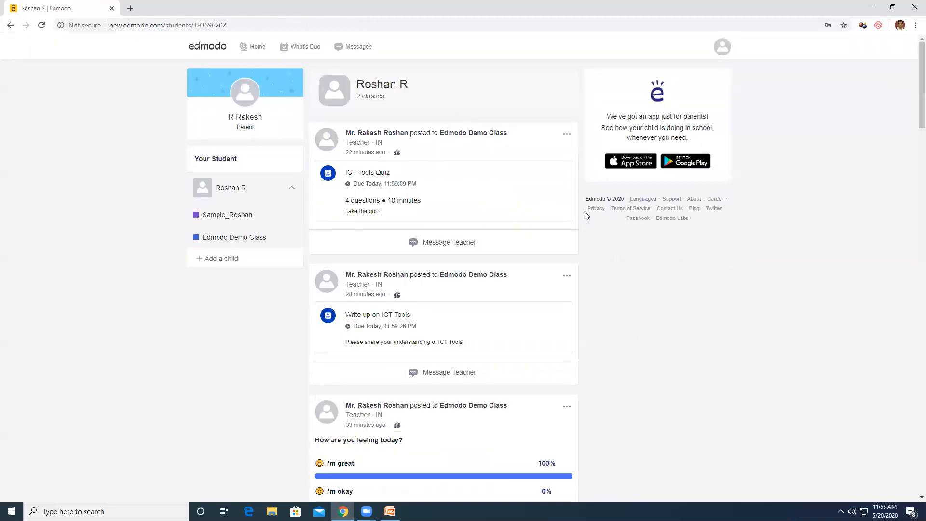
Check the planner, then return to the child's home feed and collapse the class list
click(294, 48)
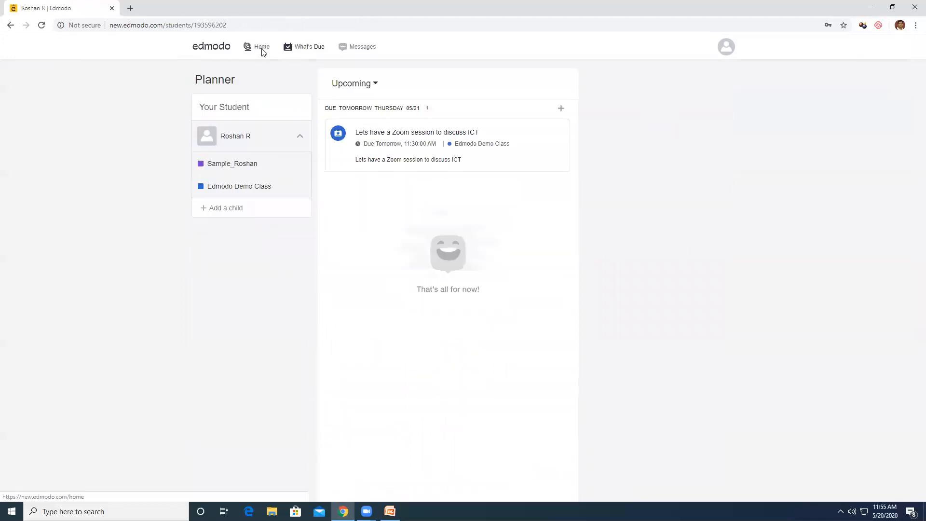
click(262, 48)
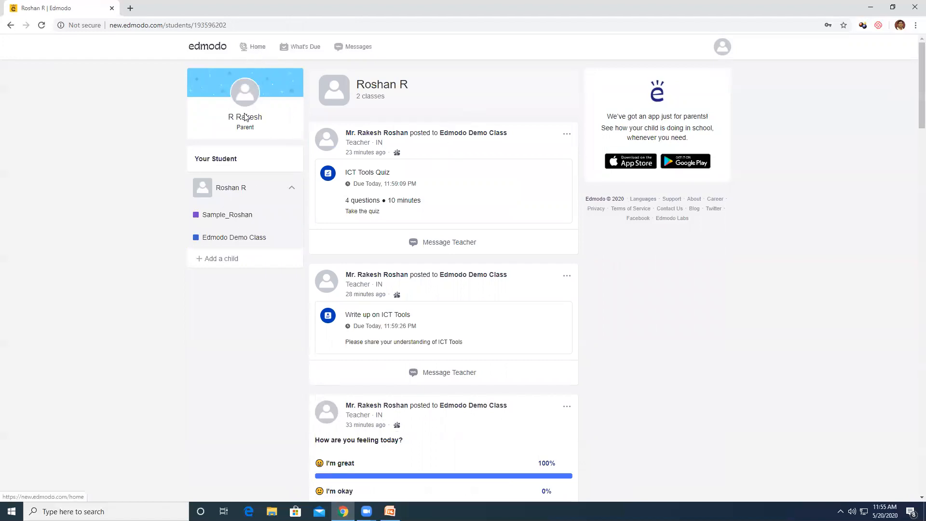
click(291, 191)
scroll(416, 195, down, 5)
scroll(416, 196, down, 3)
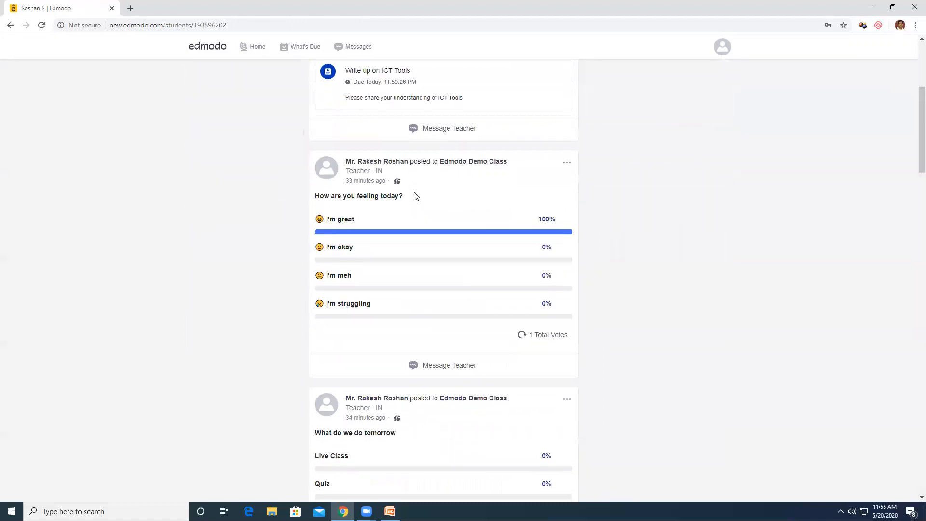
scroll(415, 195, up, 8)
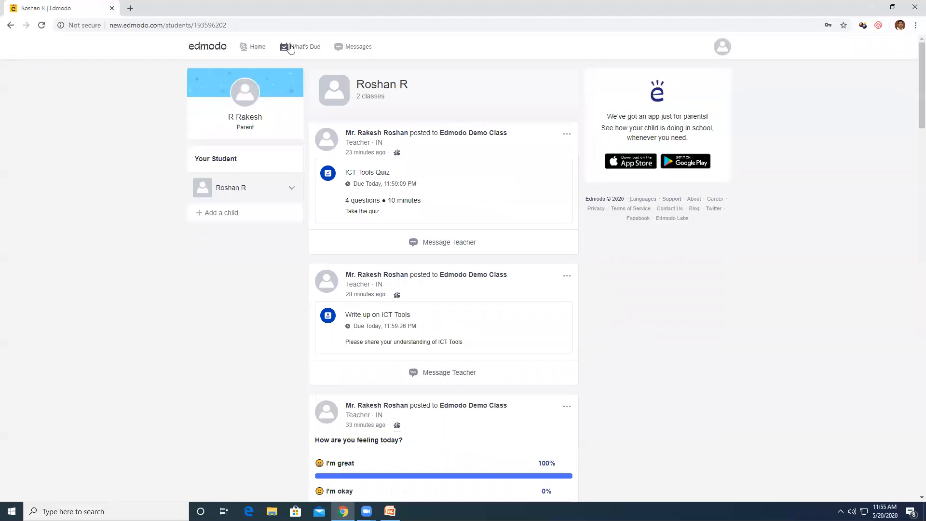
Send the teacher a new message asking how the child is doing
click(452, 374)
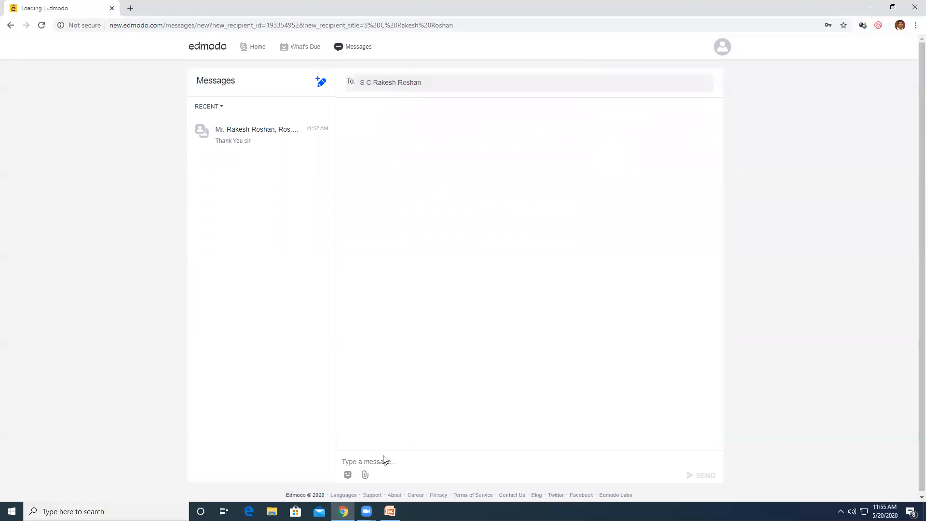
text(H)
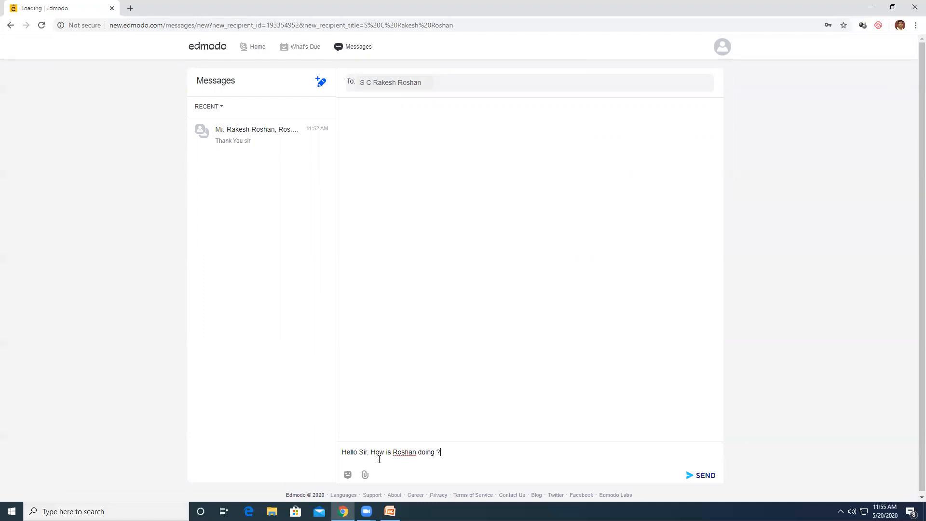
click(702, 475)
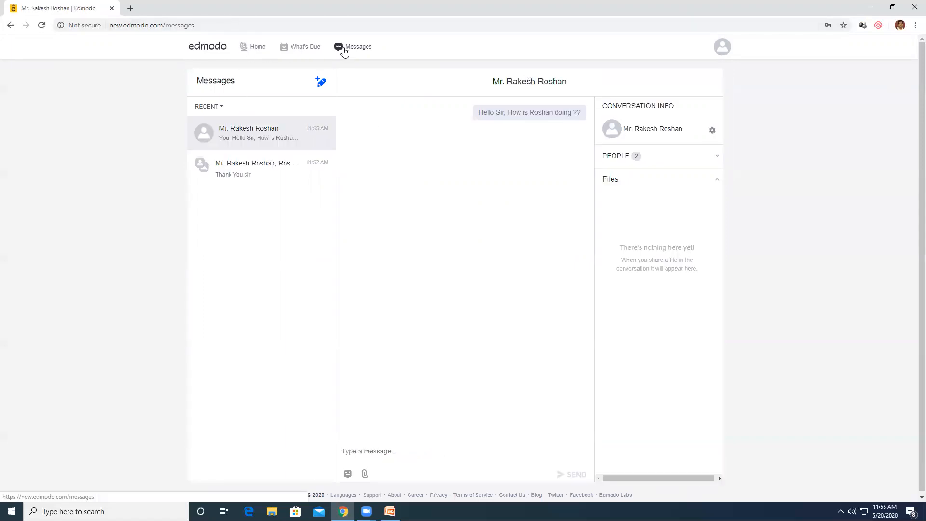
Check the child's due work, then view and dismiss the ICT Tools Quiz post link
click(304, 50)
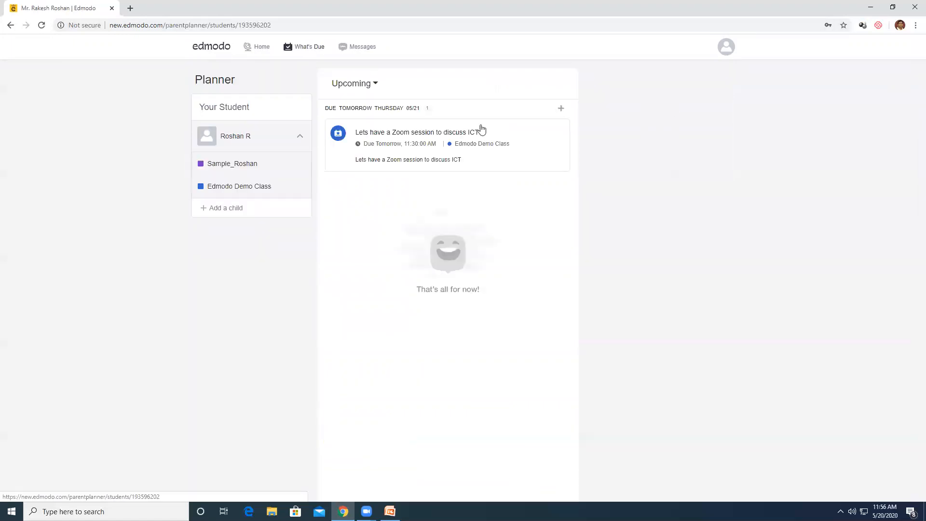
mouse_move(522, 163)
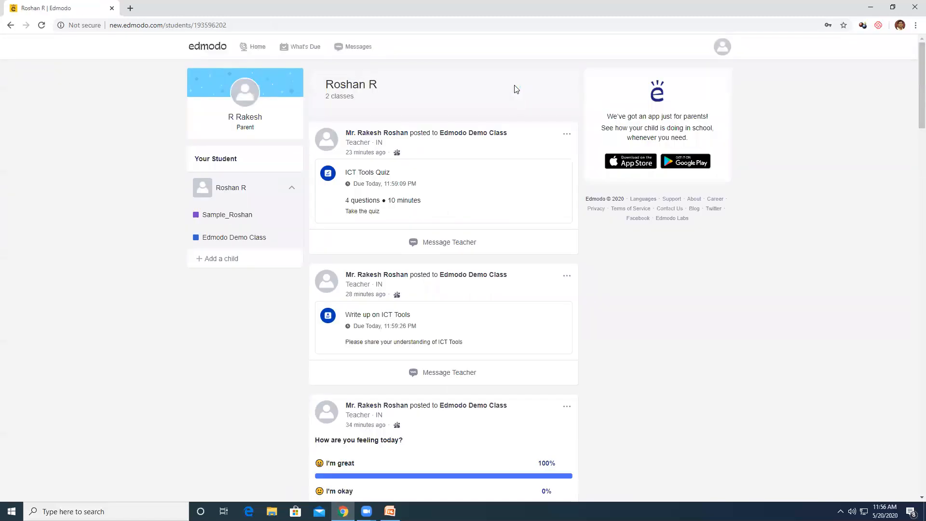
click(567, 280)
click(510, 291)
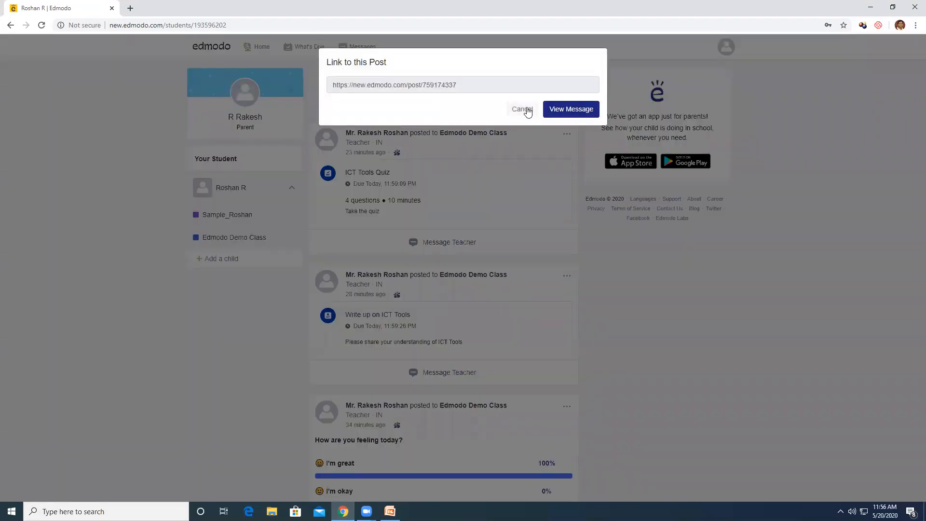
click(525, 109)
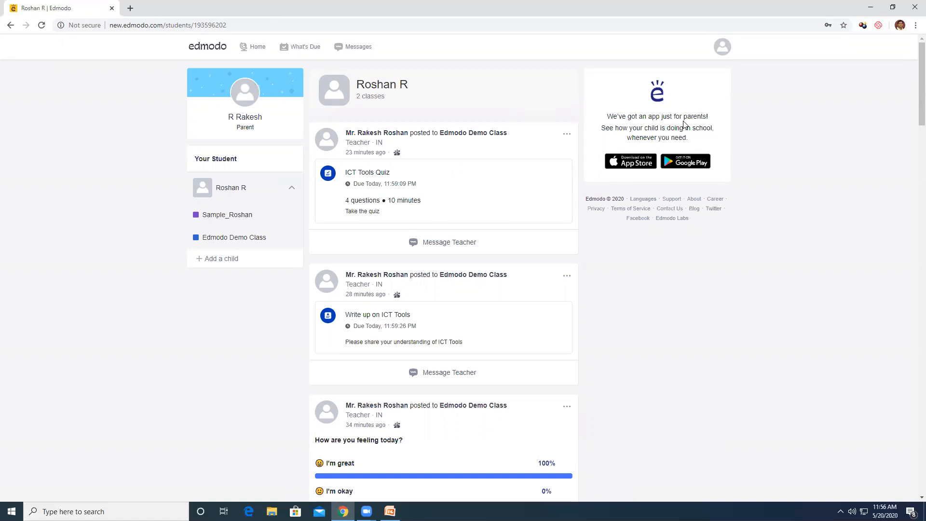
Return to the parent's home feed, scroll through it, and open the account menu
click(260, 49)
scroll(517, 357, down, 8)
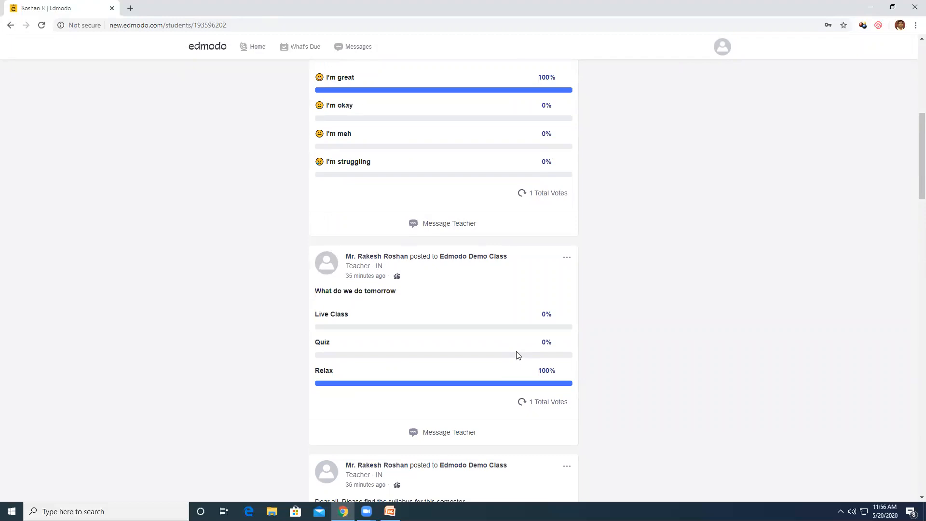
click(721, 54)
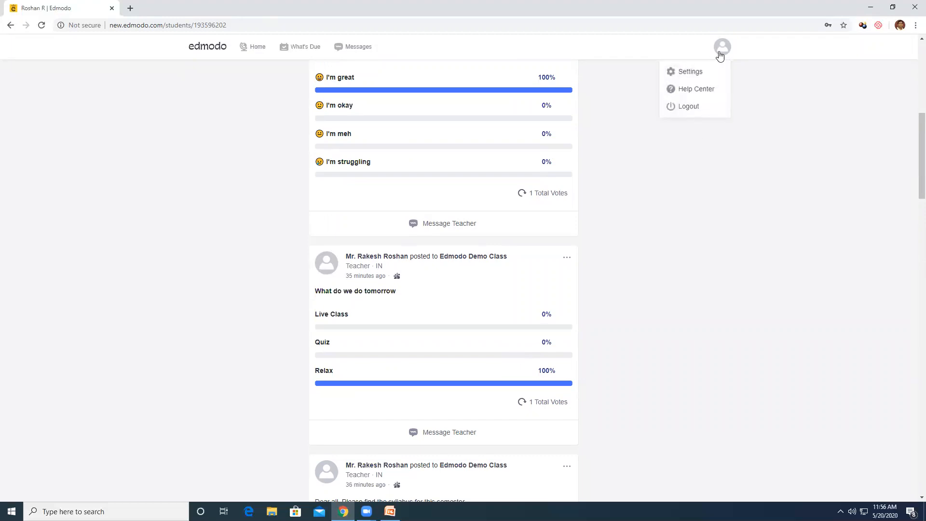
click(658, 179)
scroll(658, 179, down, 8)
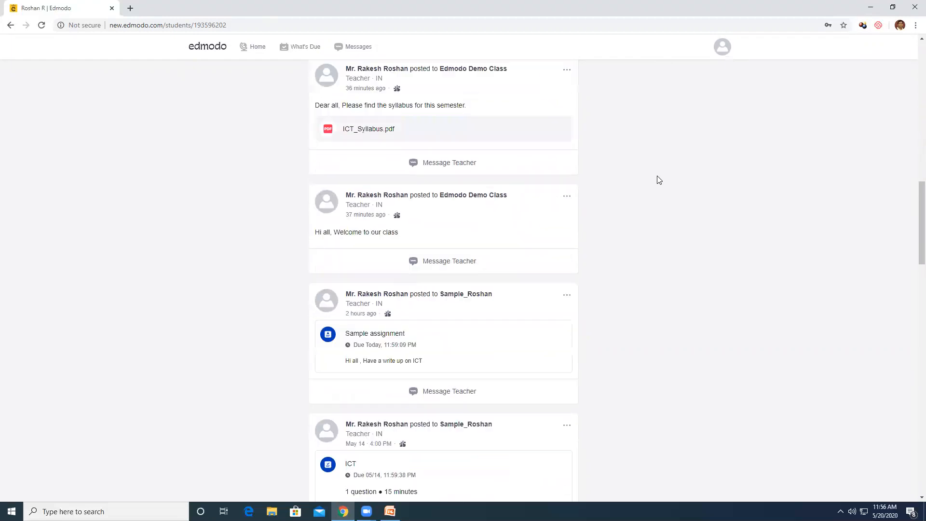
scroll(659, 179, up, 15)
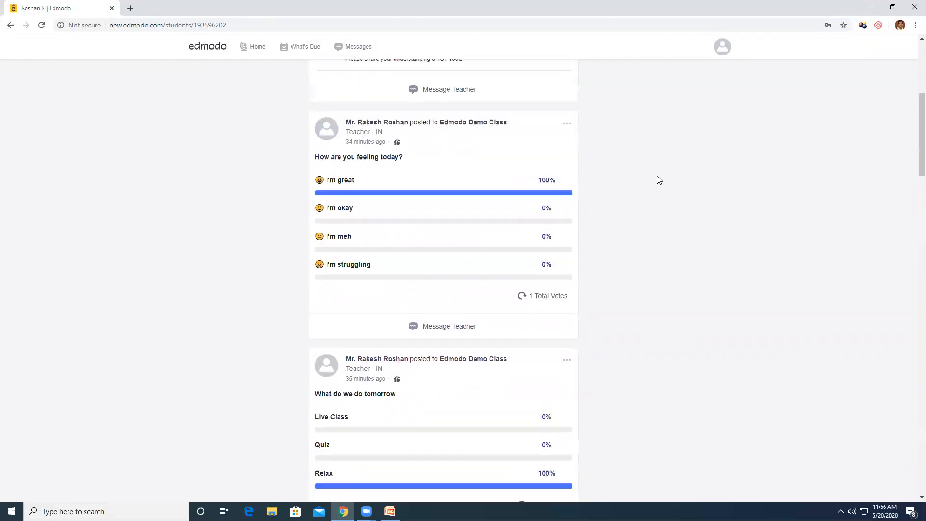
click(724, 49)
Log out of the parent account and sign in with the teacher's username and password
click(689, 104)
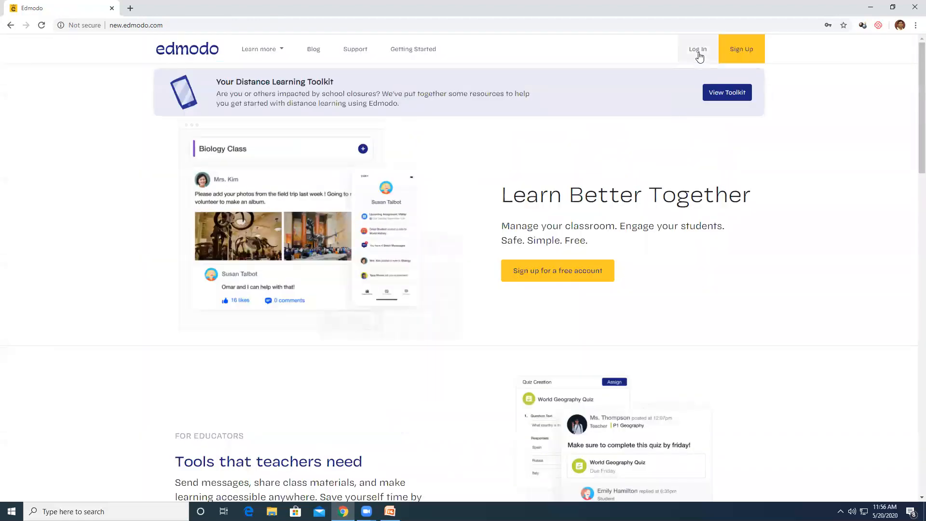
click(698, 54)
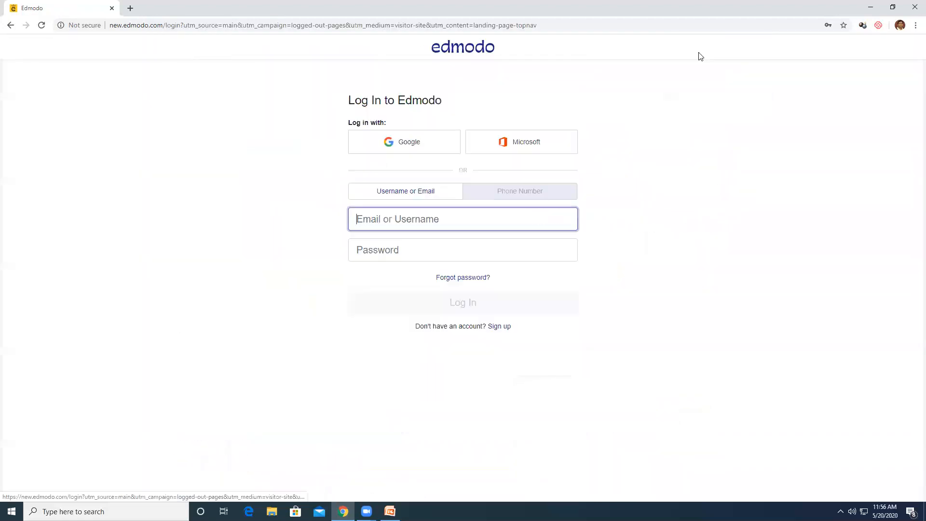
click(396, 221)
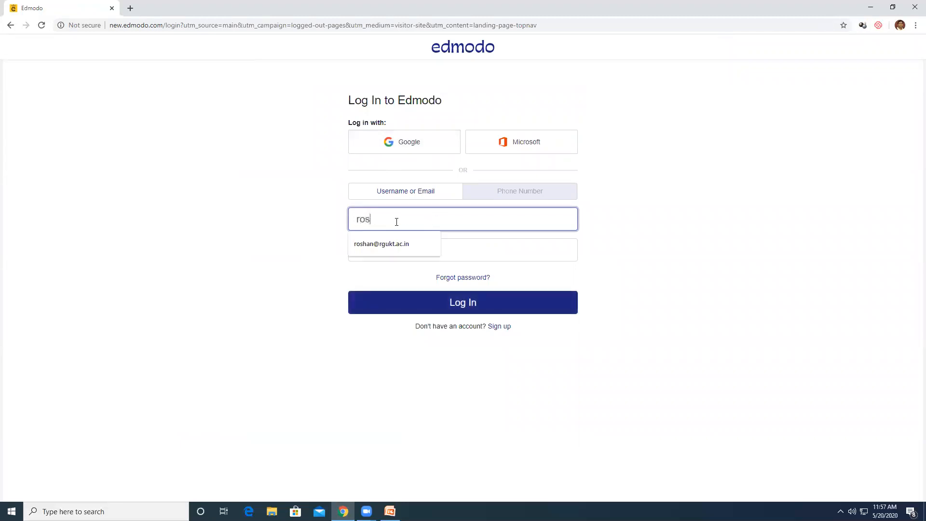
key(Tab)
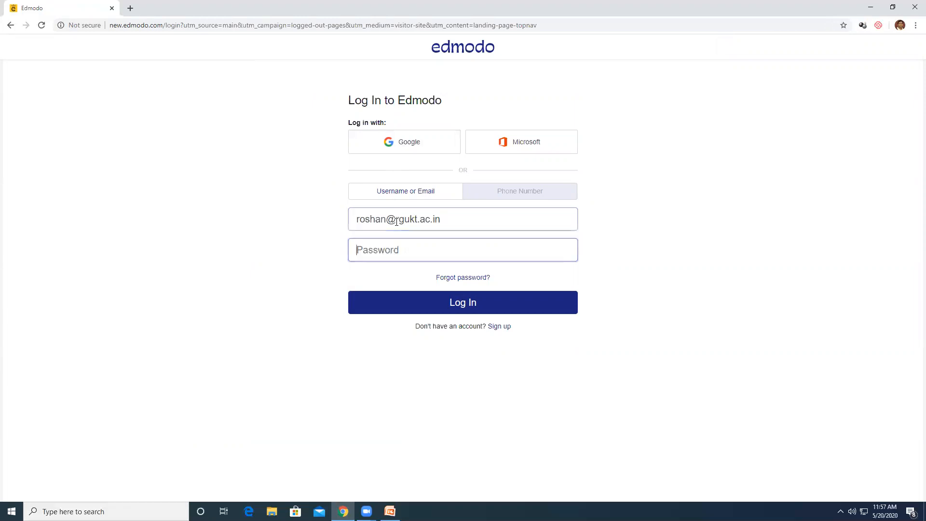
text(••••••••••)
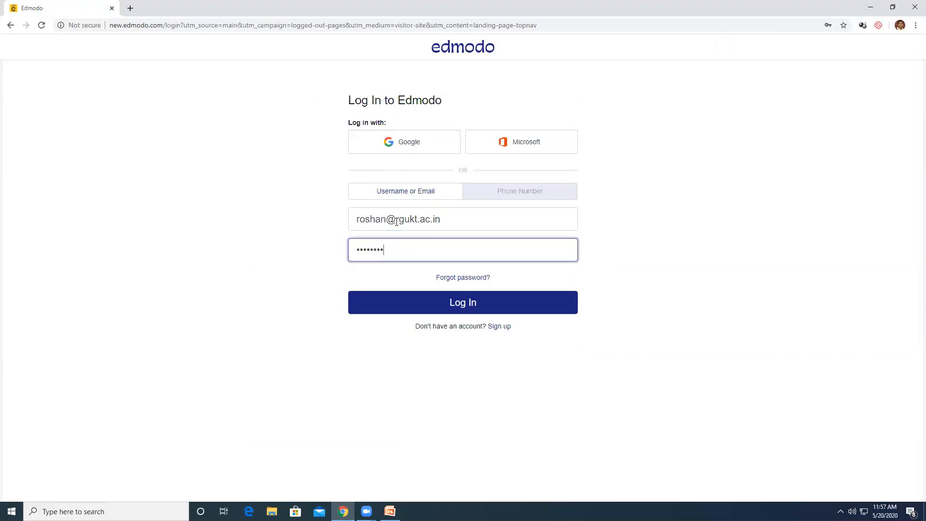
key(Return)
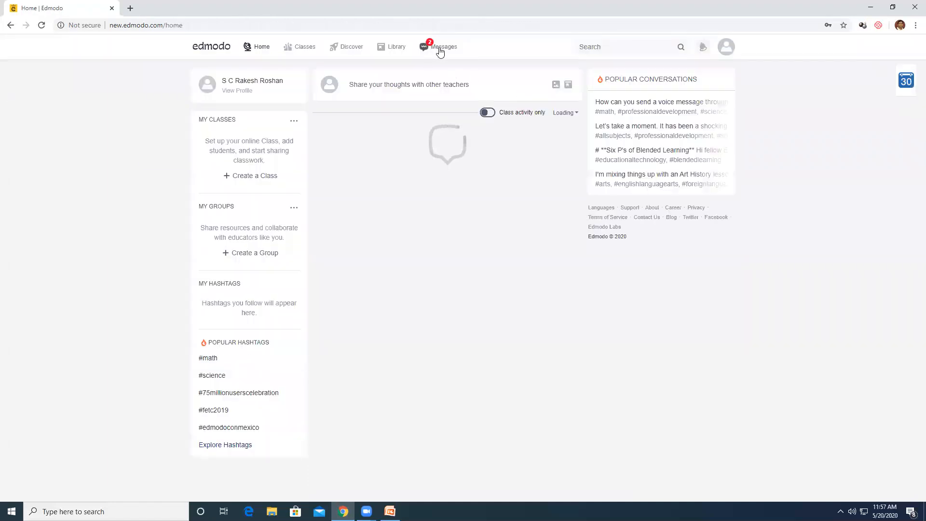
Read the parent's message in the teacher's inbox, then check the notifications list
click(440, 52)
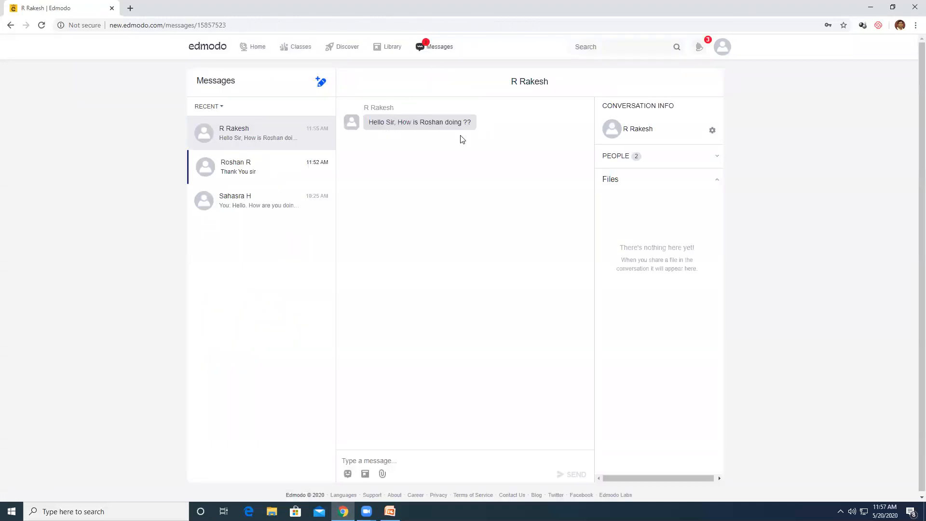
click(434, 48)
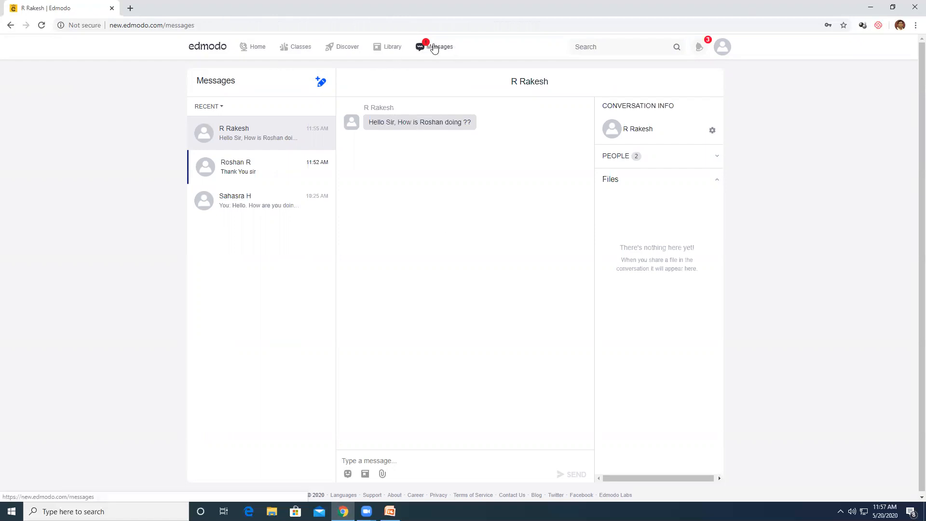
click(699, 50)
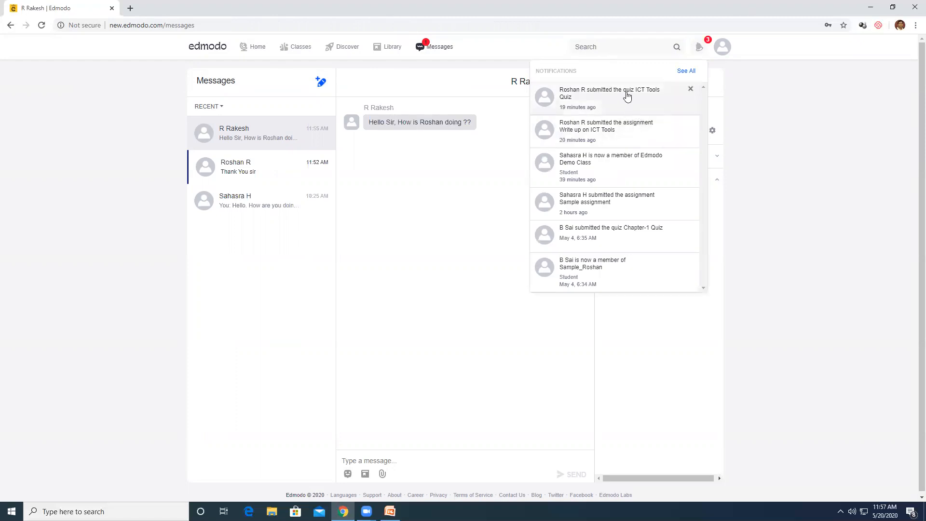
Open Edmodo Demo Class, where What's Due shows both ICT Tools items with 1 of 2 submitted
click(211, 50)
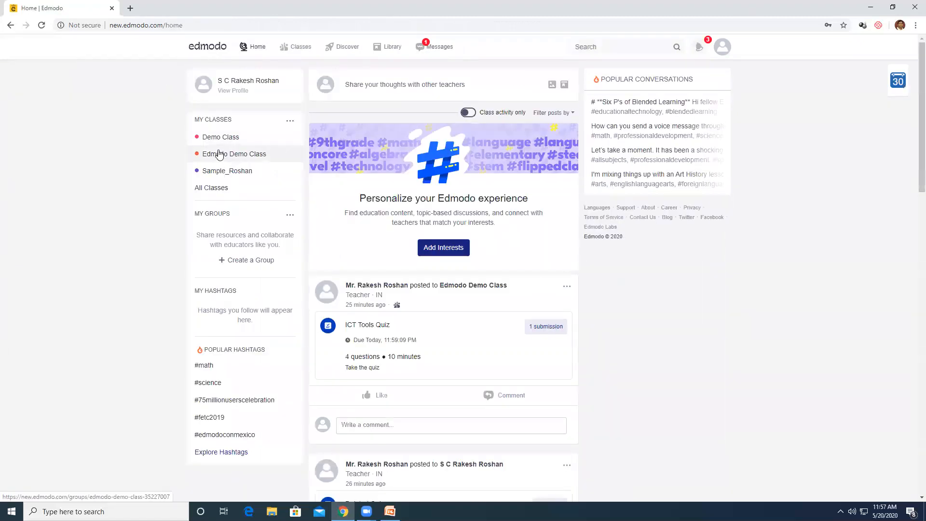
click(215, 154)
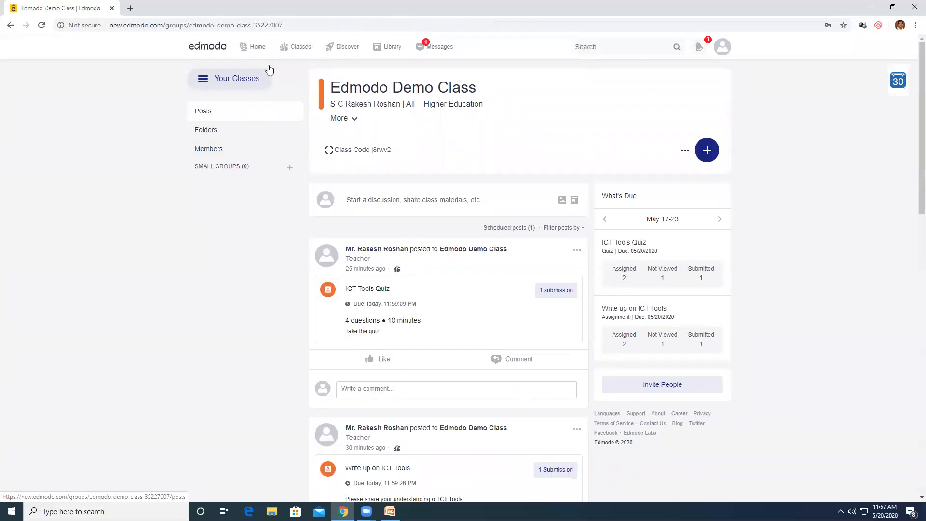
mouse_move(299, 46)
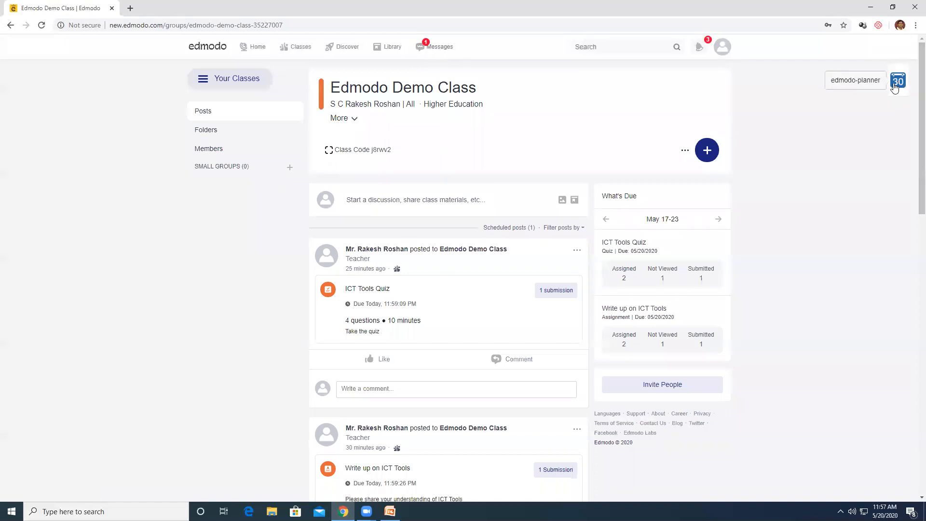
scroll(600, 224, down, 2)
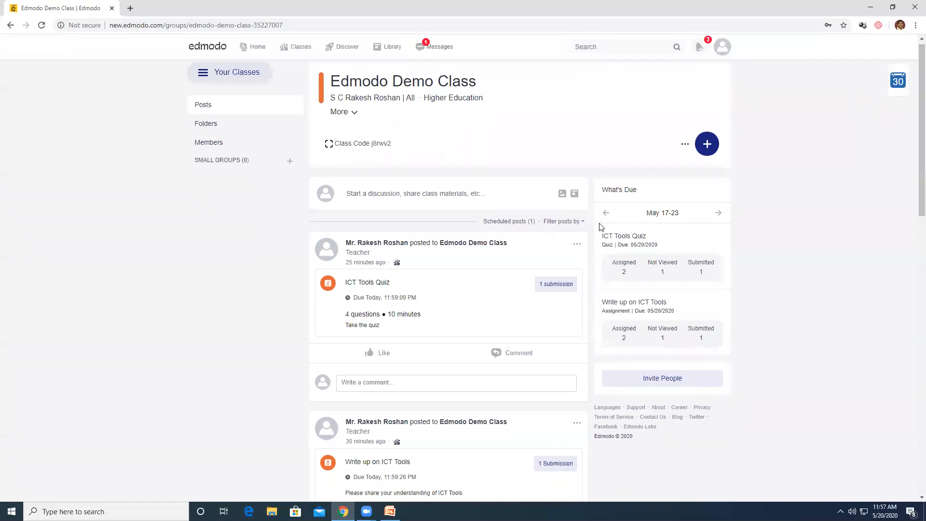
scroll(599, 224, down, 3)
scroll(600, 224, up, 5)
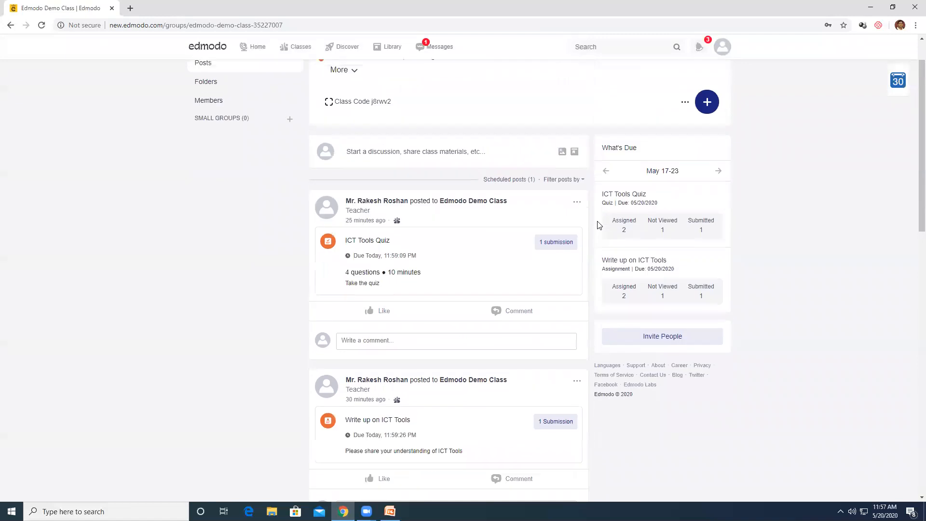